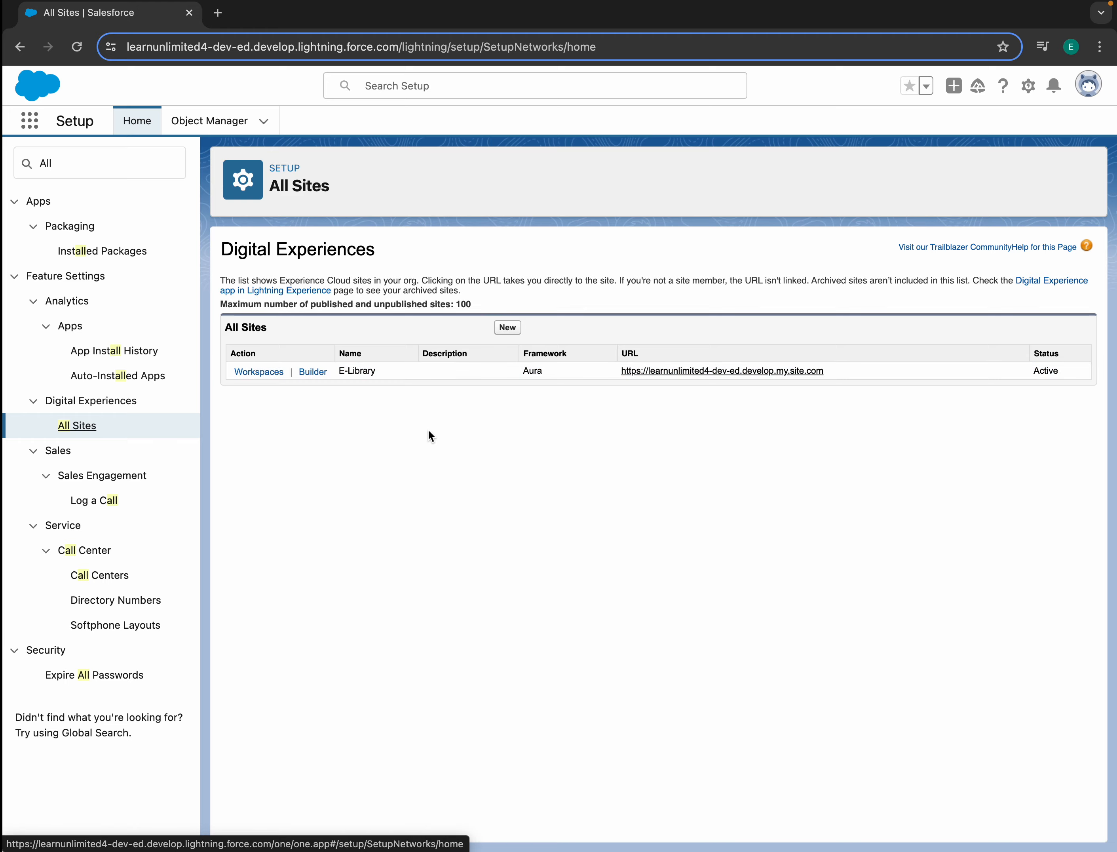
- Open the E-Library site in Experience Builder and go to its Administration settings
click(310, 373)
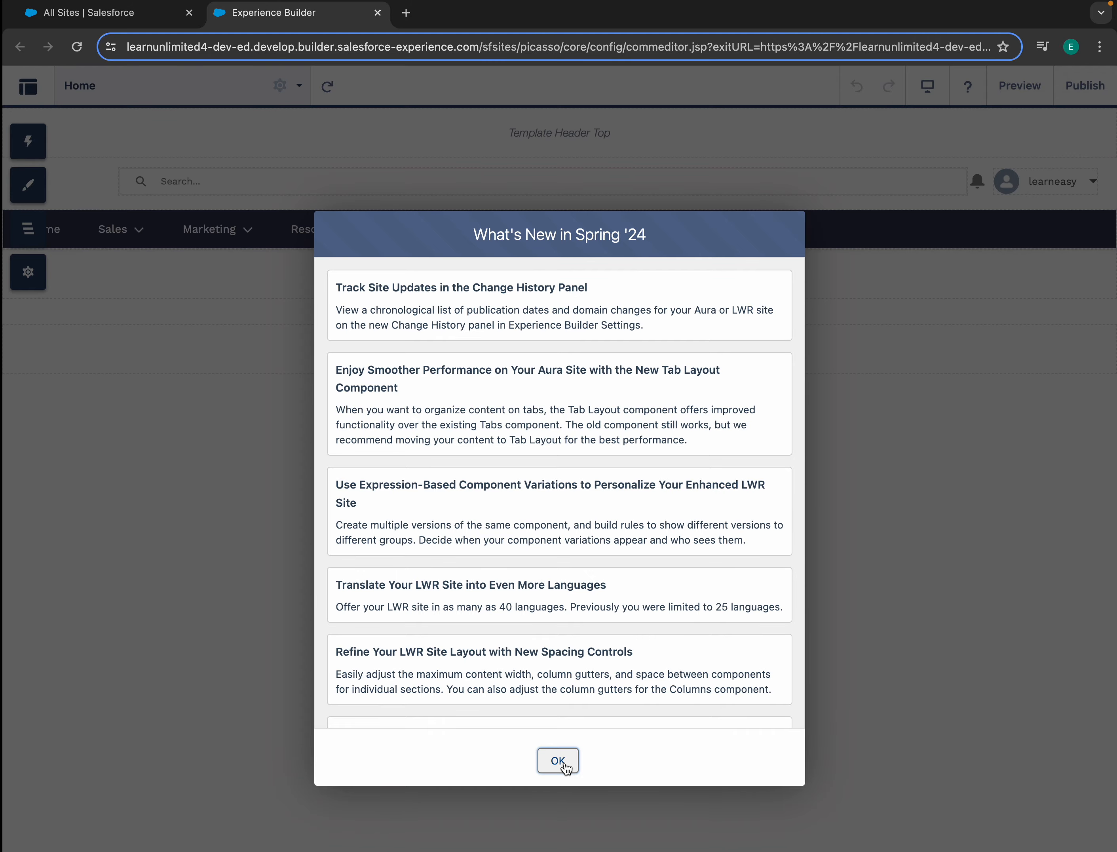
click(559, 761)
click(28, 278)
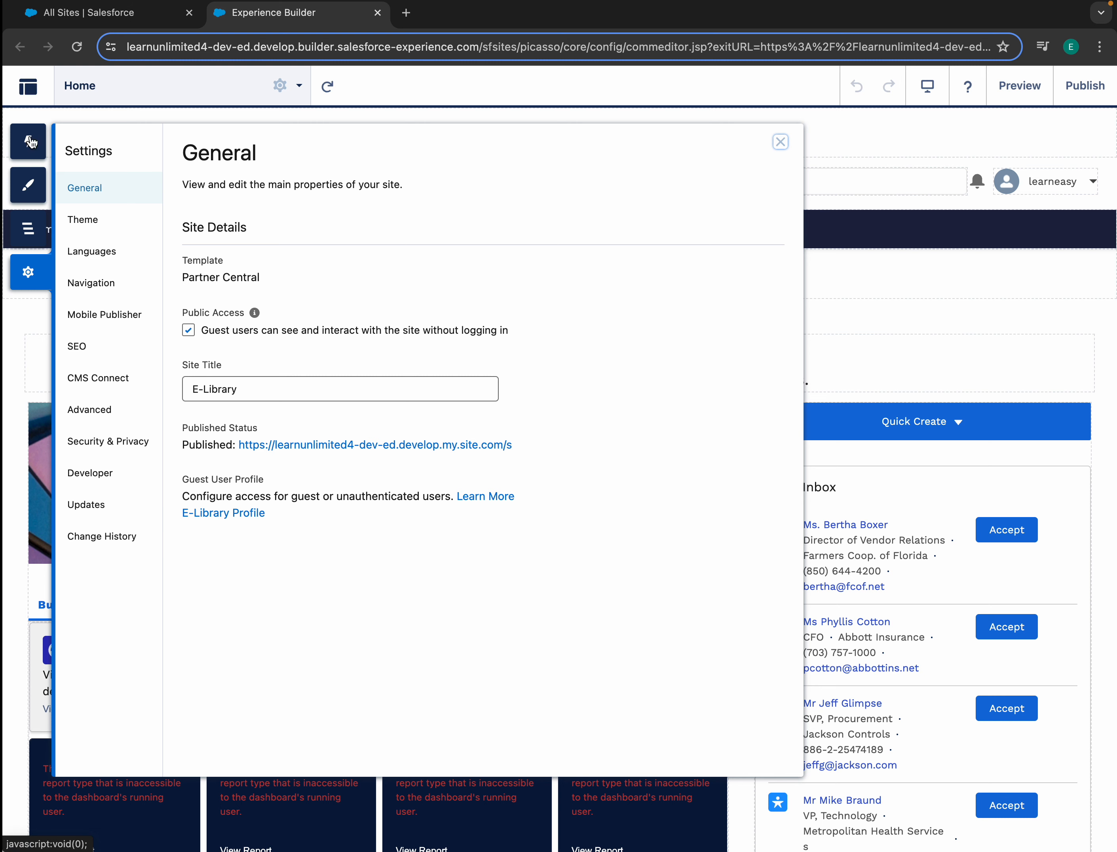
click(26, 91)
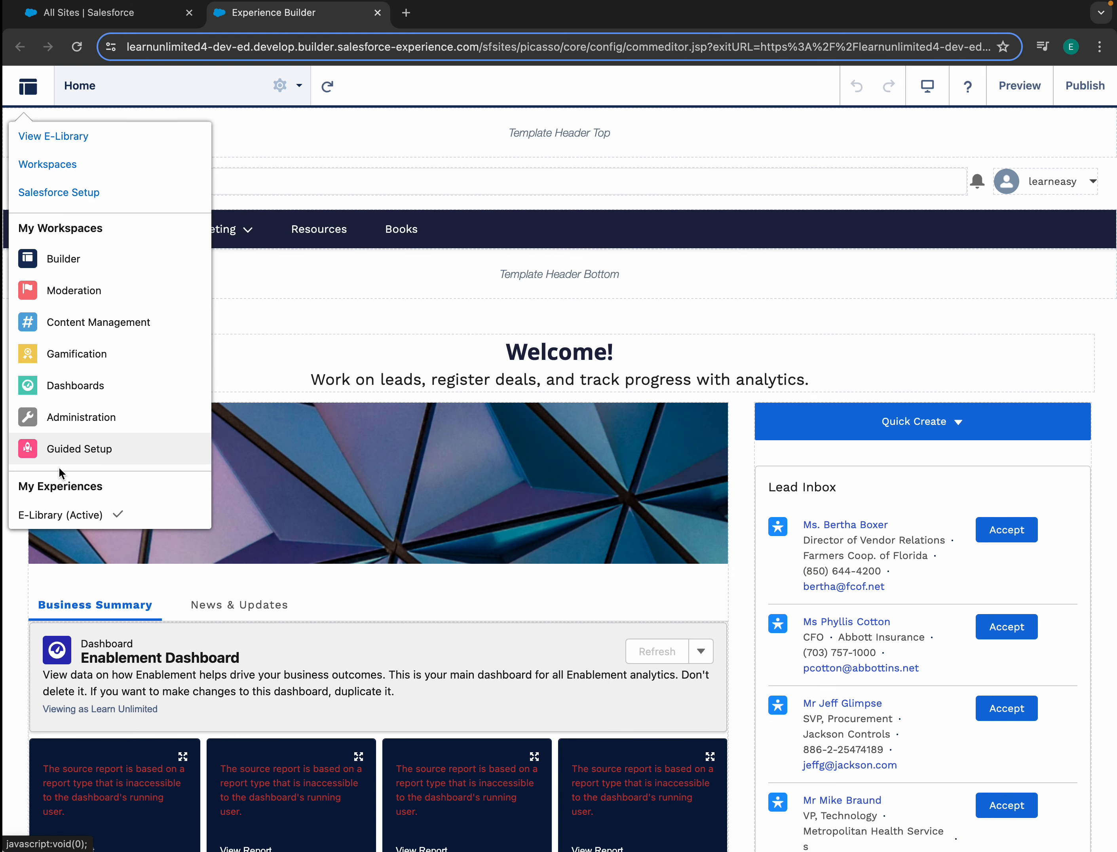
click(72, 417)
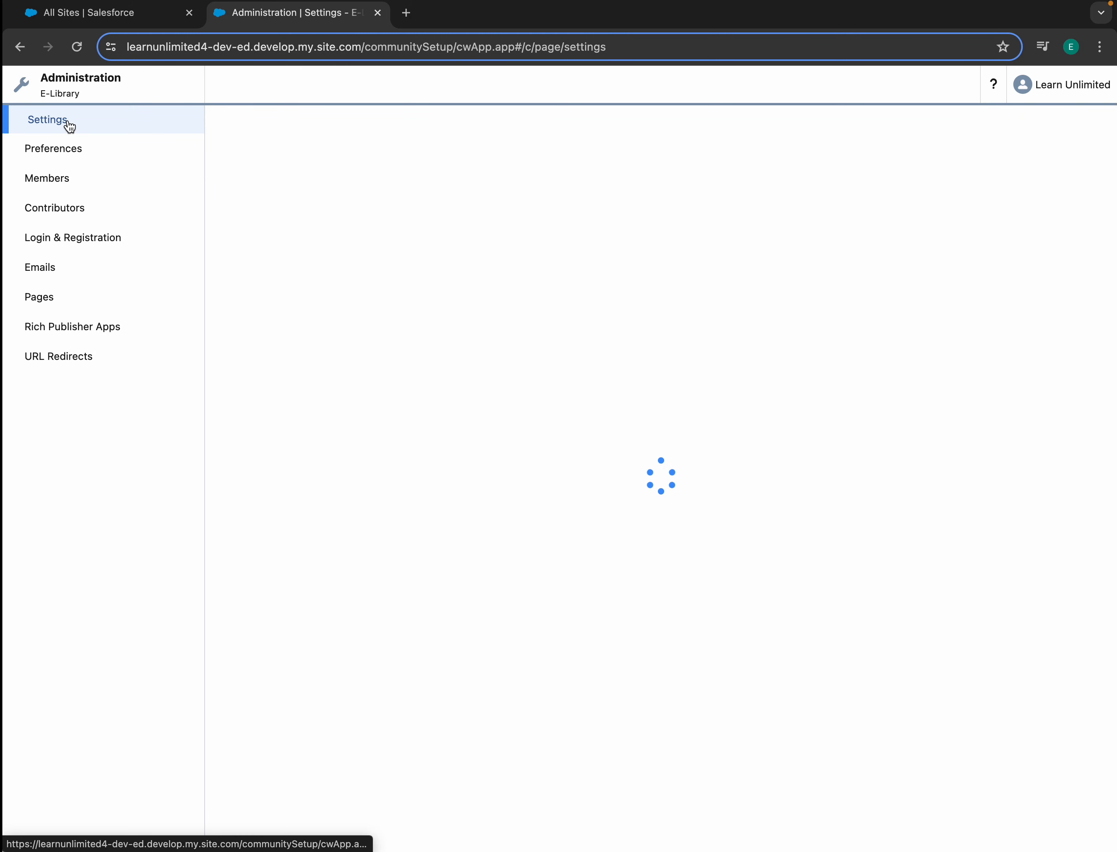
- Deactivate the E-Library site and return to the All Sites list
click(551, 238)
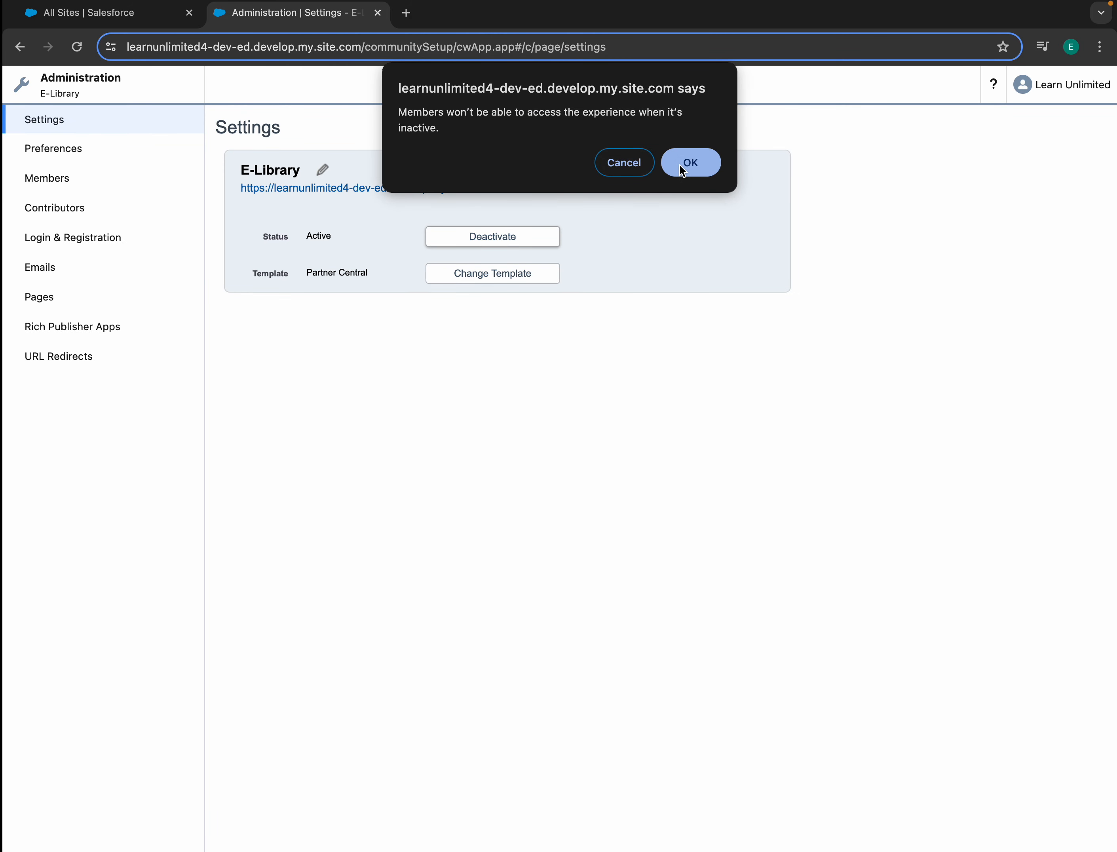
click(699, 170)
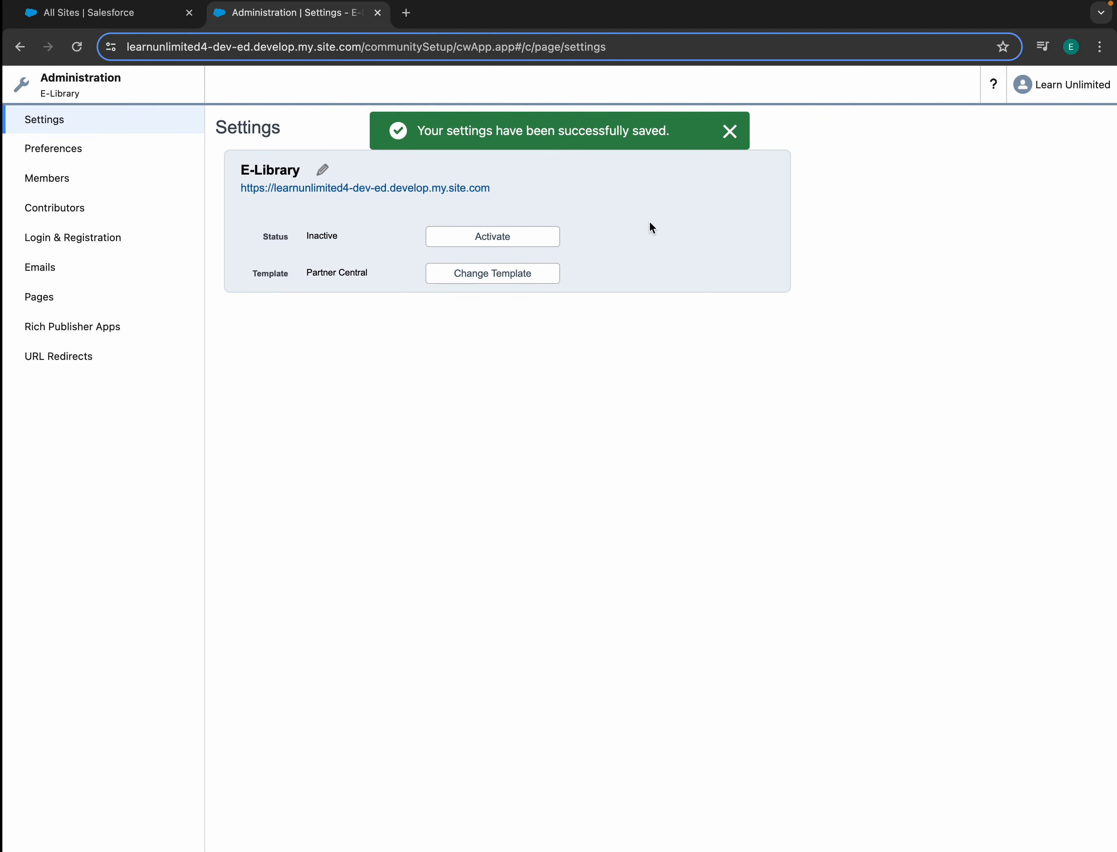
click(741, 132)
click(148, 20)
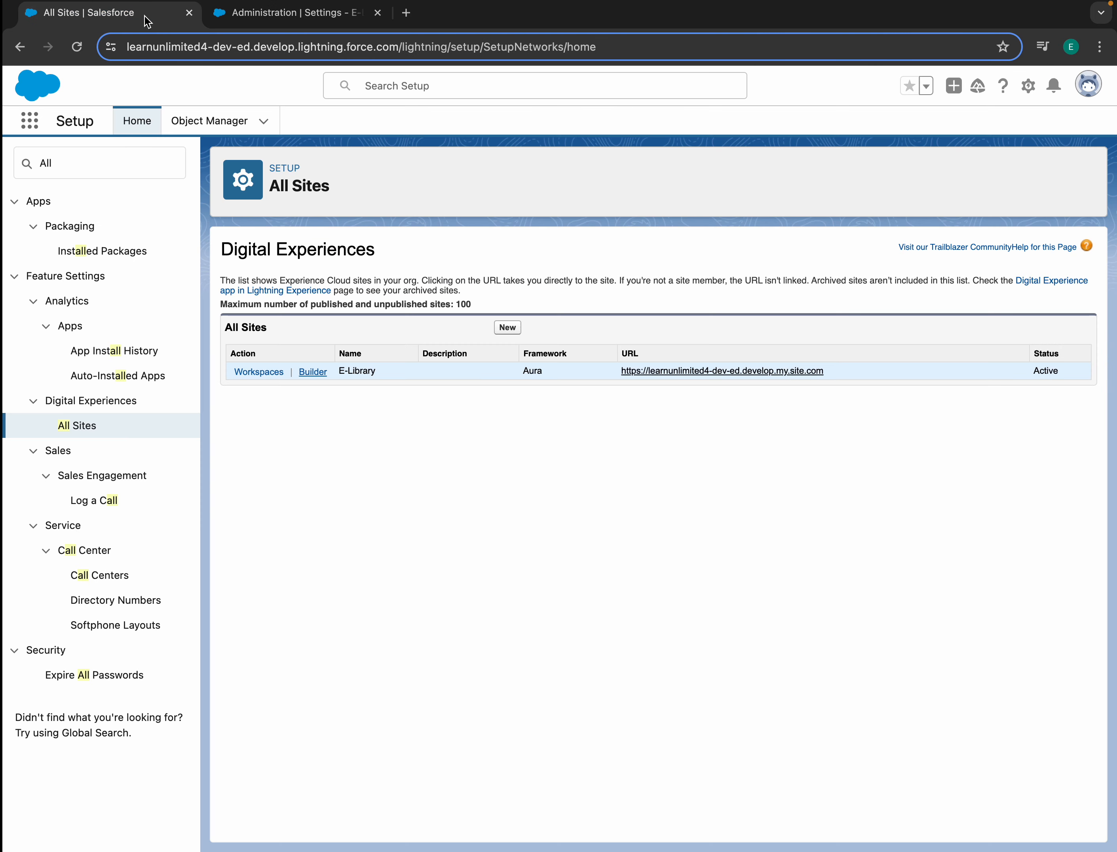
- Refresh All Sites, then start a new site from the Service template Customer Account Portal
click(377, 12)
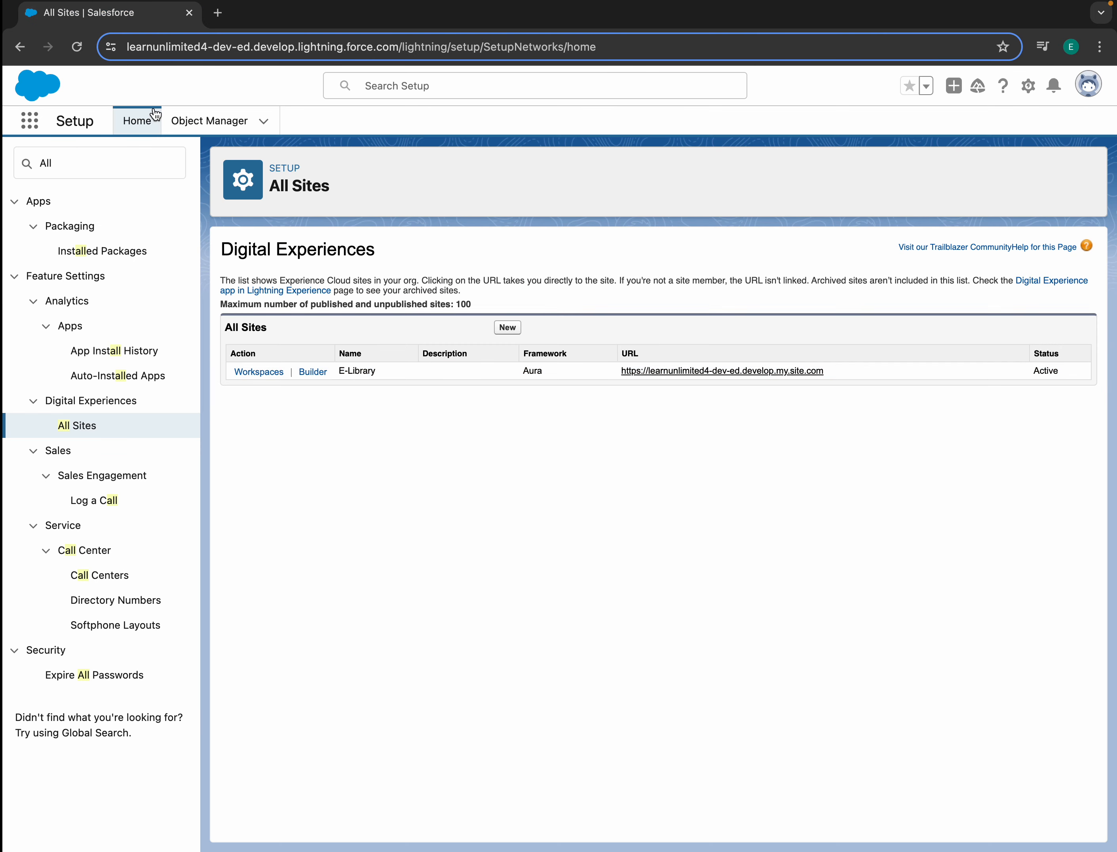
click(75, 57)
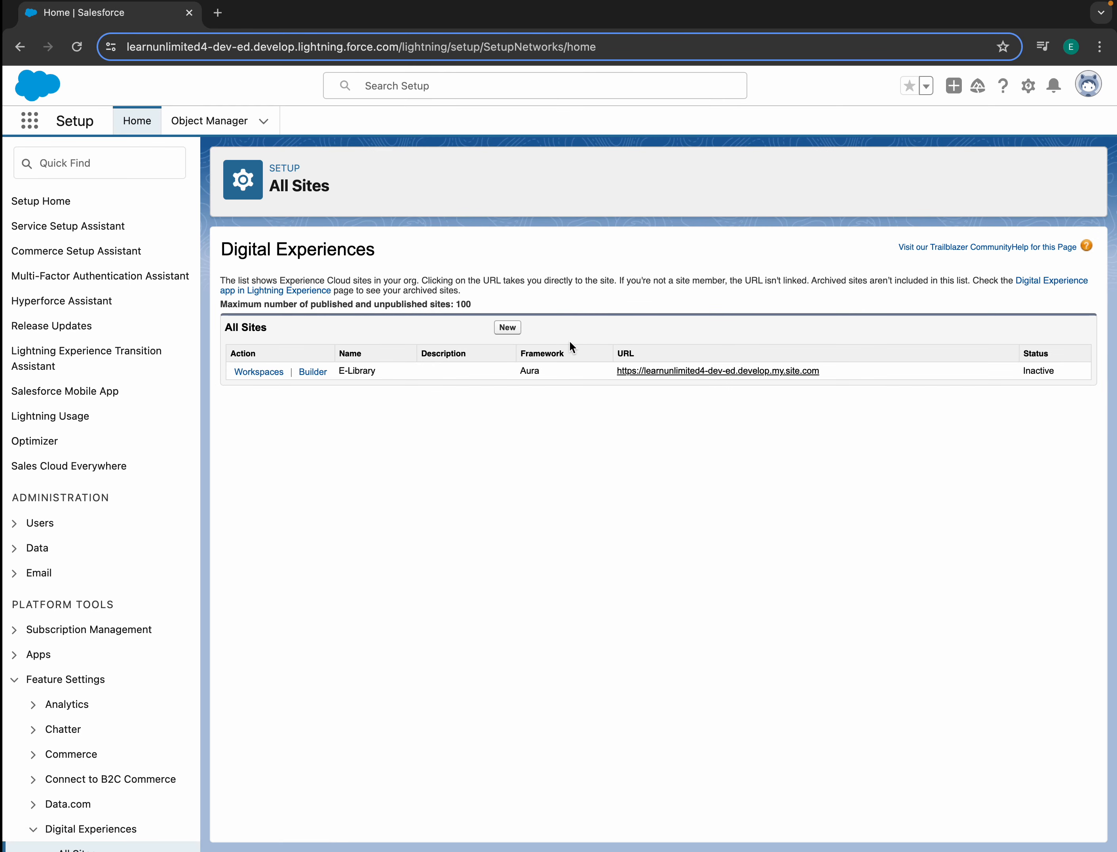
click(514, 329)
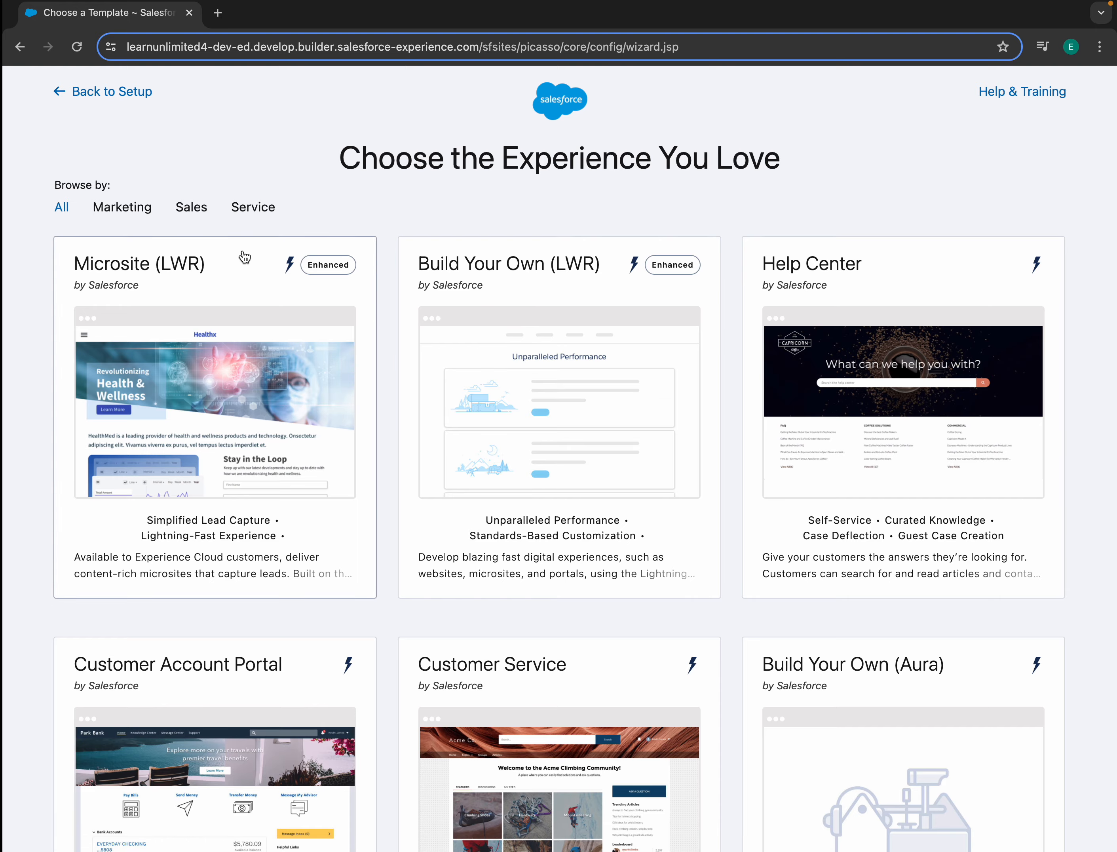
click(256, 207)
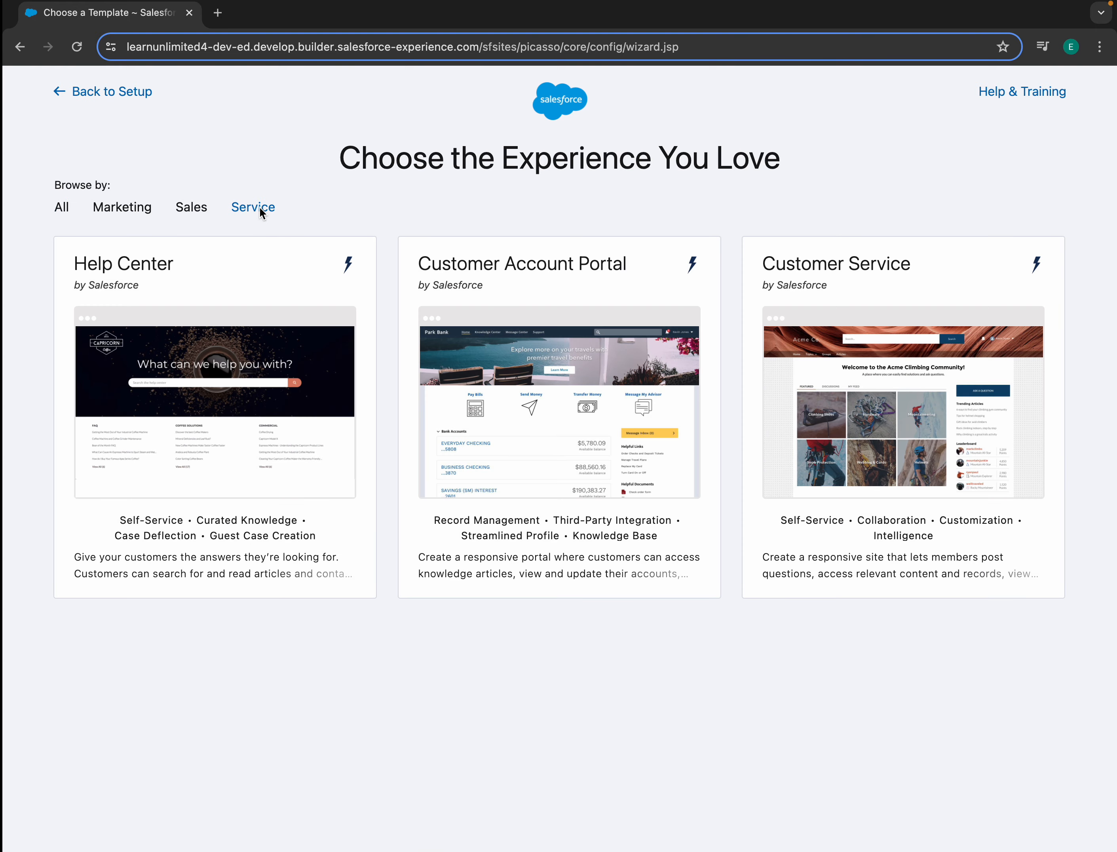
click(568, 381)
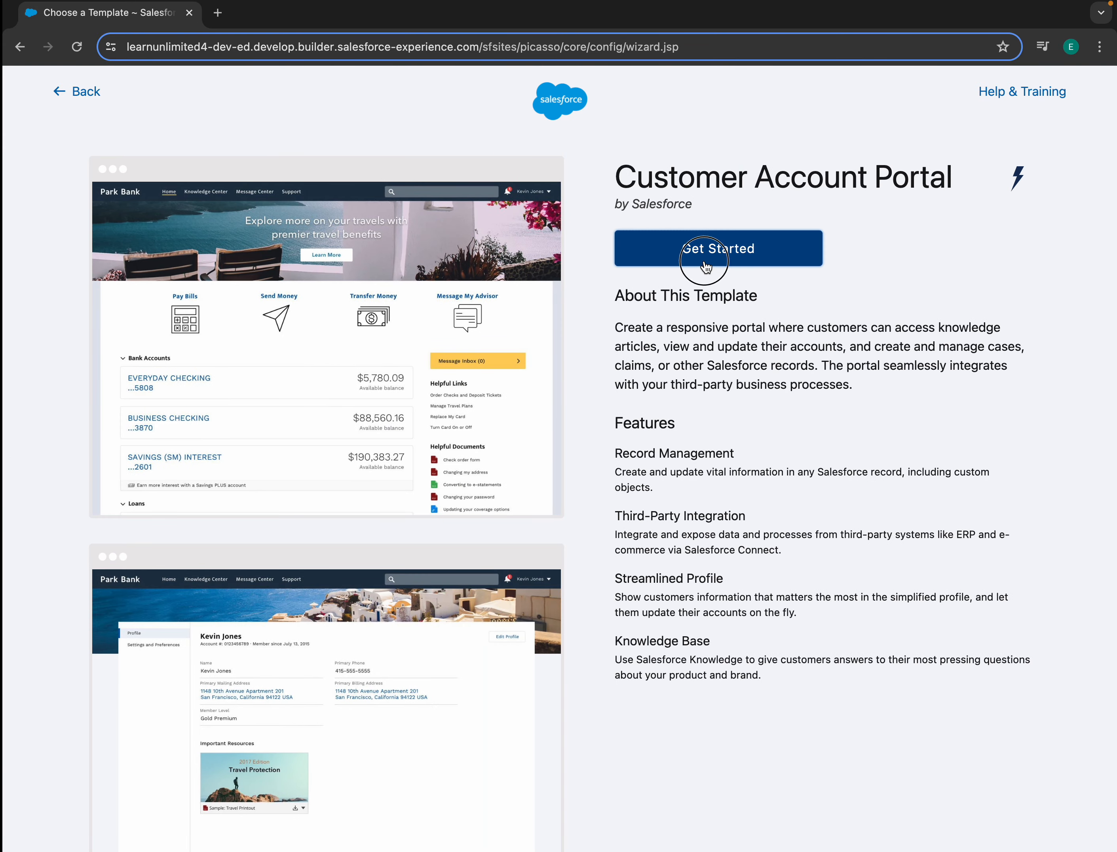
click(704, 265)
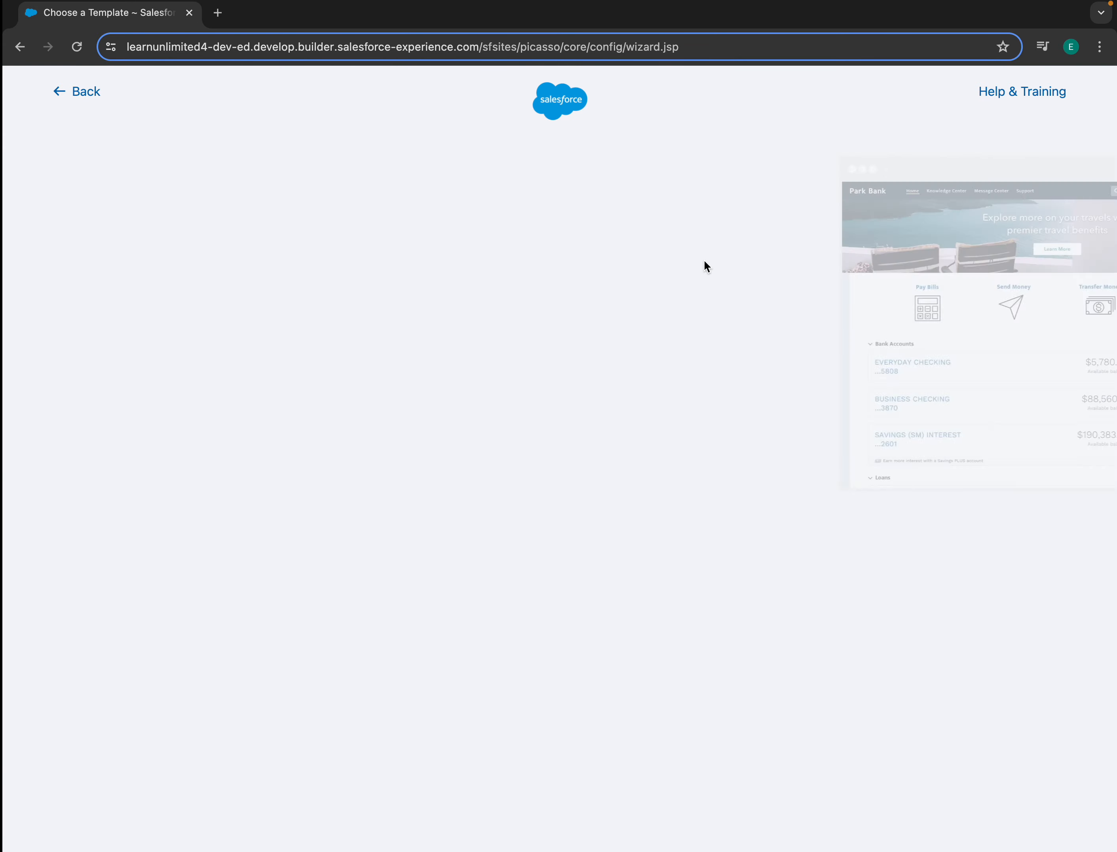
click(664, 266)
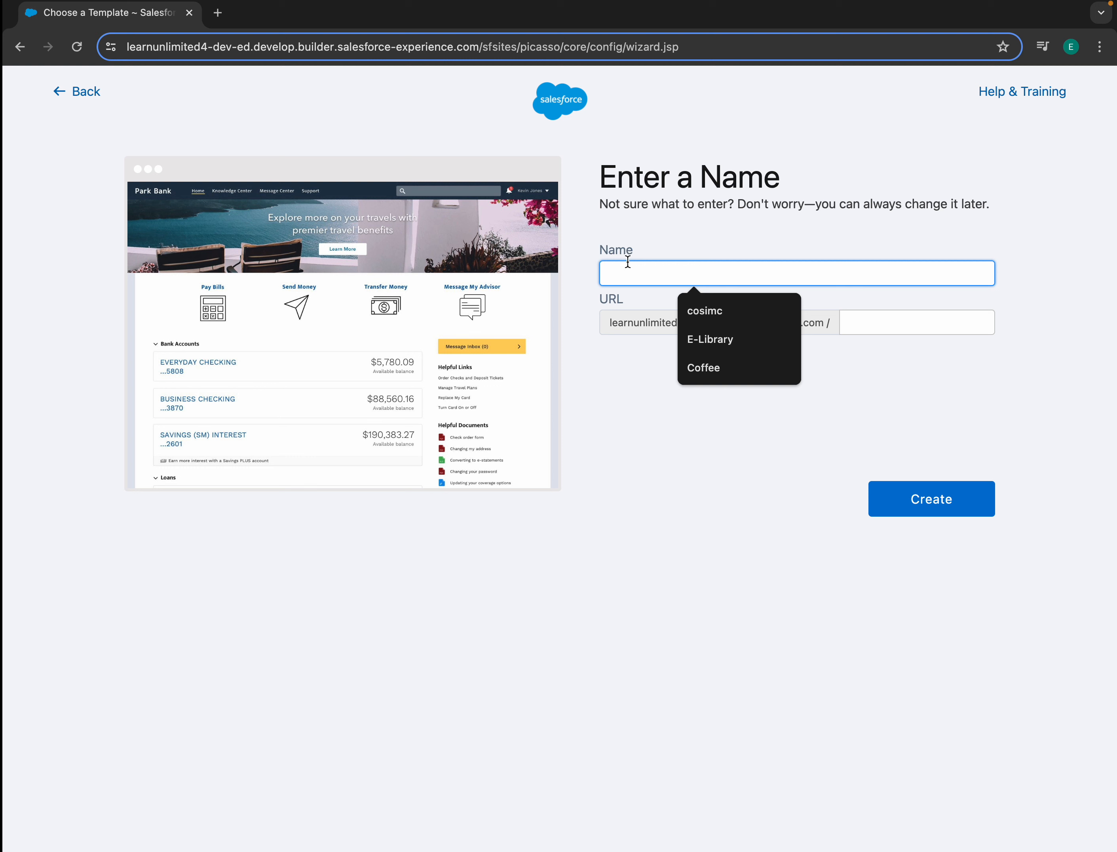
- Create the portal site named 'Park Bank' with URL suffix 'parkbank'
text(Park Bank)
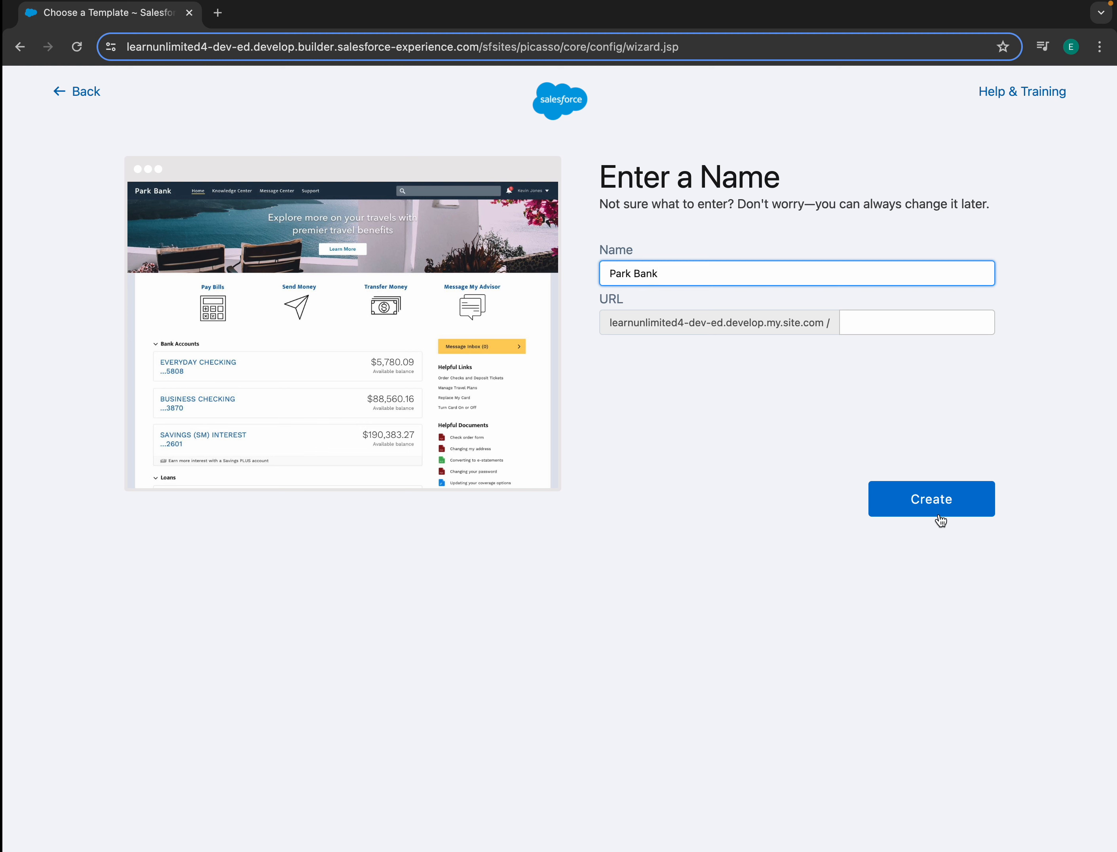
click(934, 509)
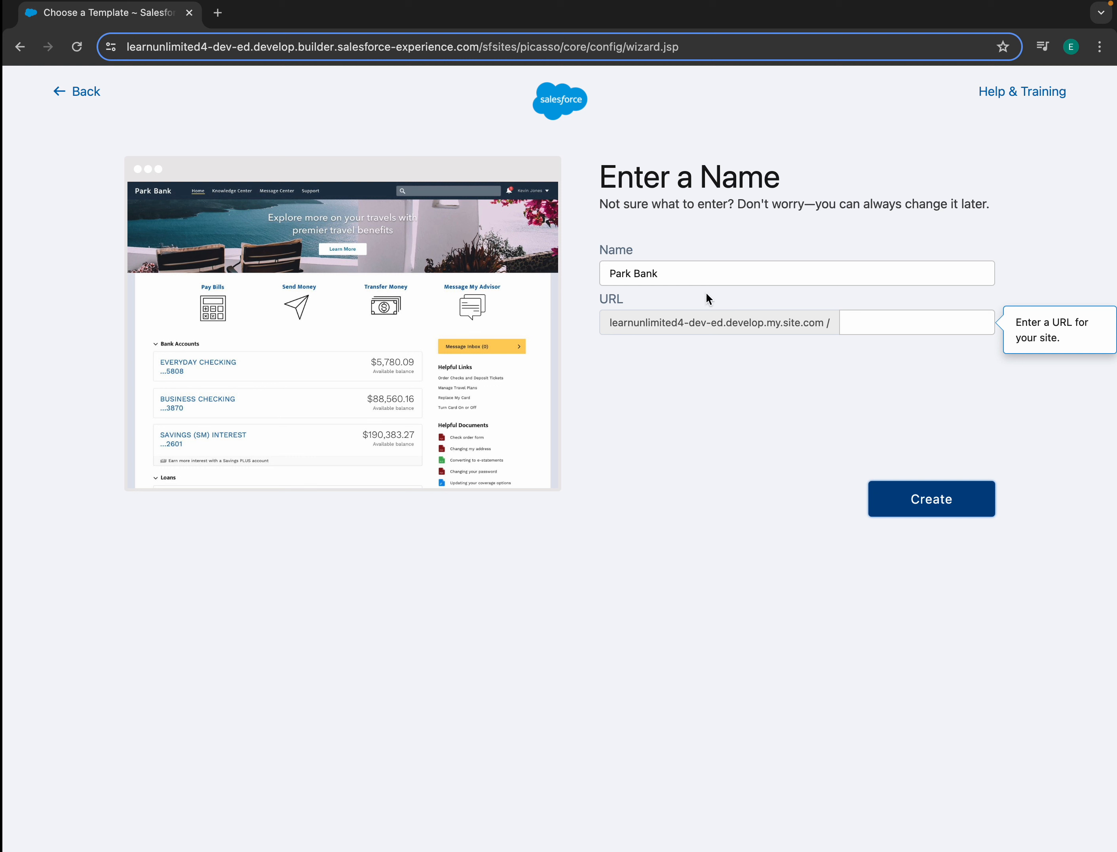
click(896, 326)
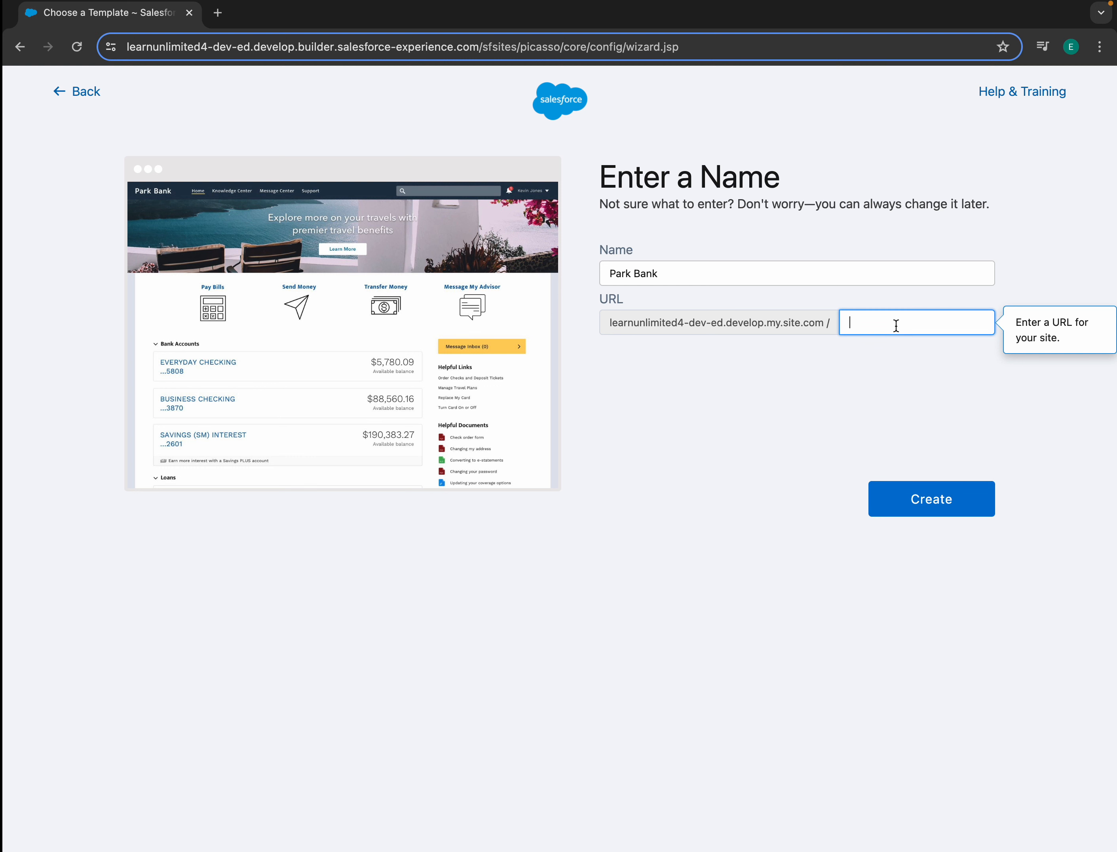
text(parkbank)
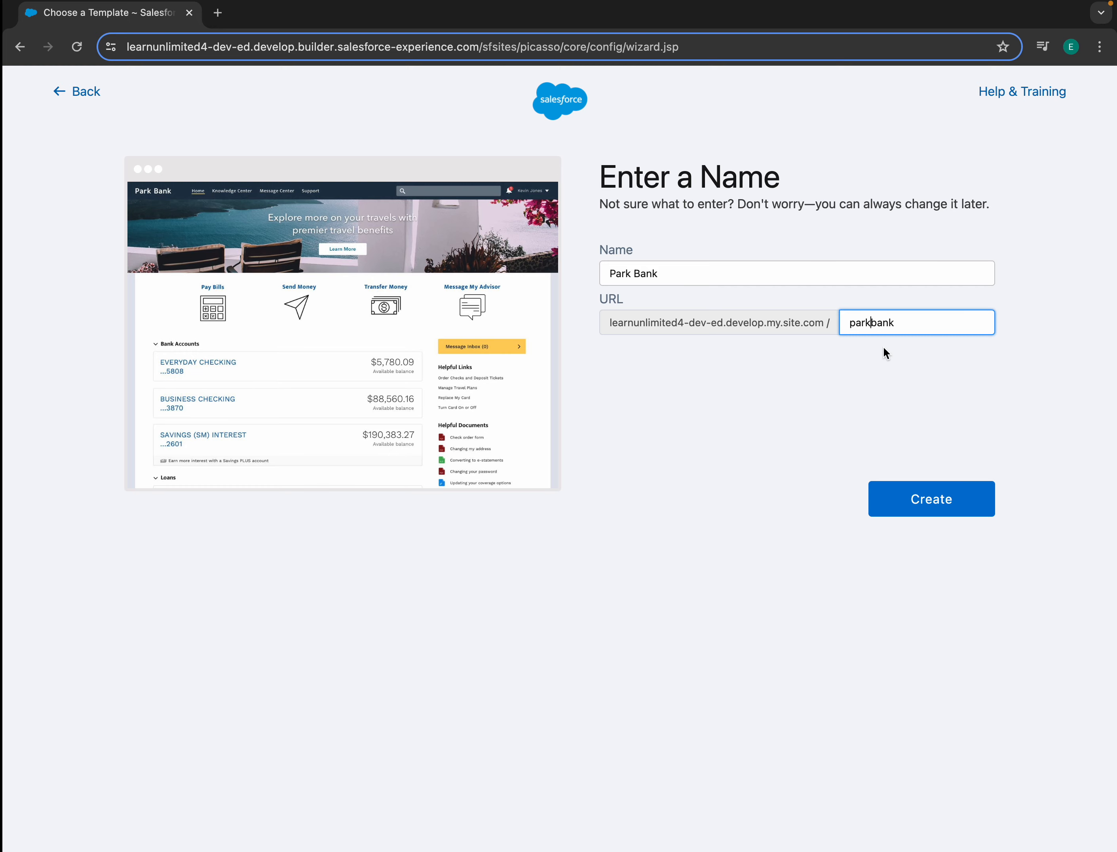
click(911, 490)
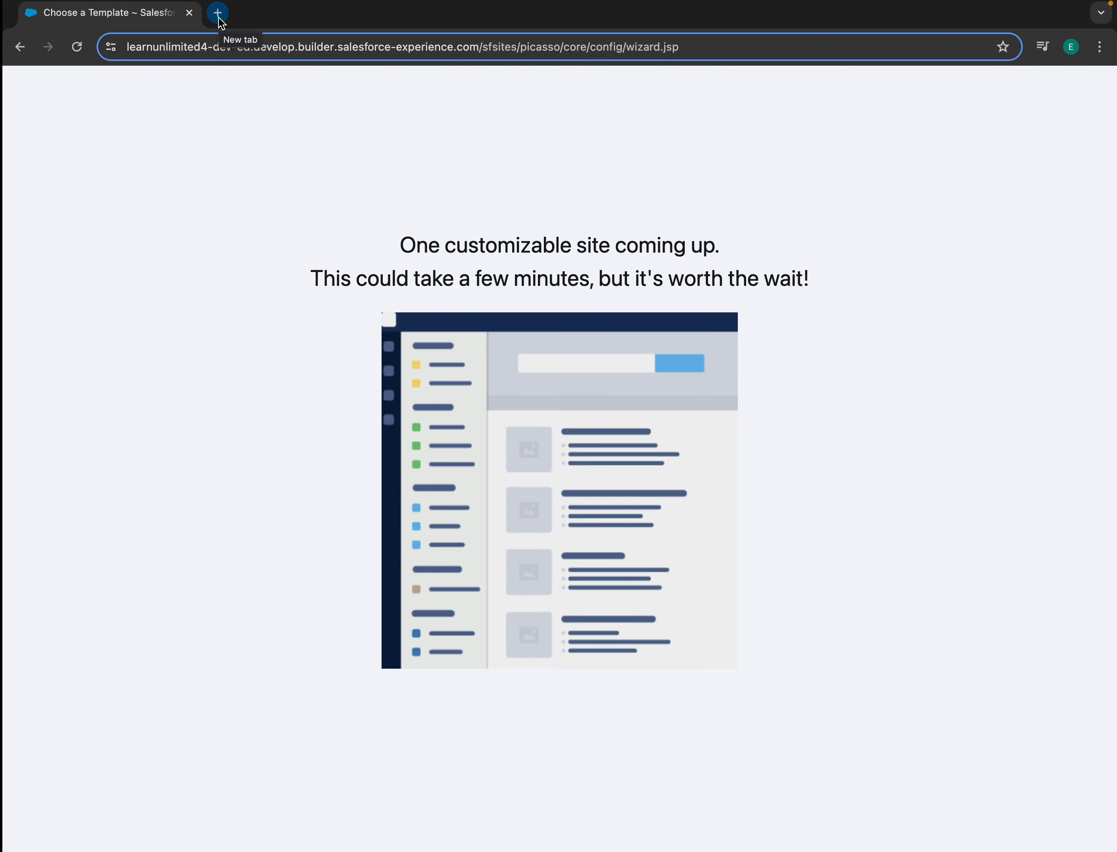
- Open Salesforce Setup in a new tab from the Workspaces navigation menu
double_click(130, 47)
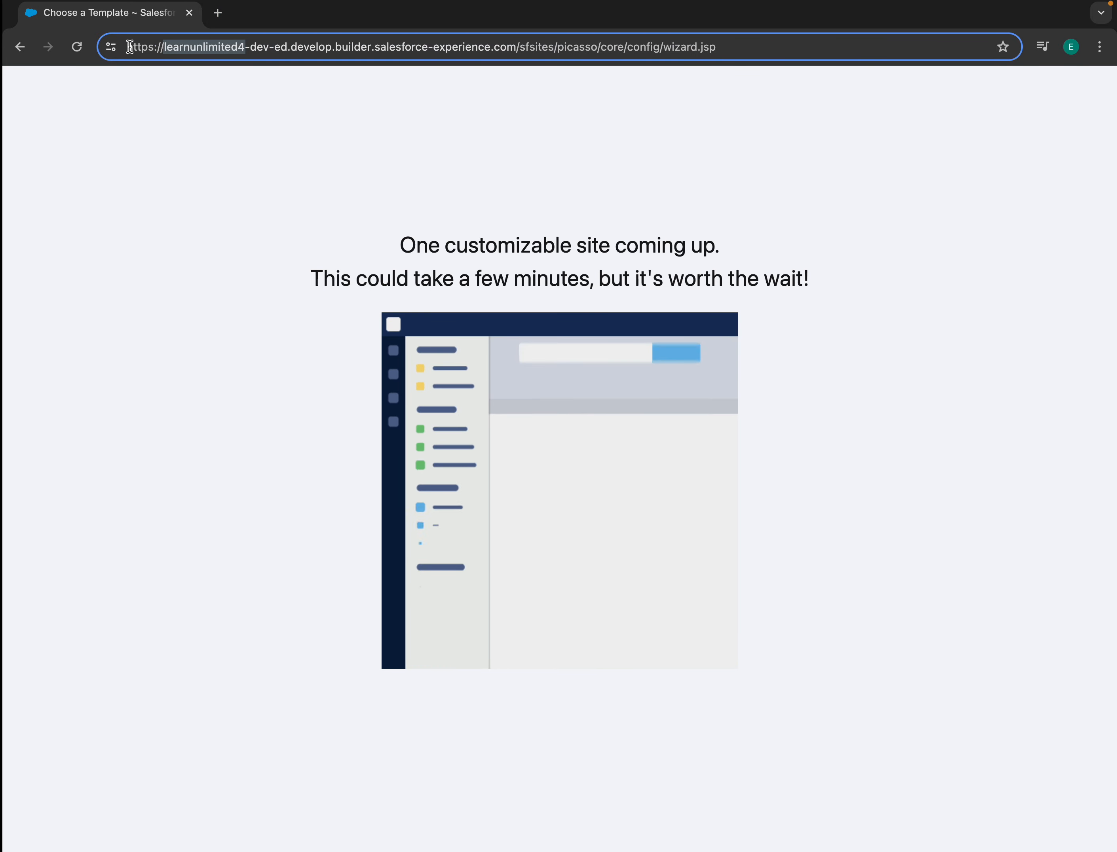
drag(129, 47, 484, 56)
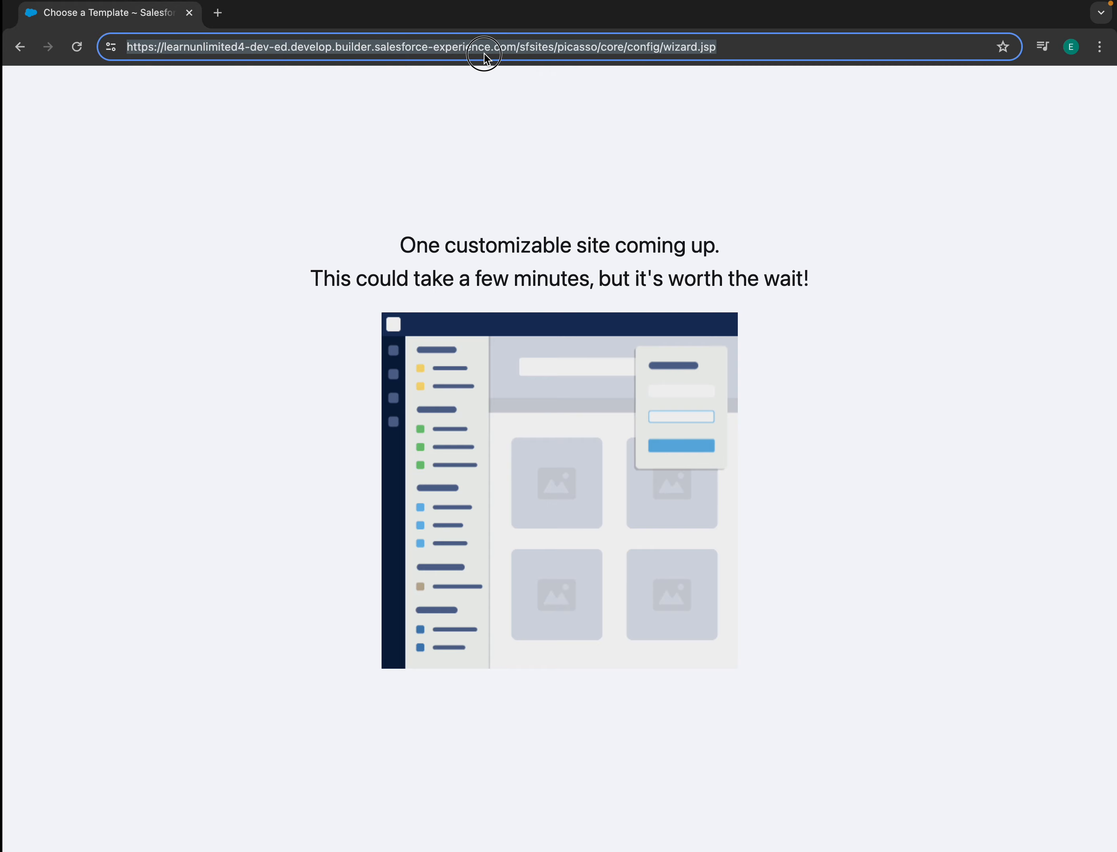
click(520, 103)
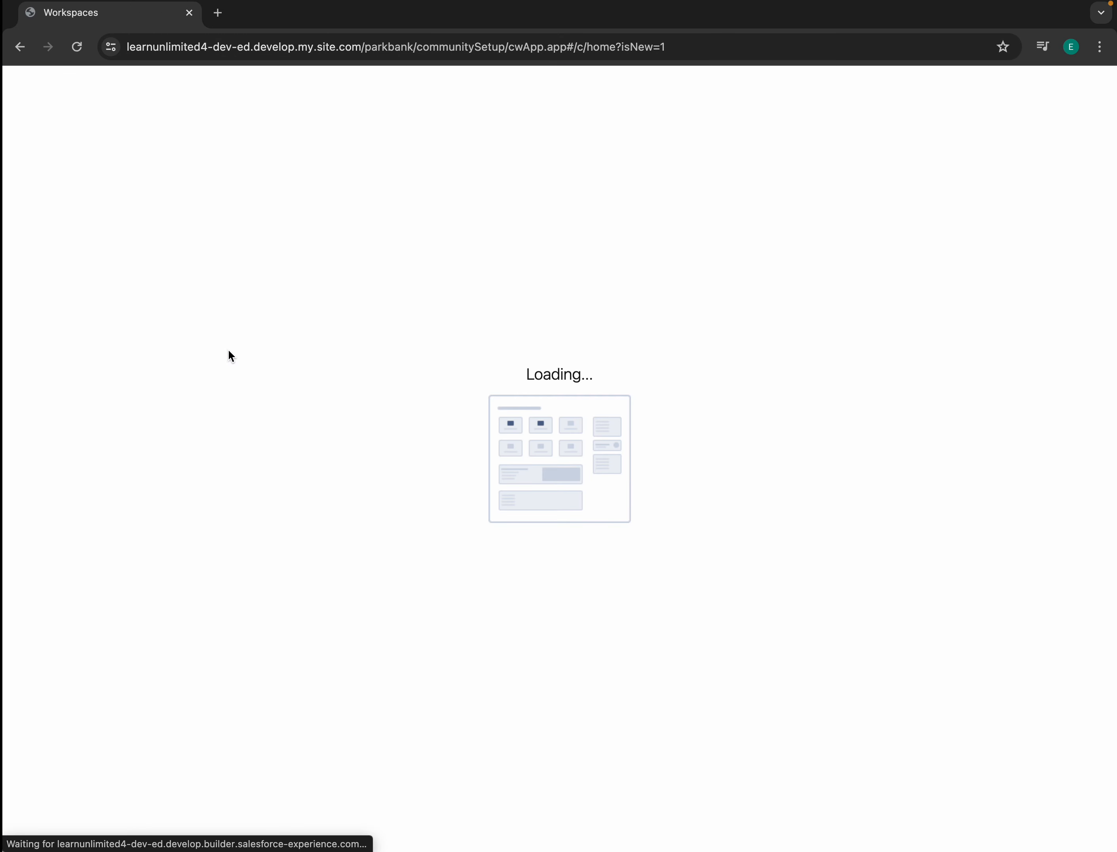
click(40, 96)
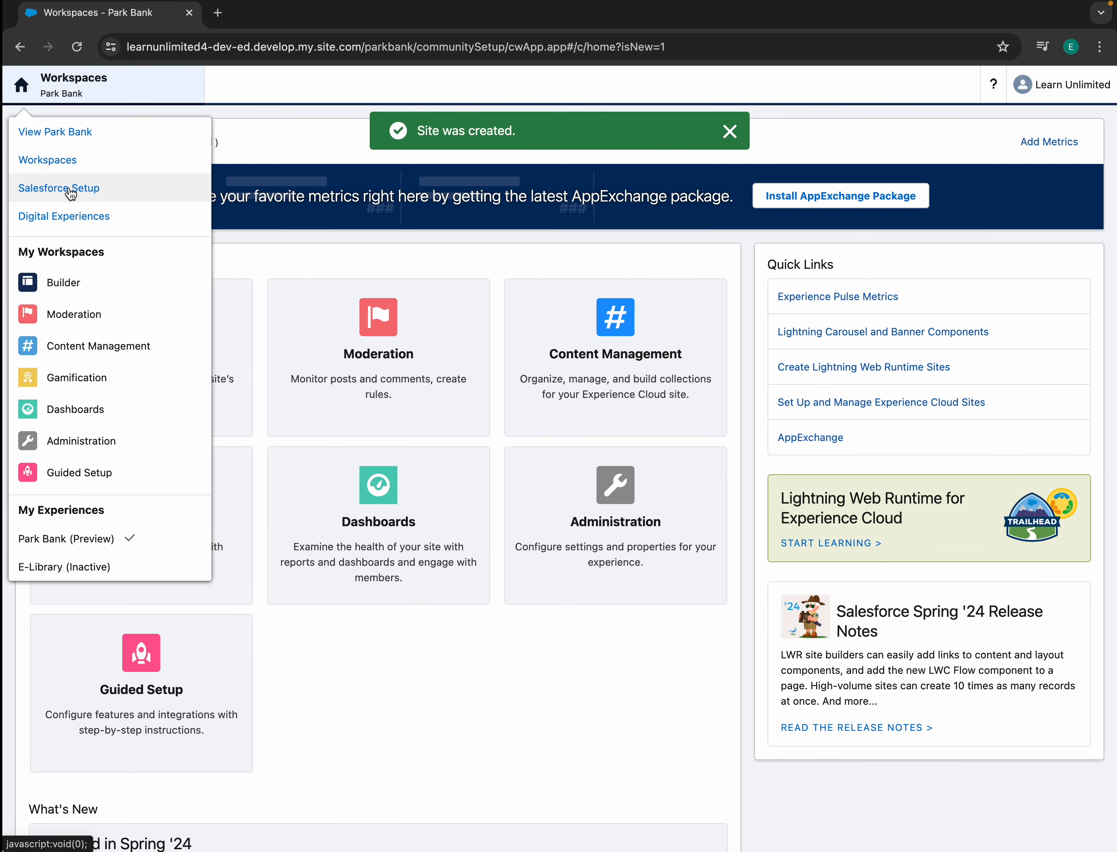
right_click(70, 187)
click(94, 193)
click(237, 14)
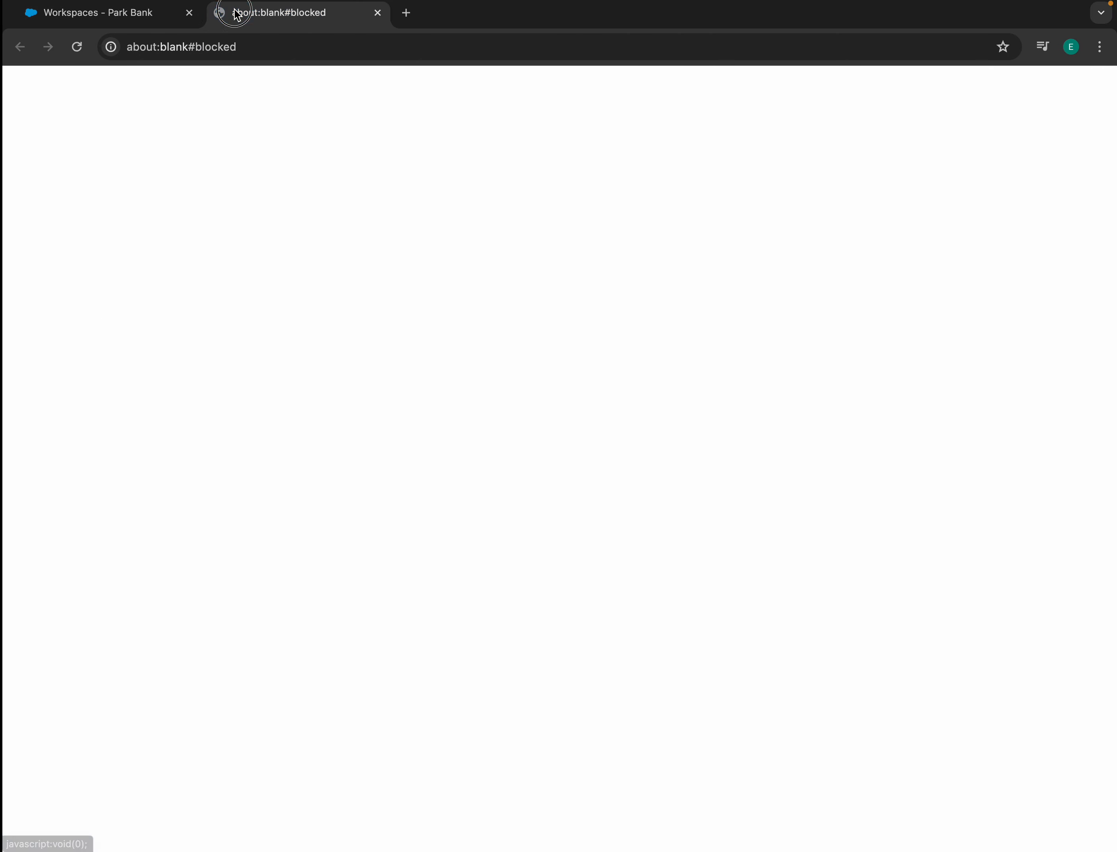
click(377, 13)
click(35, 96)
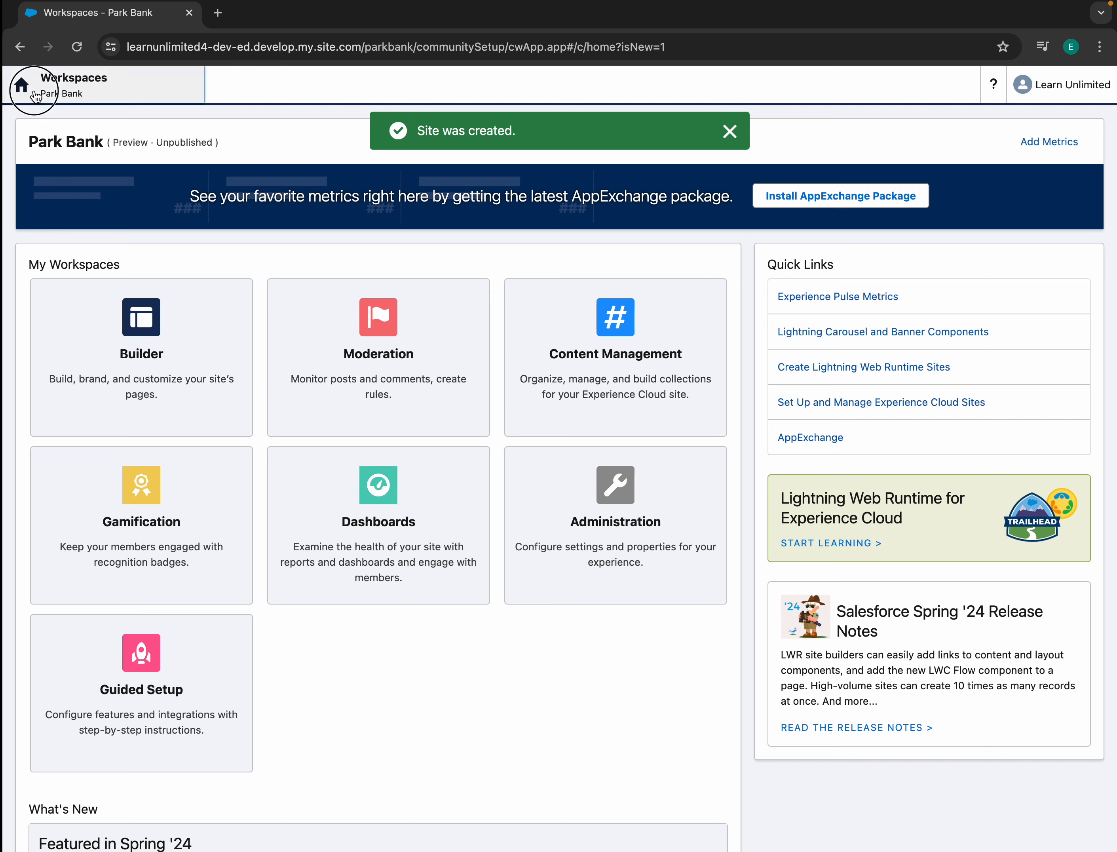
click(65, 187)
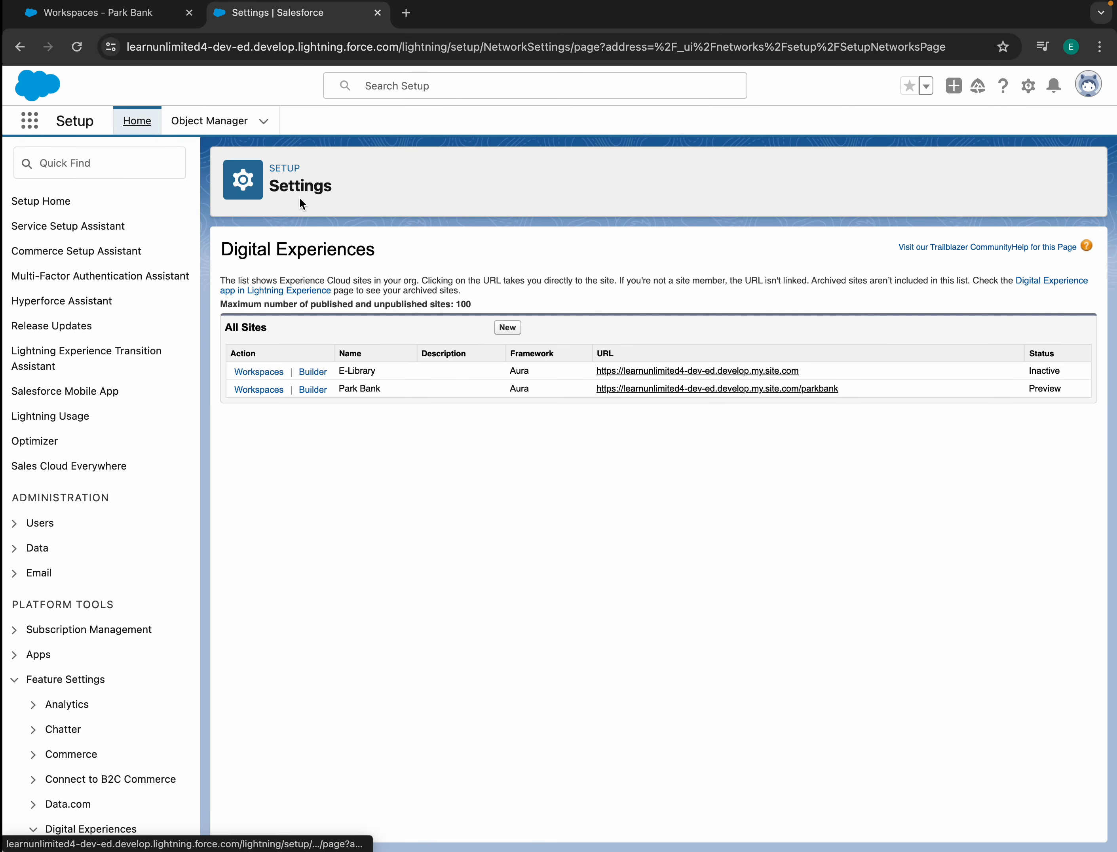
- Go to the Accounts list via the App Launcher, then open Setup Home in a new tab
click(30, 121)
text(Accounts)
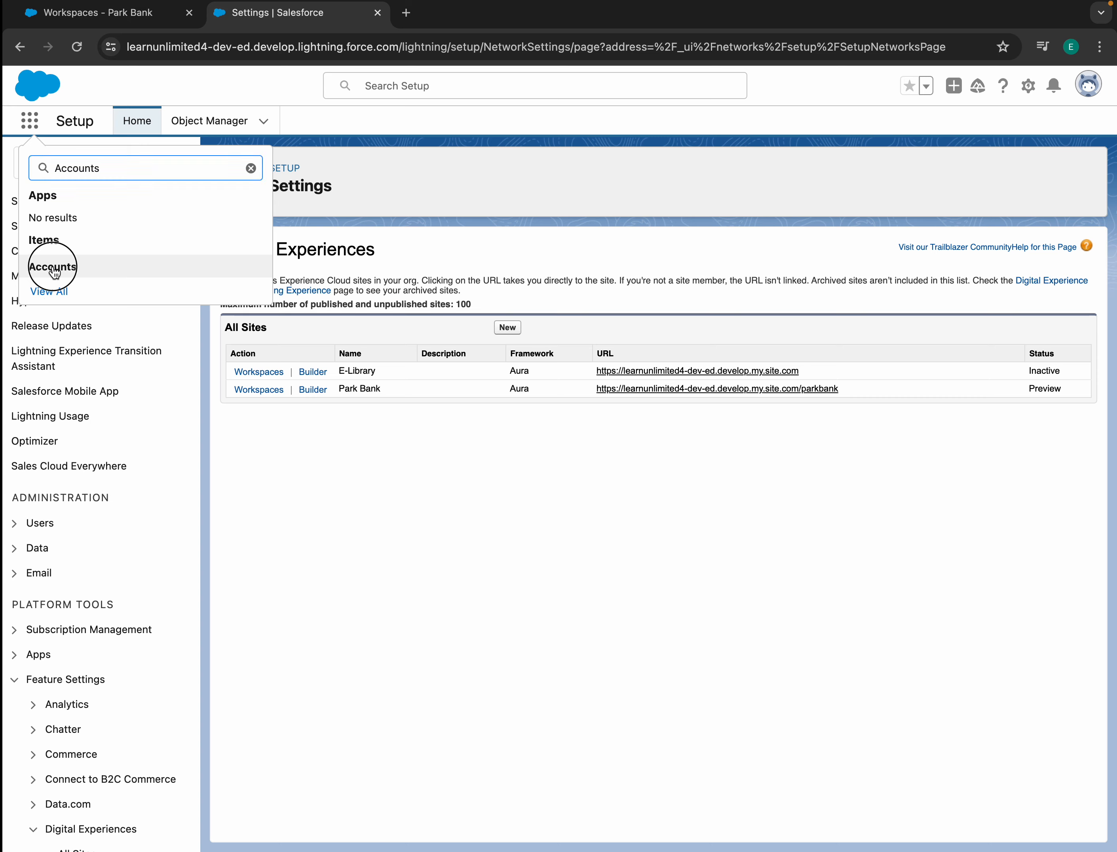
click(54, 267)
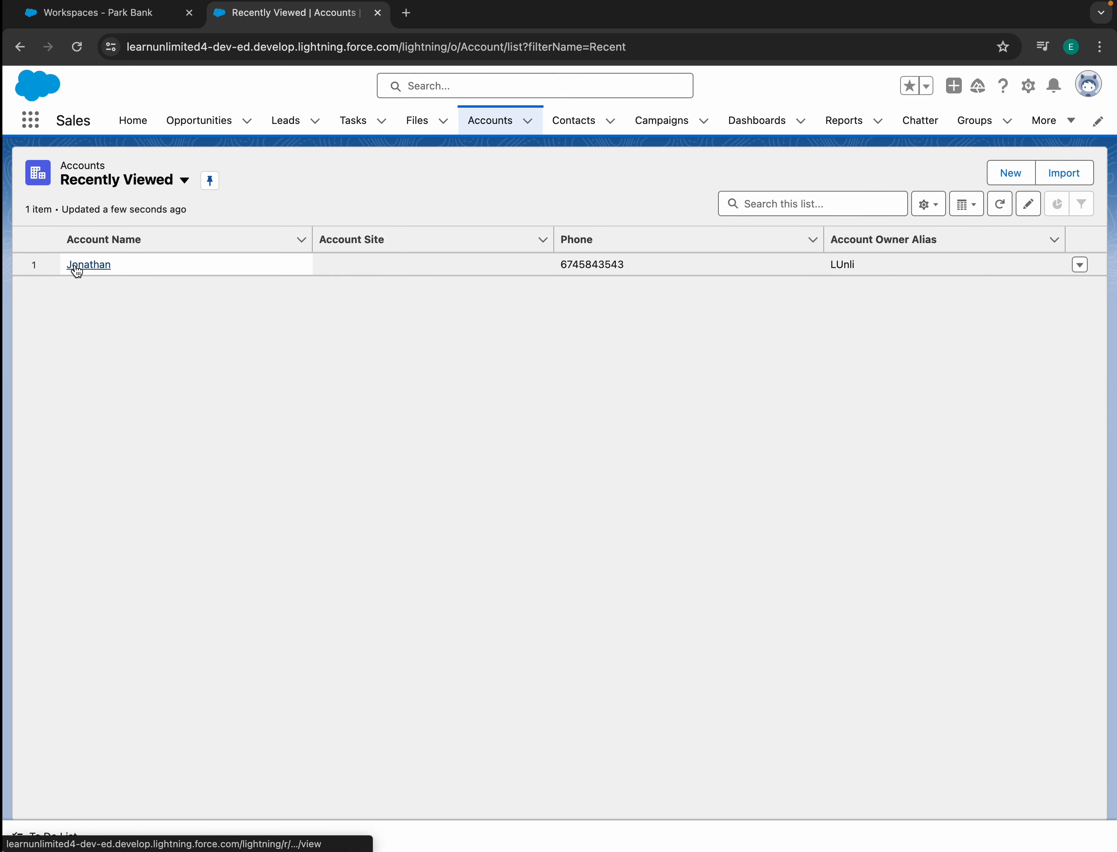
click(581, 122)
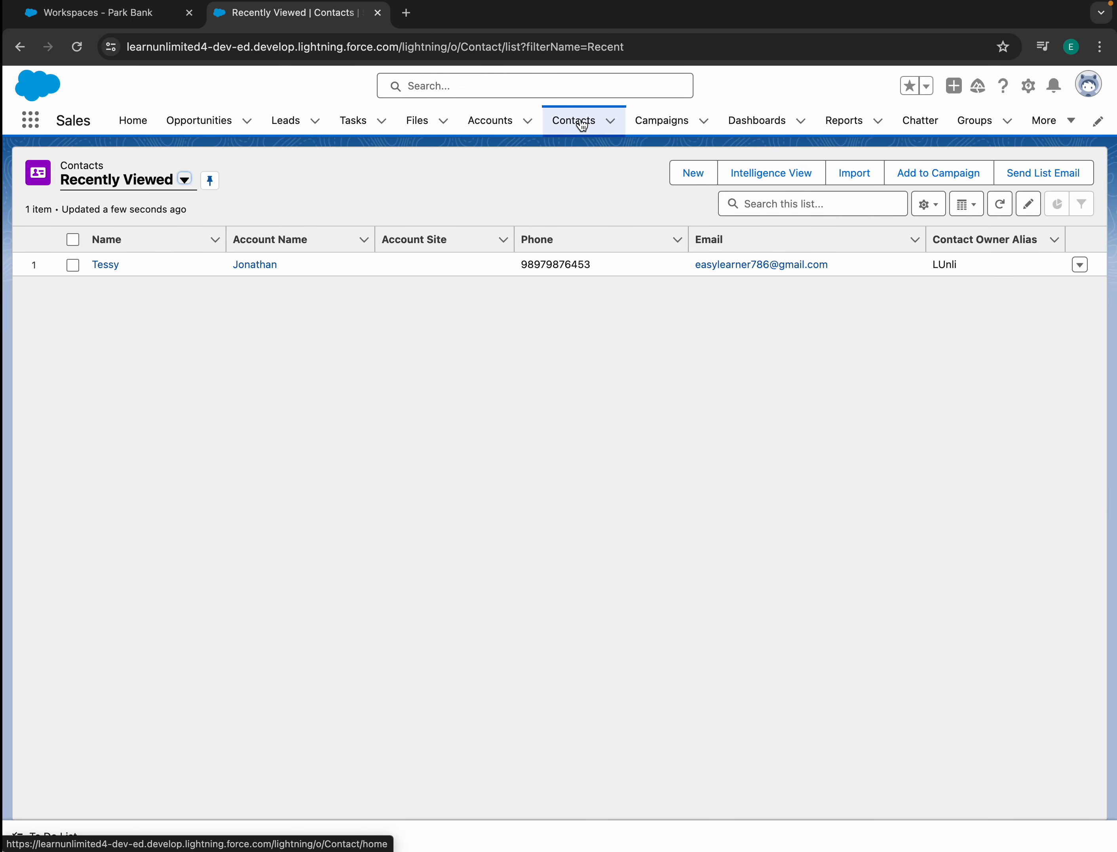
click(483, 123)
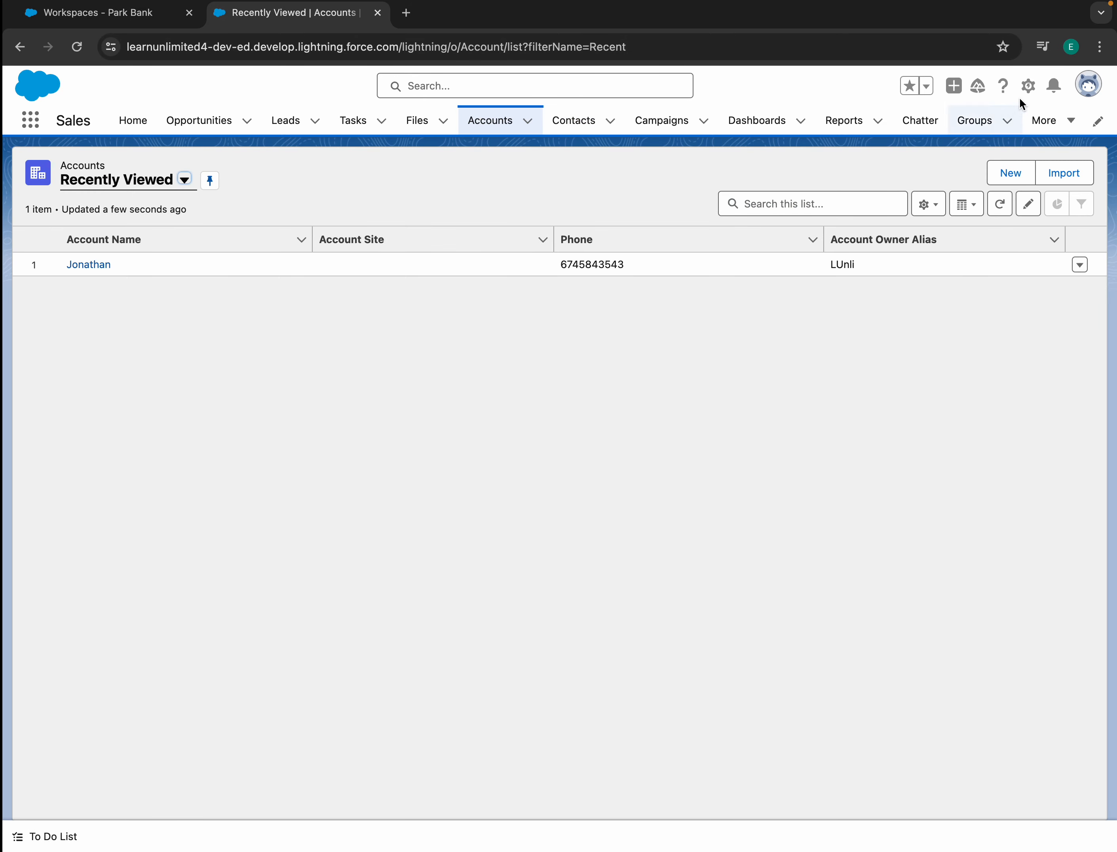
click(1026, 88)
click(990, 131)
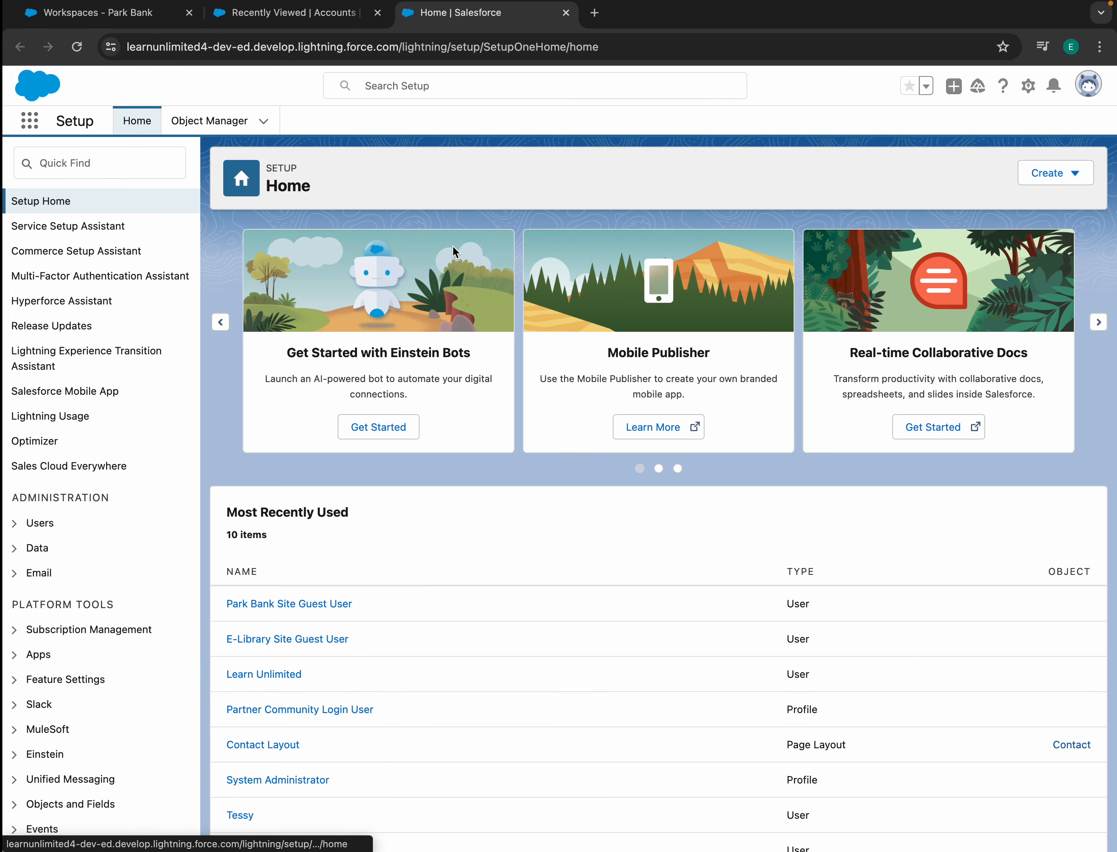
- Open the Account object's Account Layout in Object Manager
click(210, 123)
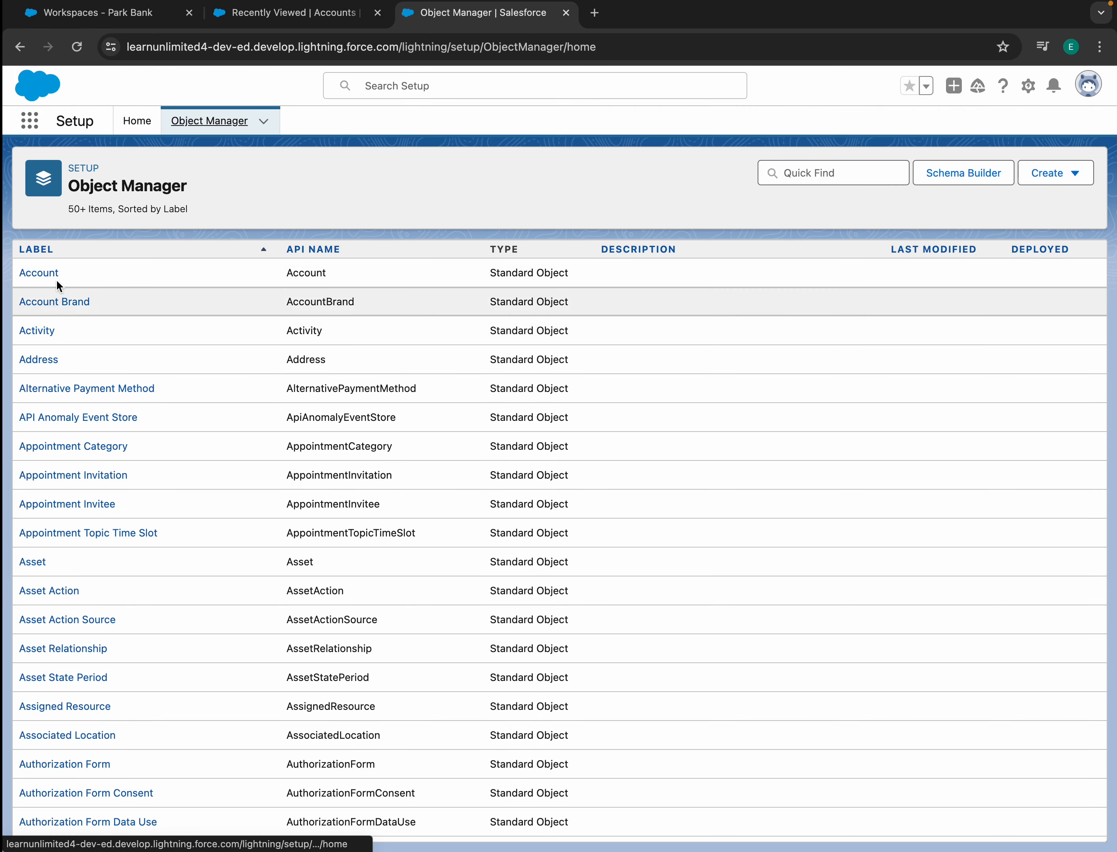
click(47, 275)
click(60, 309)
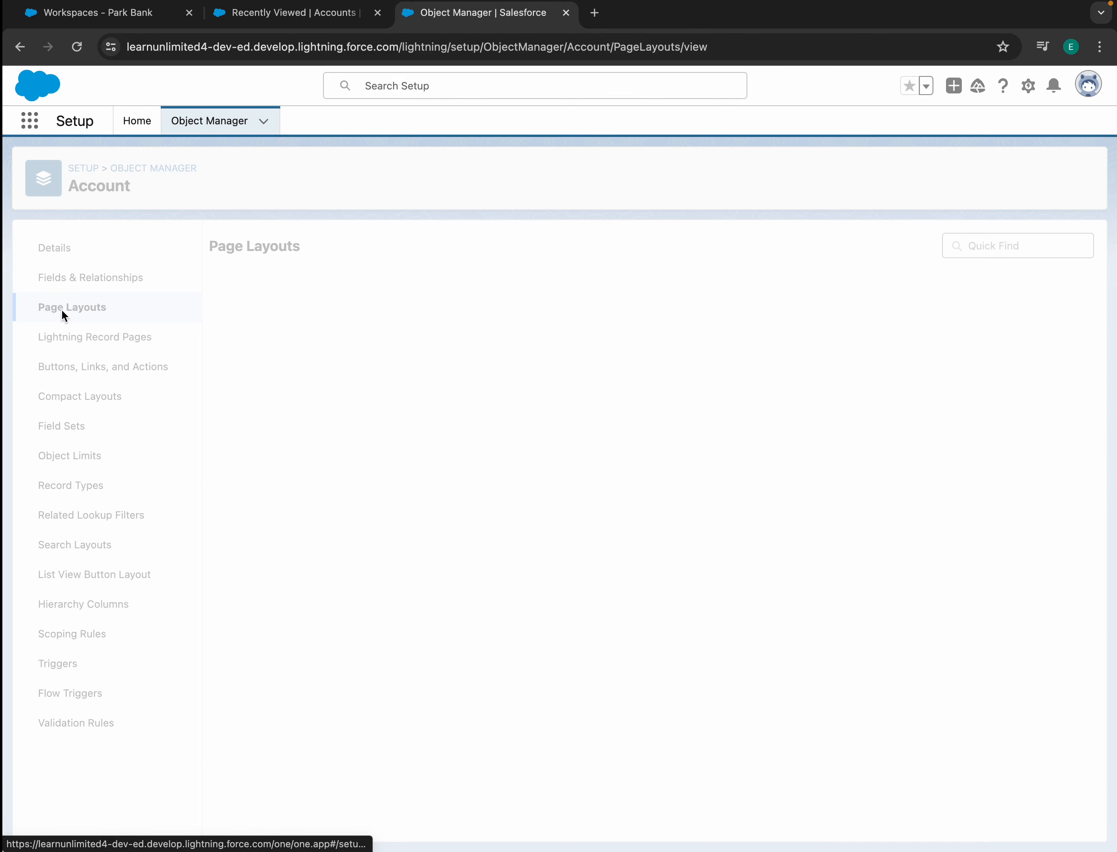
click(271, 430)
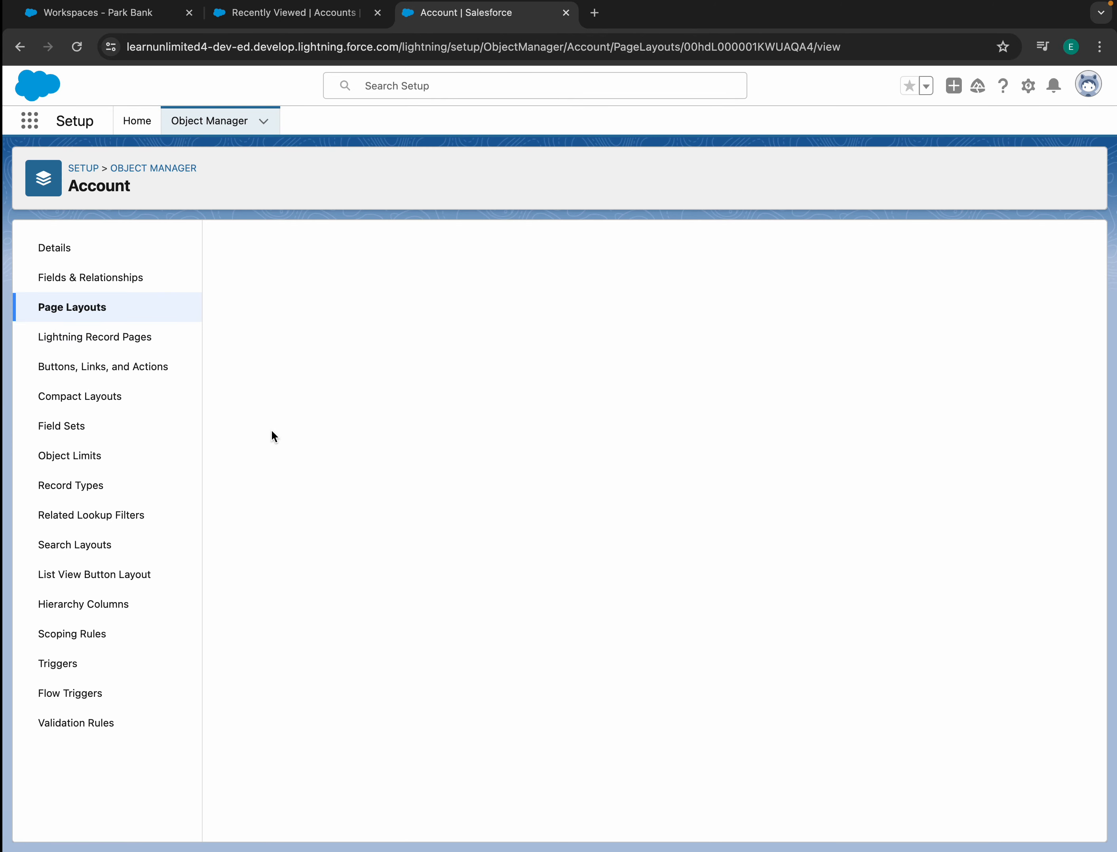
scroll(548, 593, down, 4)
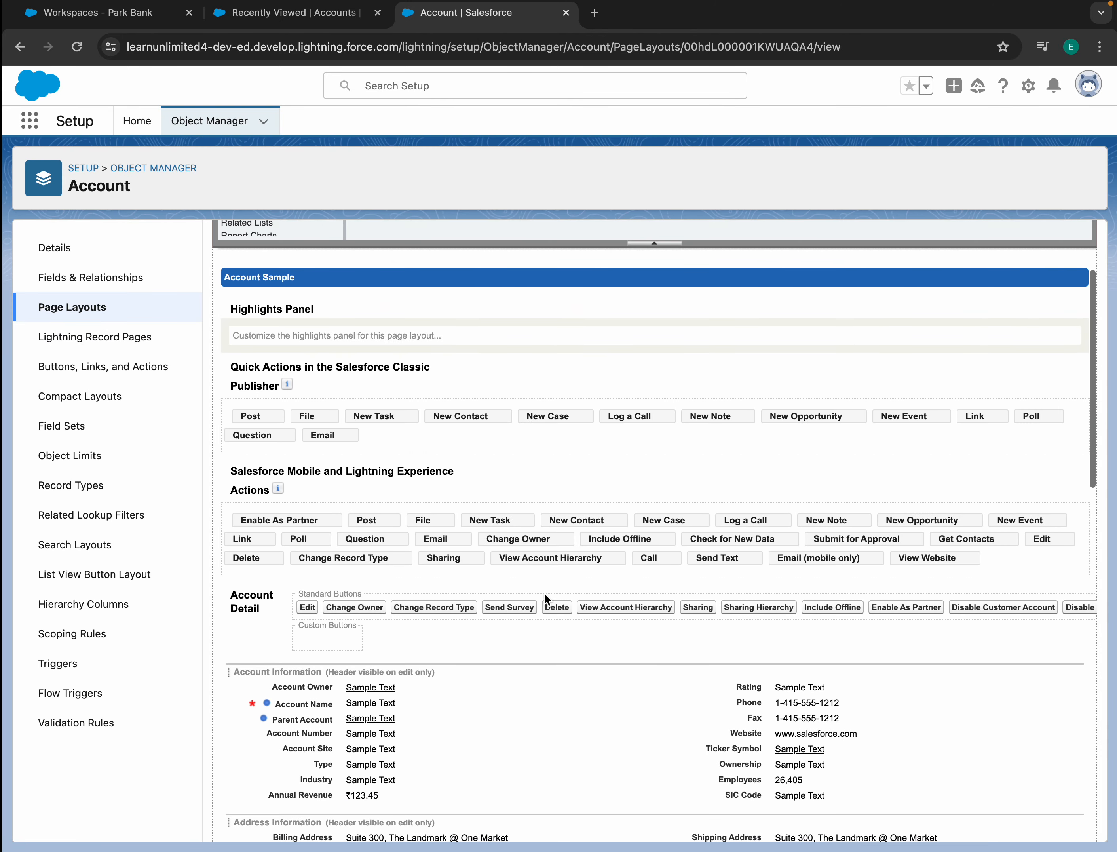
scroll(428, 331, up, 4)
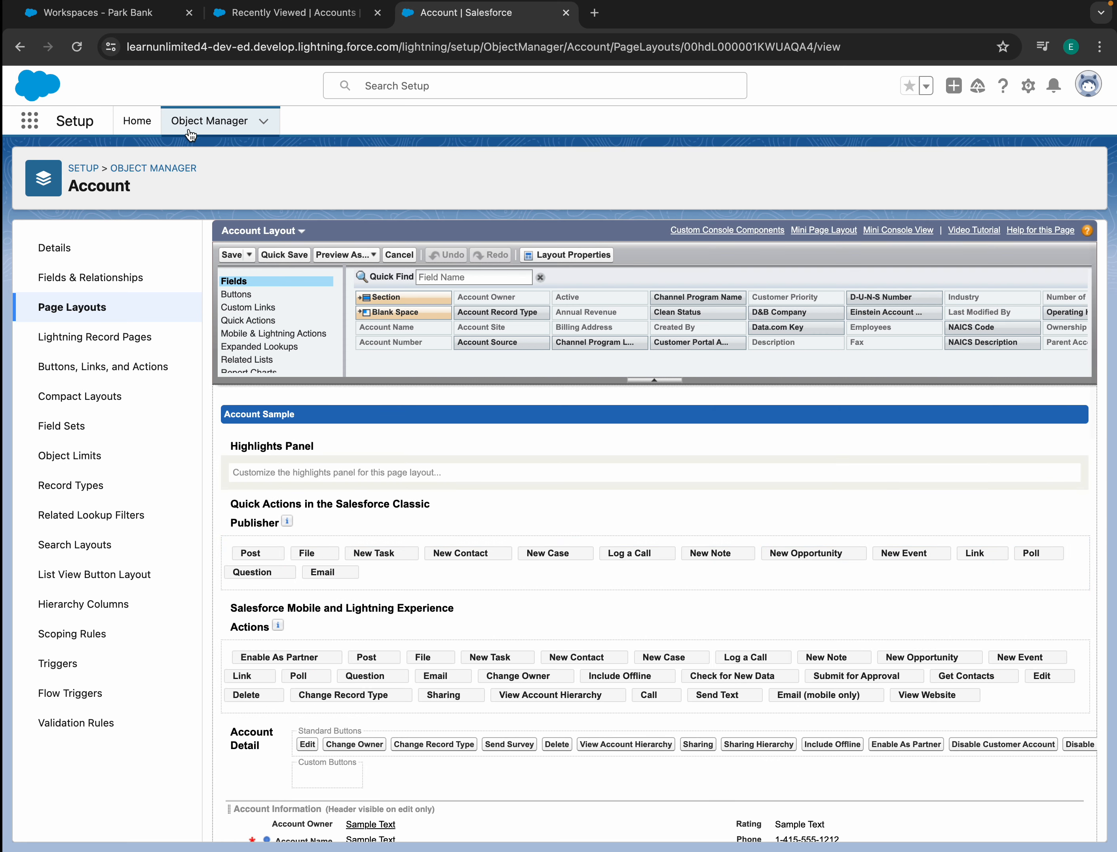
- Search the object list for Contact and open its Contact Layout for editing
click(202, 122)
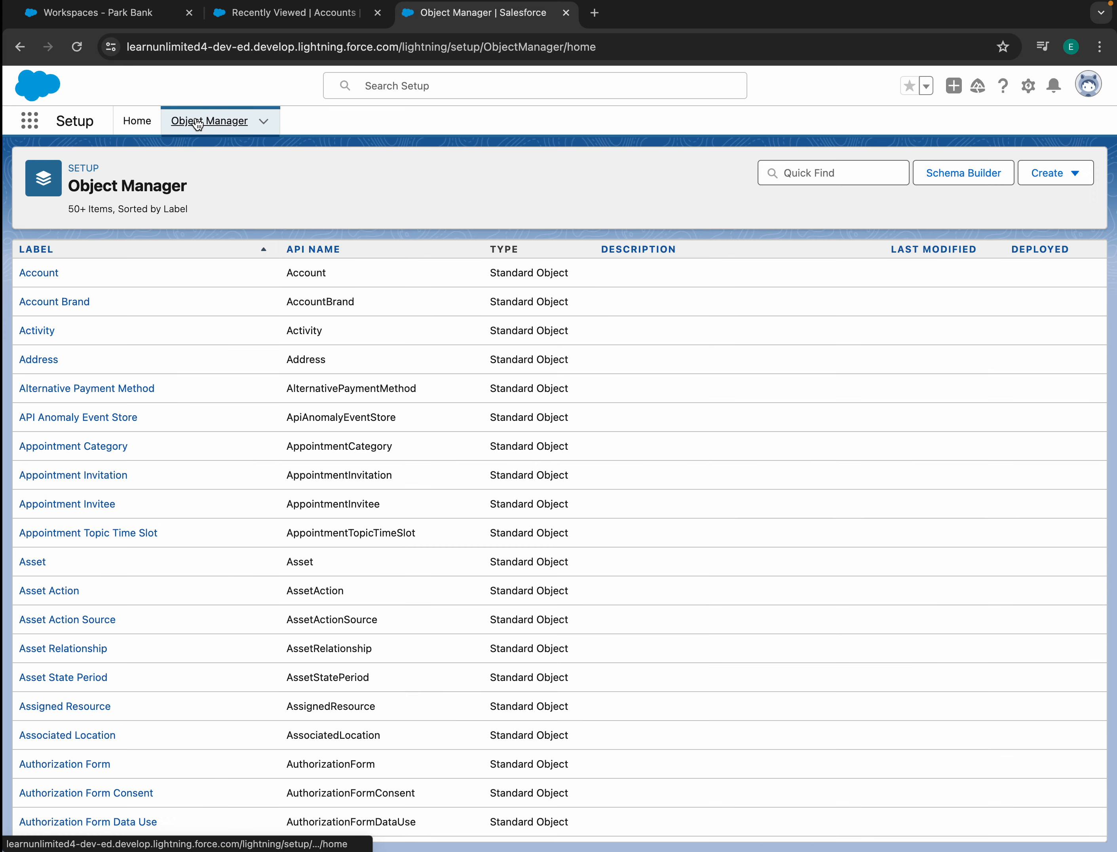
click(850, 174)
text(con)
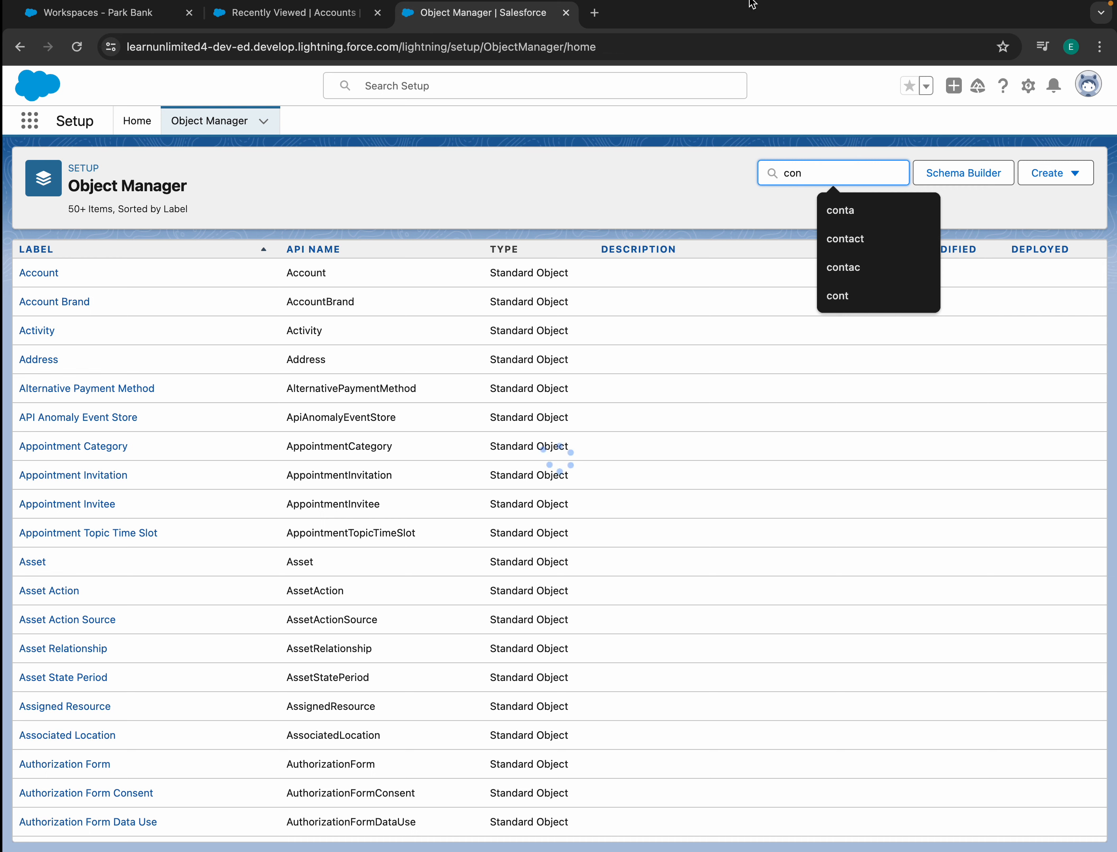
click(36, 388)
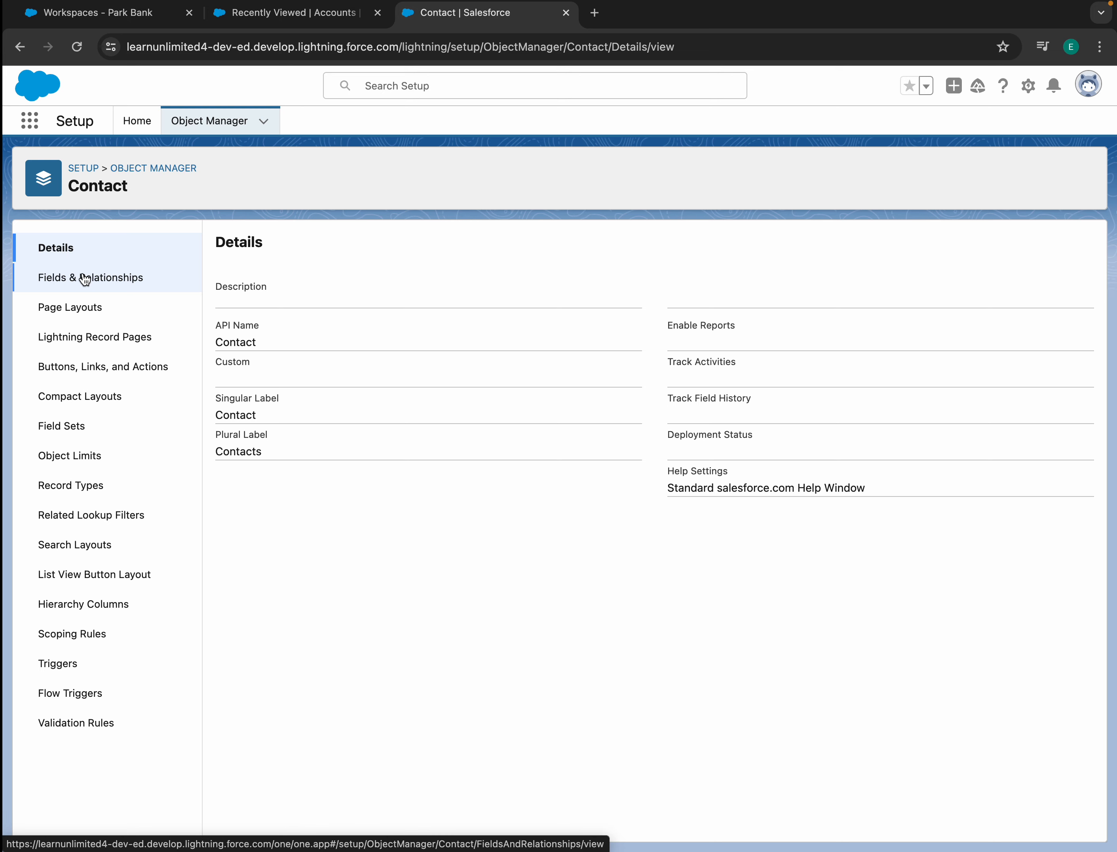
click(66, 306)
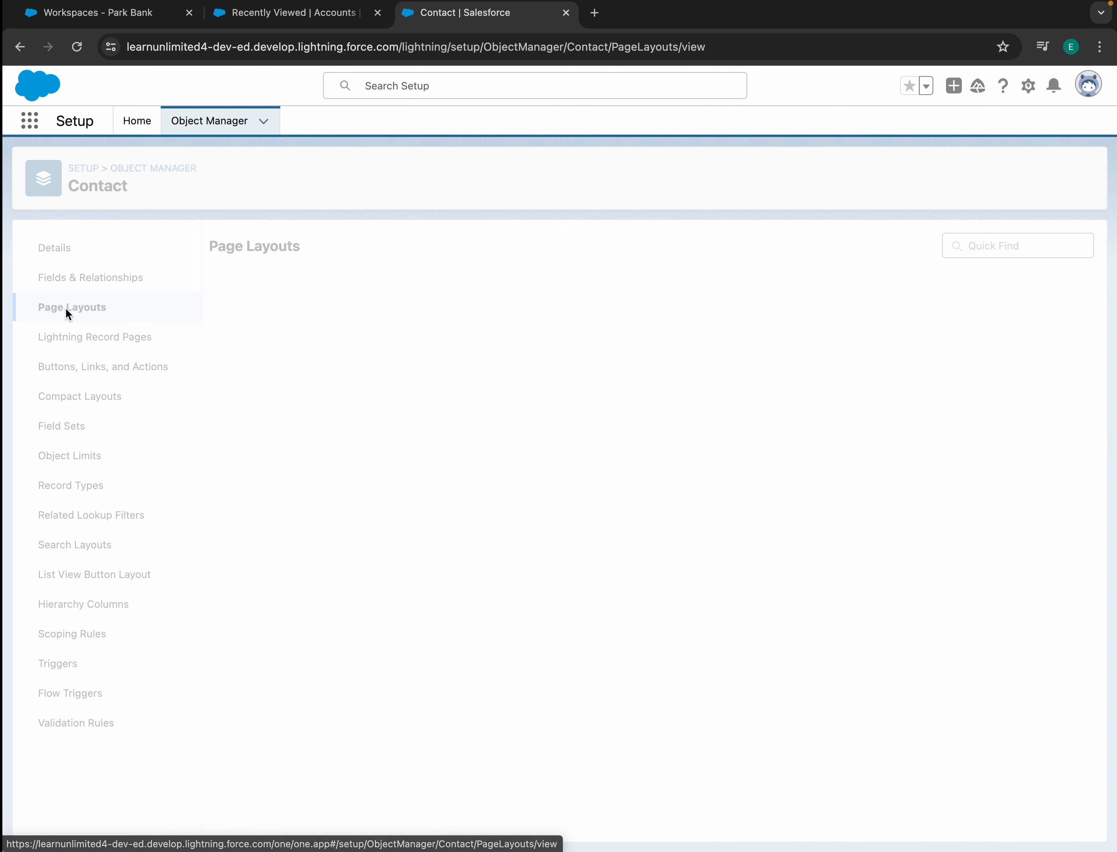
click(254, 431)
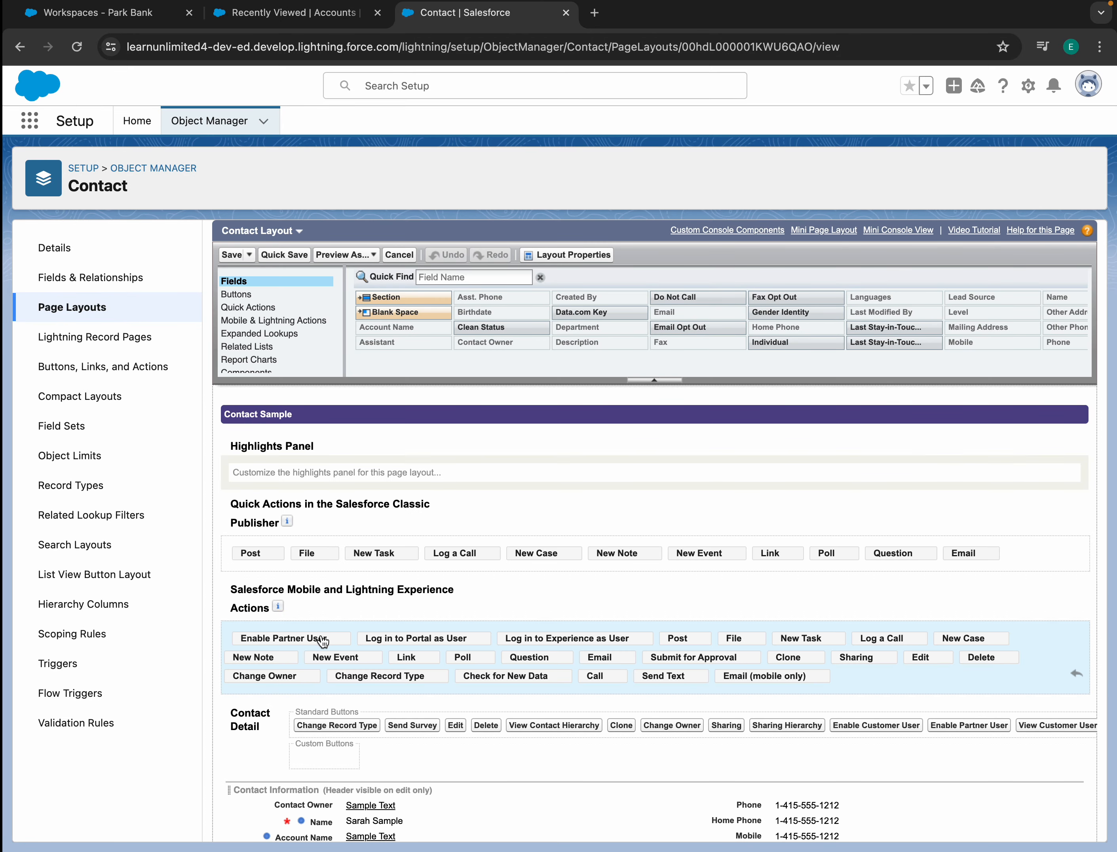
- Remove Enable Partner User and Log in to Portal as User from the layout's actions
drag(311, 638, 532, 333)
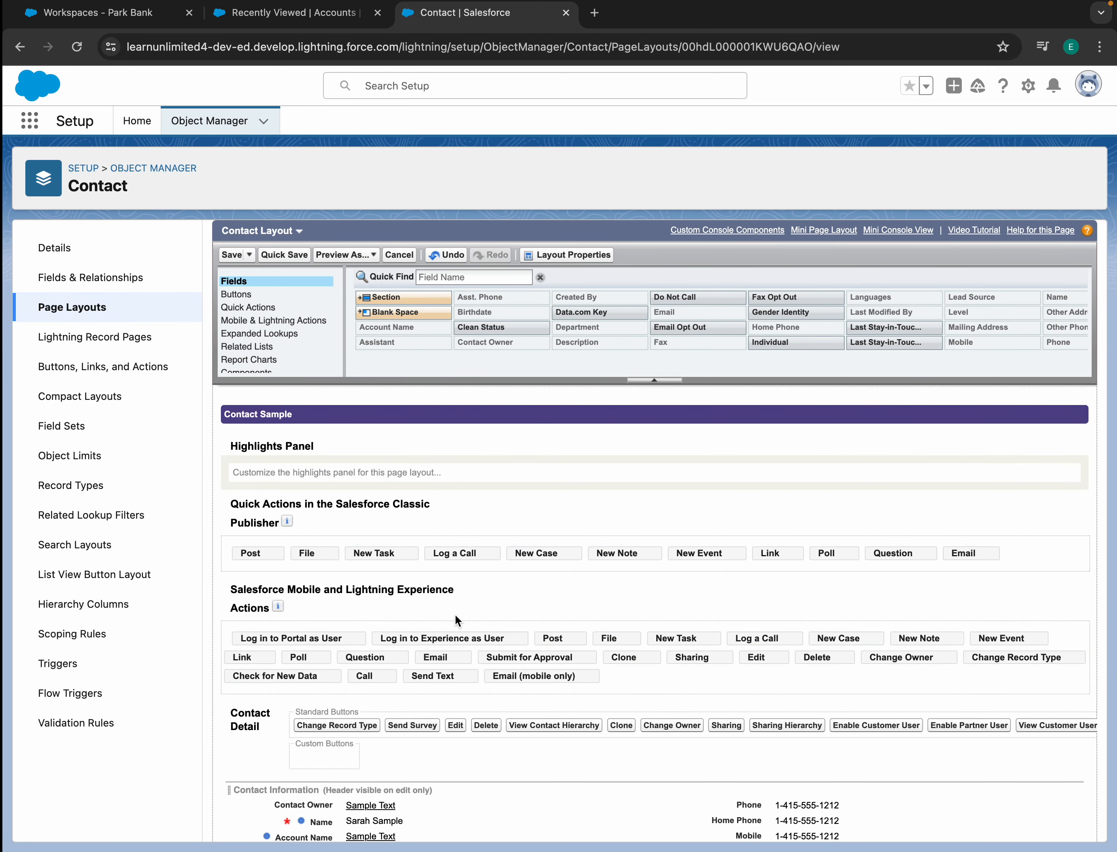
drag(295, 638, 599, 286)
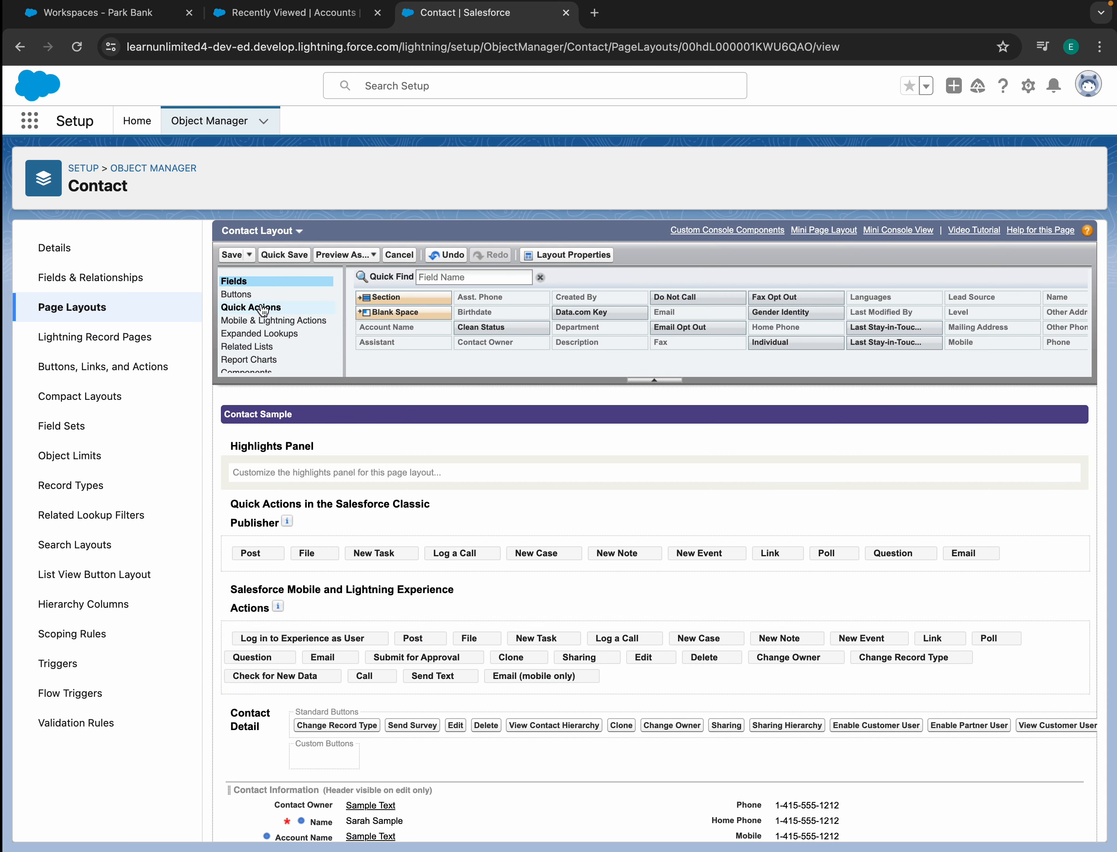
scroll(262, 328, down, 15)
scroll(263, 328, up, 15)
- Add Enable Customer User to the actions, save the layout, and open Park Bank in Builder
click(259, 324)
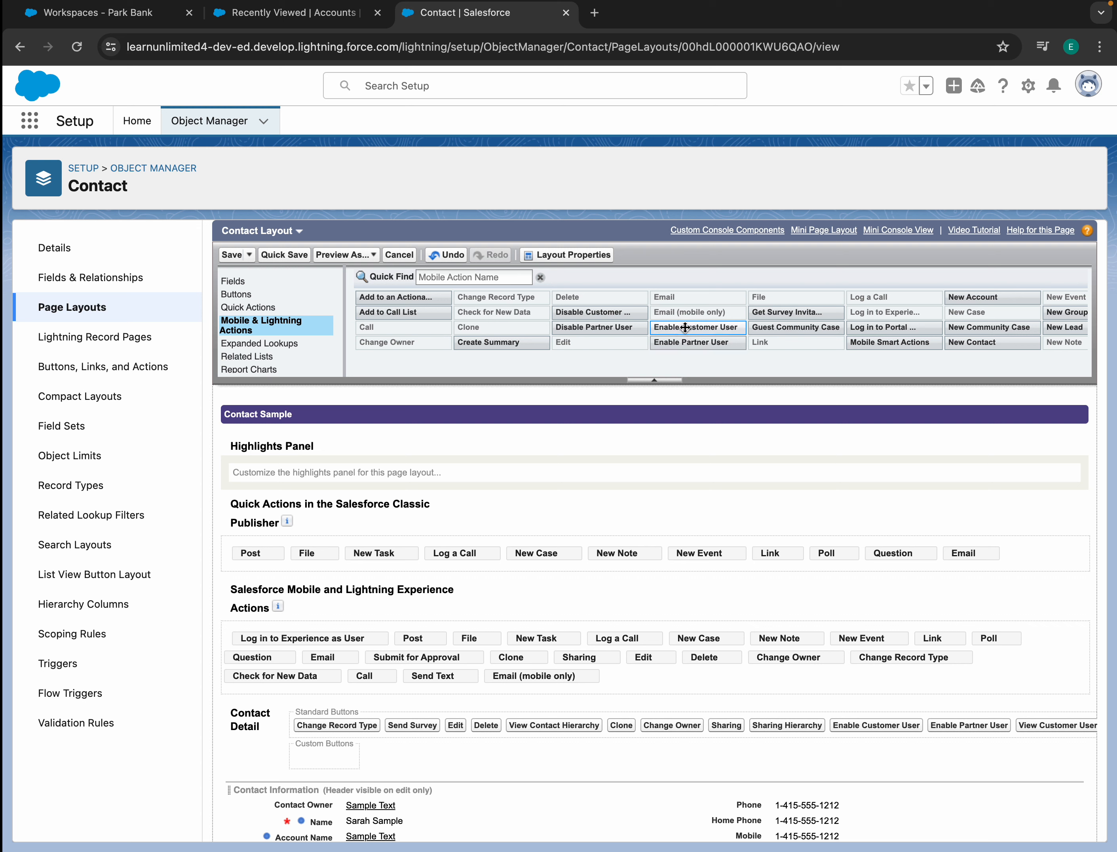
drag(685, 327, 235, 639)
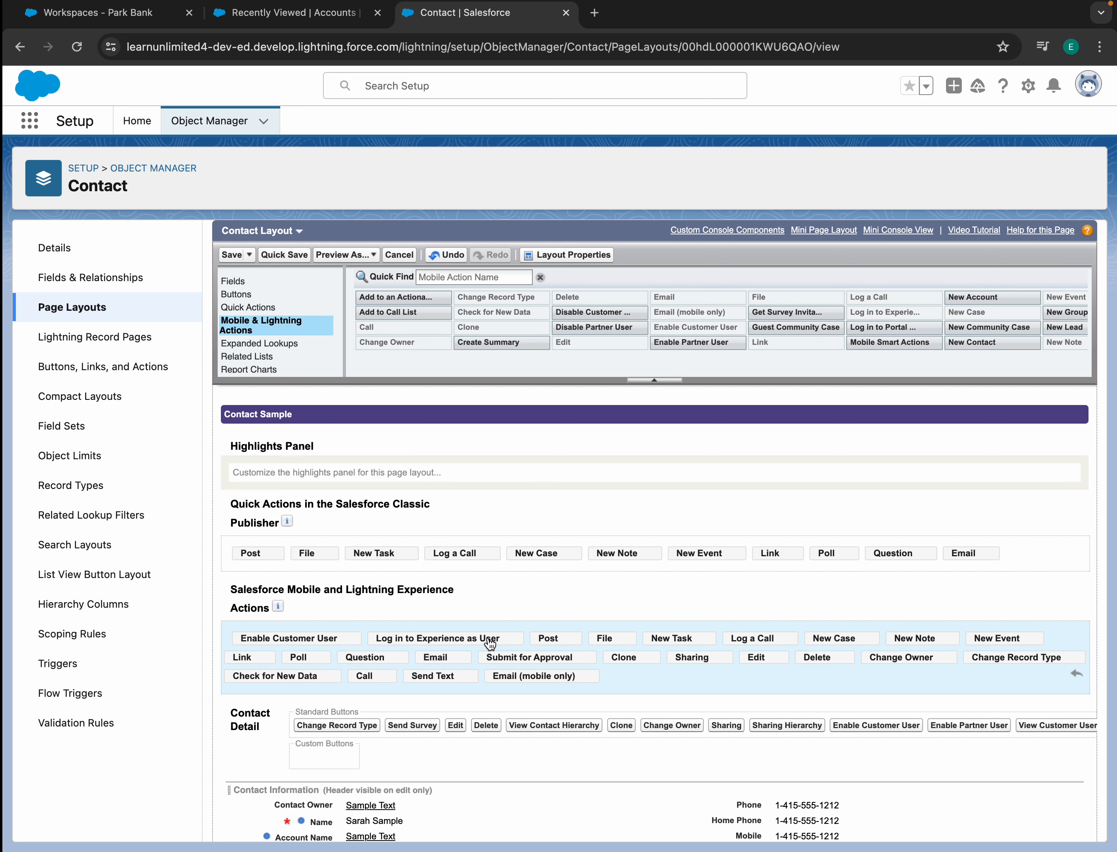
click(231, 255)
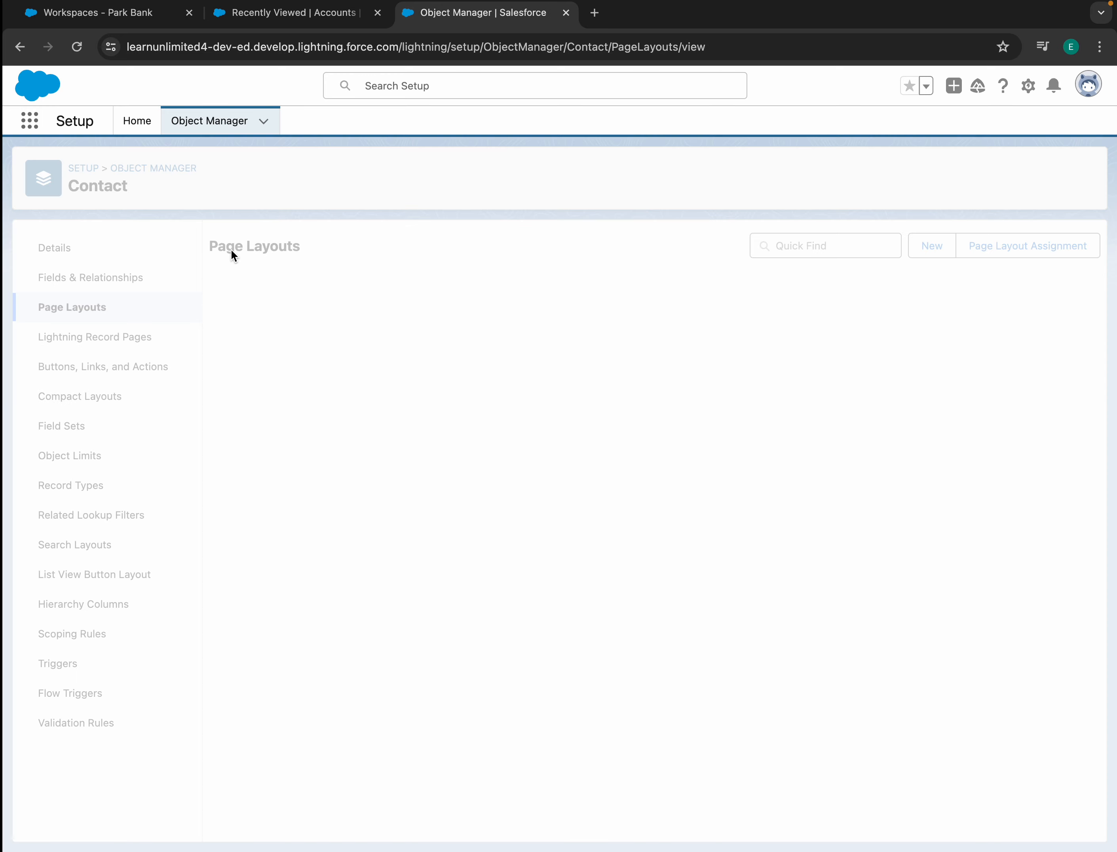
click(98, 13)
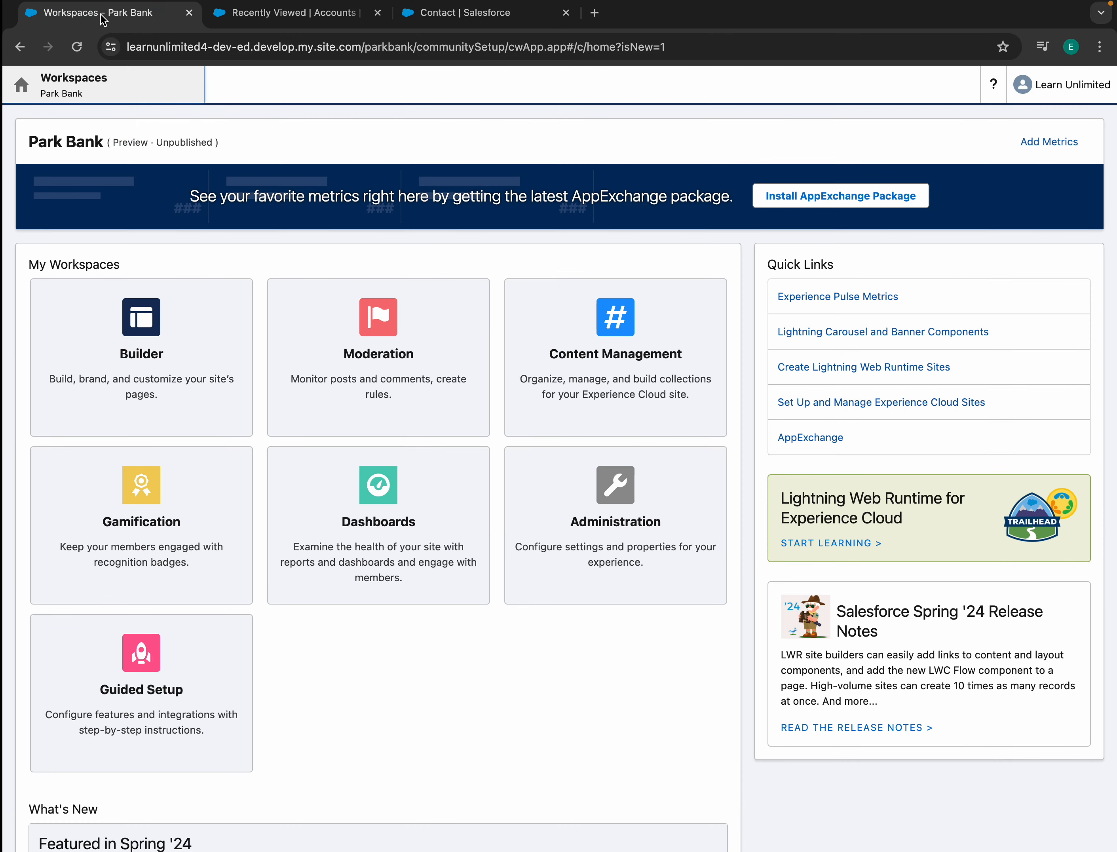
click(149, 351)
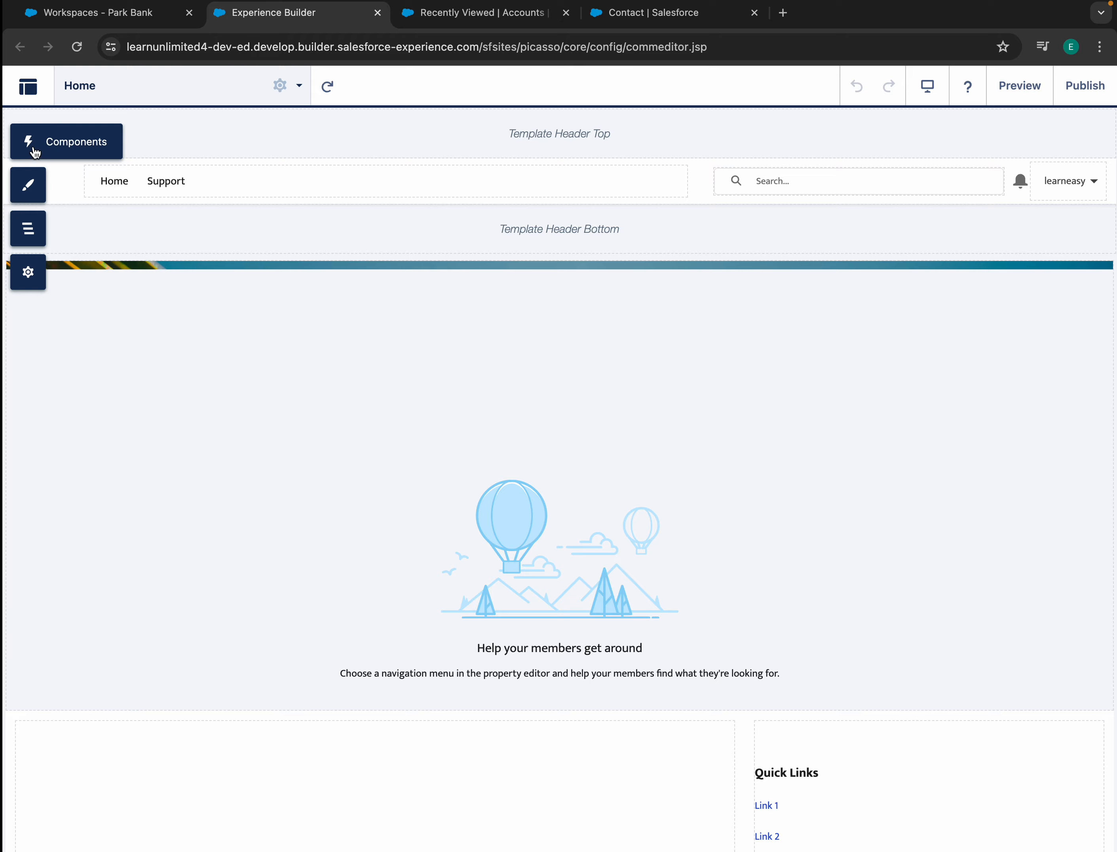
- Turn on Public Access in Park Bank's General settings so guests can view the site
click(31, 149)
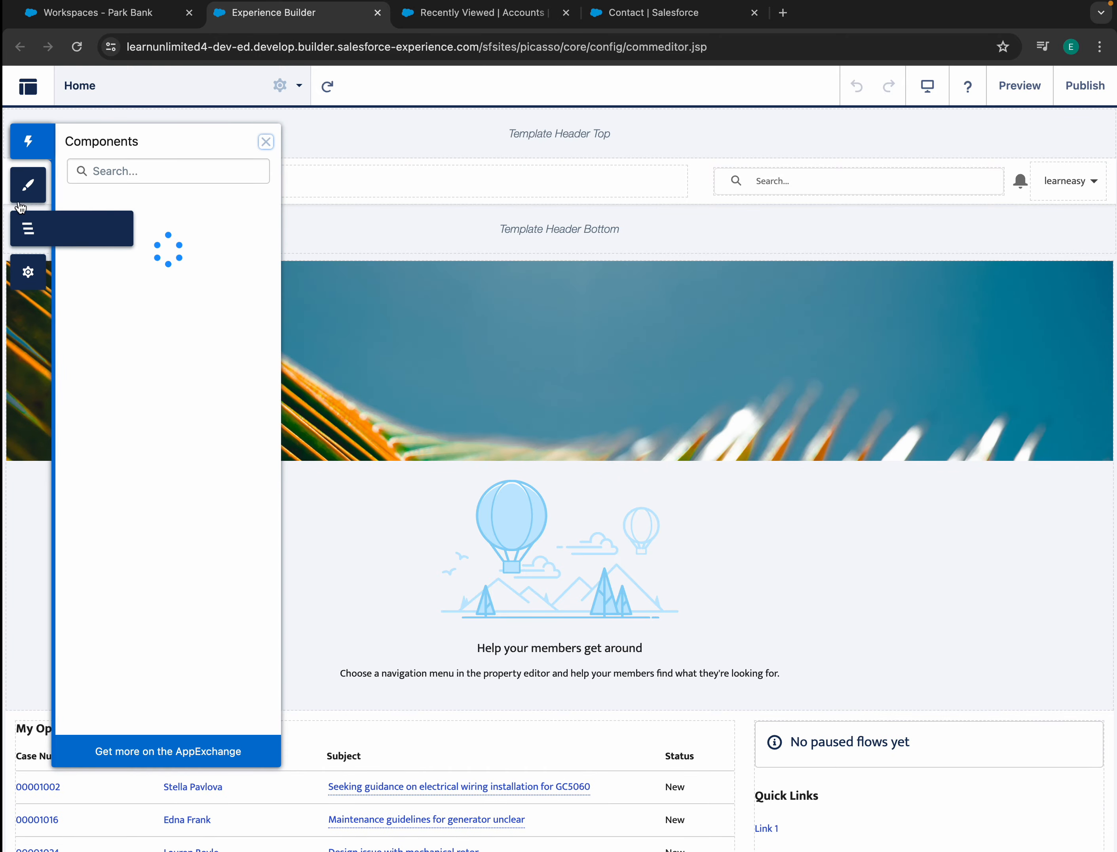
click(28, 184)
click(32, 270)
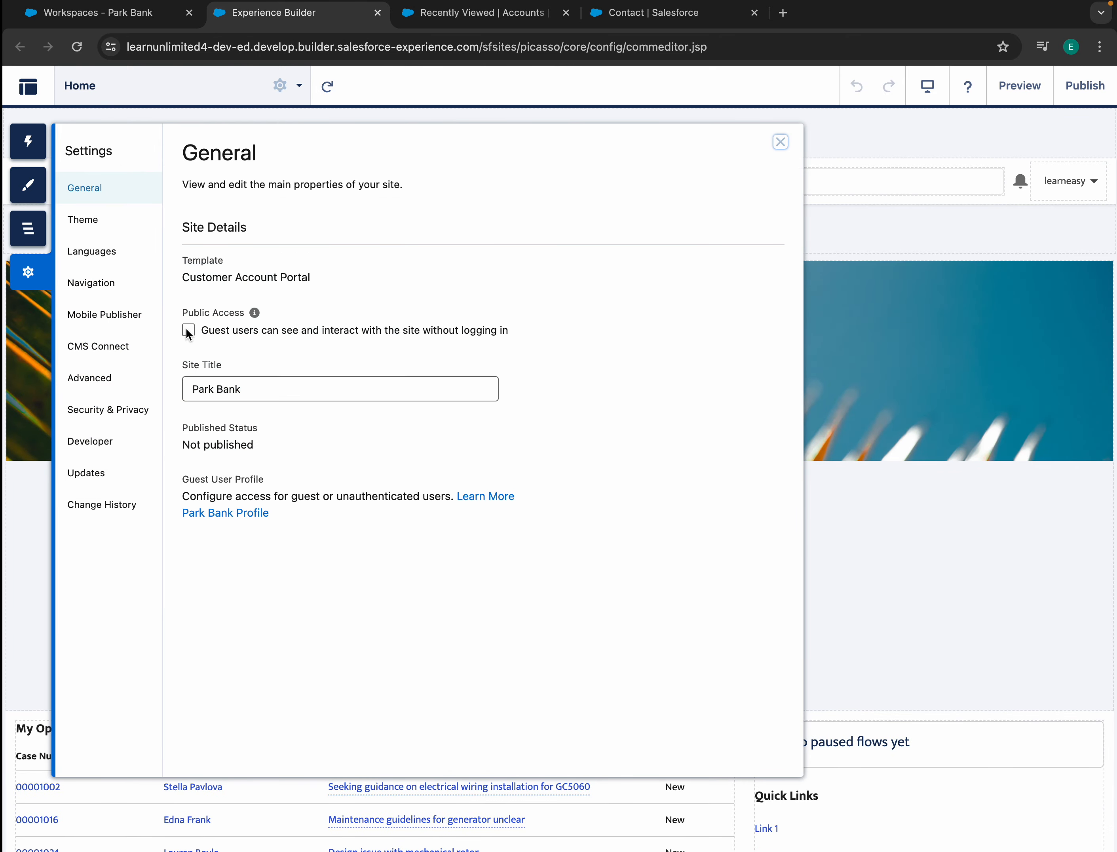
click(188, 330)
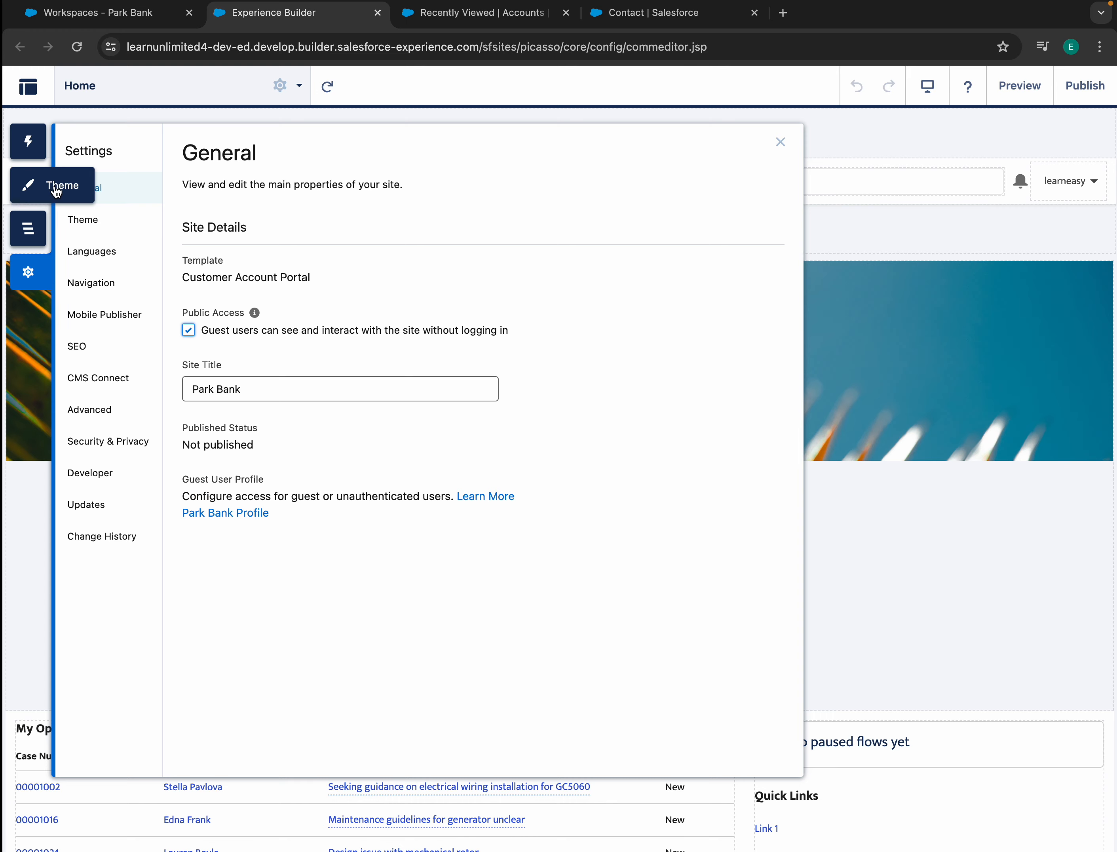
- Add the Customer Community Plus Login User profile to Park Bank's members and save
click(98, 13)
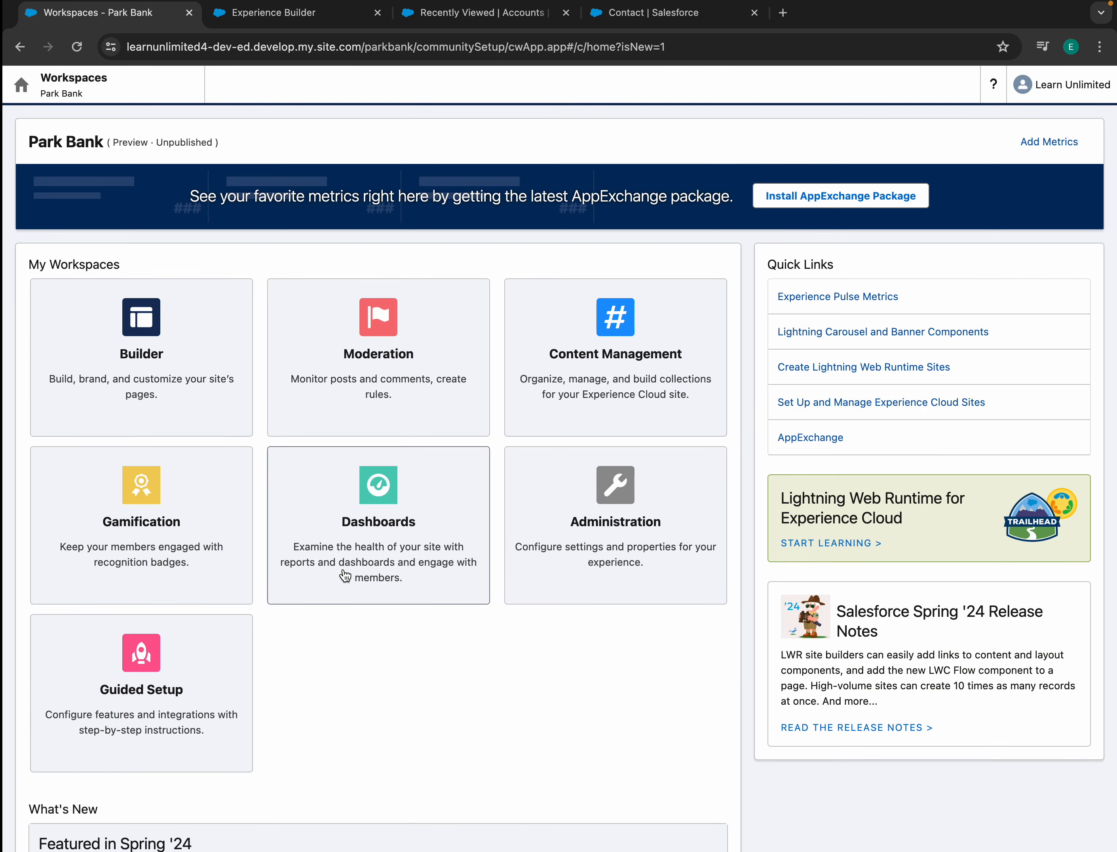
click(609, 461)
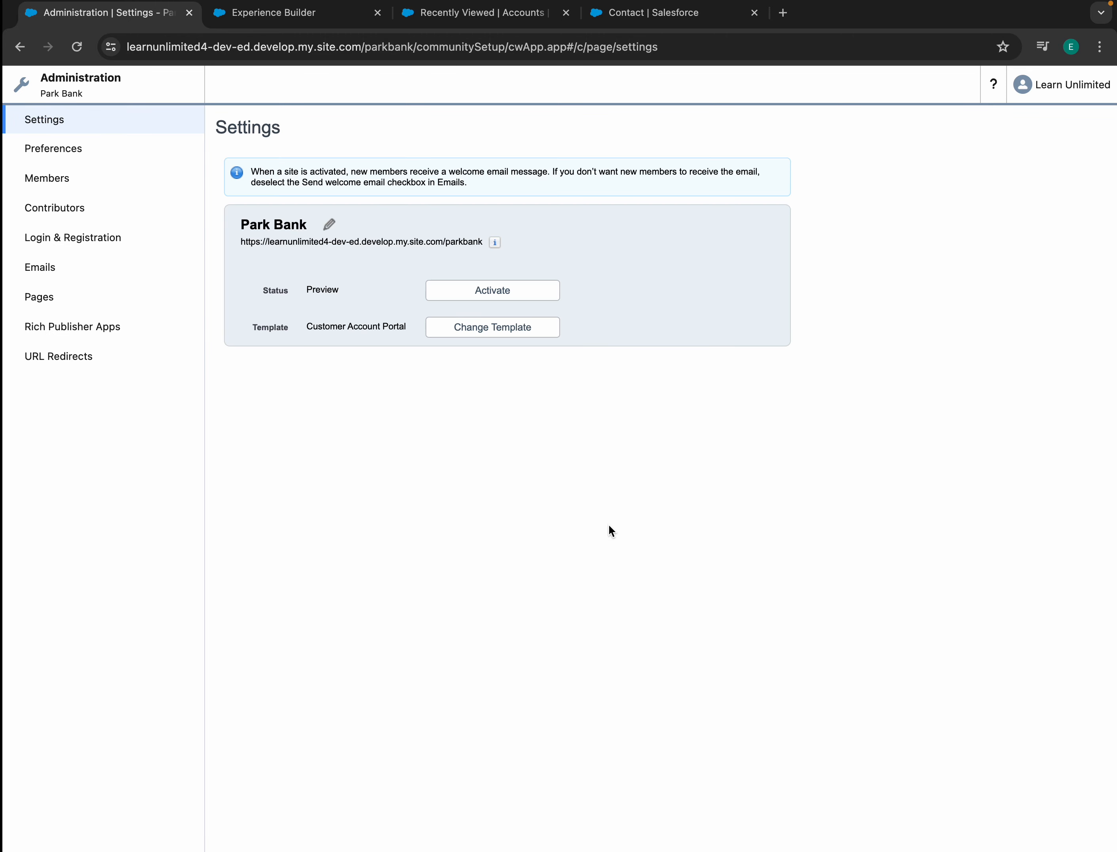
click(68, 179)
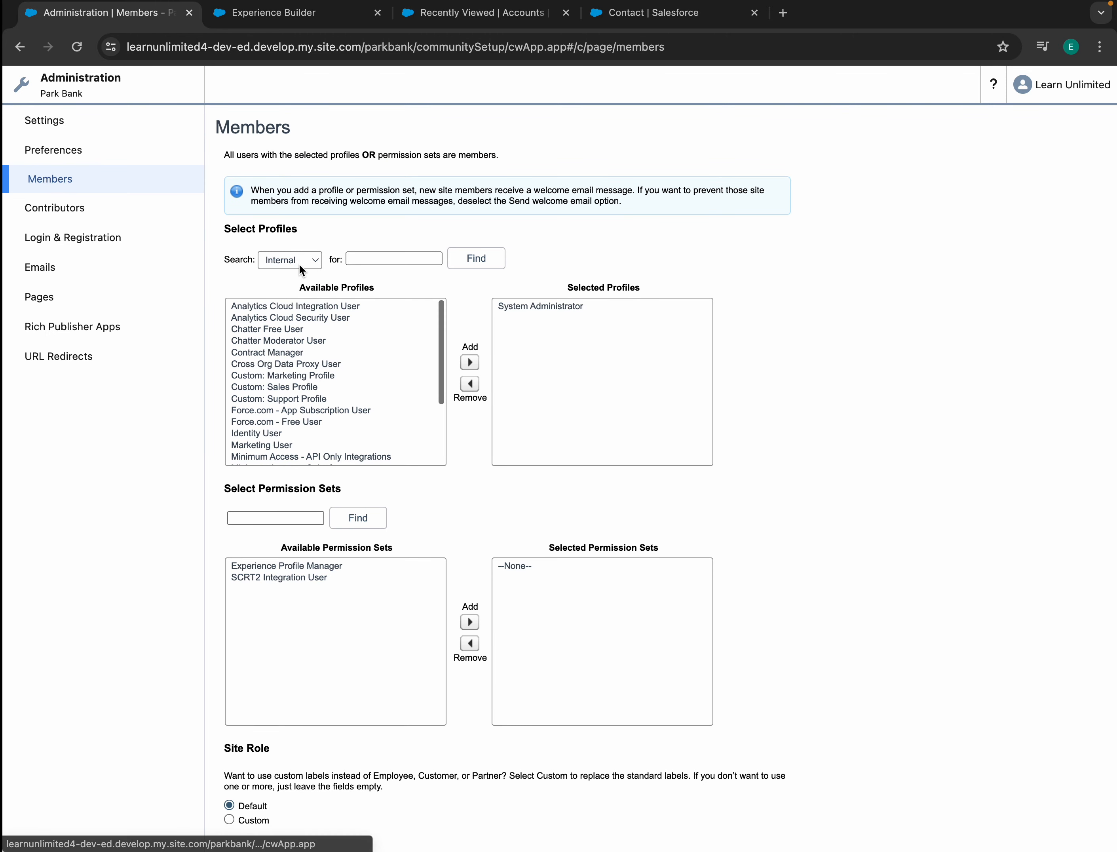
click(297, 261)
click(289, 244)
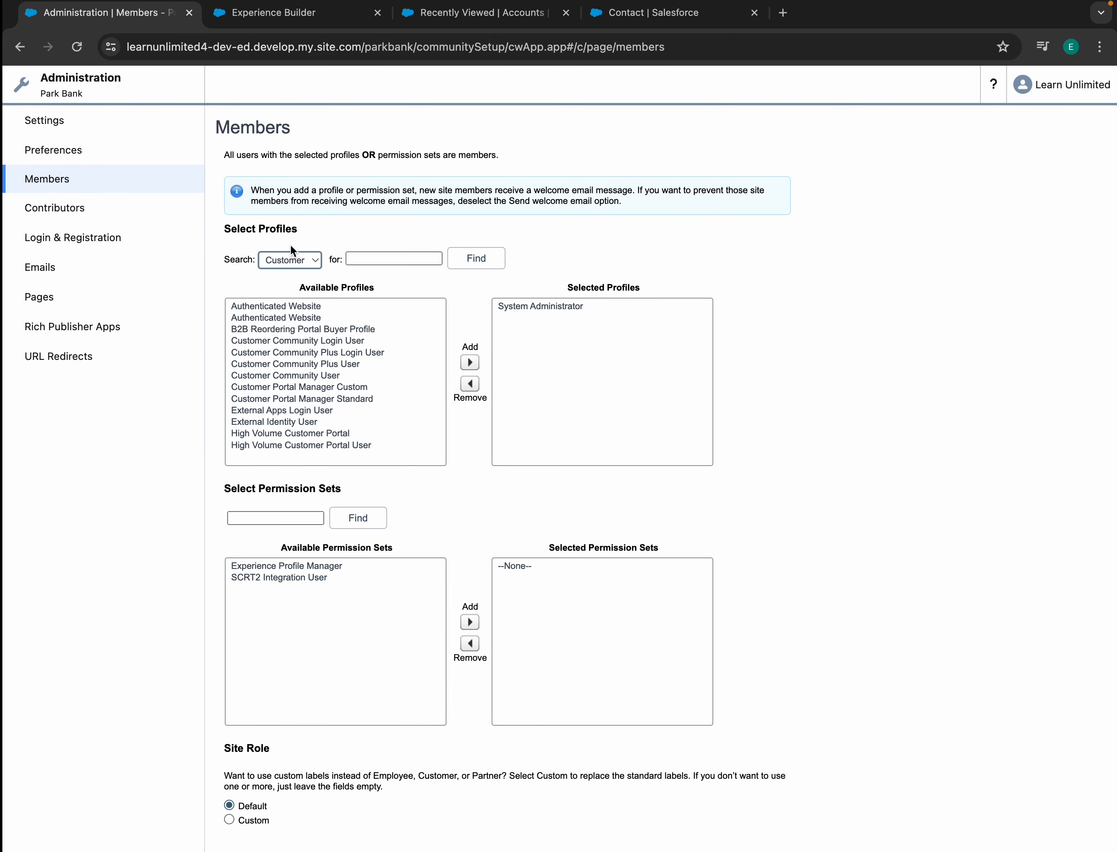
click(289, 352)
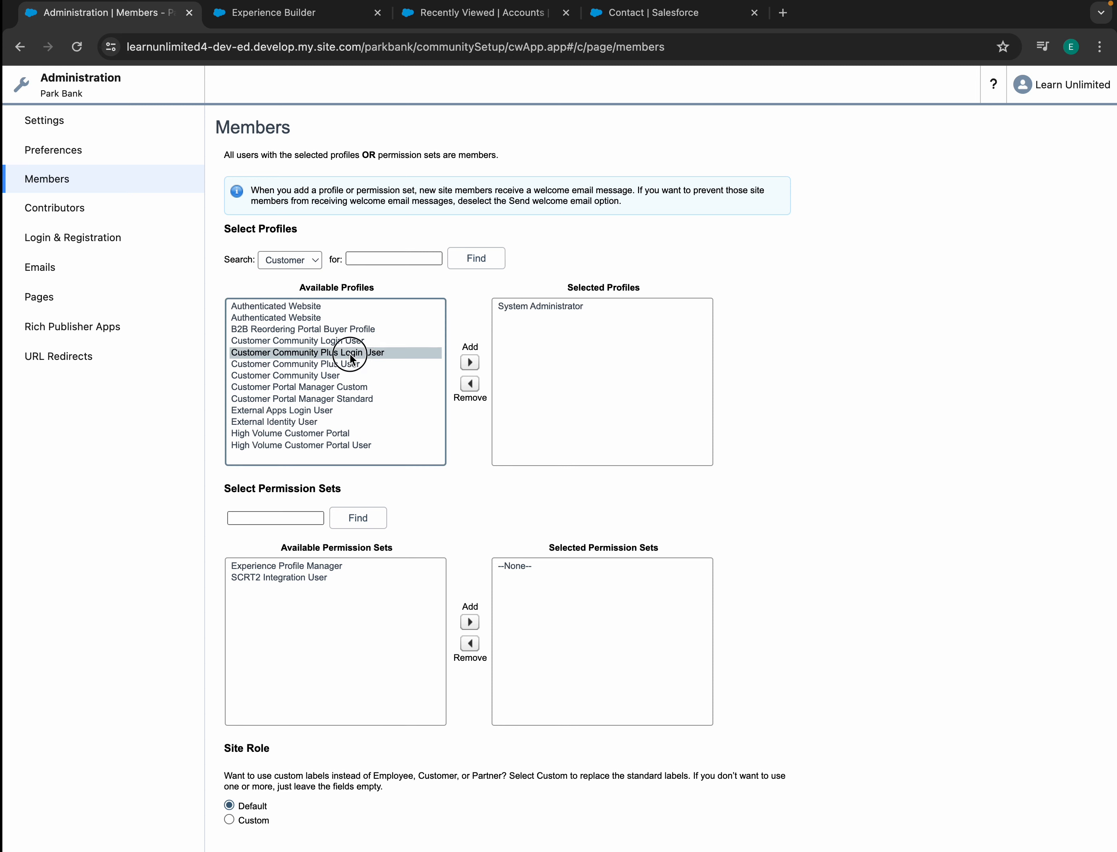
click(469, 362)
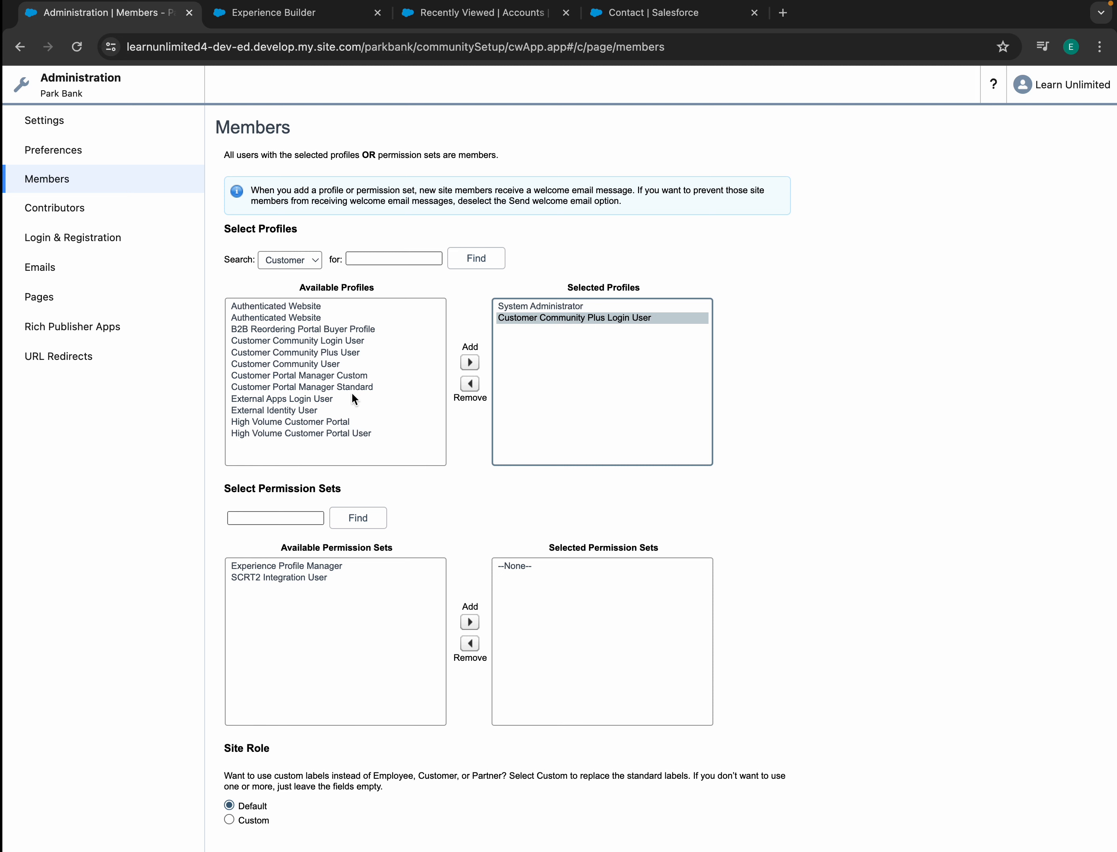
scroll(326, 765, down, 2)
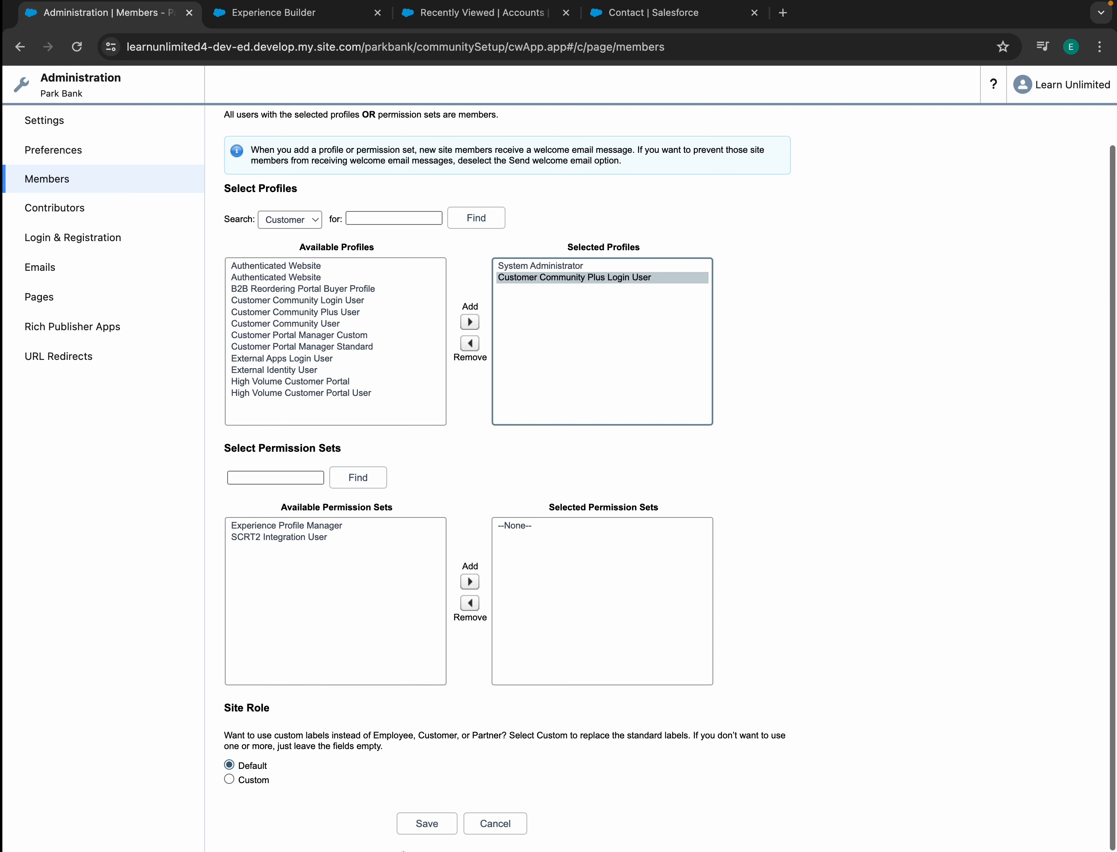
click(419, 827)
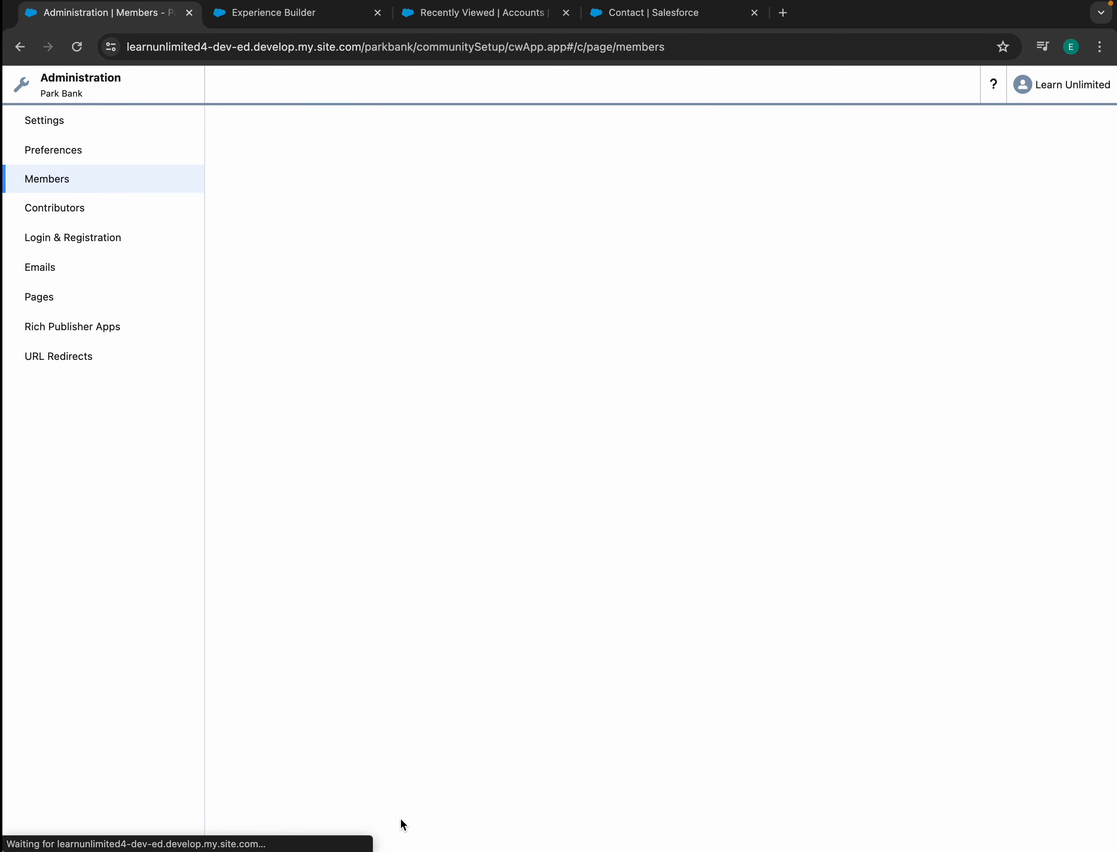
- Allow self-registration with new users assigned Customer Community Plus Login User, and save
click(52, 244)
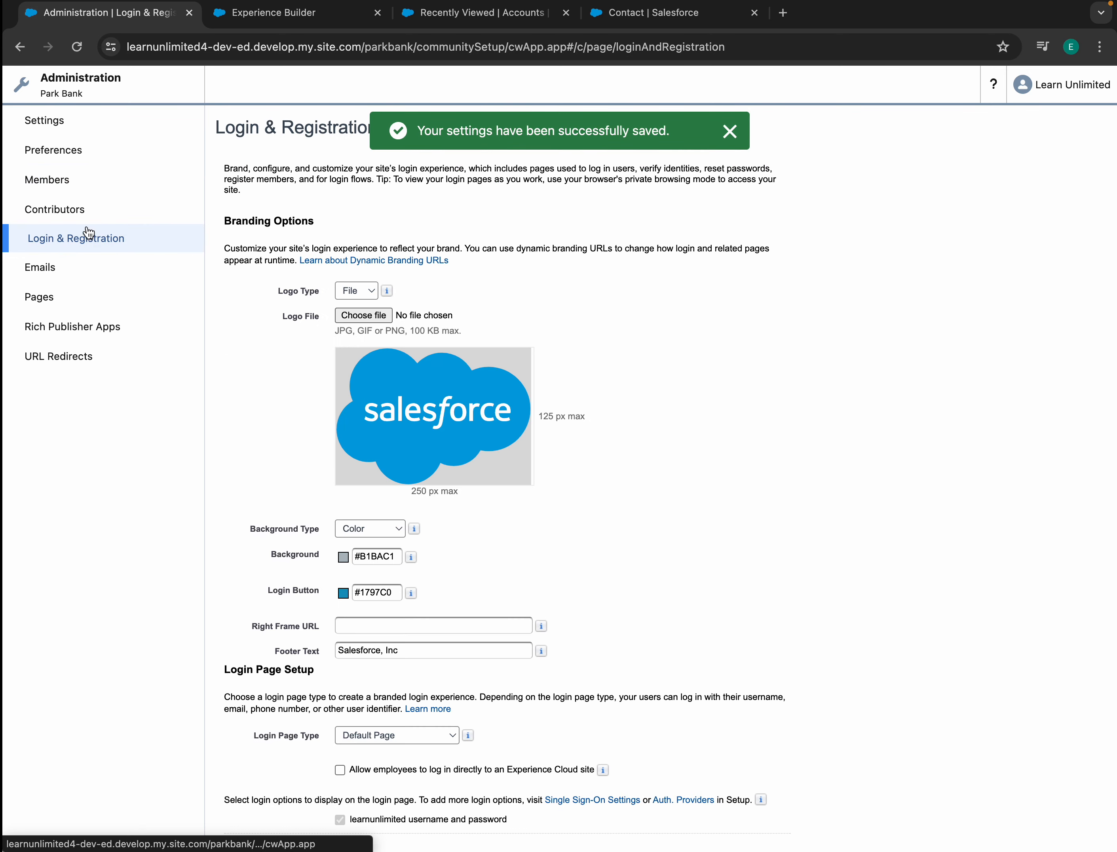
click(730, 131)
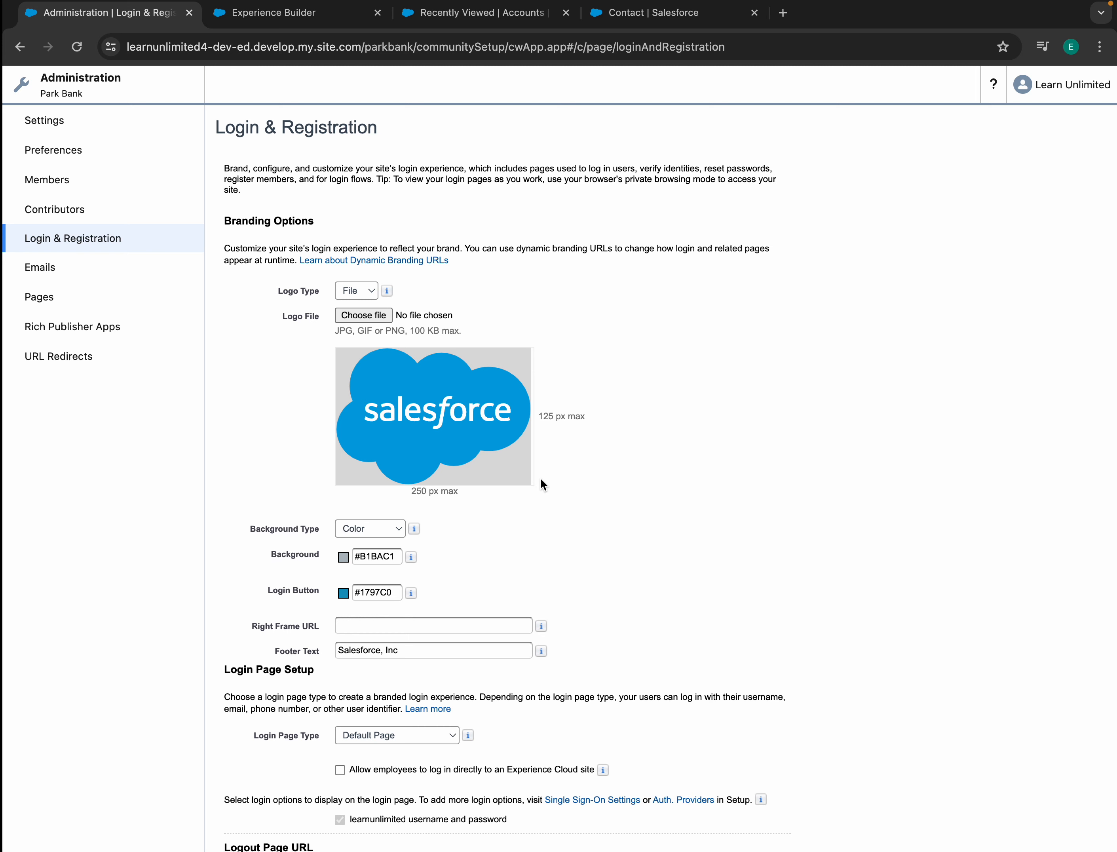
scroll(541, 480, down, 12)
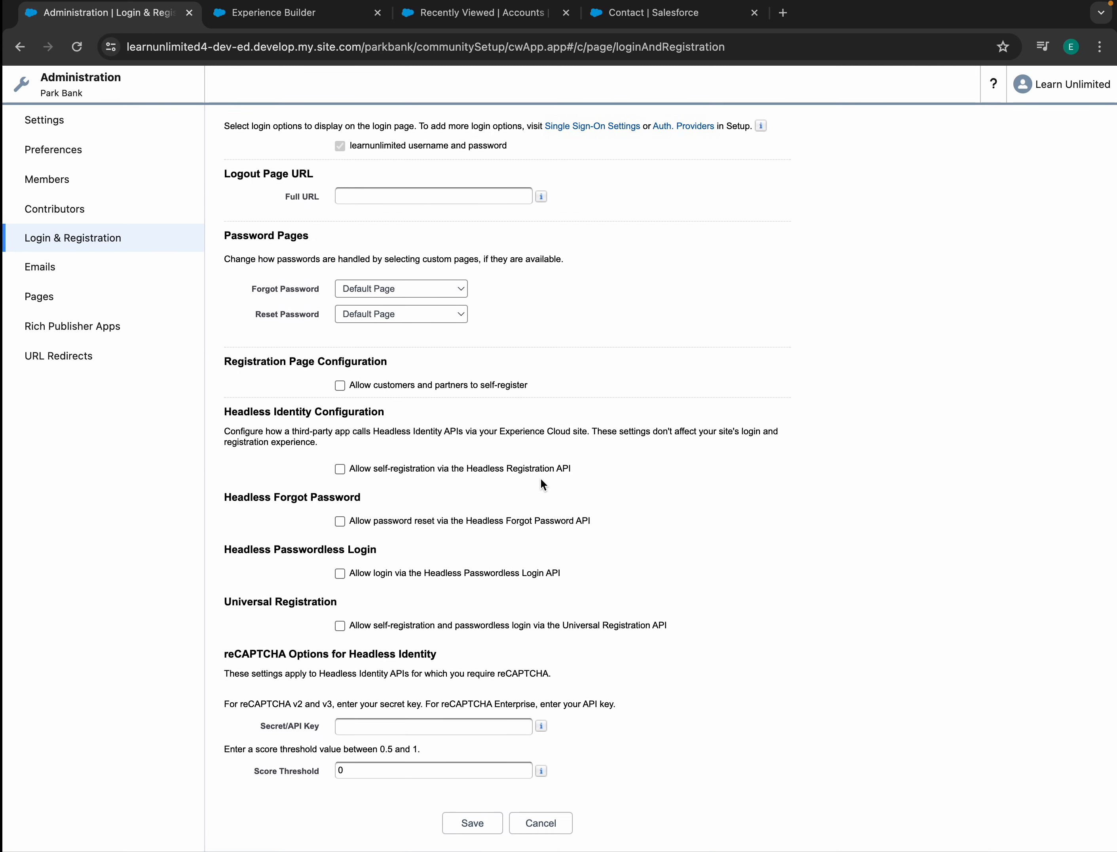
scroll(409, 400, up, 3)
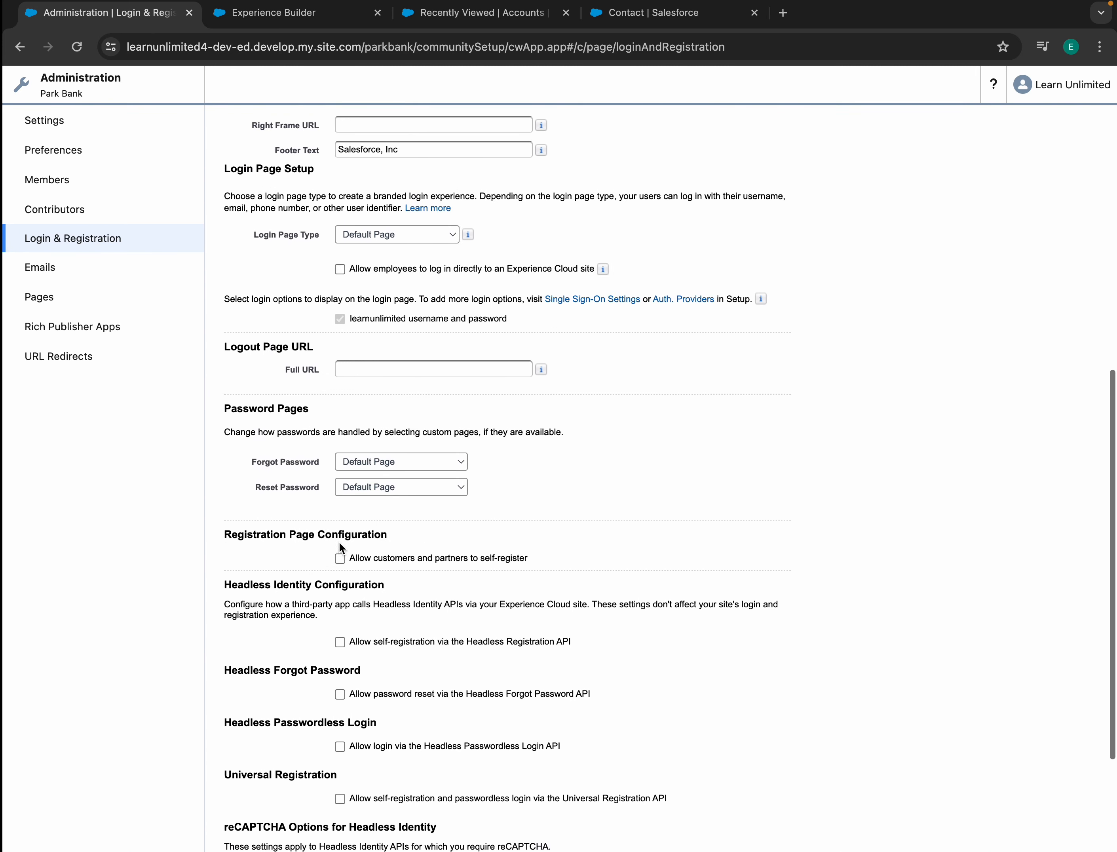
click(340, 558)
scroll(395, 585, down, 5)
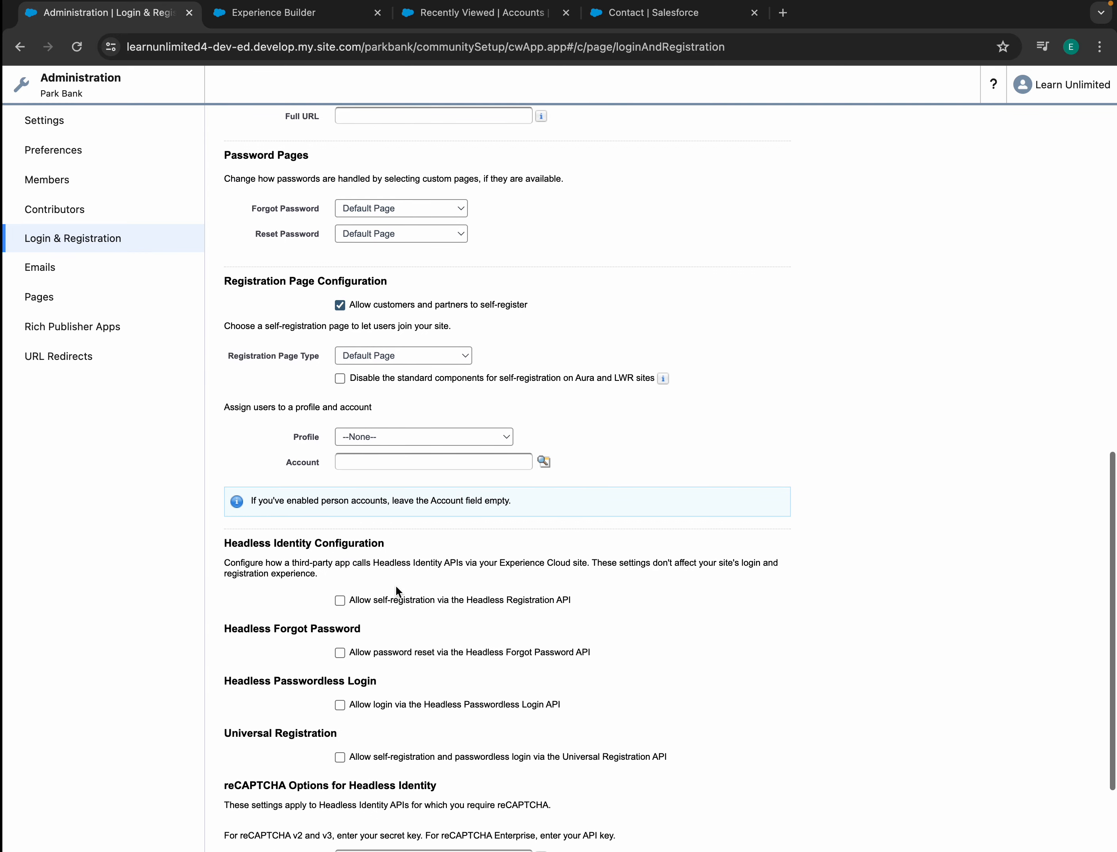
click(395, 437)
click(419, 454)
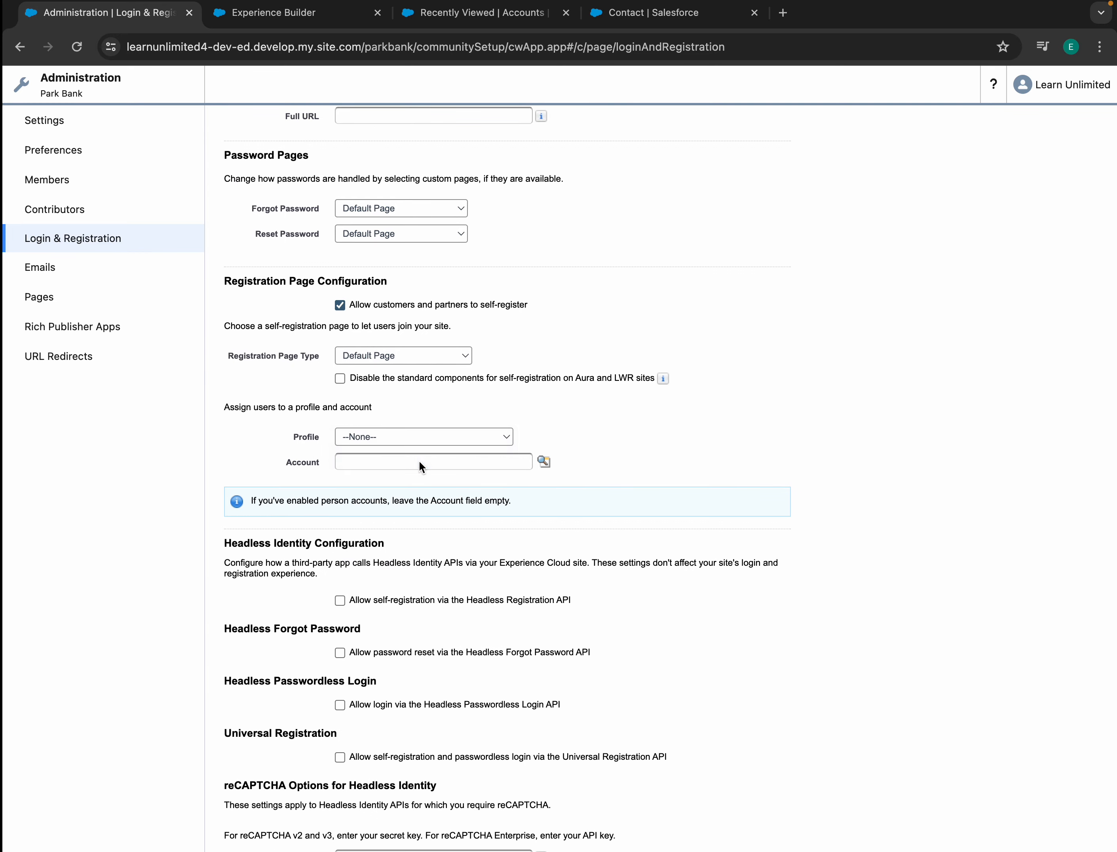
scroll(436, 602, down, 3)
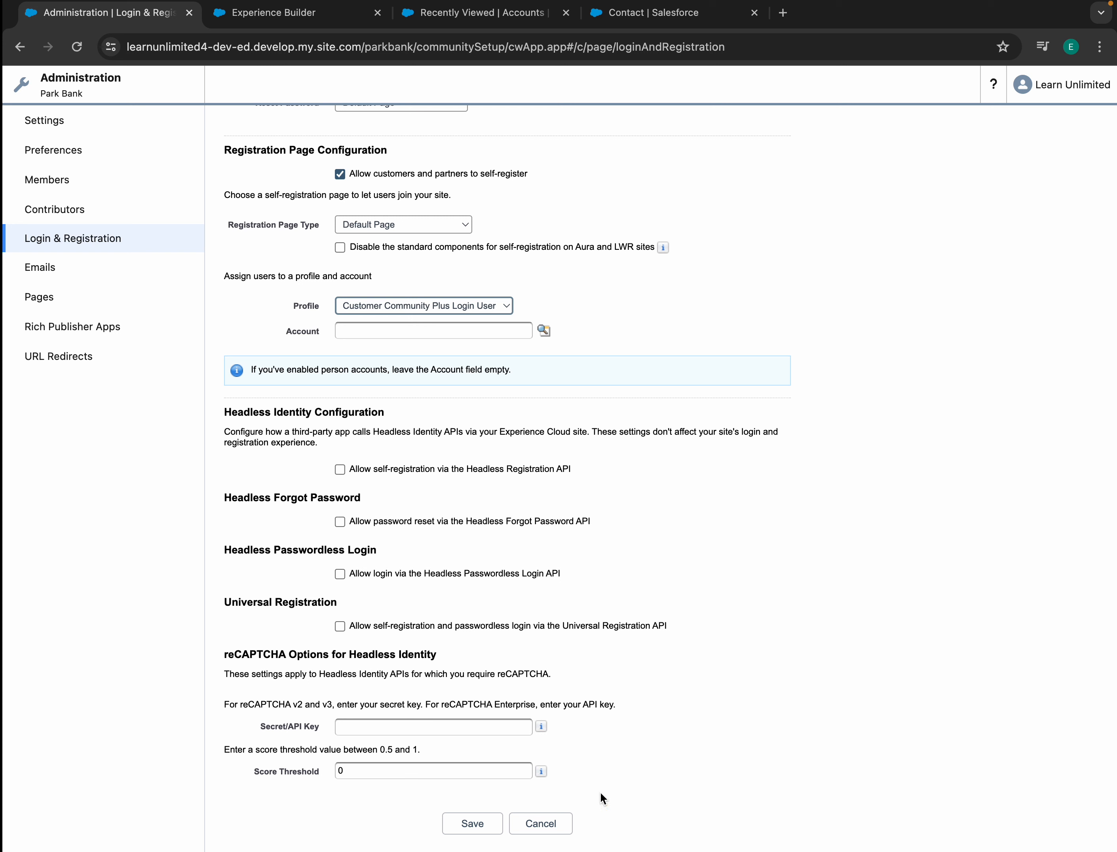
click(462, 823)
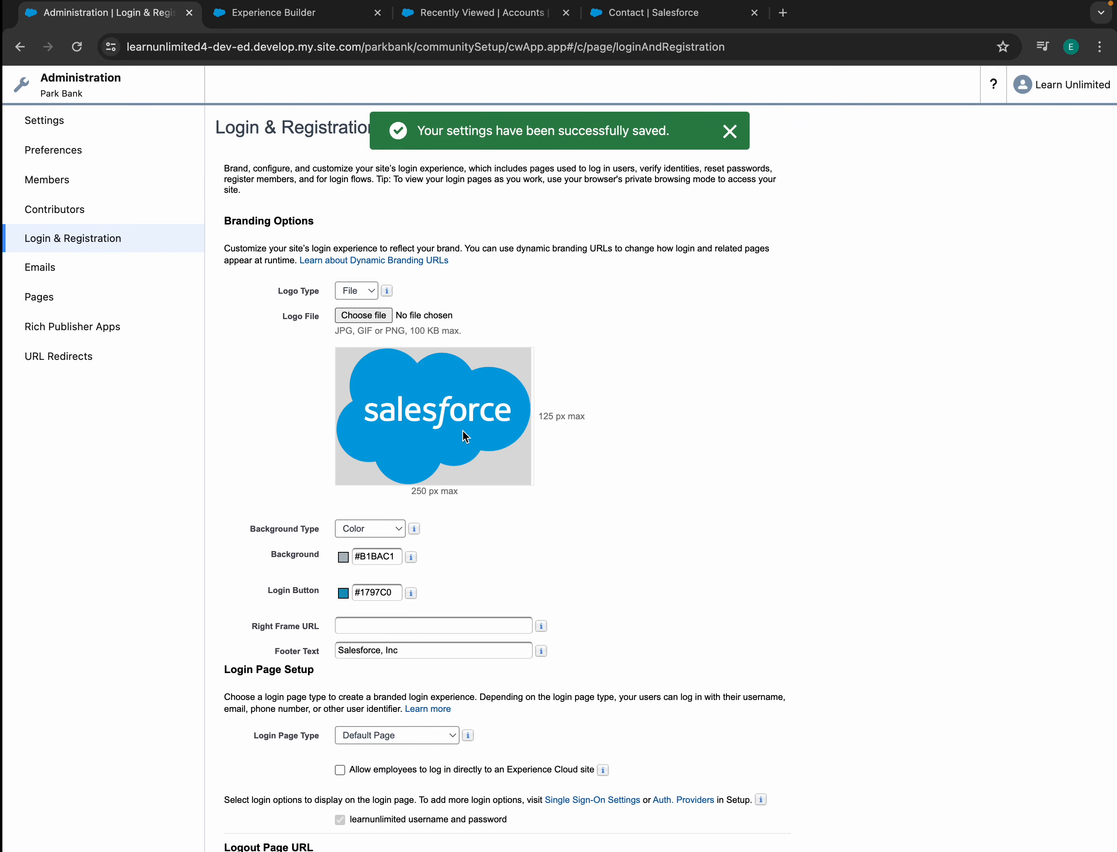
- Review the saved self-registration setting, then switch to the recently viewed accounts
scroll(399, 488, down, 12)
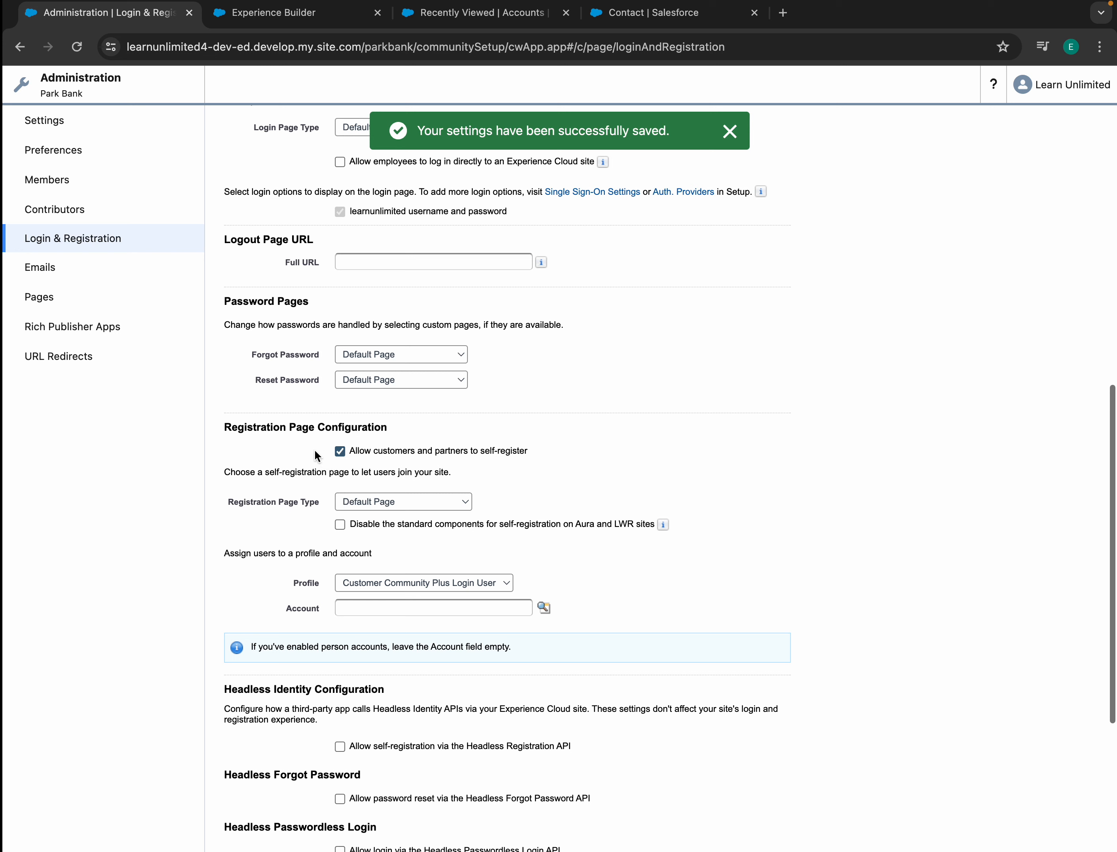
drag(312, 450, 510, 450)
click(528, 453)
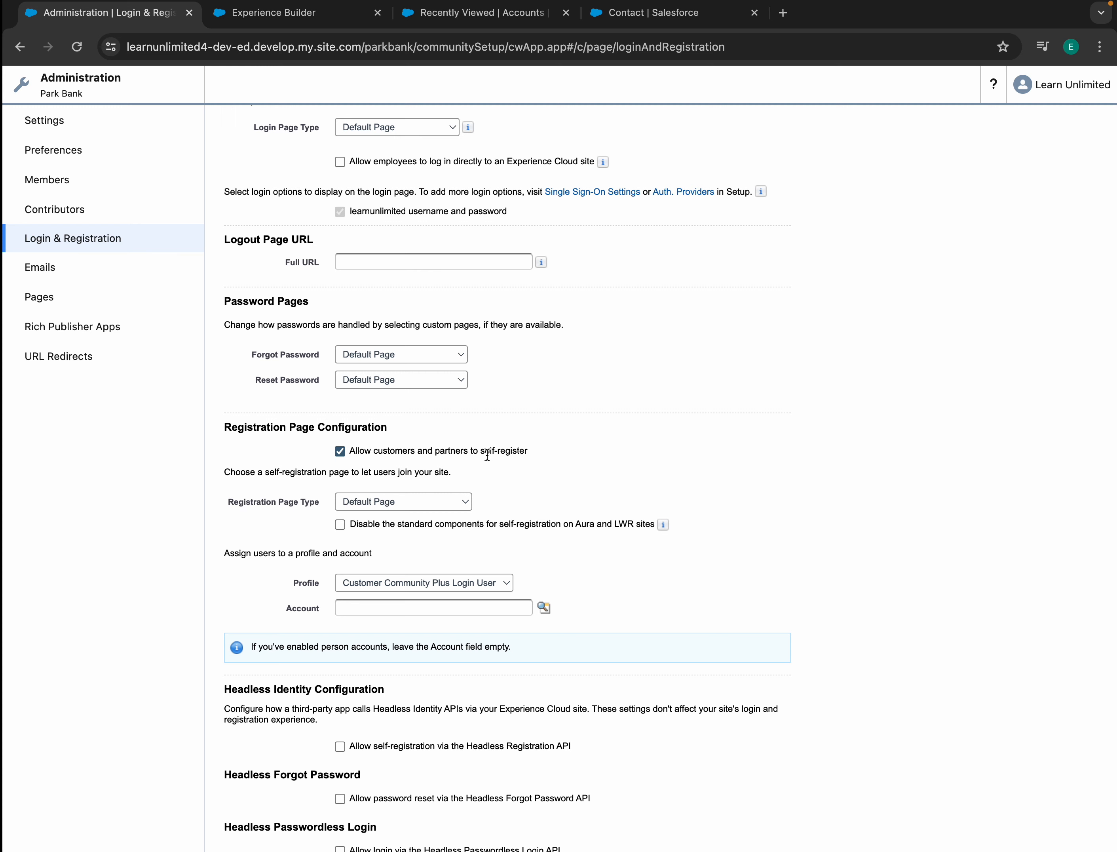
click(486, 13)
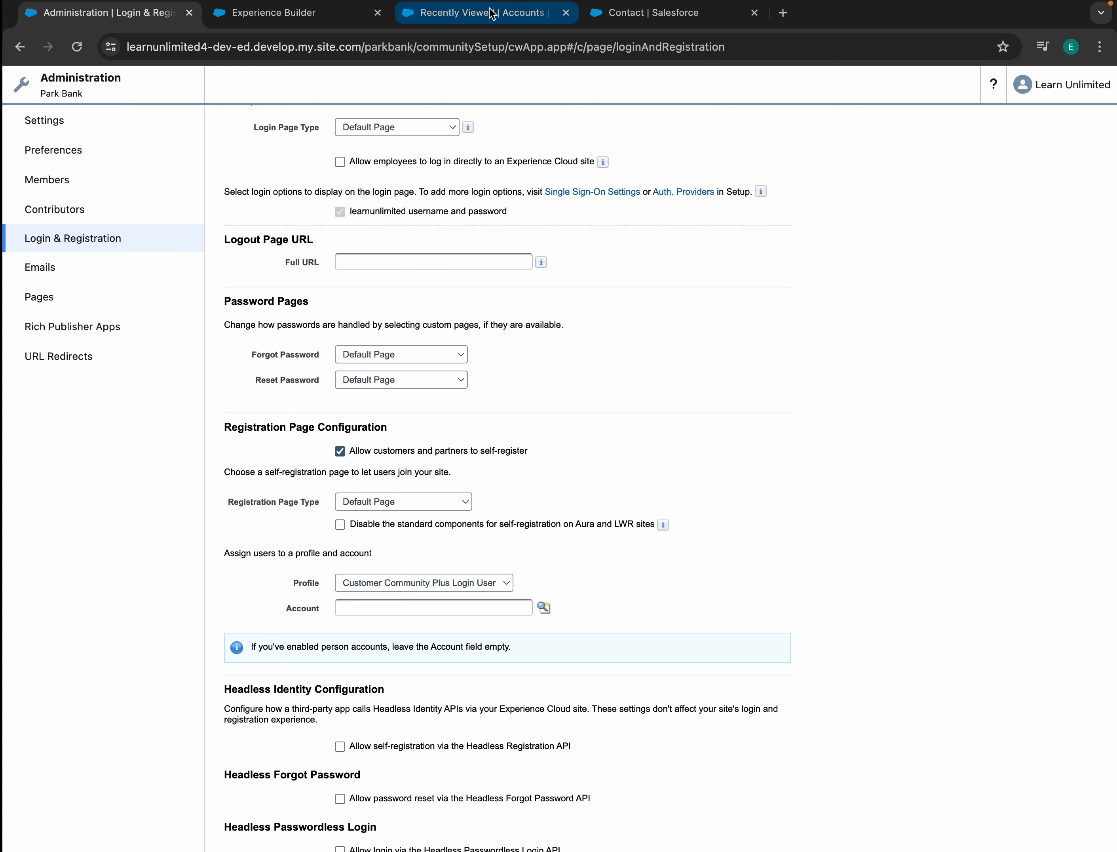
- Search Setup's Quick Find for 'Settings' to locate the Digital Experiences settings
click(588, 14)
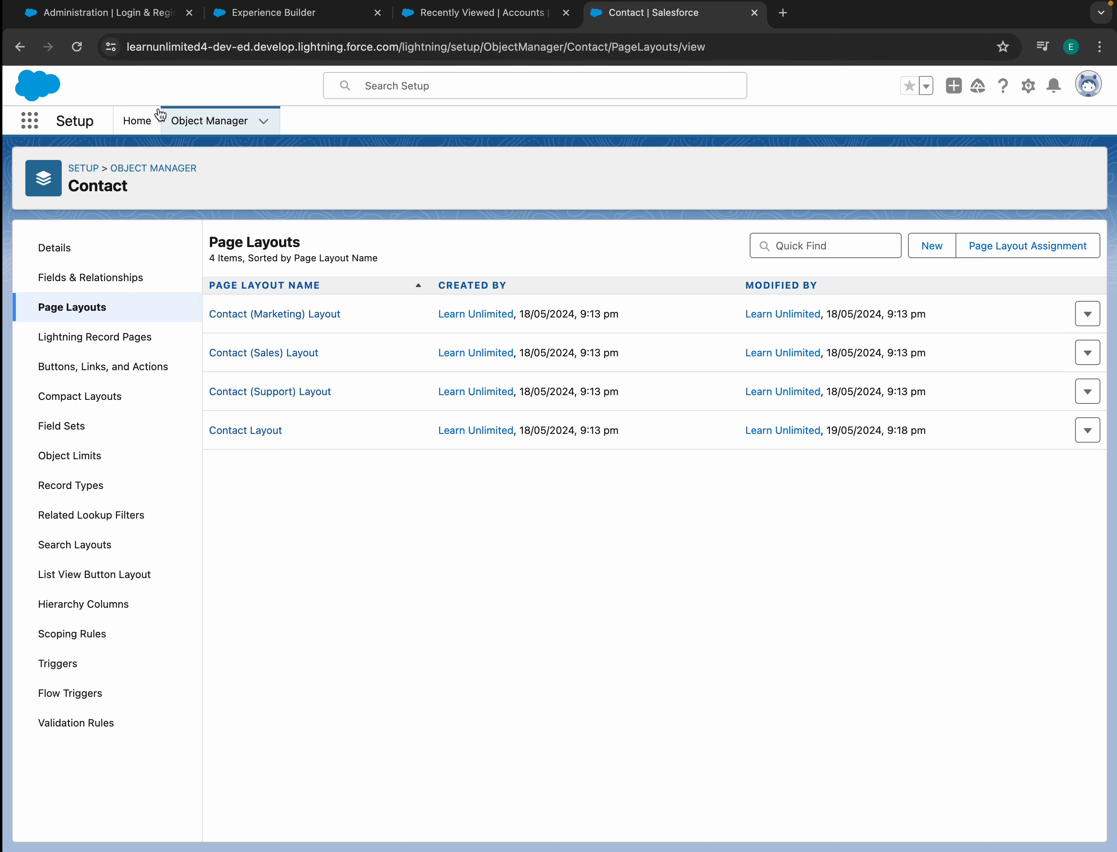
click(149, 119)
click(103, 168)
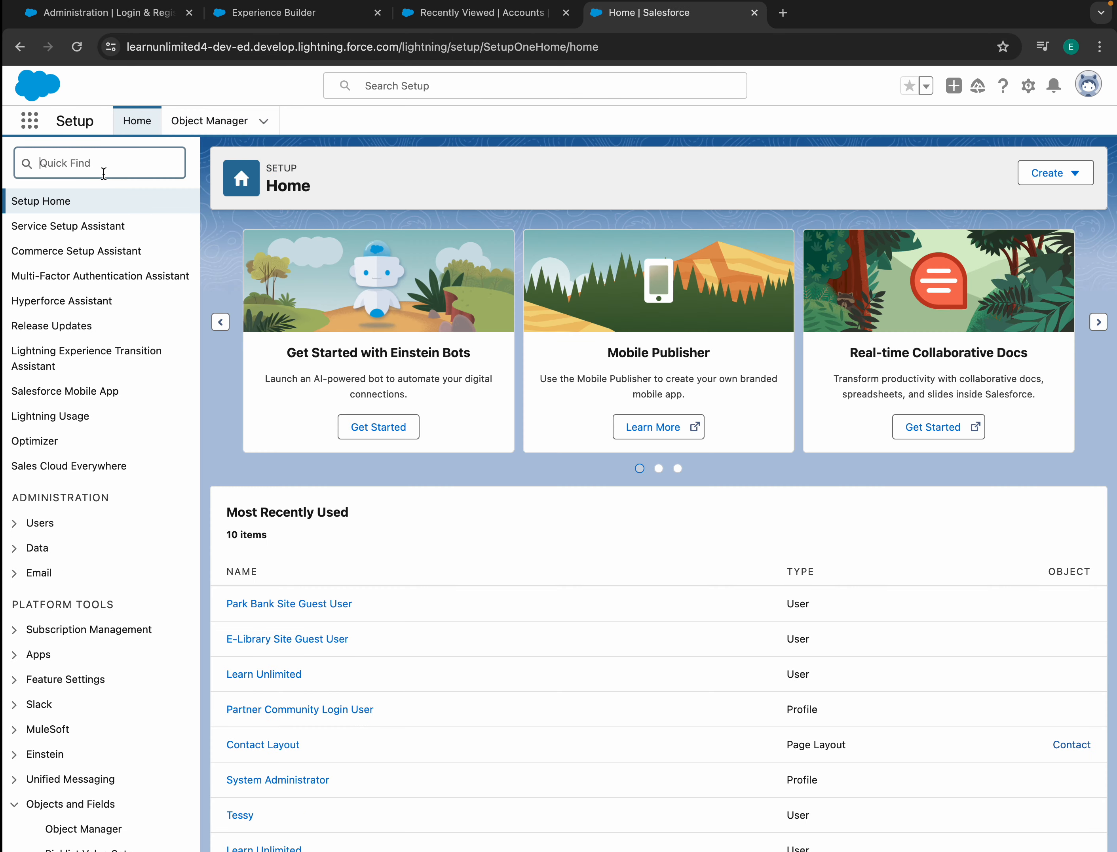
text(Settings)
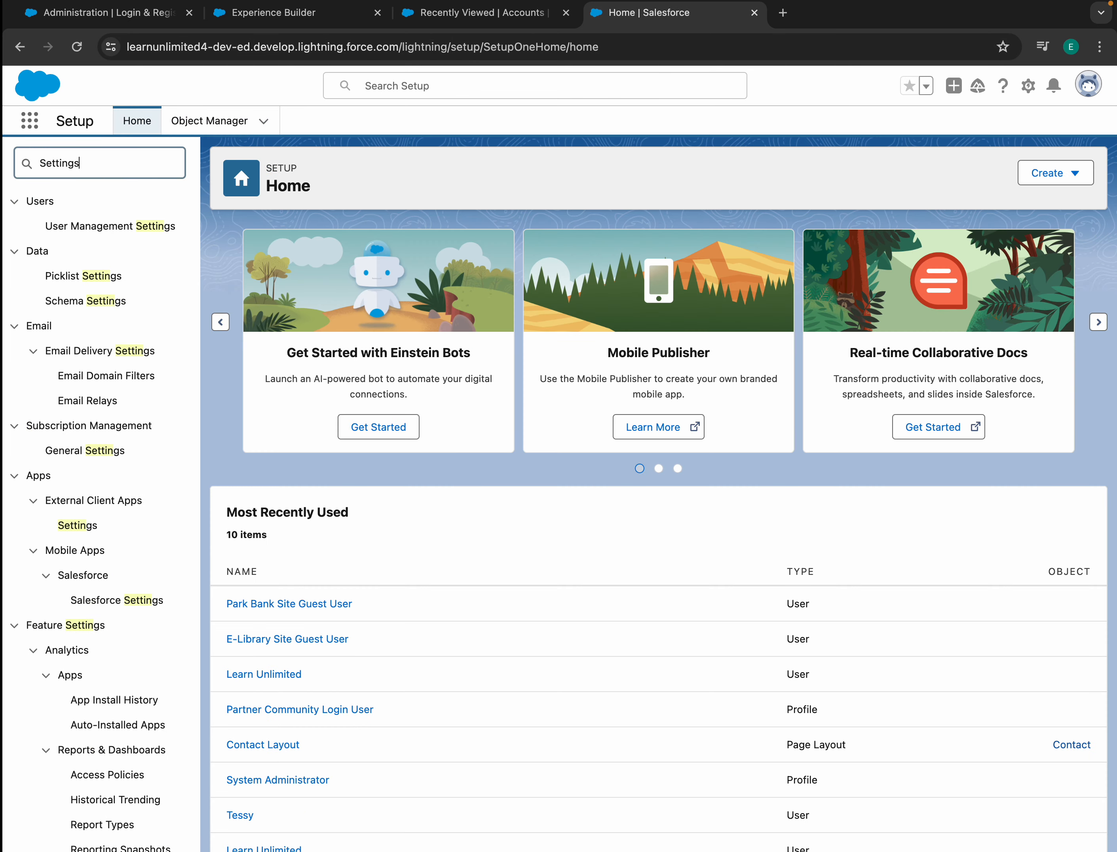
scroll(145, 480, down, 5)
scroll(145, 480, down, 15)
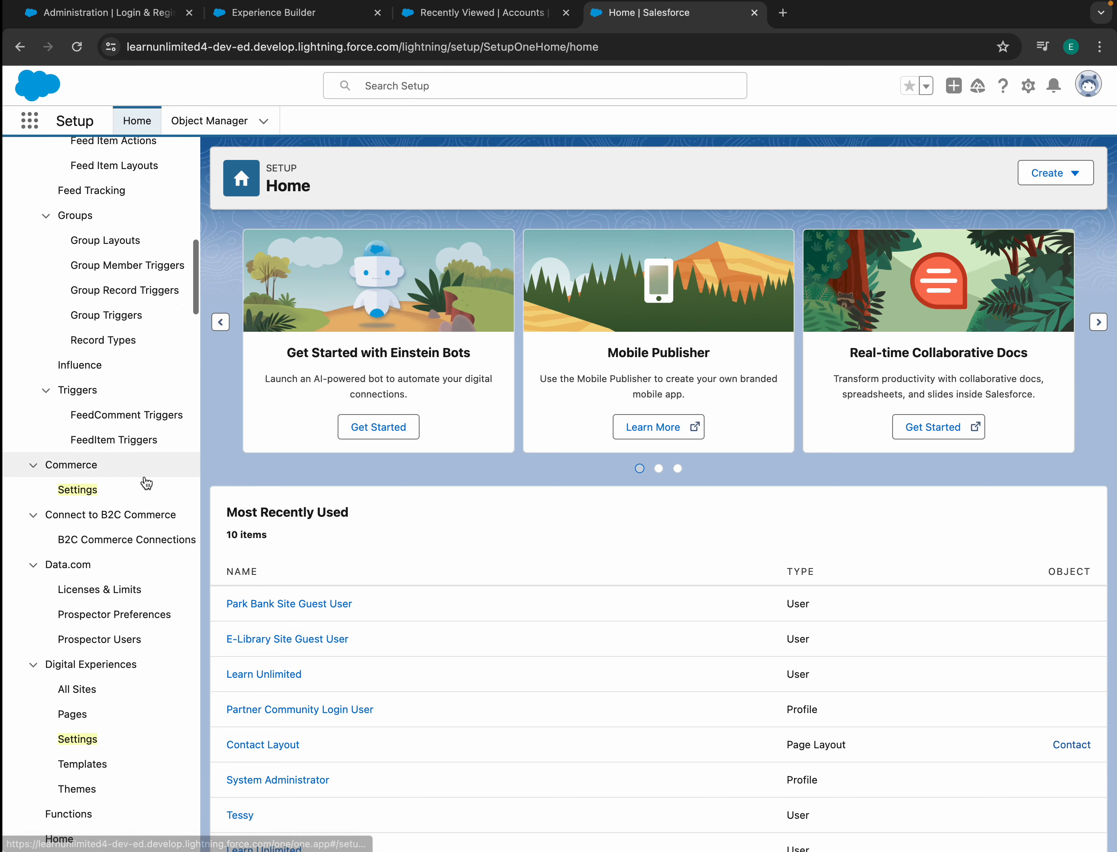
- Open Digital Experiences Settings and allow standard external profiles for self-registration, user creation and login
click(85, 607)
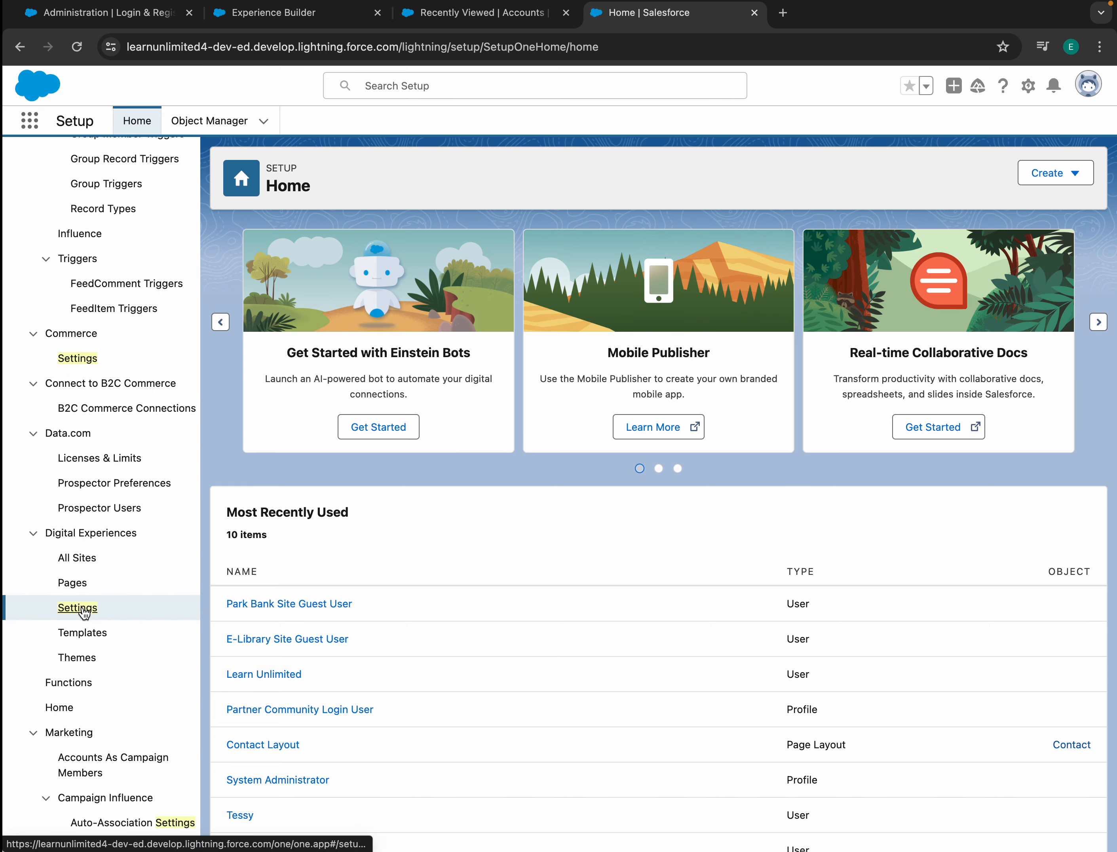
scroll(379, 584, down, 6)
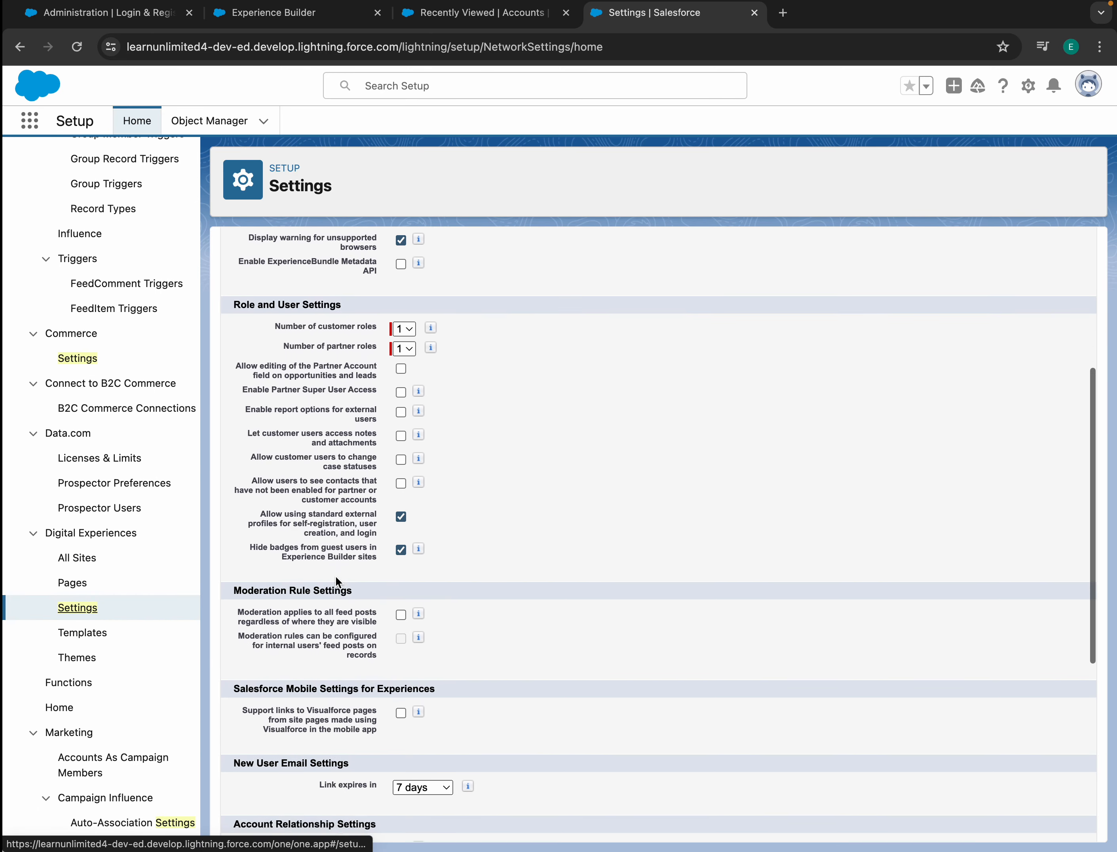
drag(254, 492, 427, 511)
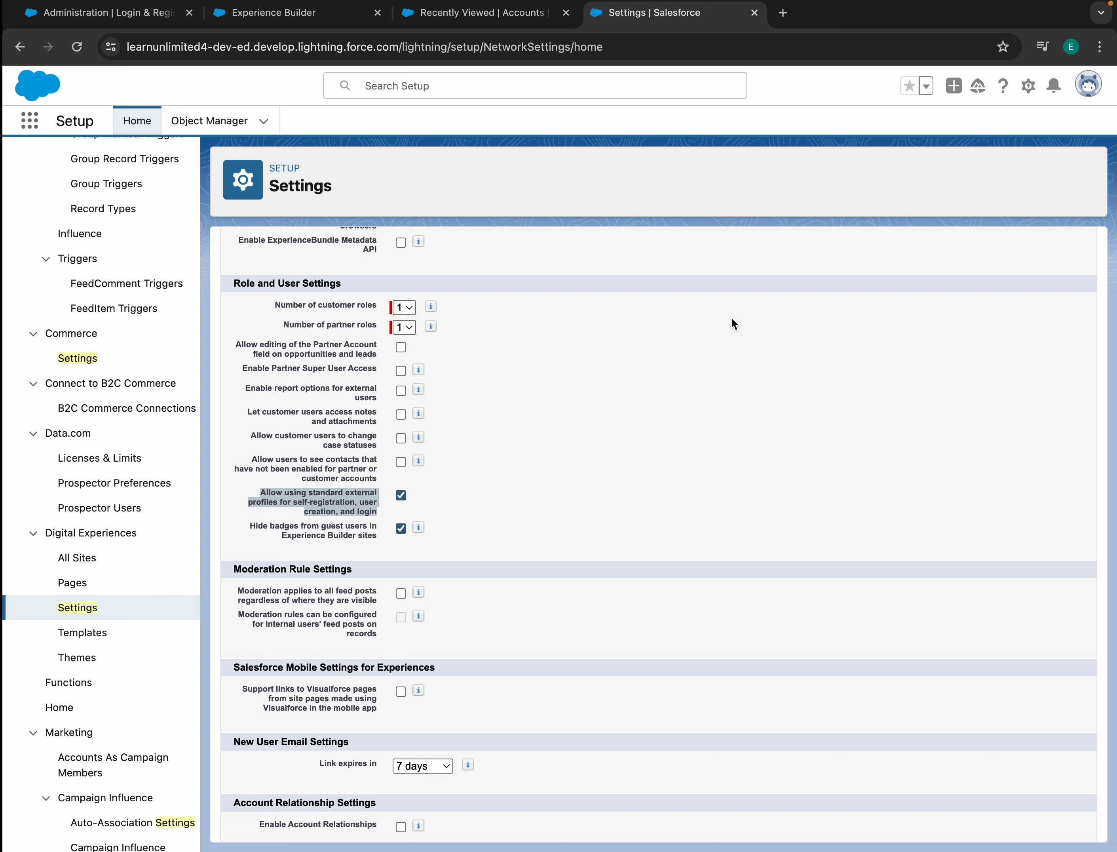
click(465, 16)
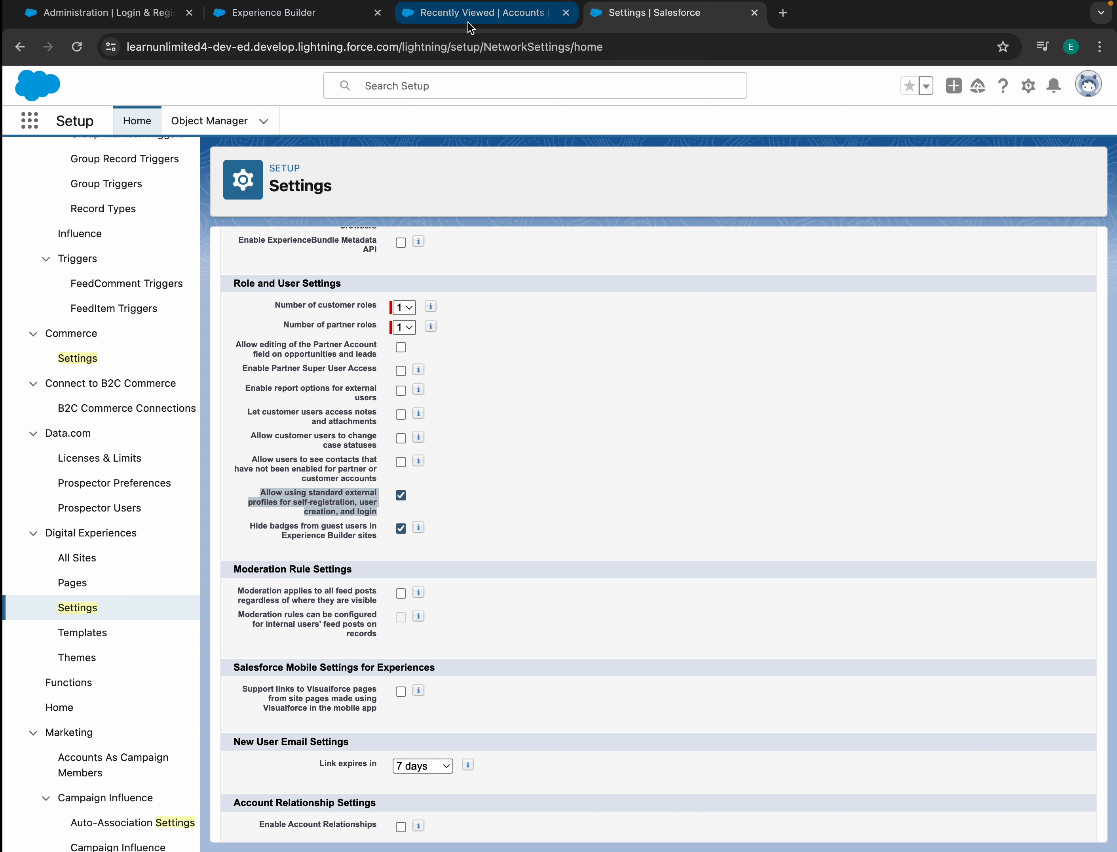
- Publish the Park Bank site from Experience Builder and acknowledge the publishing notice
click(306, 25)
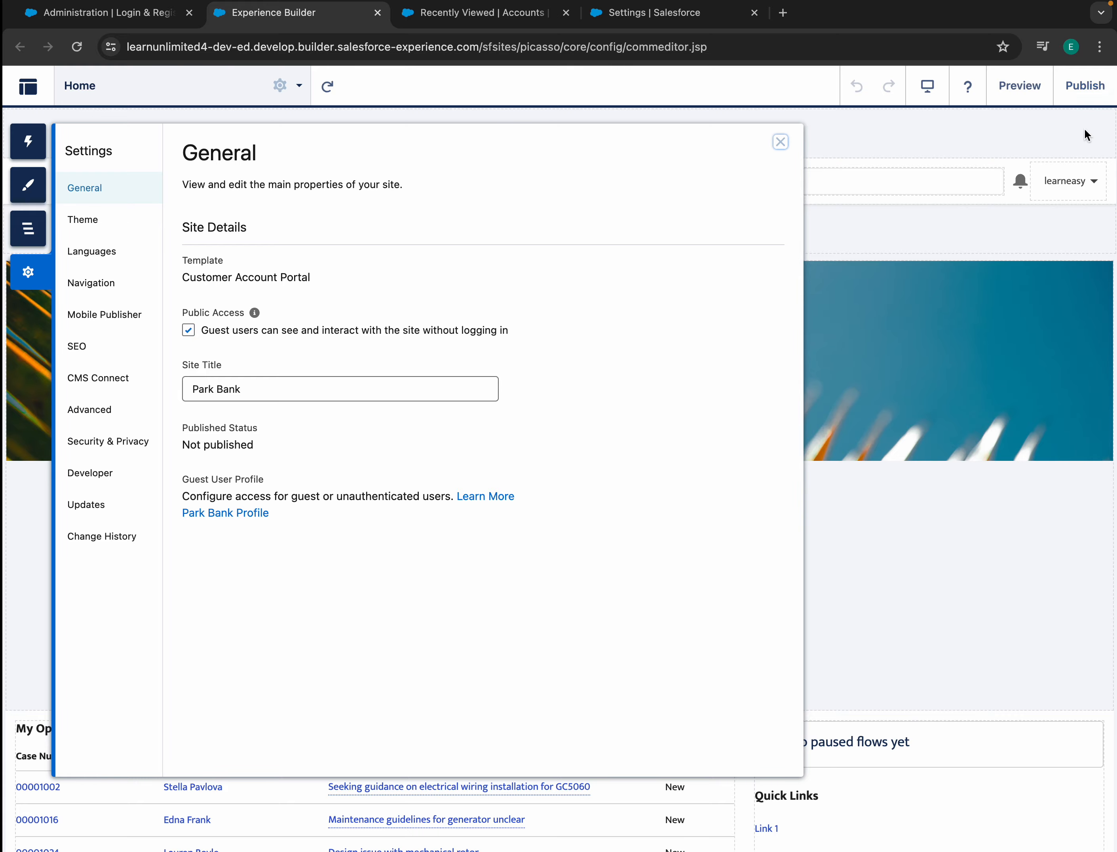
click(1086, 88)
click(781, 586)
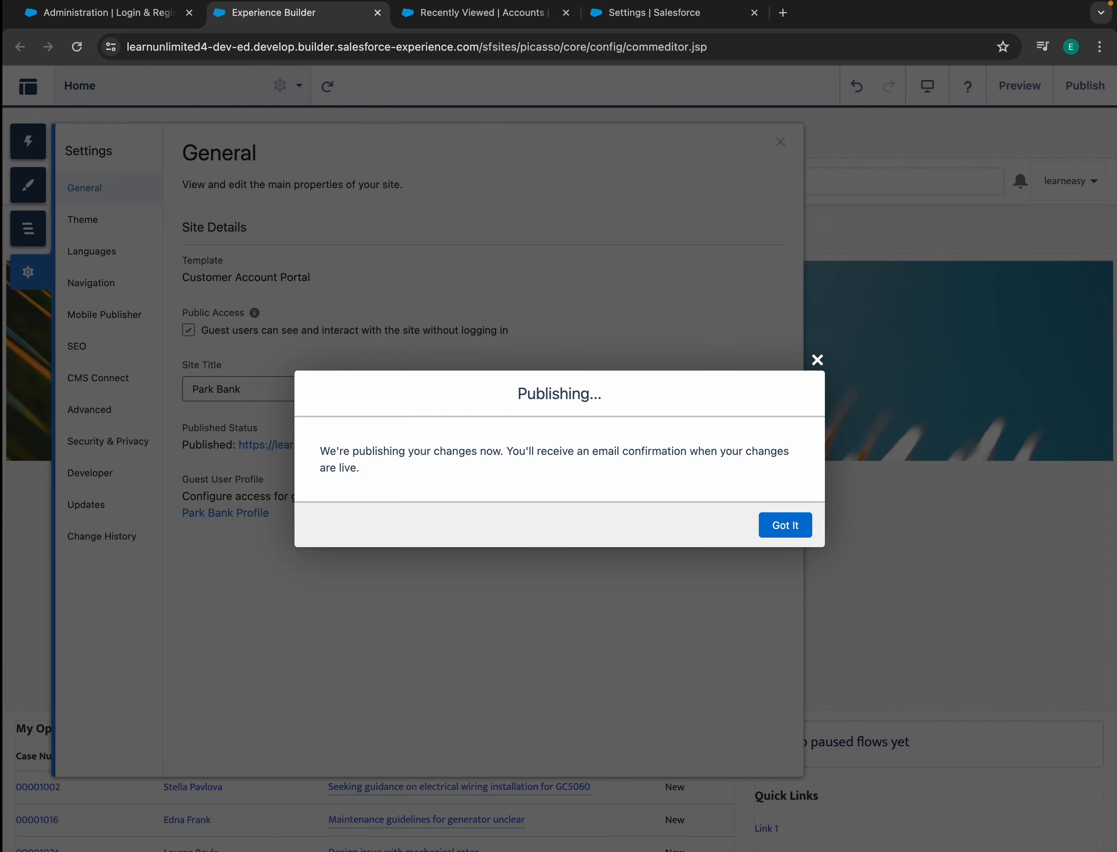
click(785, 525)
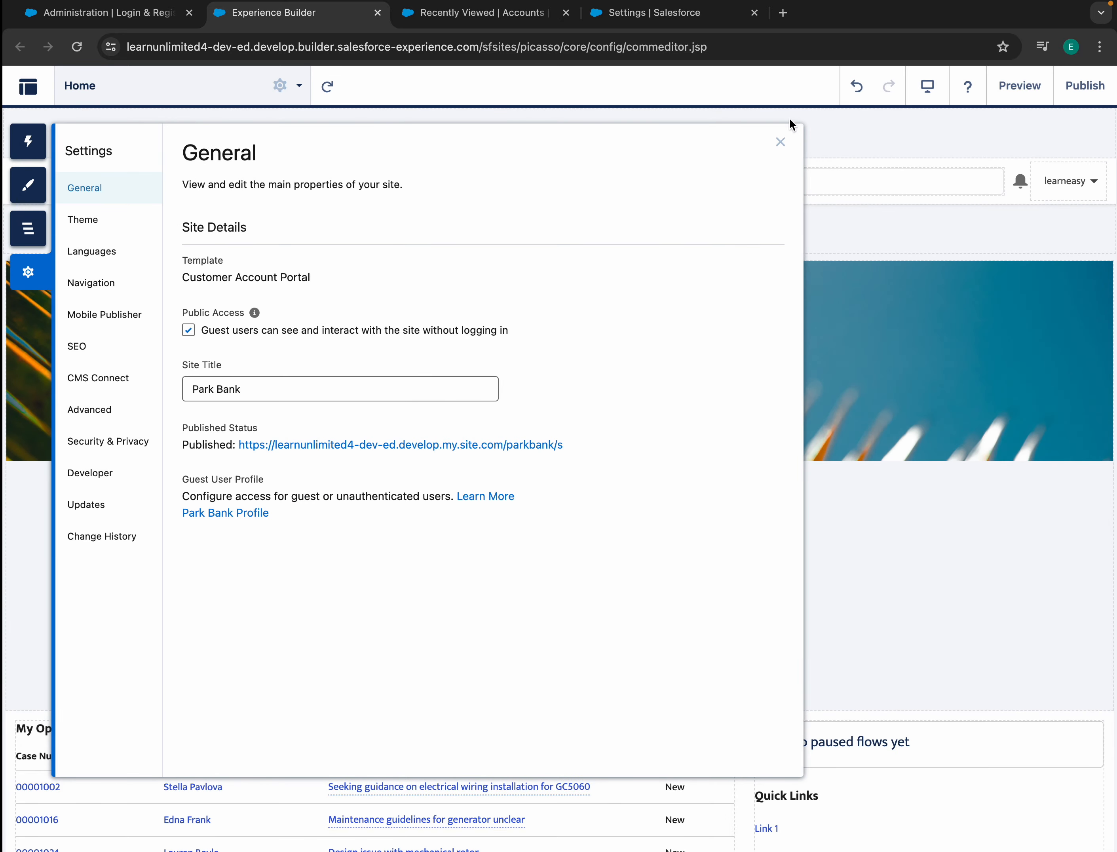
- Close the site settings panel and open the site's Administration Settings page
click(781, 142)
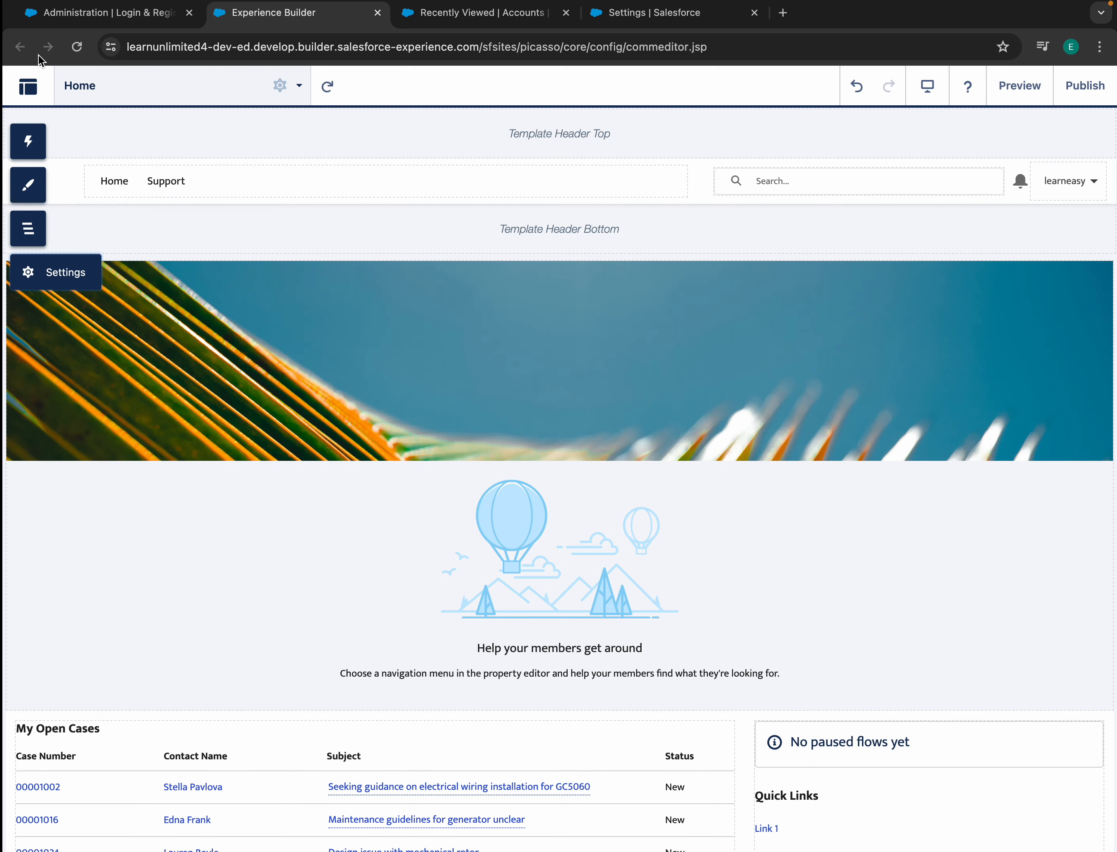
click(103, 12)
click(54, 122)
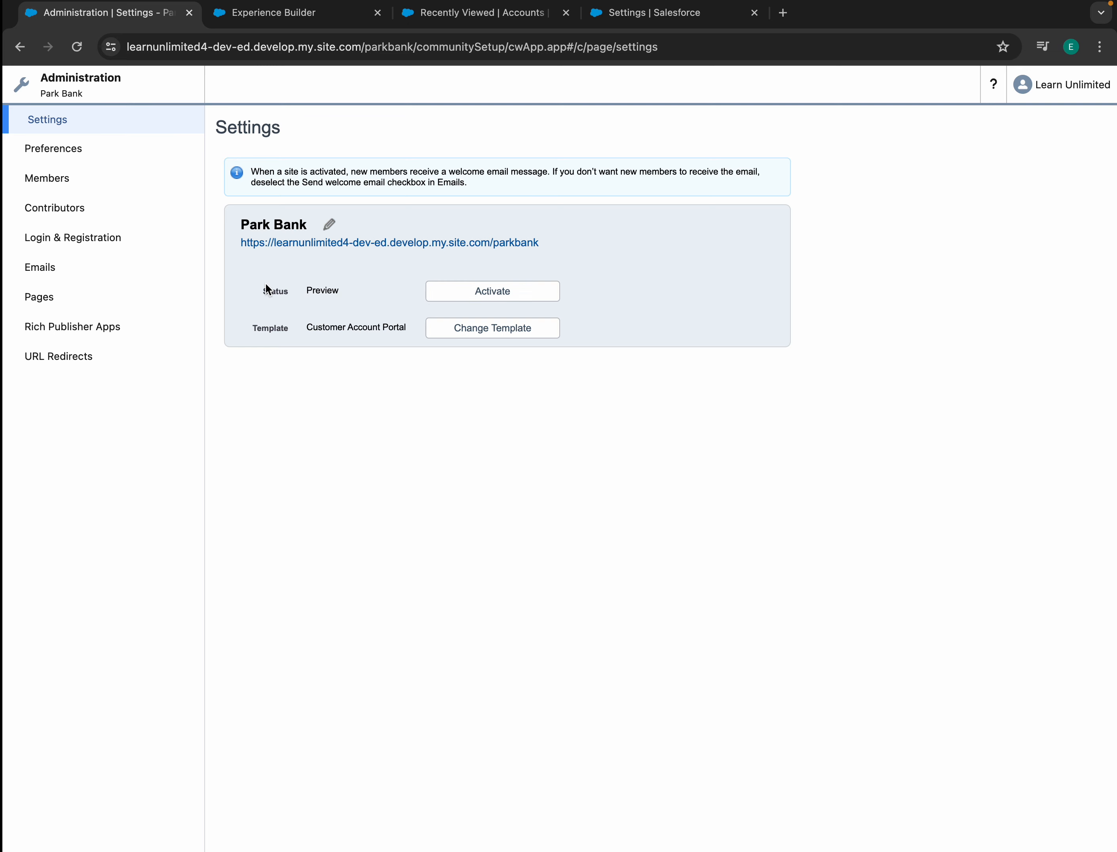
- Activate the Park Bank site and confirm, so its status shows Active
click(494, 291)
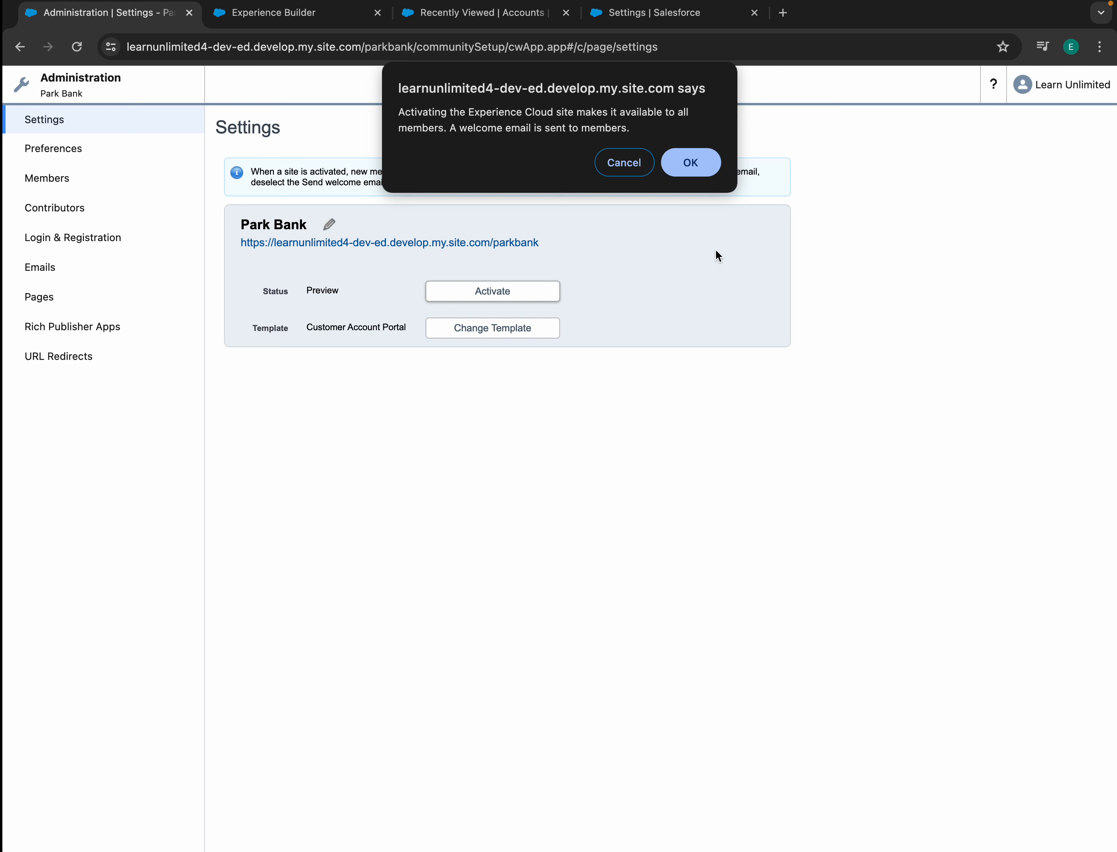
click(693, 166)
click(675, 162)
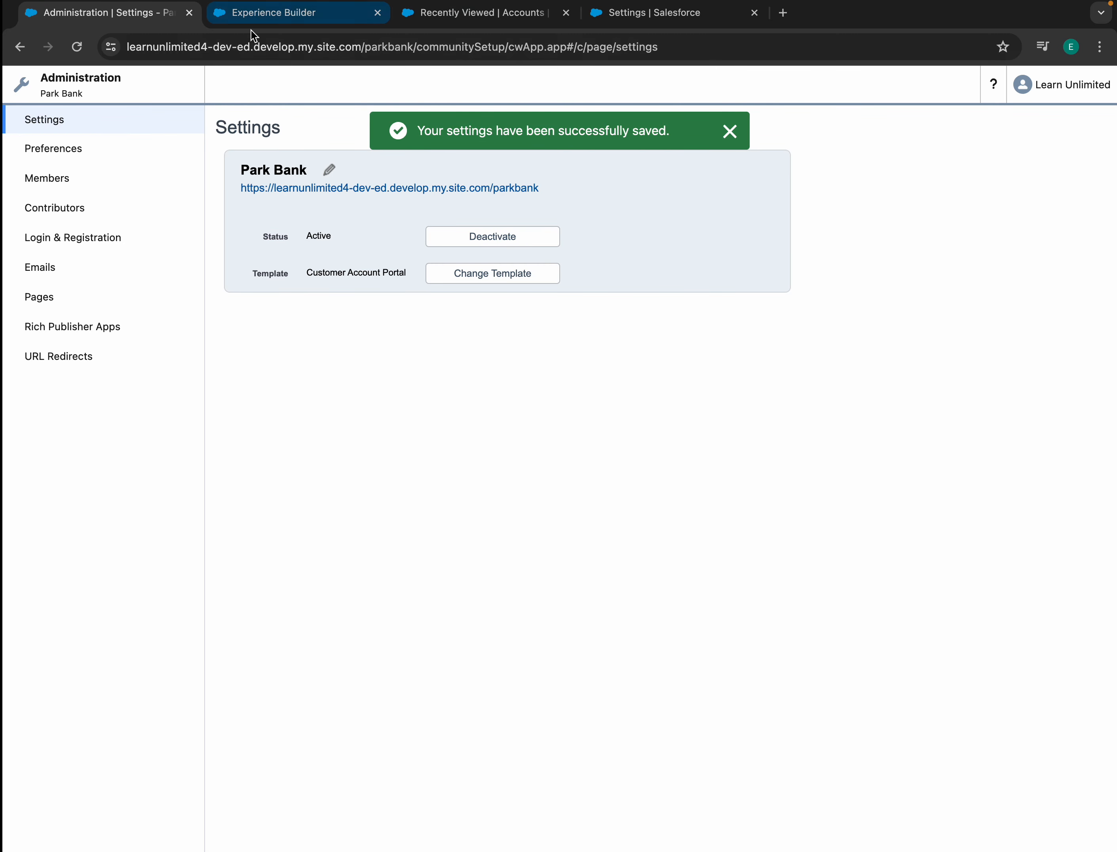
click(289, 23)
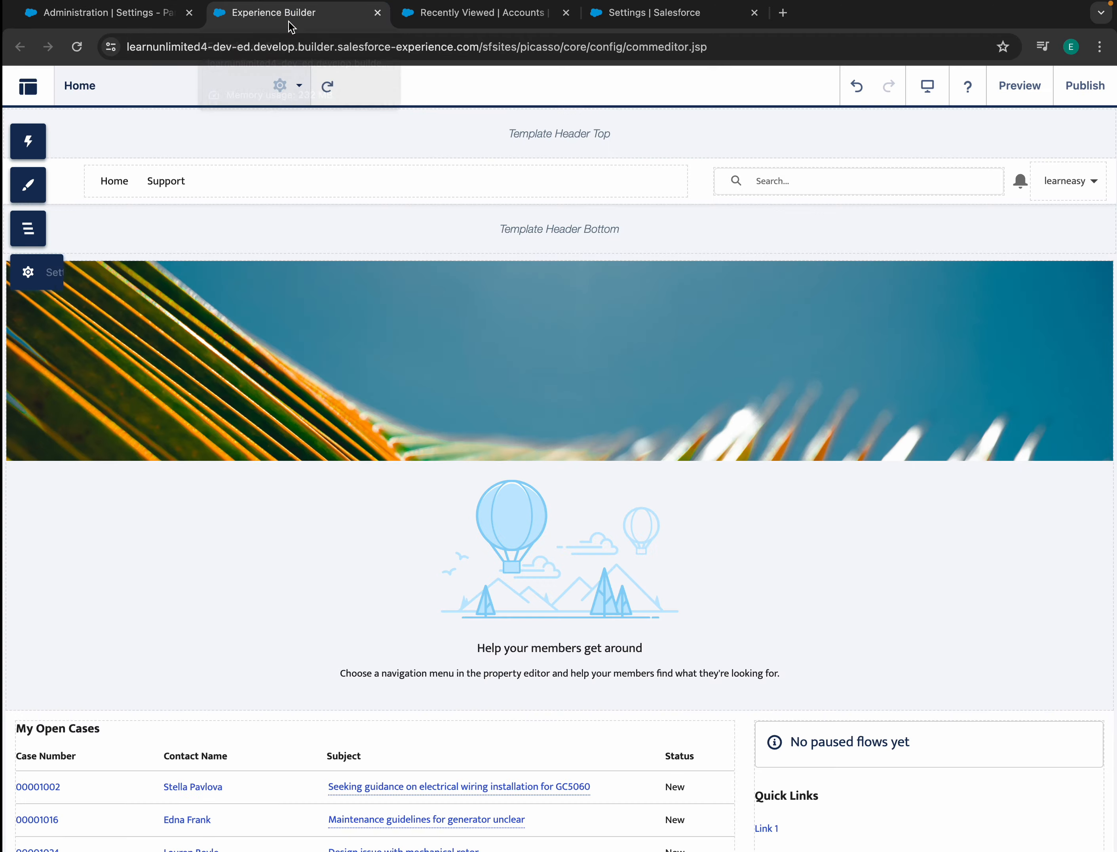
click(1015, 87)
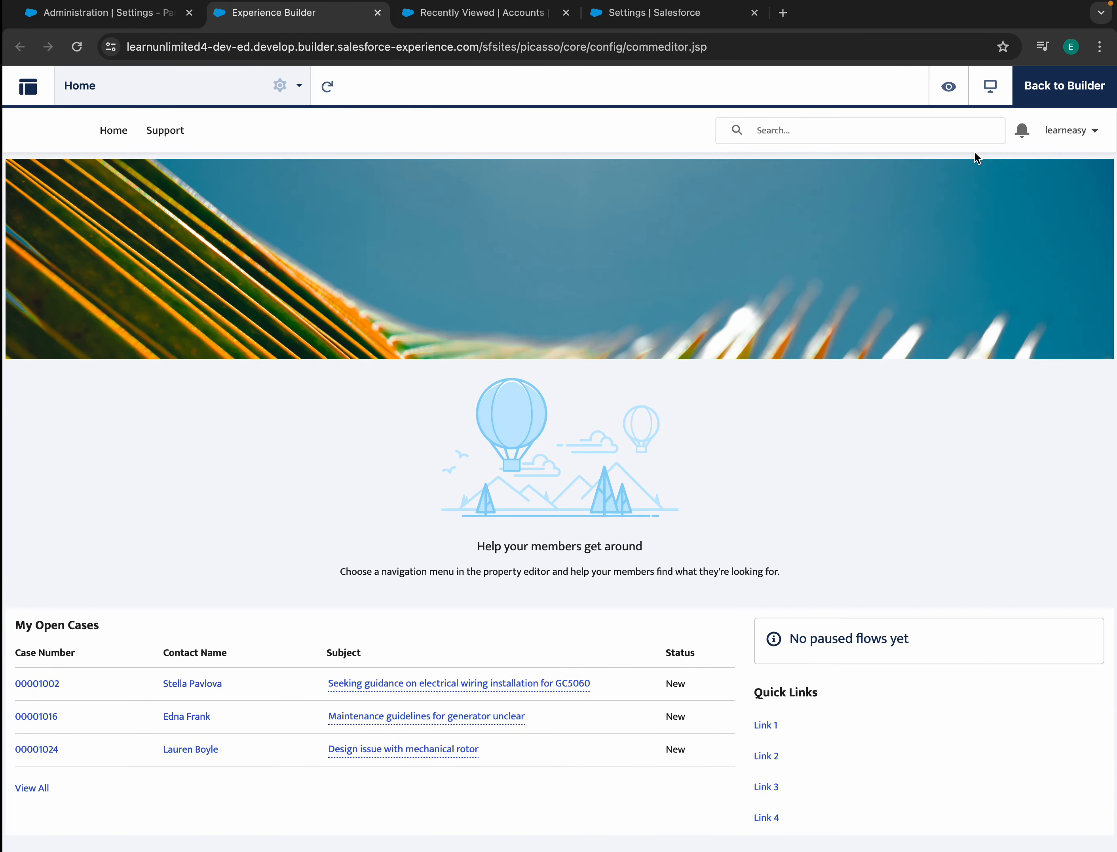
click(949, 87)
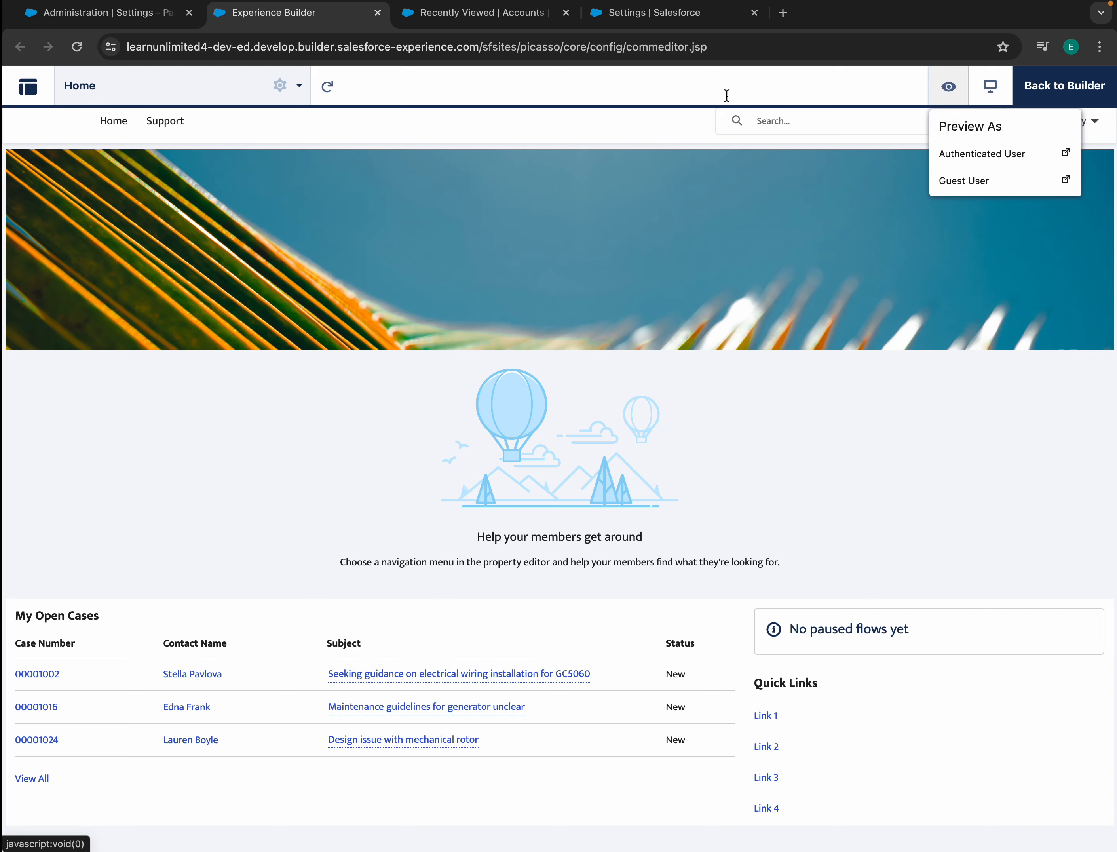
click(1051, 88)
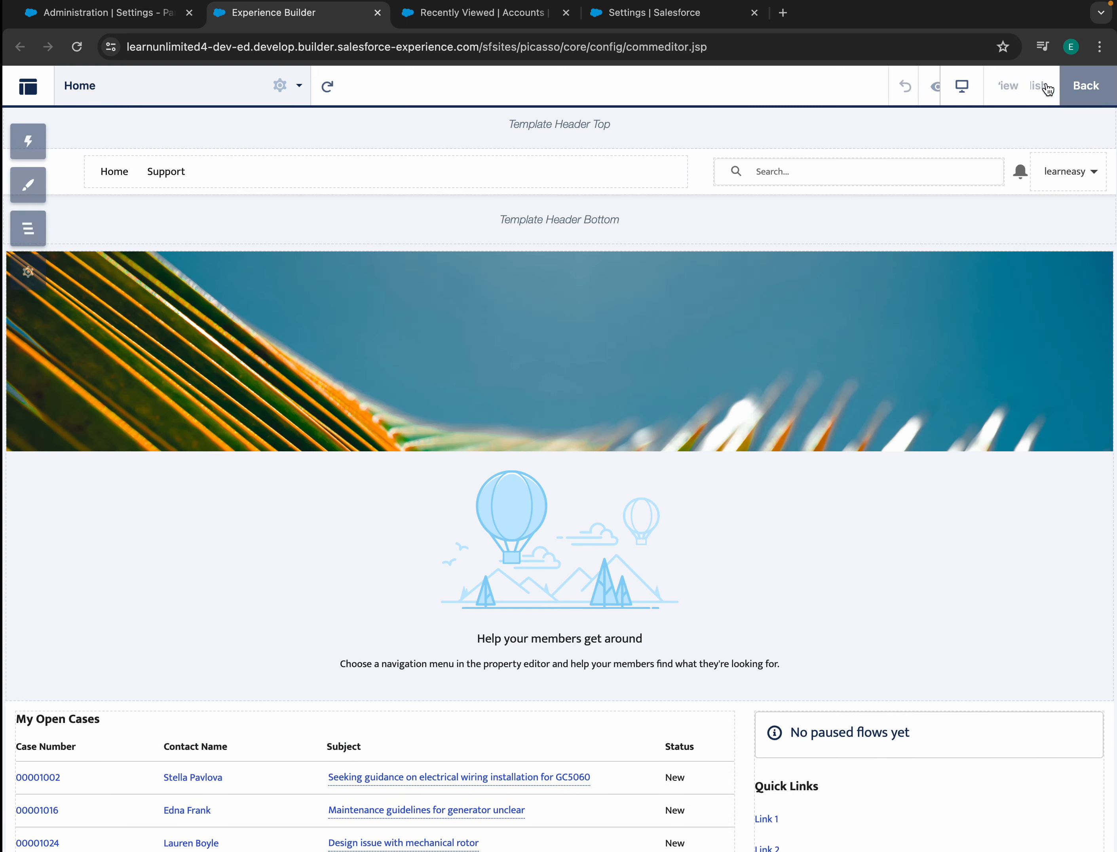
click(28, 273)
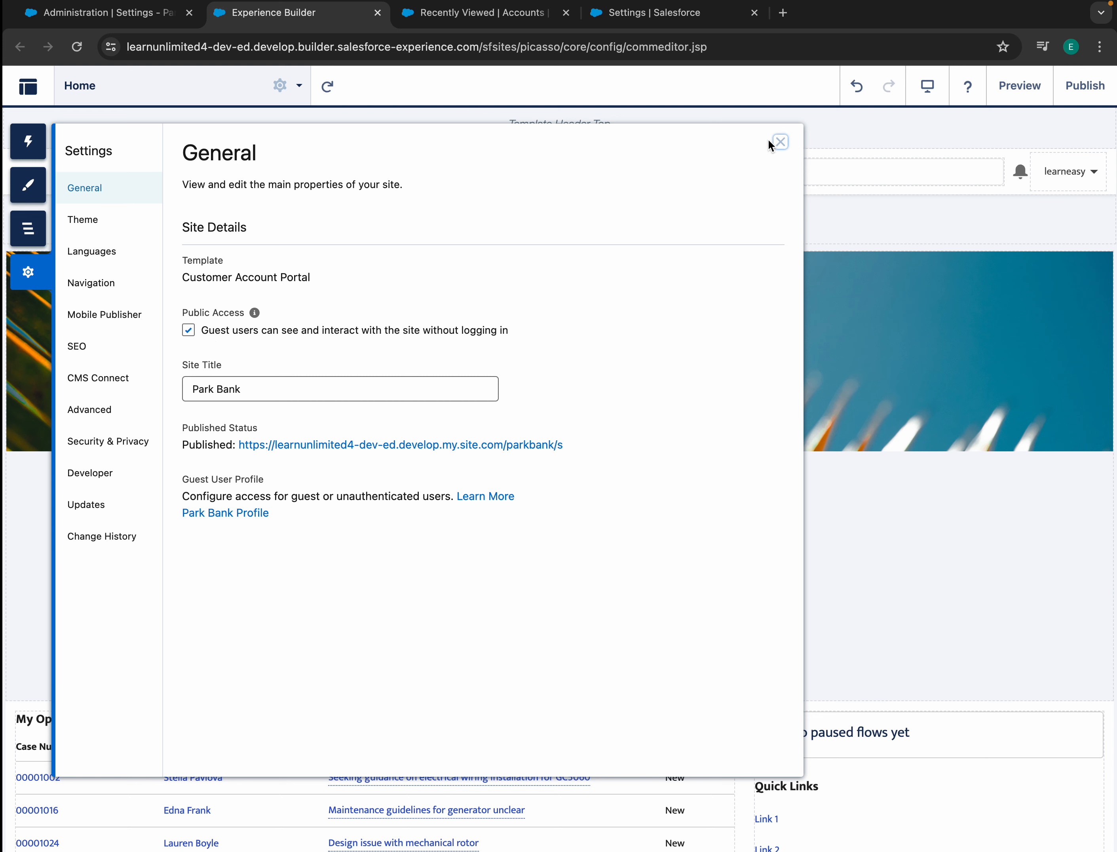
click(780, 142)
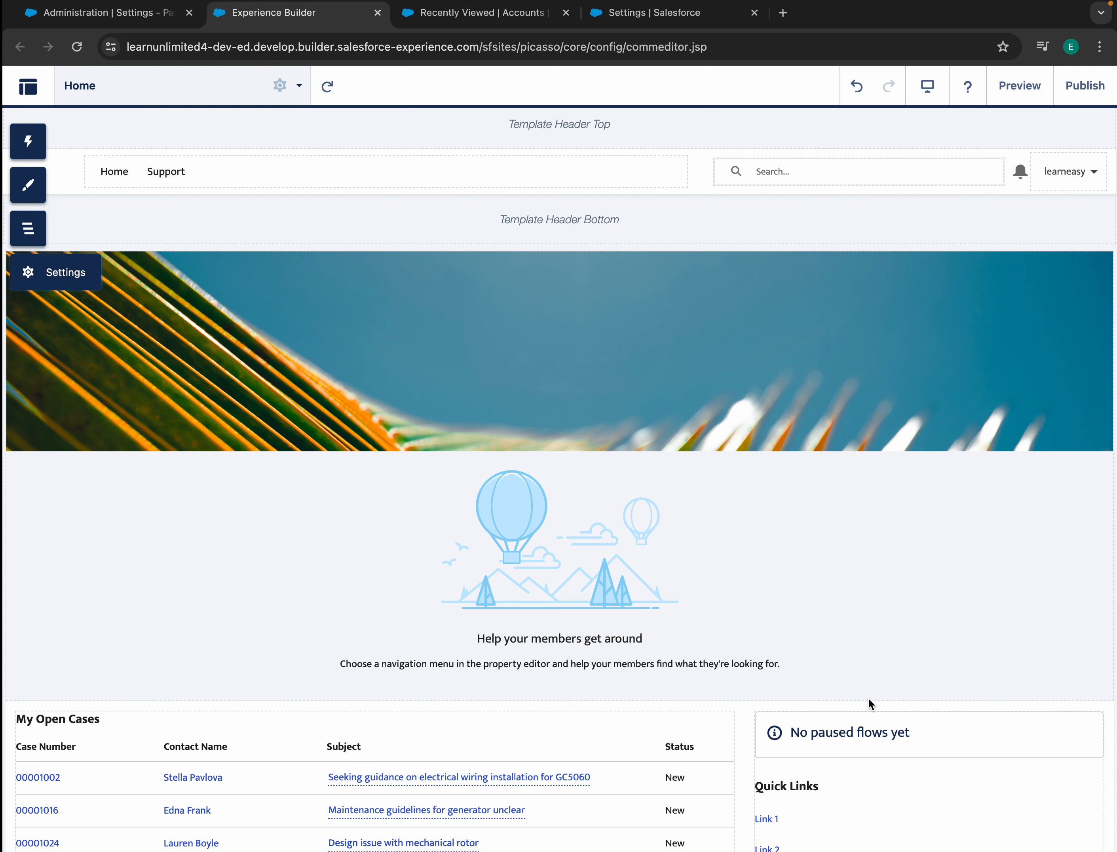
scroll(580, 503, down, 5)
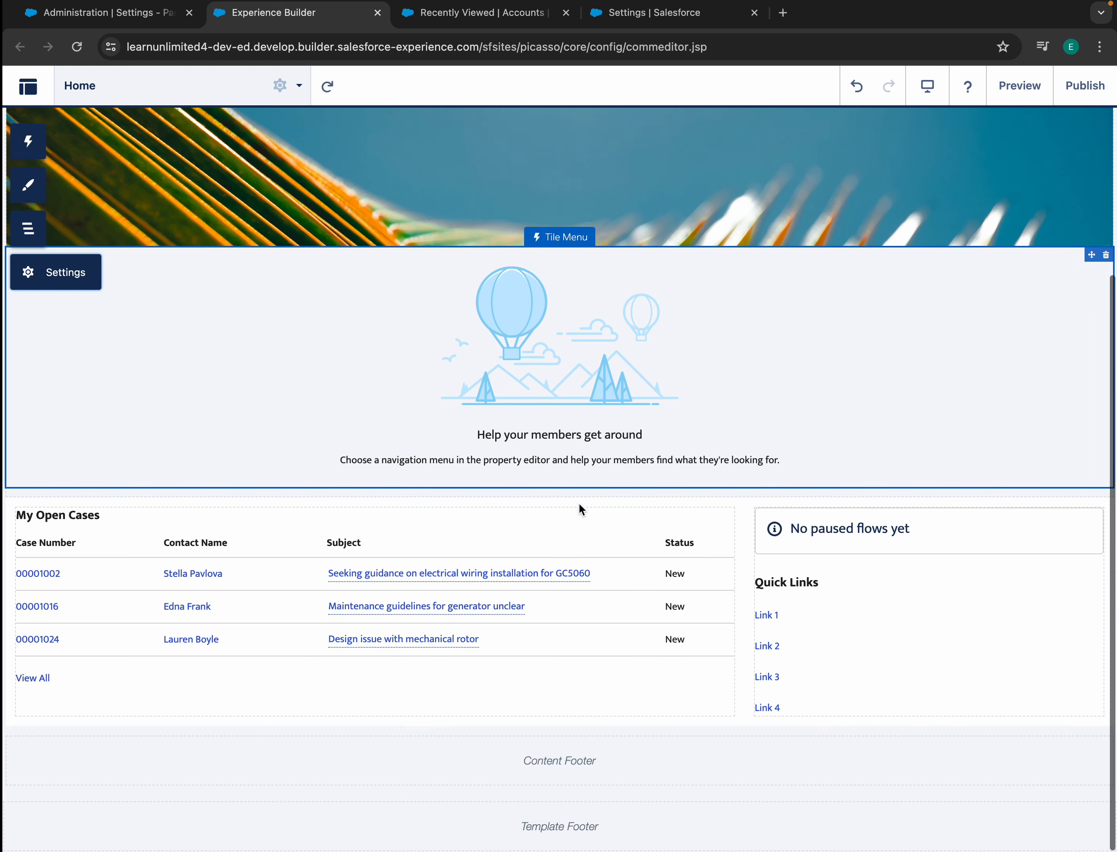
scroll(568, 518, up, 5)
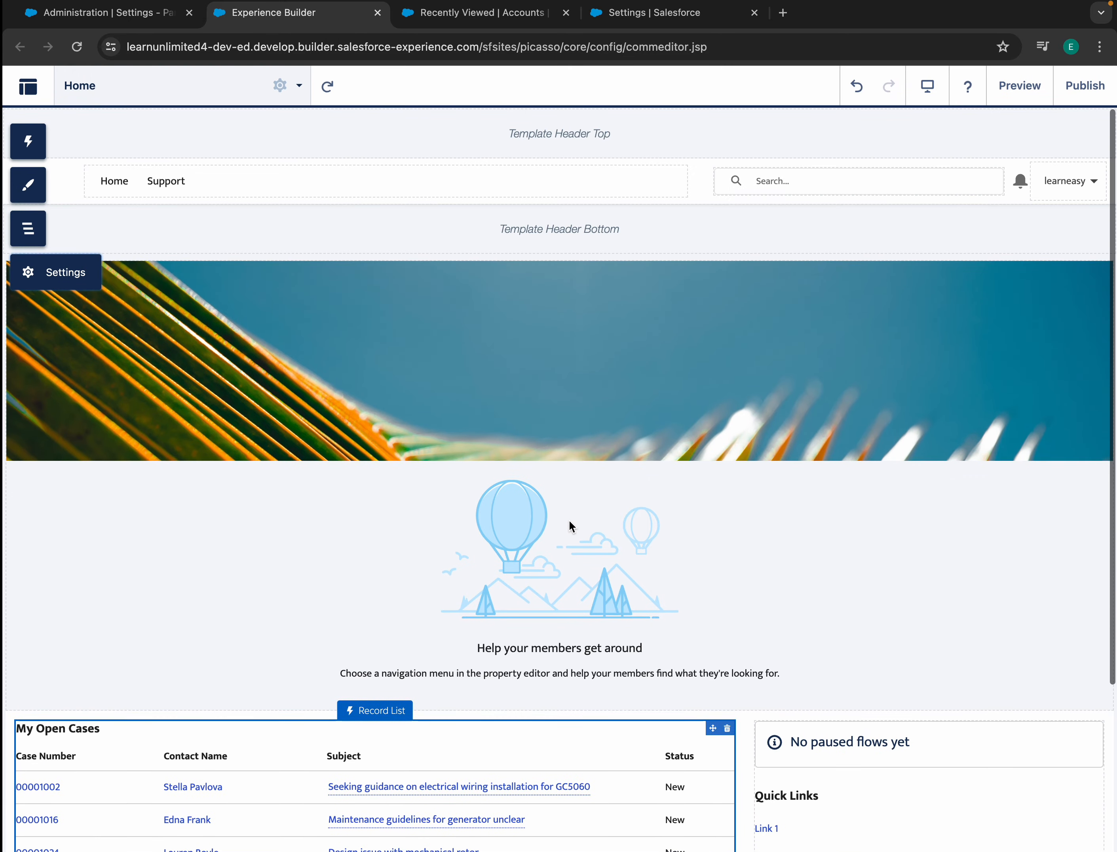
click(28, 142)
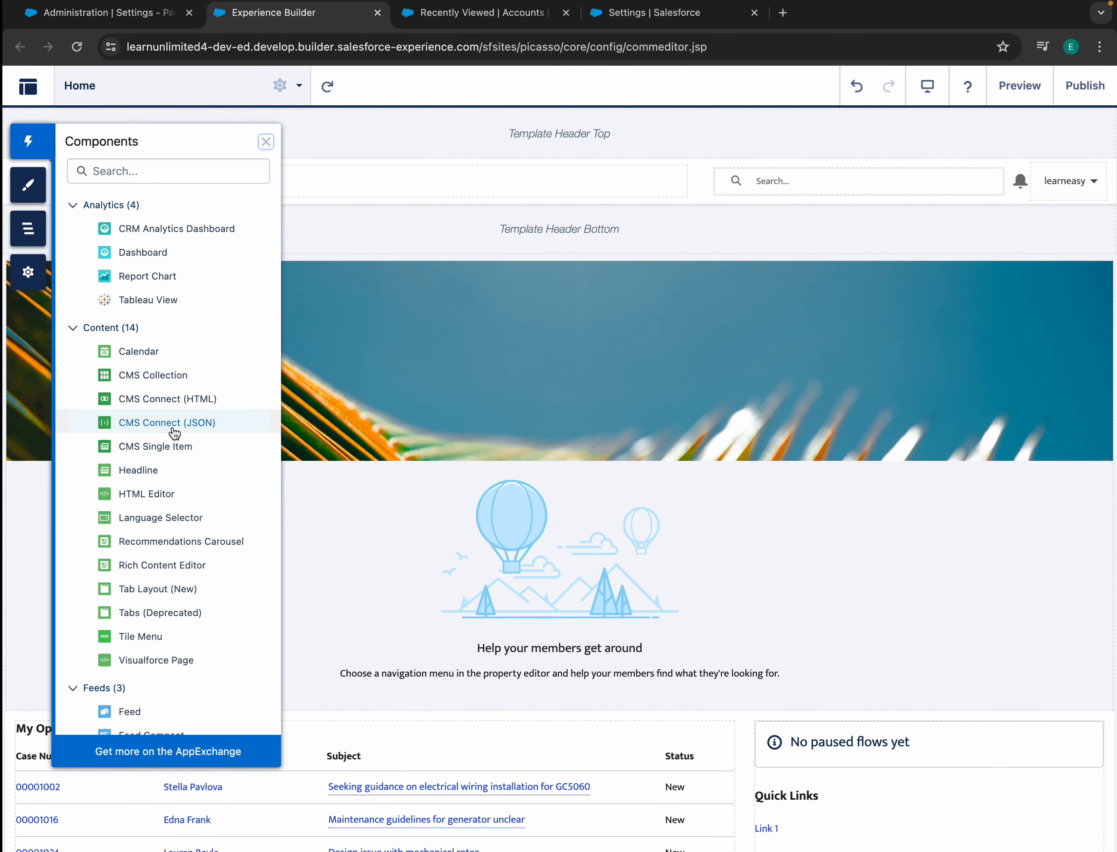
scroll(115, 373, down, 3)
scroll(194, 623, down, 3)
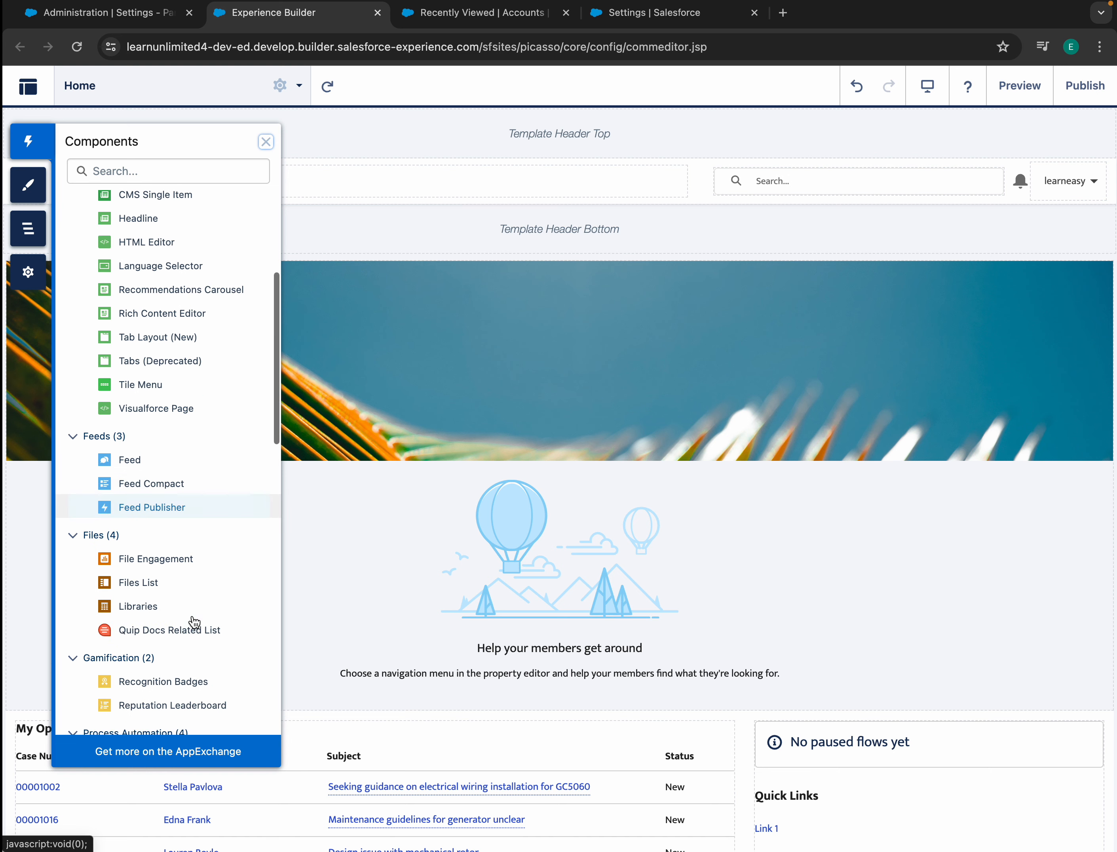
scroll(195, 623, up, 6)
click(266, 141)
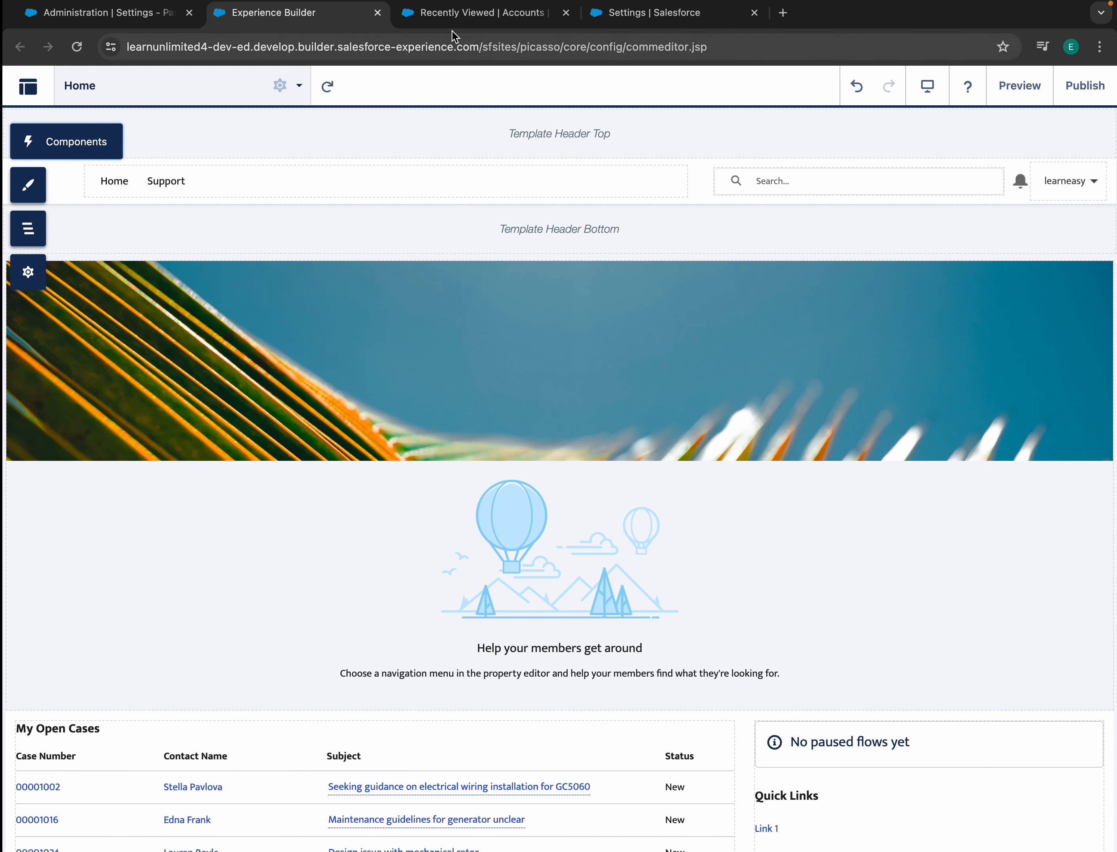
click(532, 15)
- Create and save a new account named 'ParkBank Primary Customer'
click(484, 120)
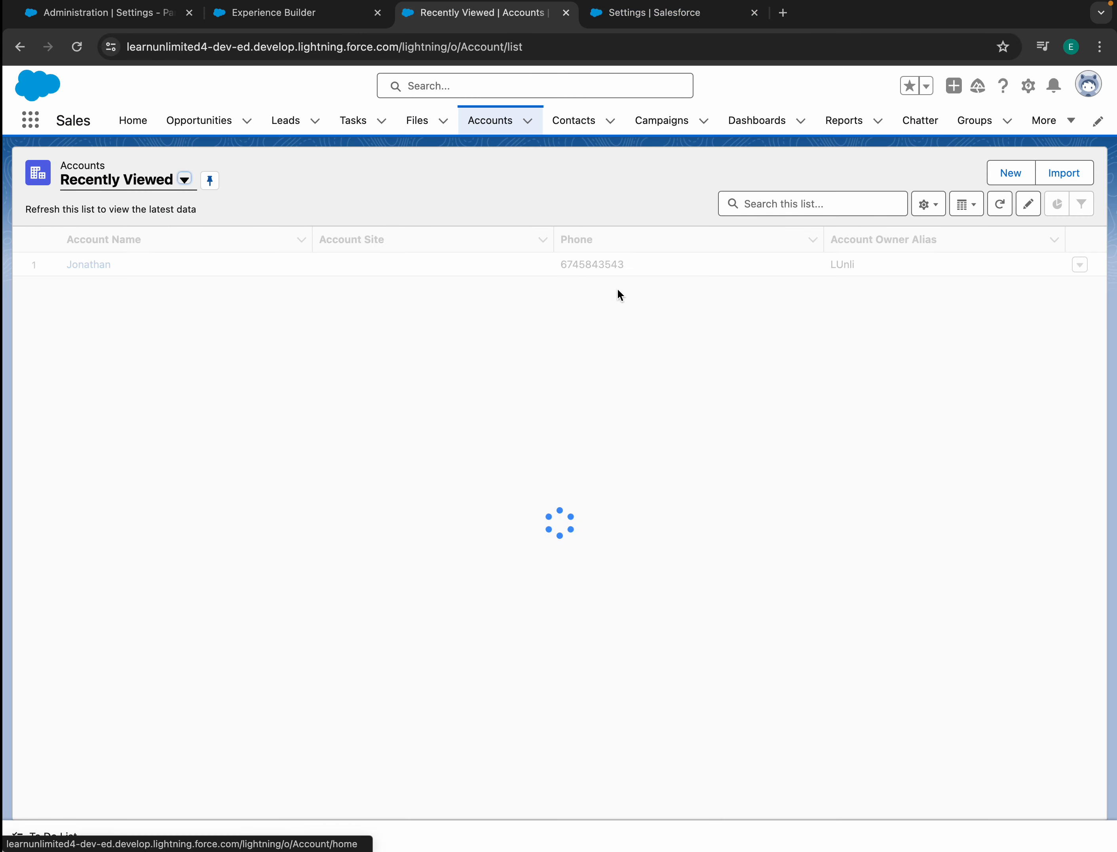
click(1003, 172)
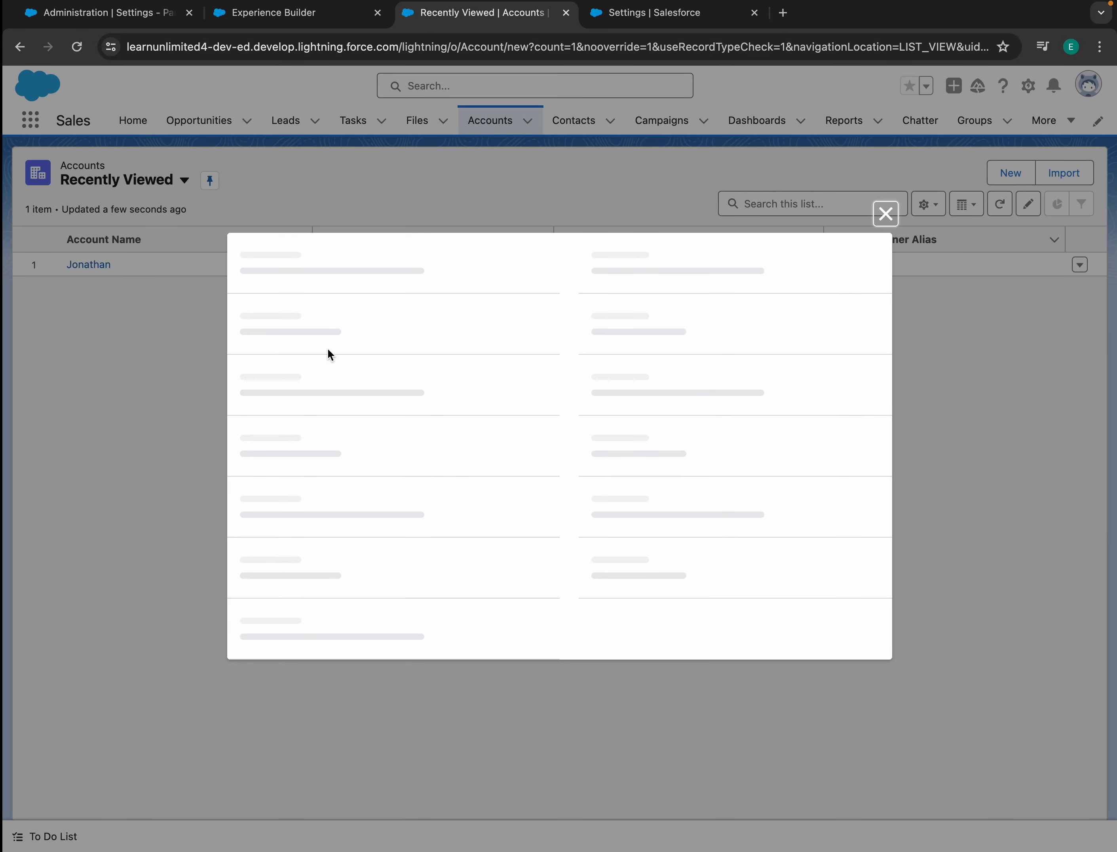
click(317, 302)
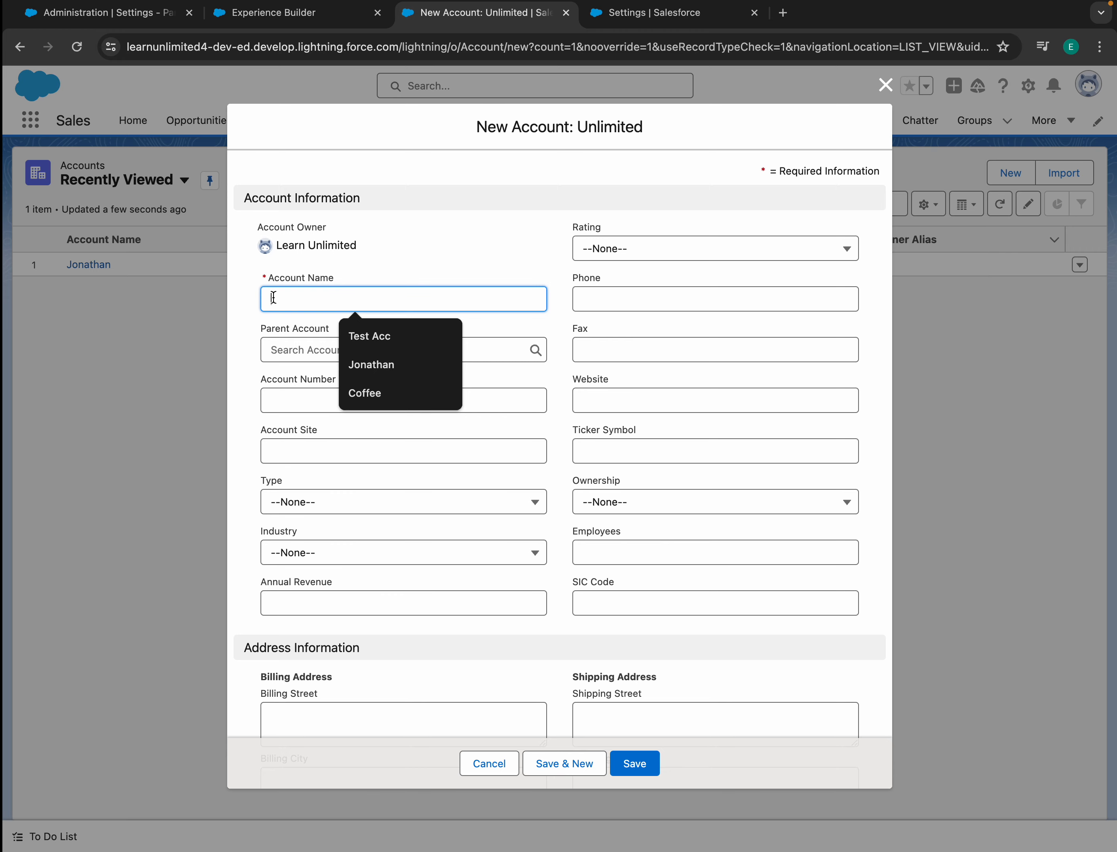
text(Par)
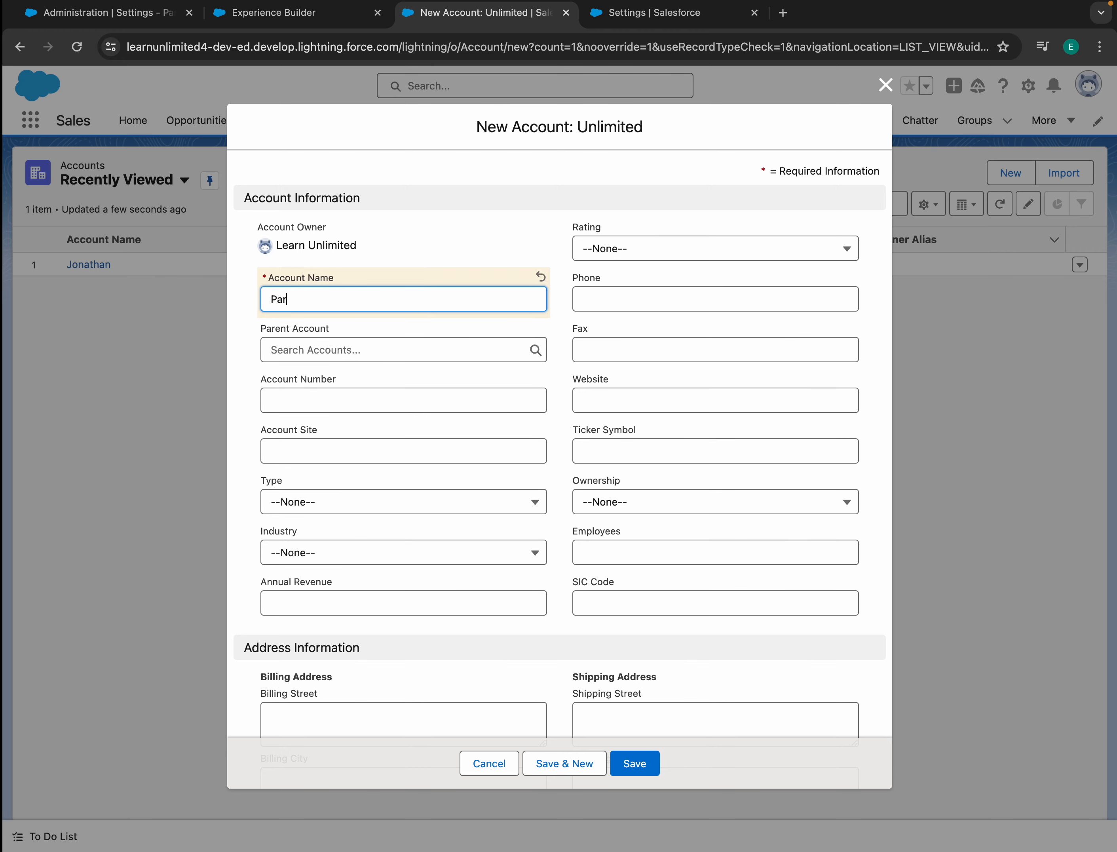
text(kBank Primary Customaer)
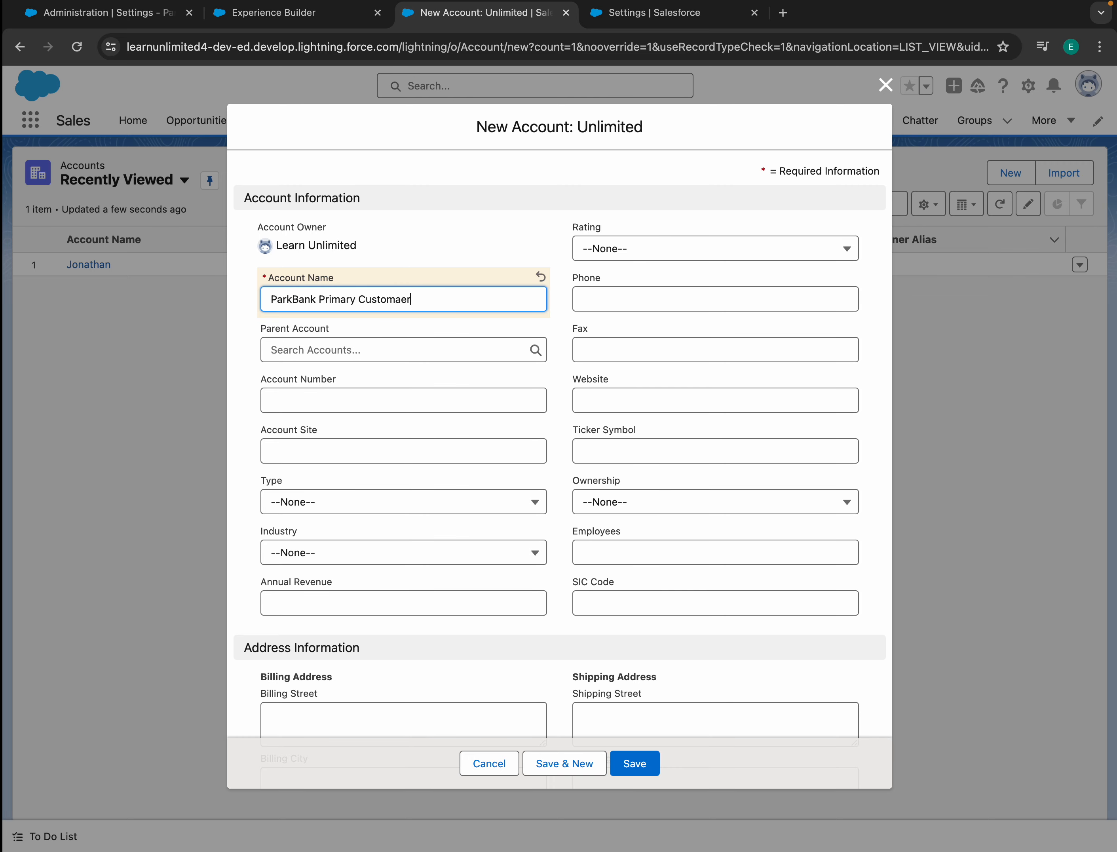
key(BackSpace)
key(BackSpace)
key(BackSpace)
text(er)
click(639, 768)
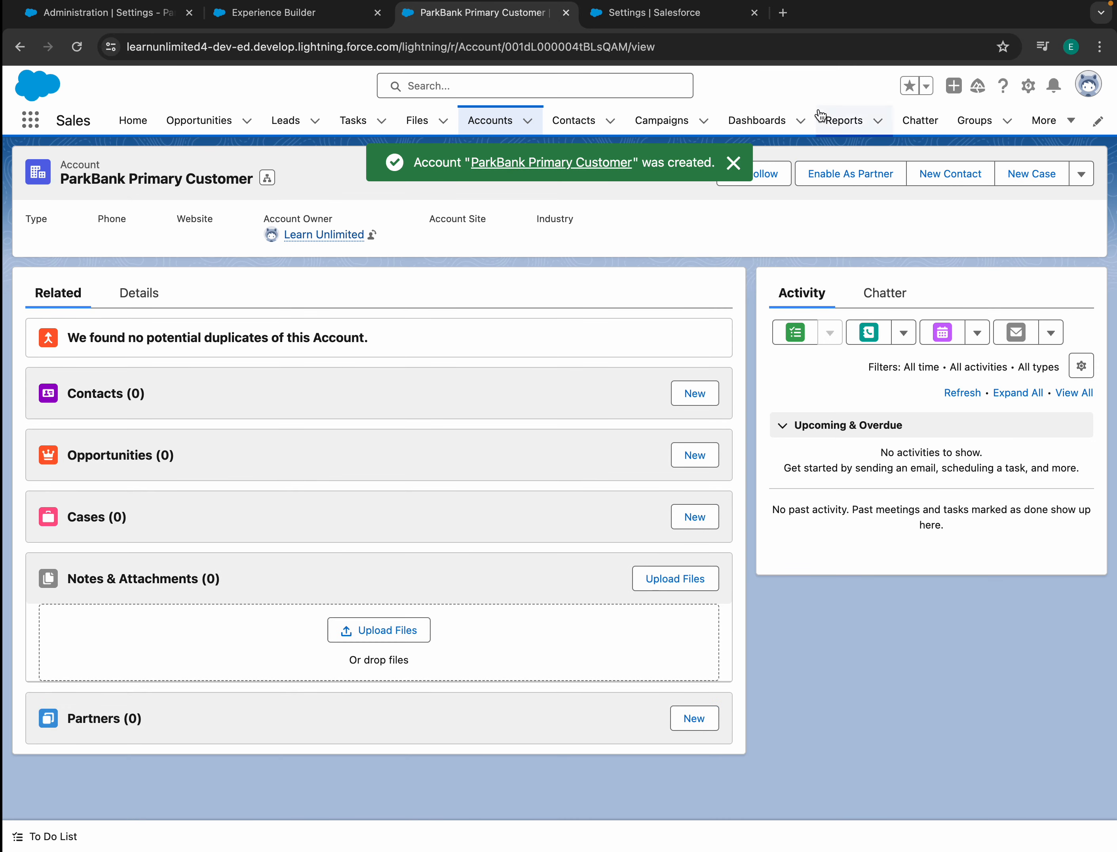
- Start a new contact for the account with last name 'Customer 1'
click(733, 163)
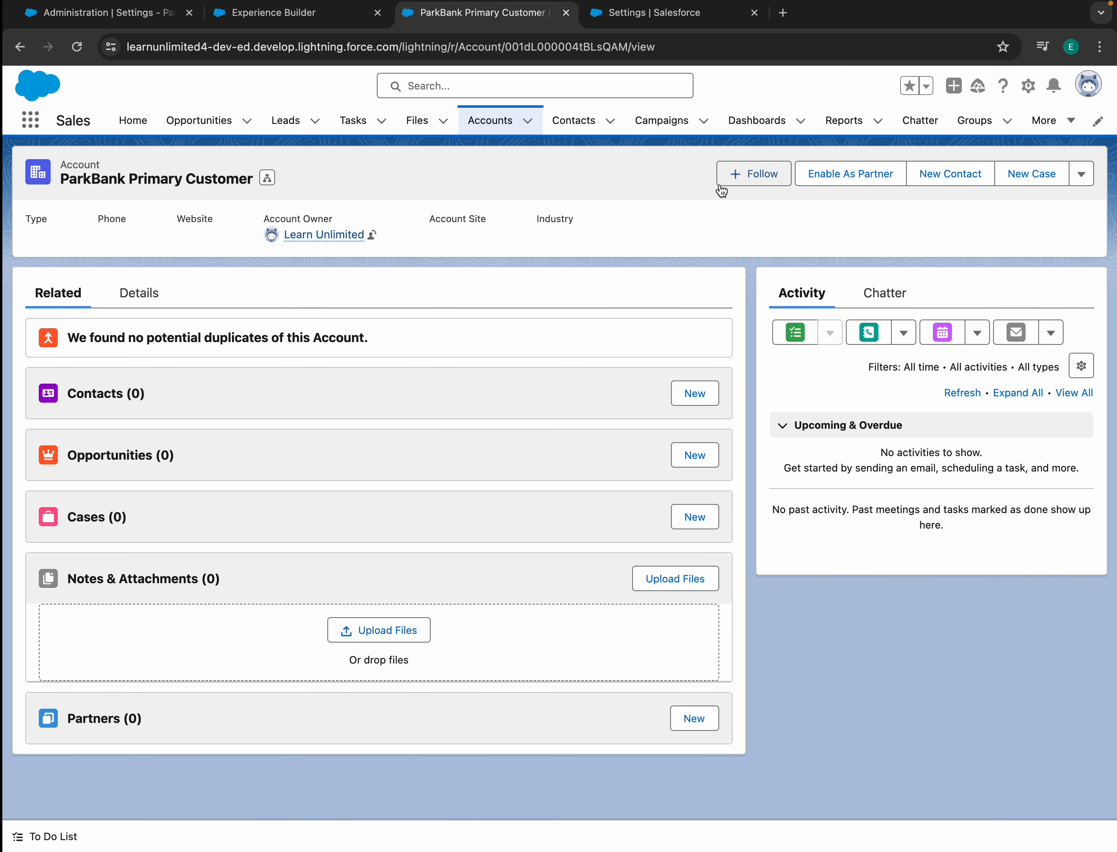
click(704, 398)
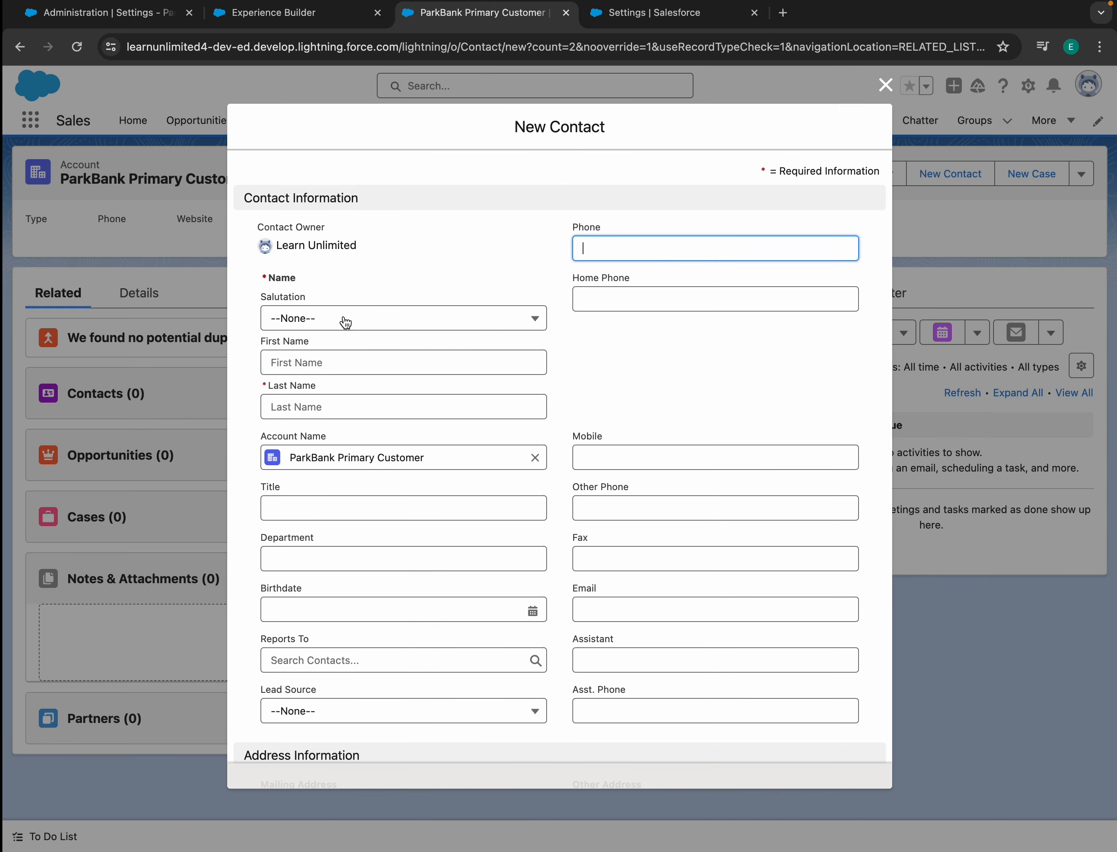
click(323, 406)
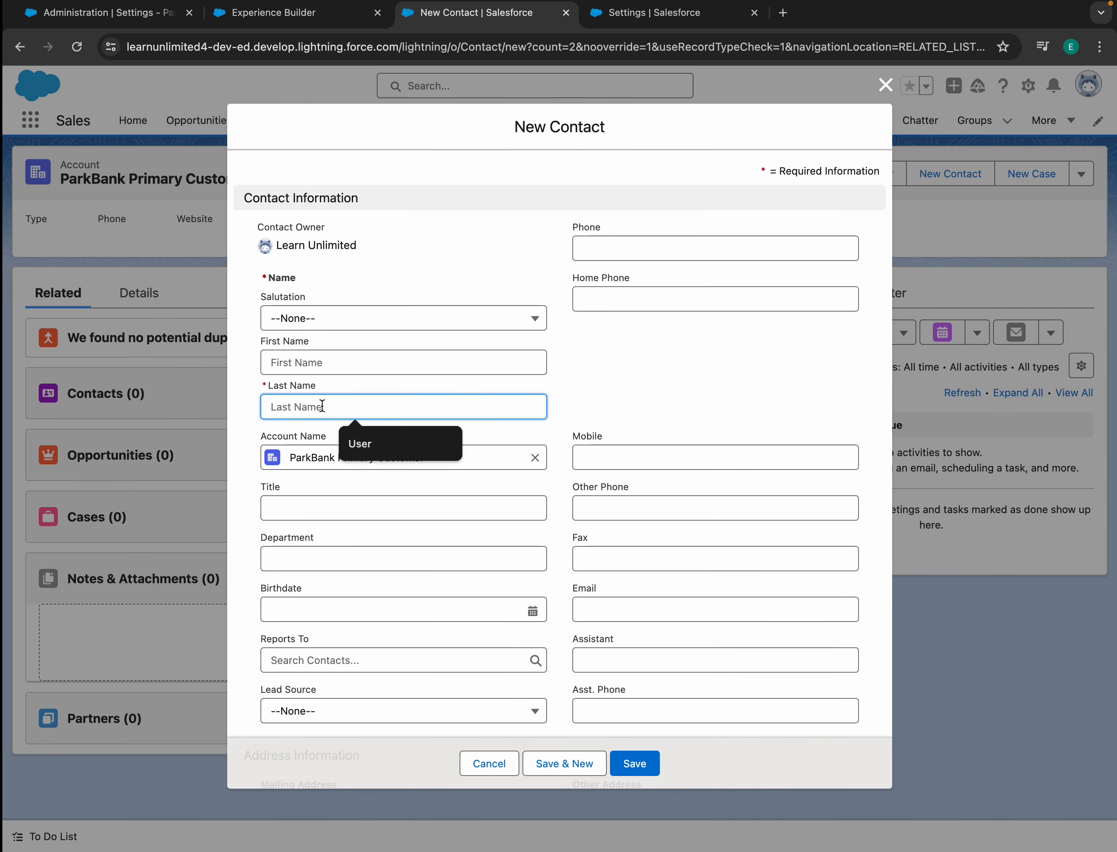
text(Customer 1)
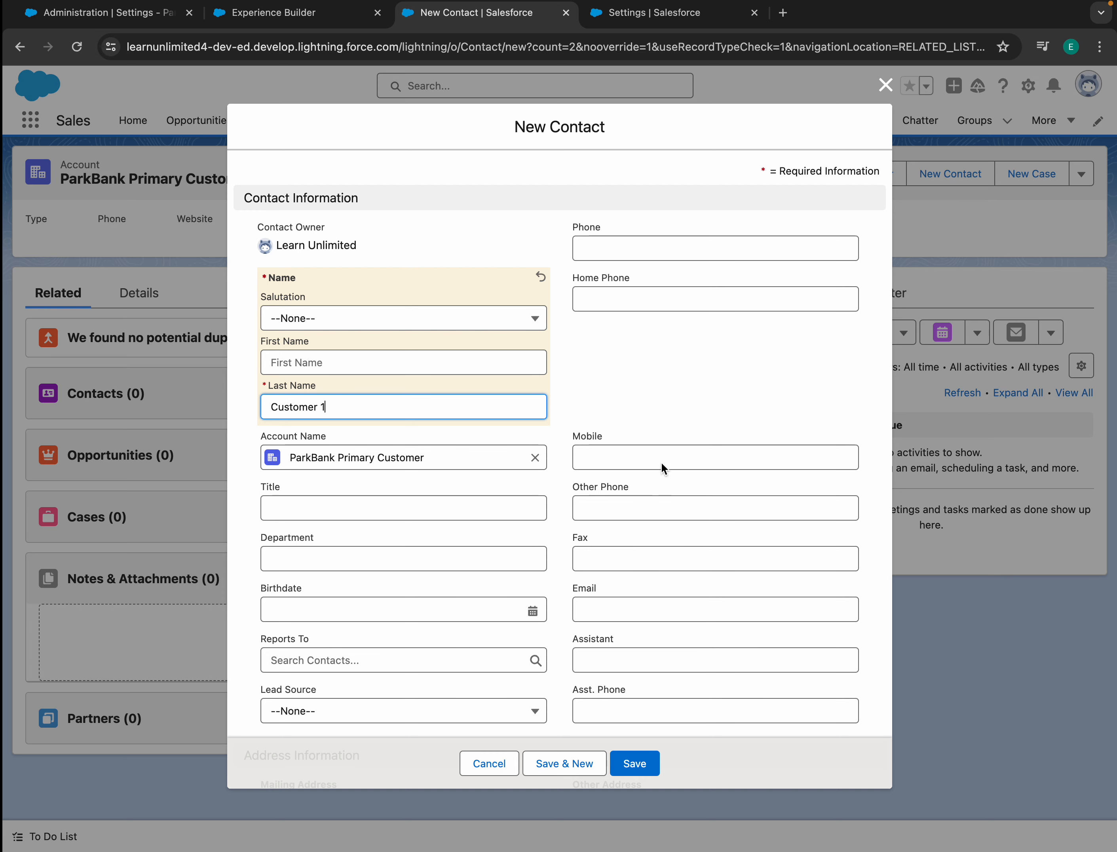
scroll(320, 654, down, 3)
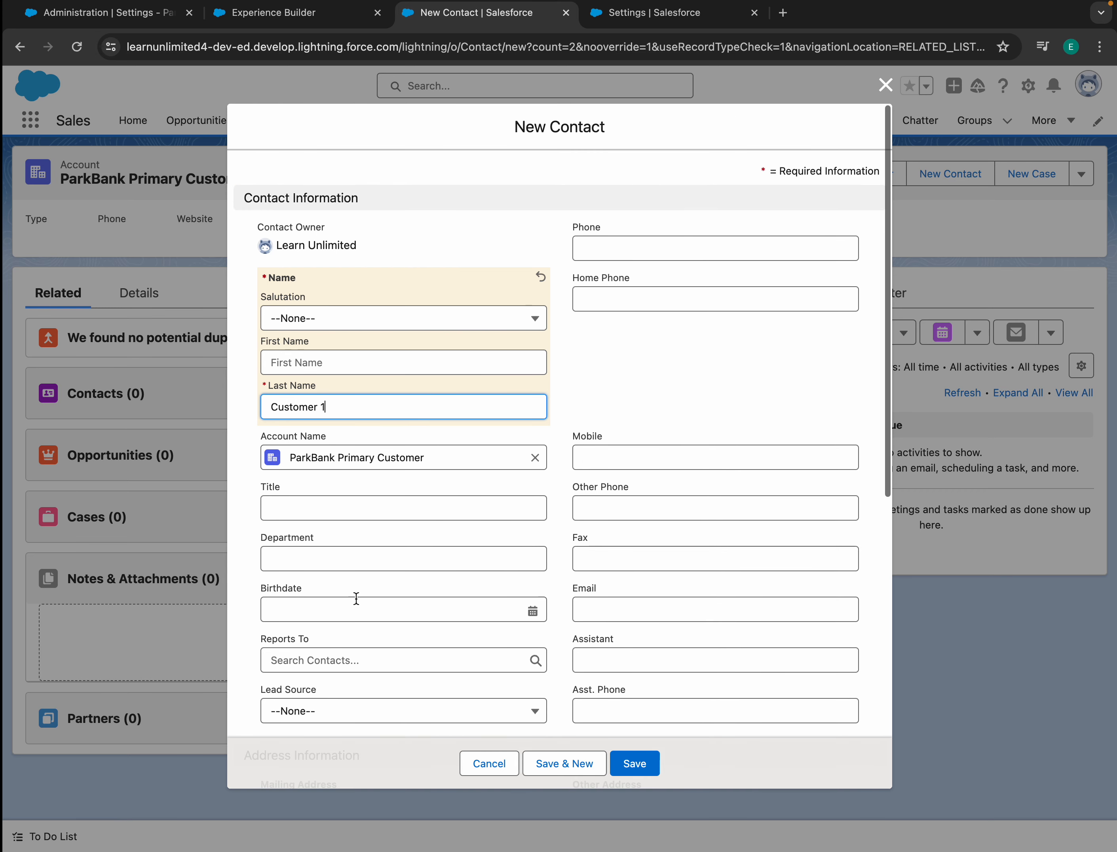
- Fill in the contact's saved e-mail address, save the contact and dismiss the notices
click(581, 445)
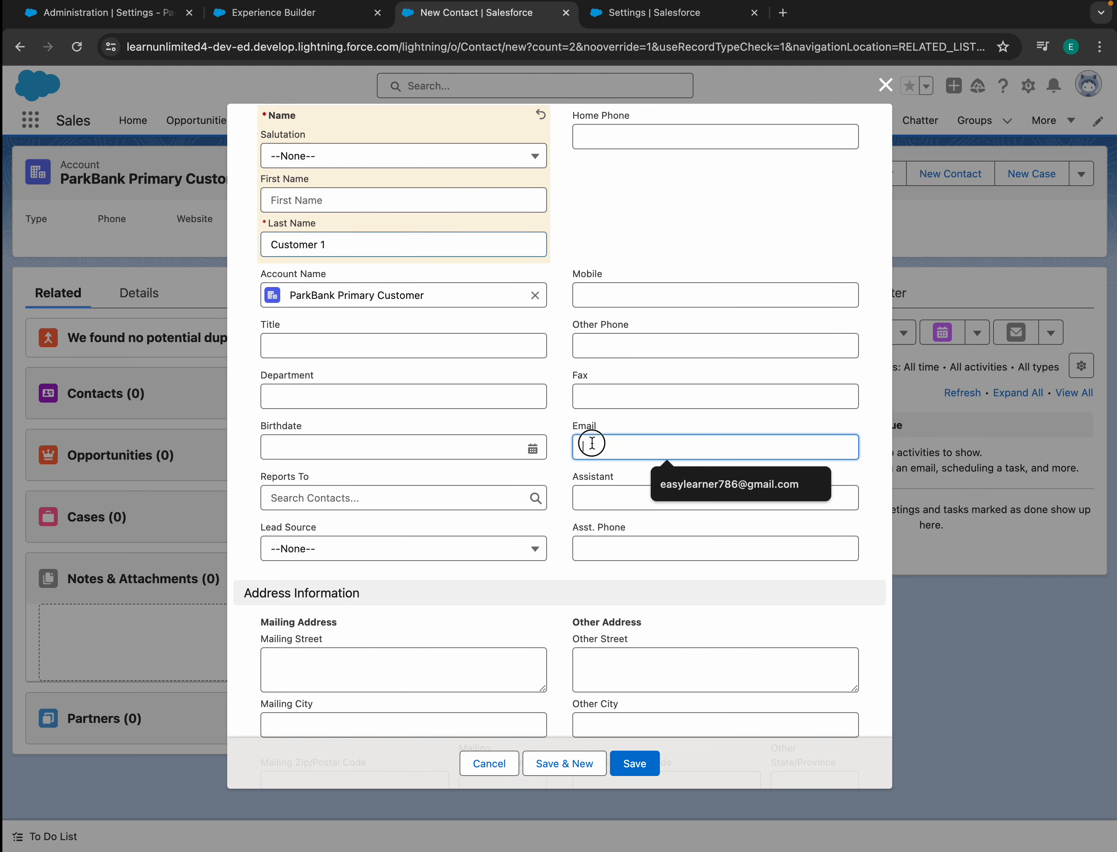
click(742, 485)
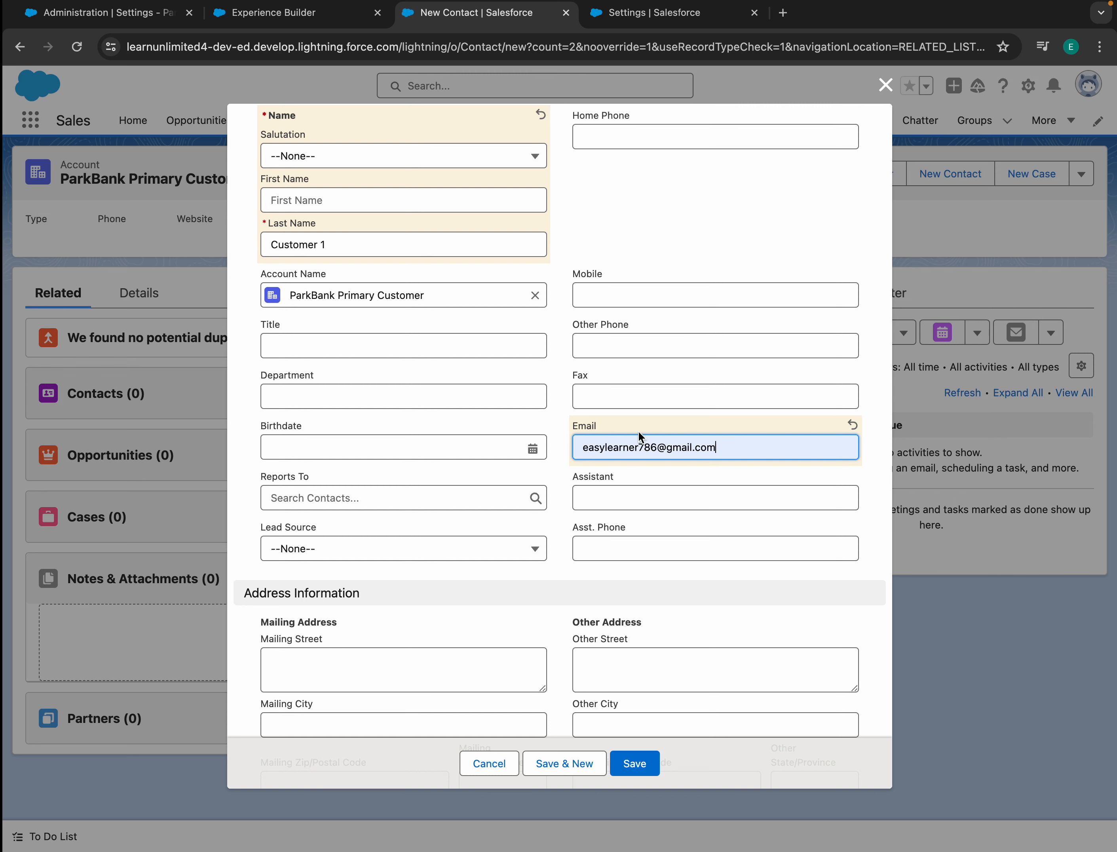
scroll(560, 512, down, 5)
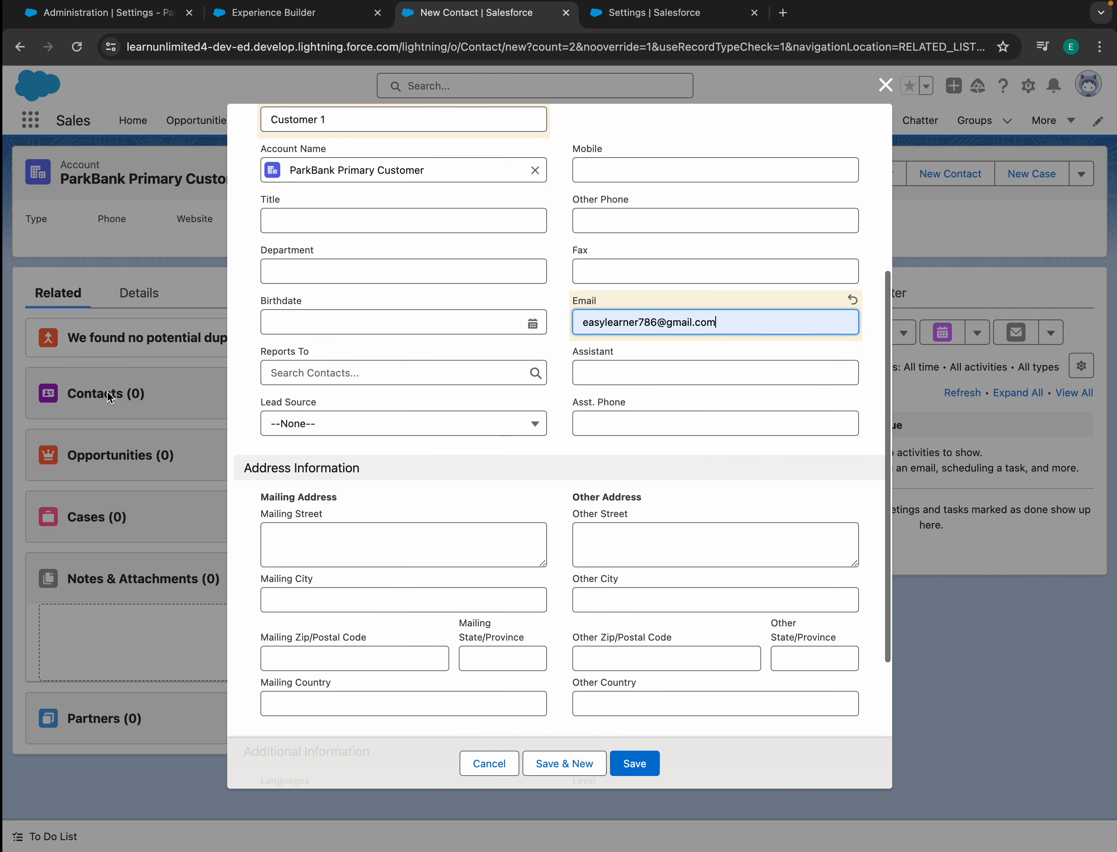
click(643, 770)
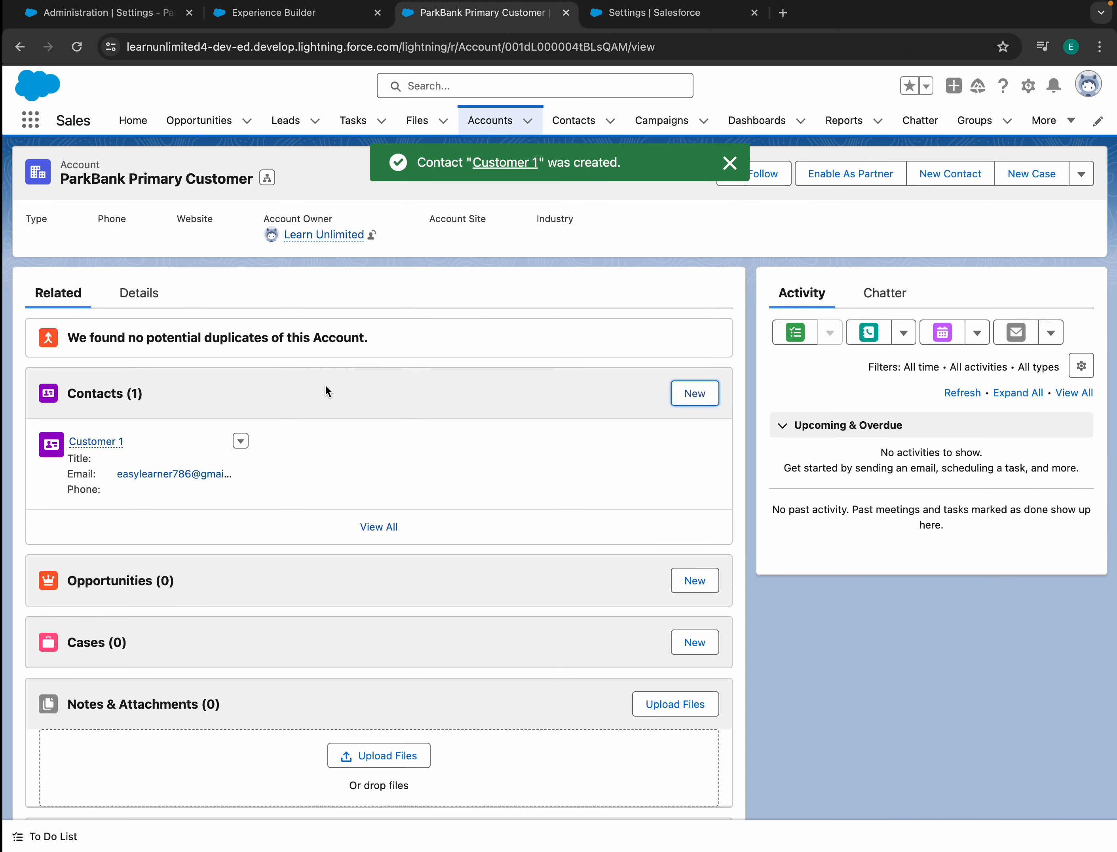
click(730, 163)
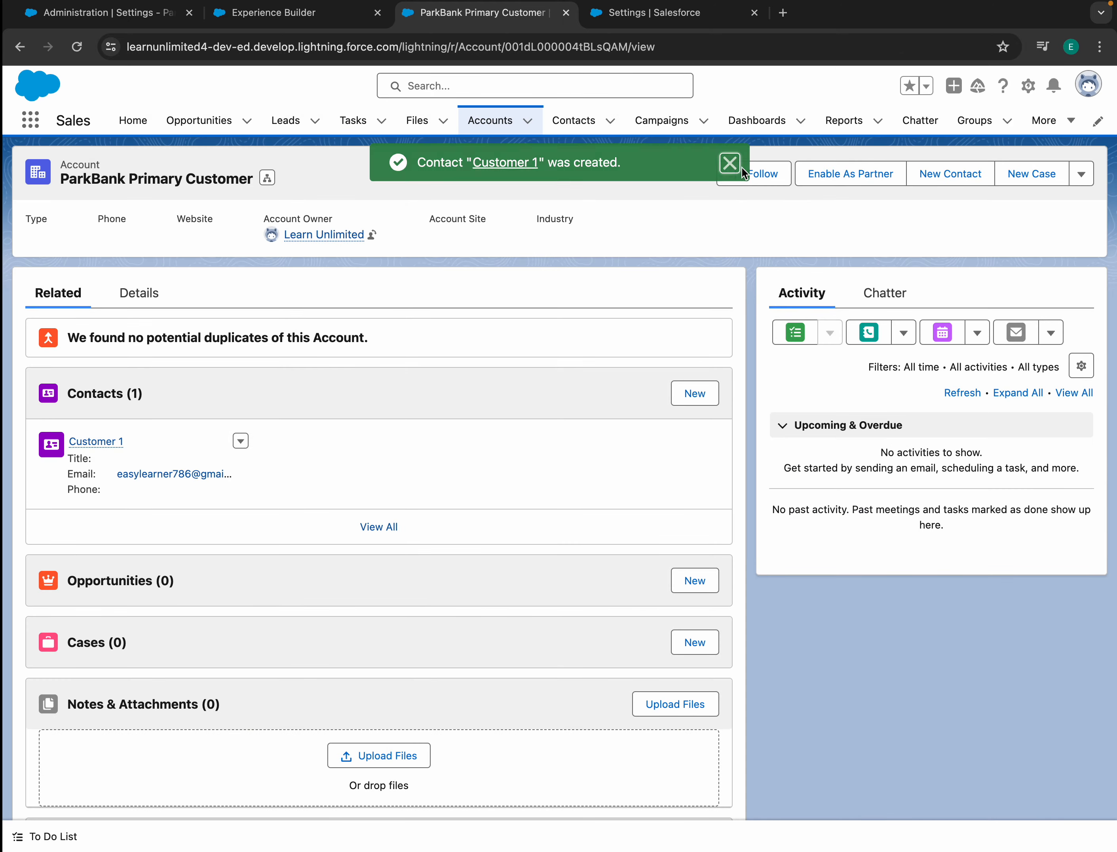
click(856, 174)
click(741, 505)
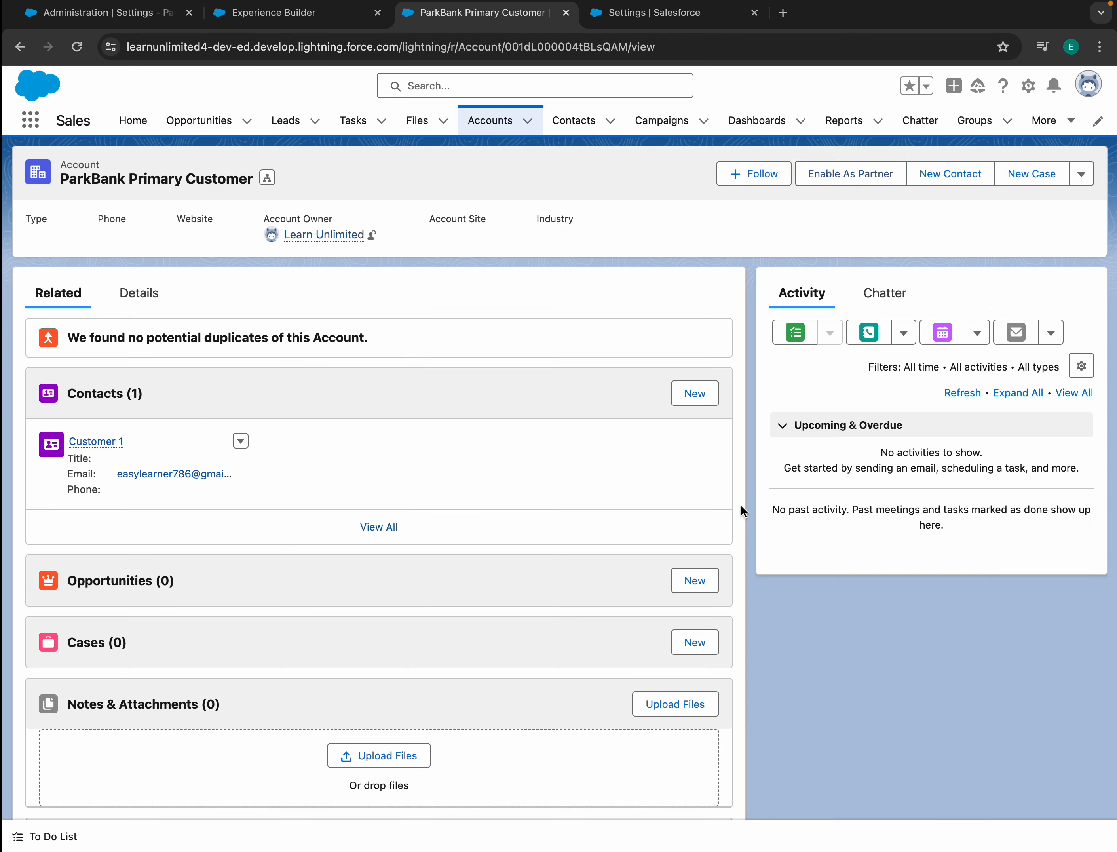
- Start a community user for the Customer 1 contact, changing the username before @ to 'customer1'
click(102, 442)
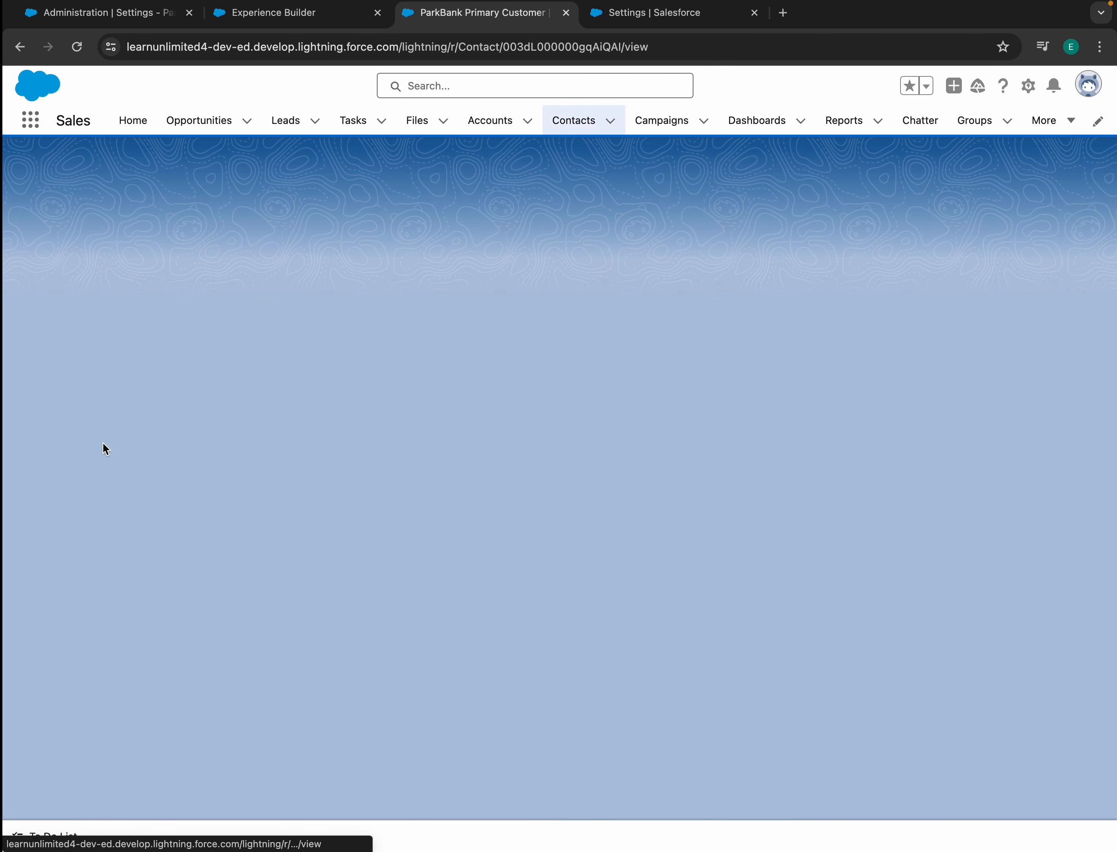
click(830, 174)
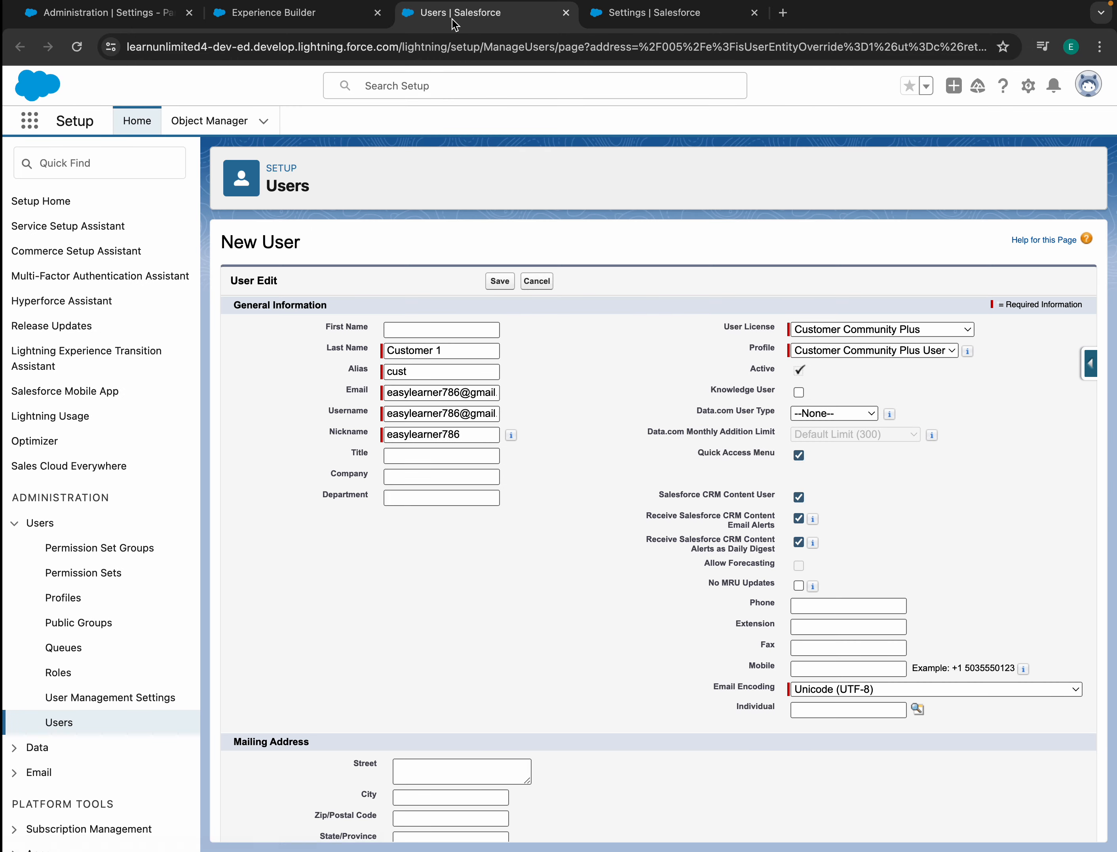
click(394, 413)
drag(394, 413, 520, 406)
key(Right)
drag(440, 416, 387, 414)
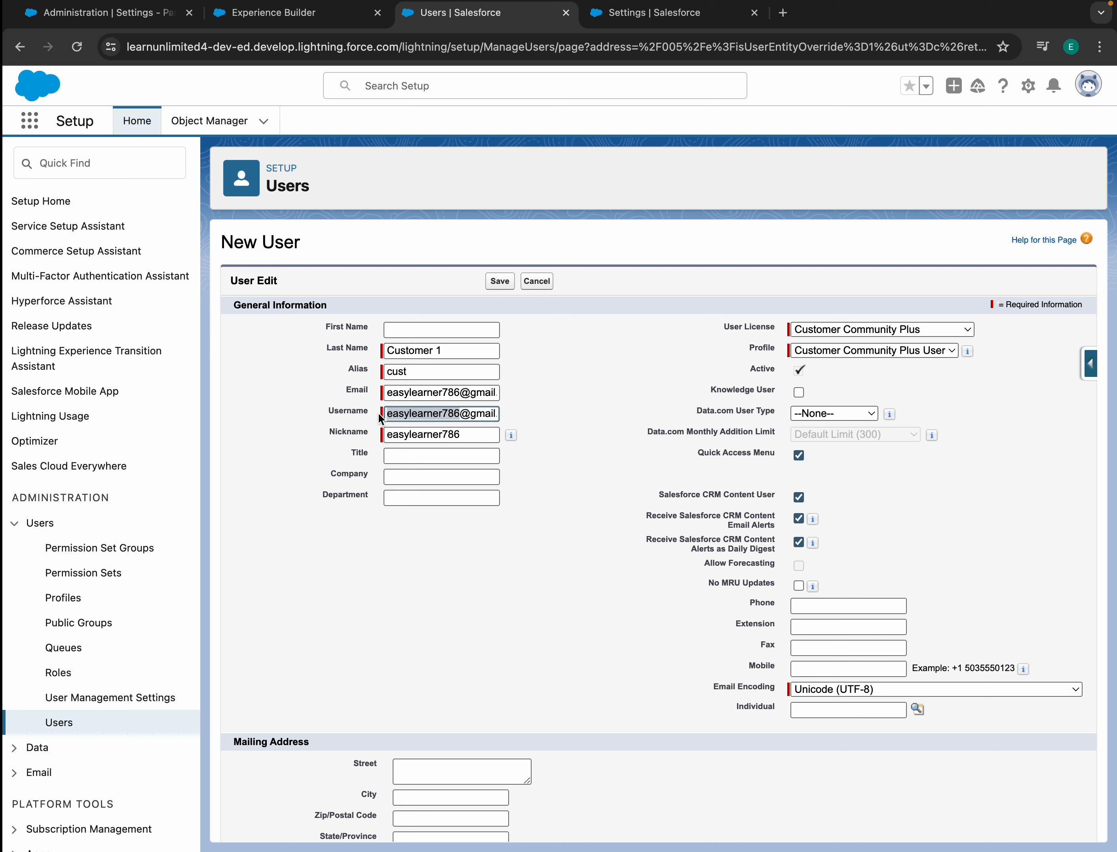
key(BackSpace)
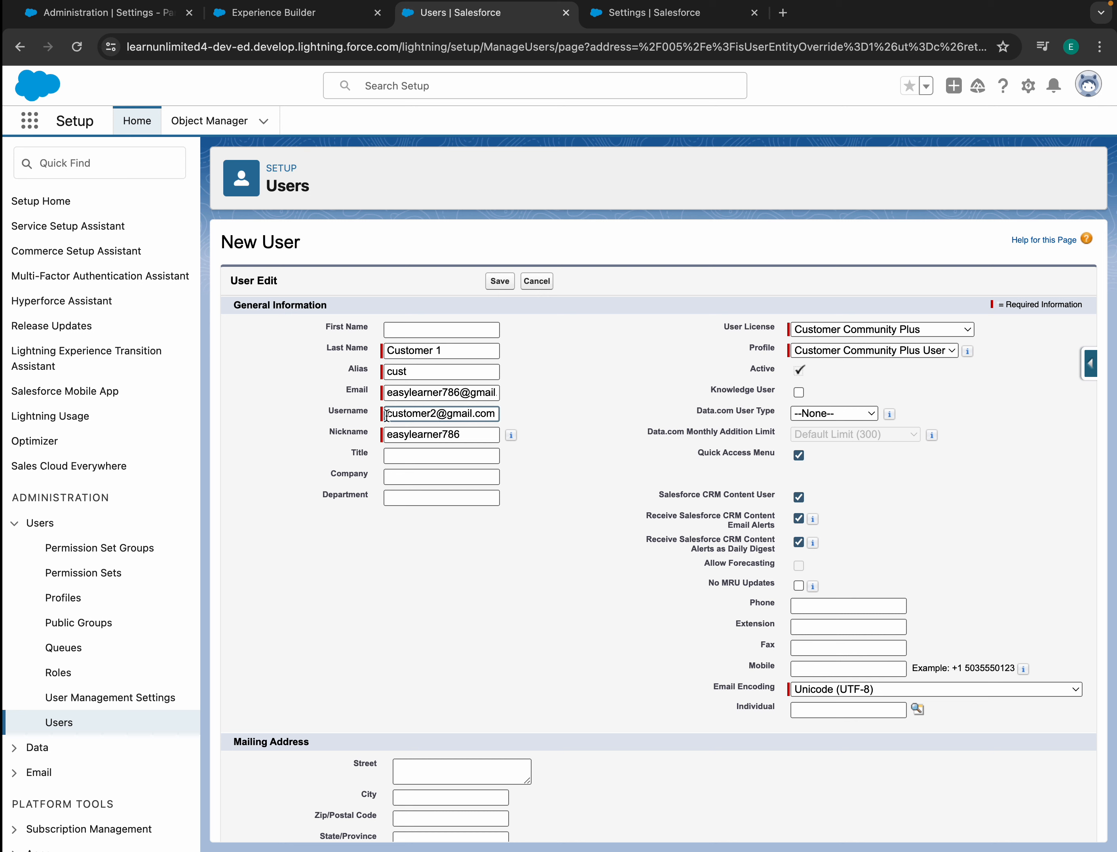
- Check the site's Members settings, then return to the new user form
click(829, 331)
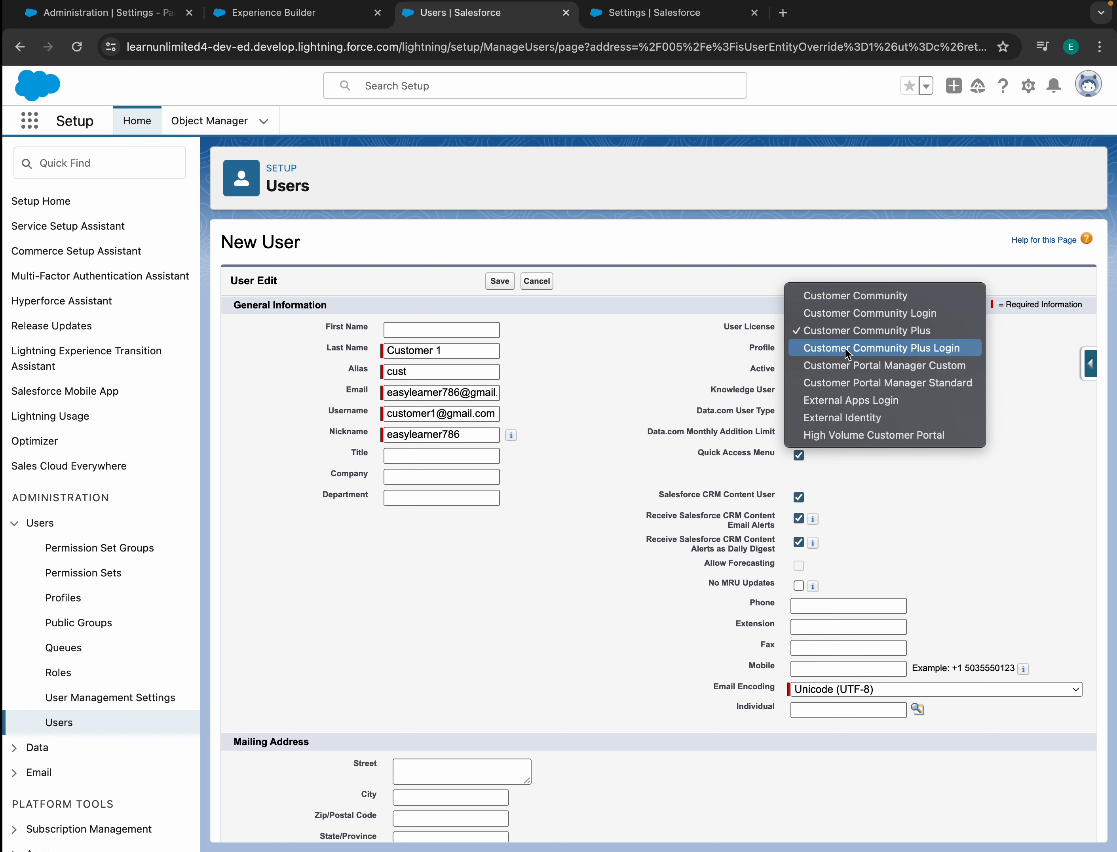
click(84, 13)
click(83, 15)
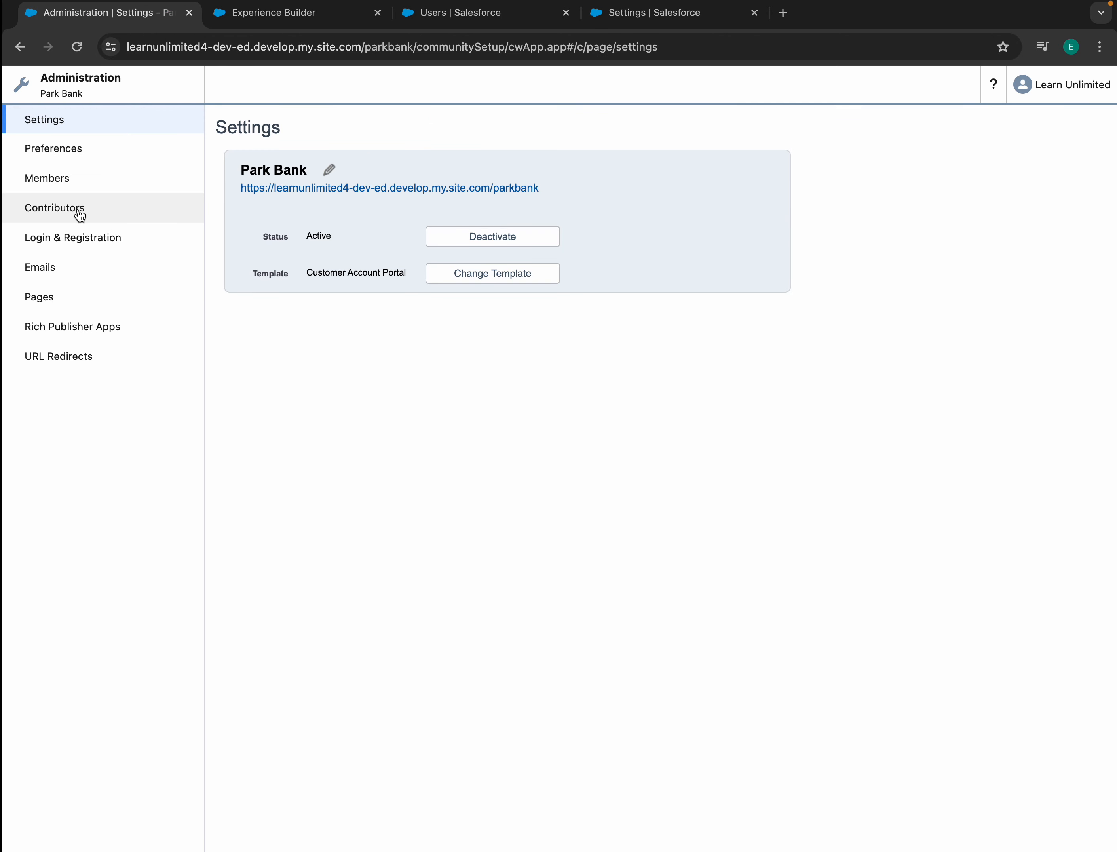
click(59, 179)
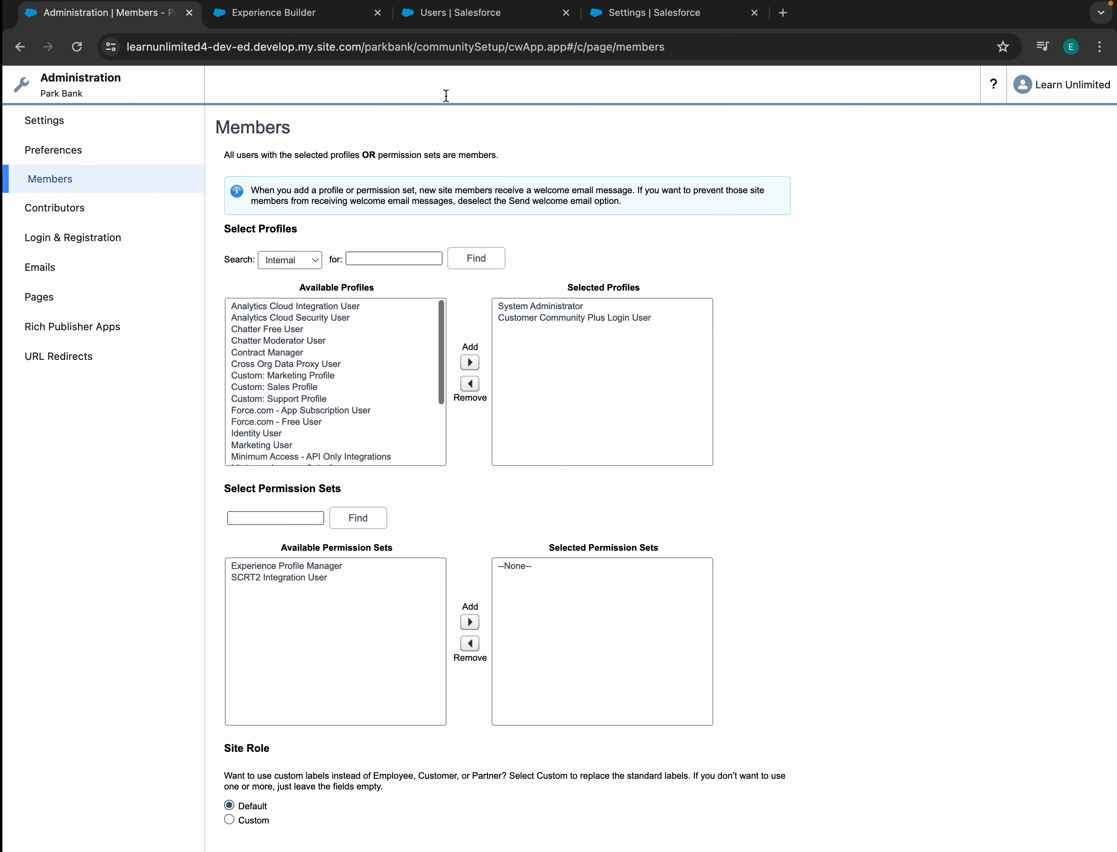
click(556, 14)
- Set licence Customer Community Plus Login and profile Customer Community Plus Login User, then save
click(891, 352)
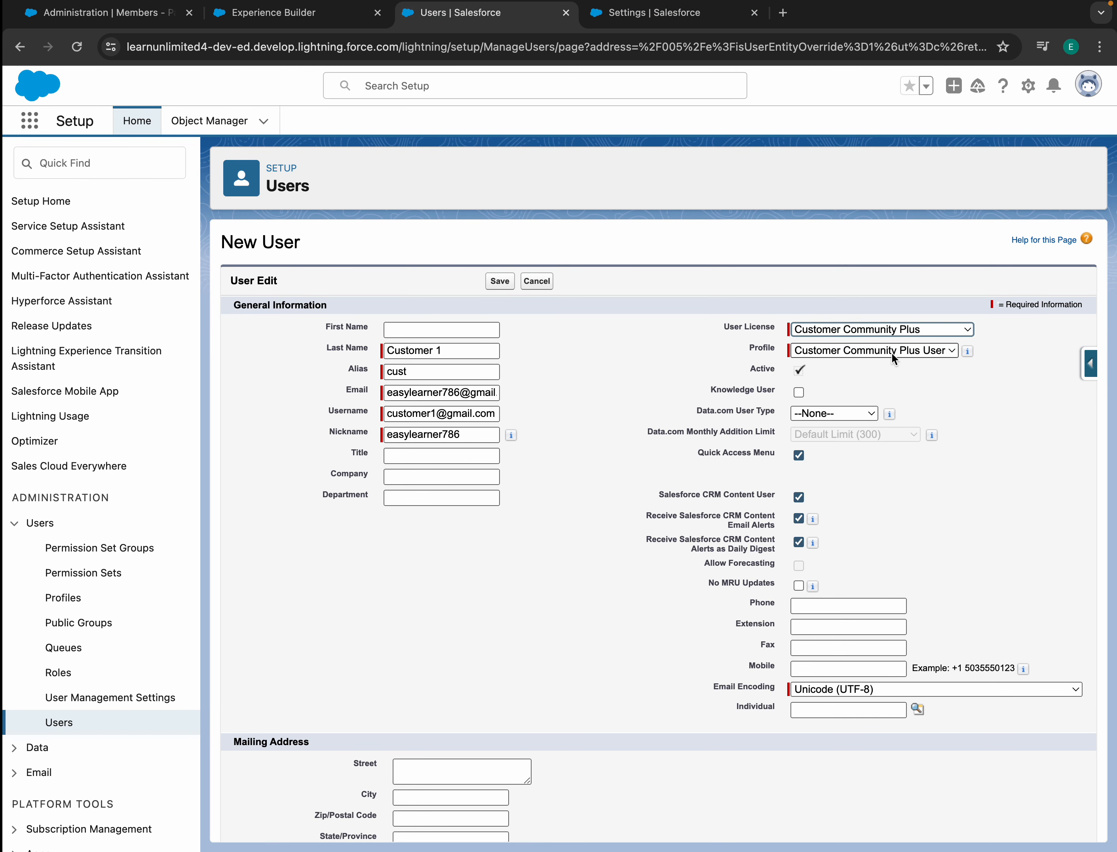
click(893, 351)
click(897, 327)
click(898, 348)
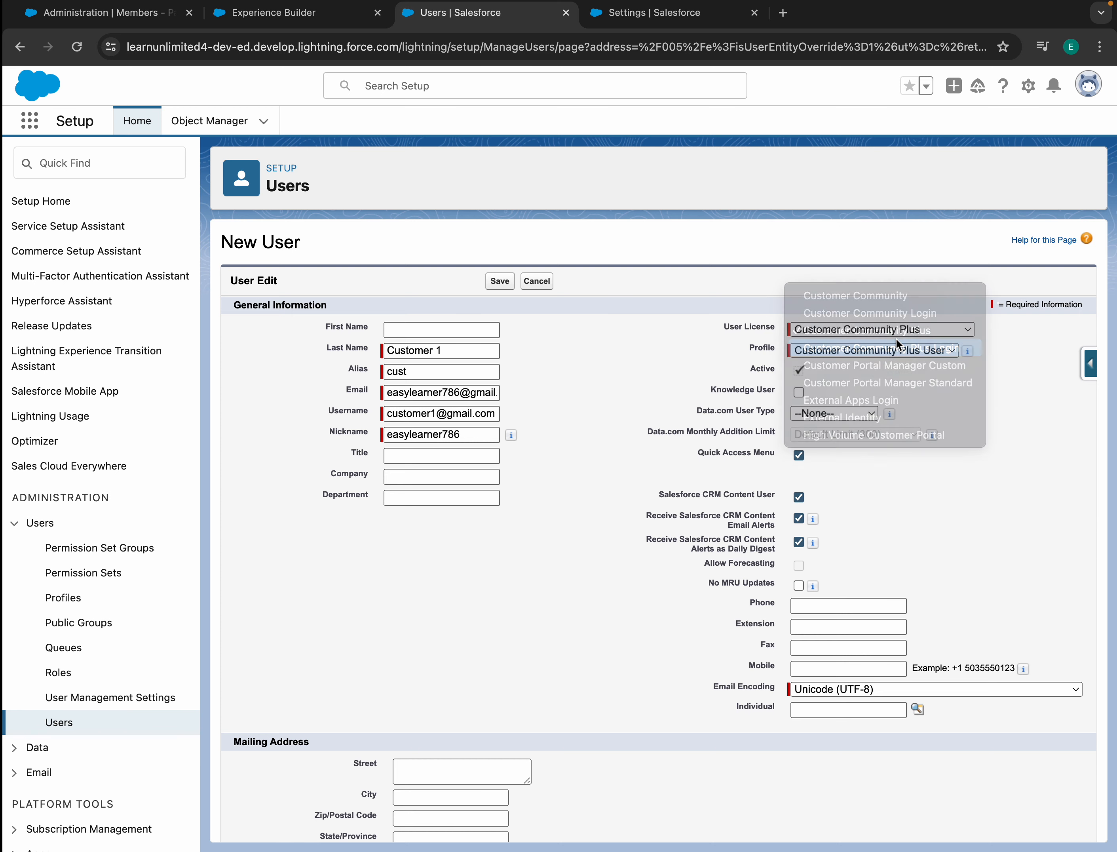
click(900, 351)
click(928, 377)
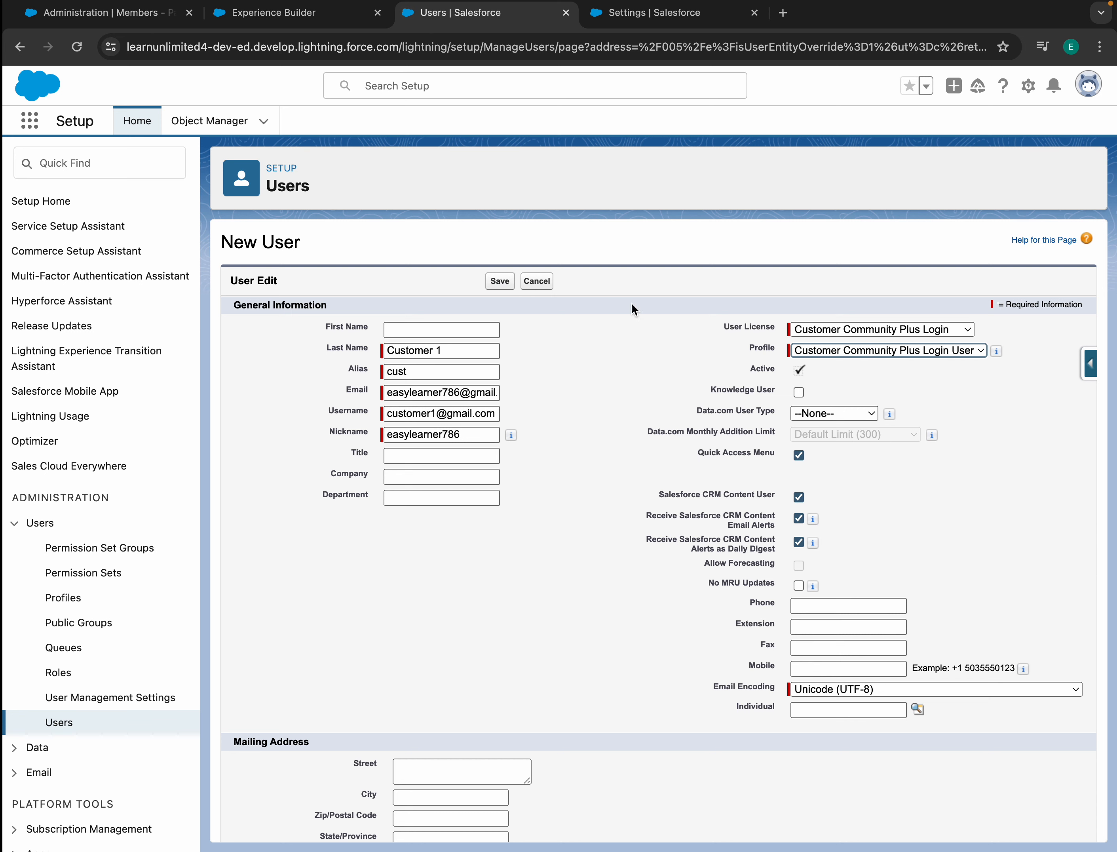
click(503, 284)
click(632, 455)
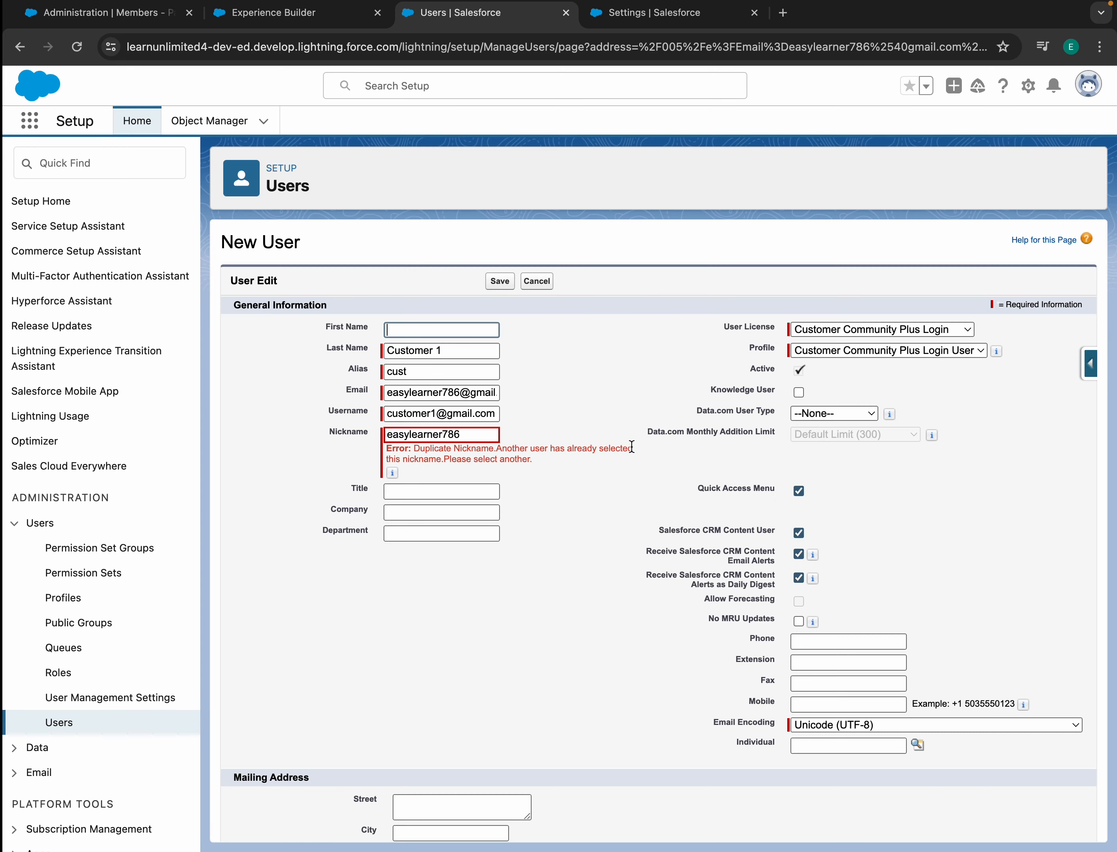
- Replace the duplicate nickname and save the Customer 1 user, accepting the welcome e-mail notice
drag(481, 439, 322, 419)
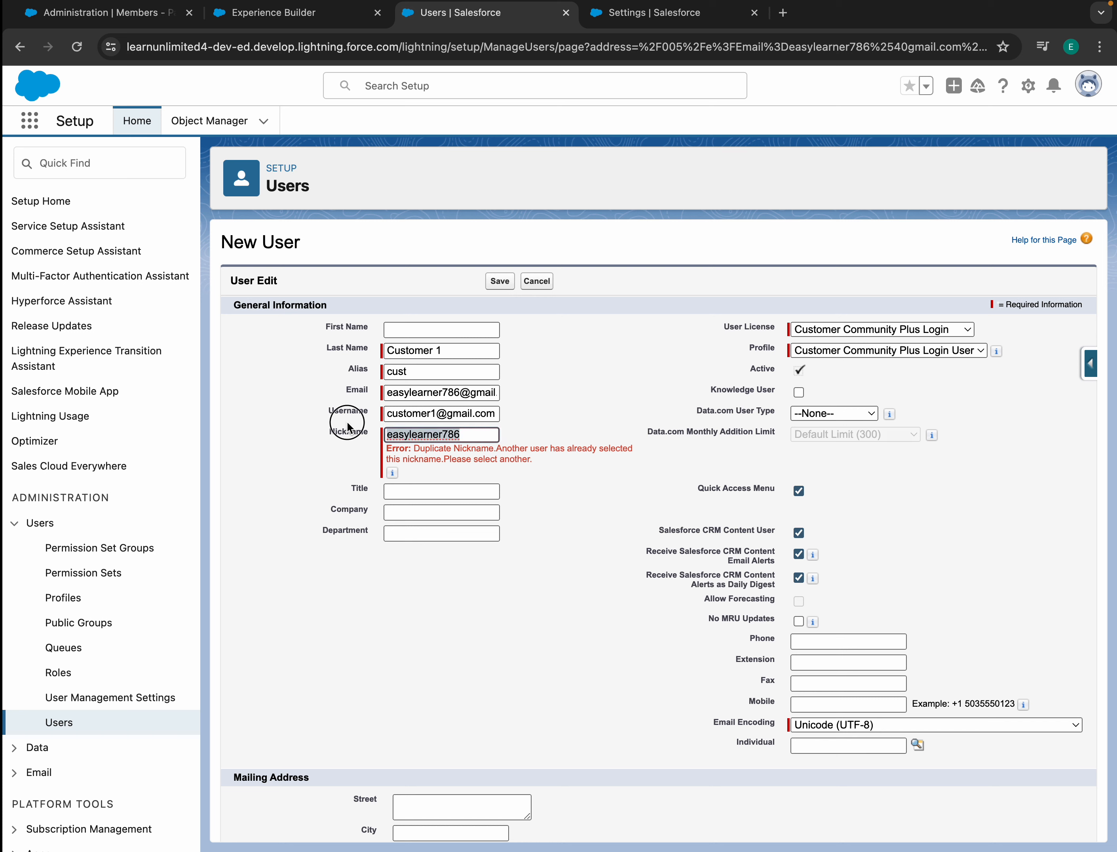
key(BackSpace)
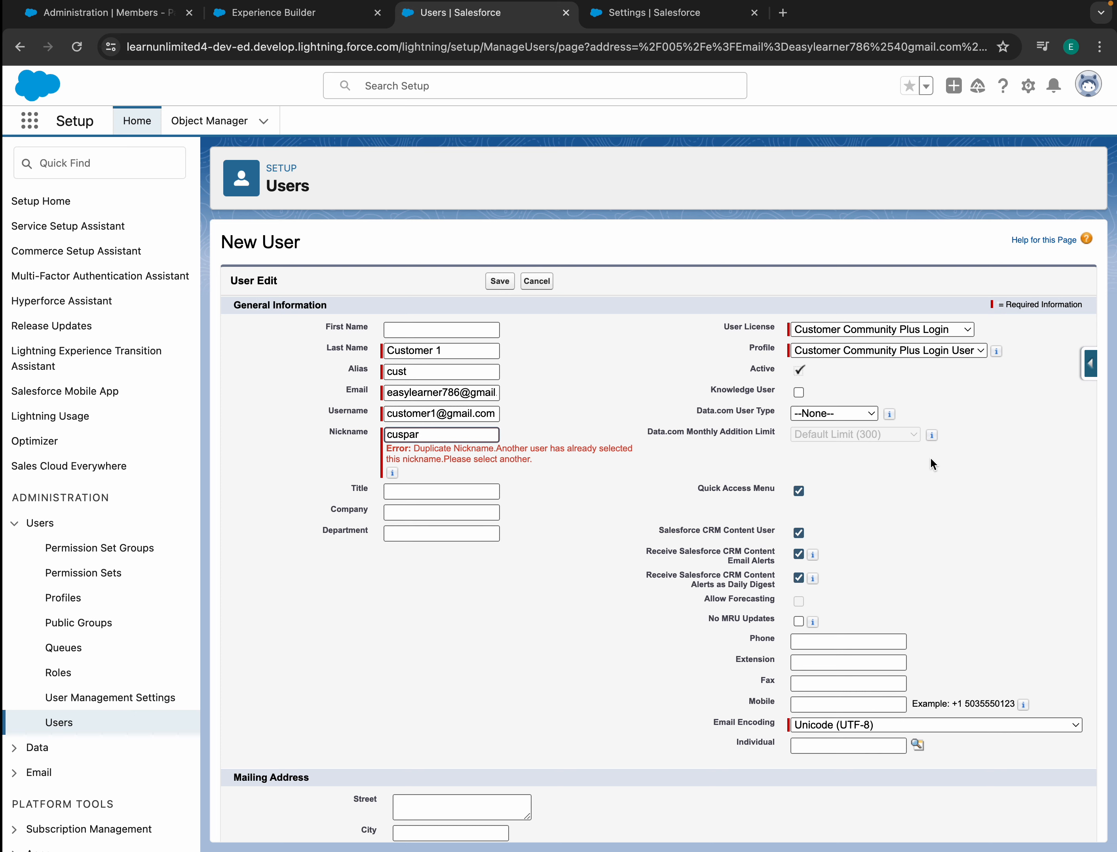
click(499, 281)
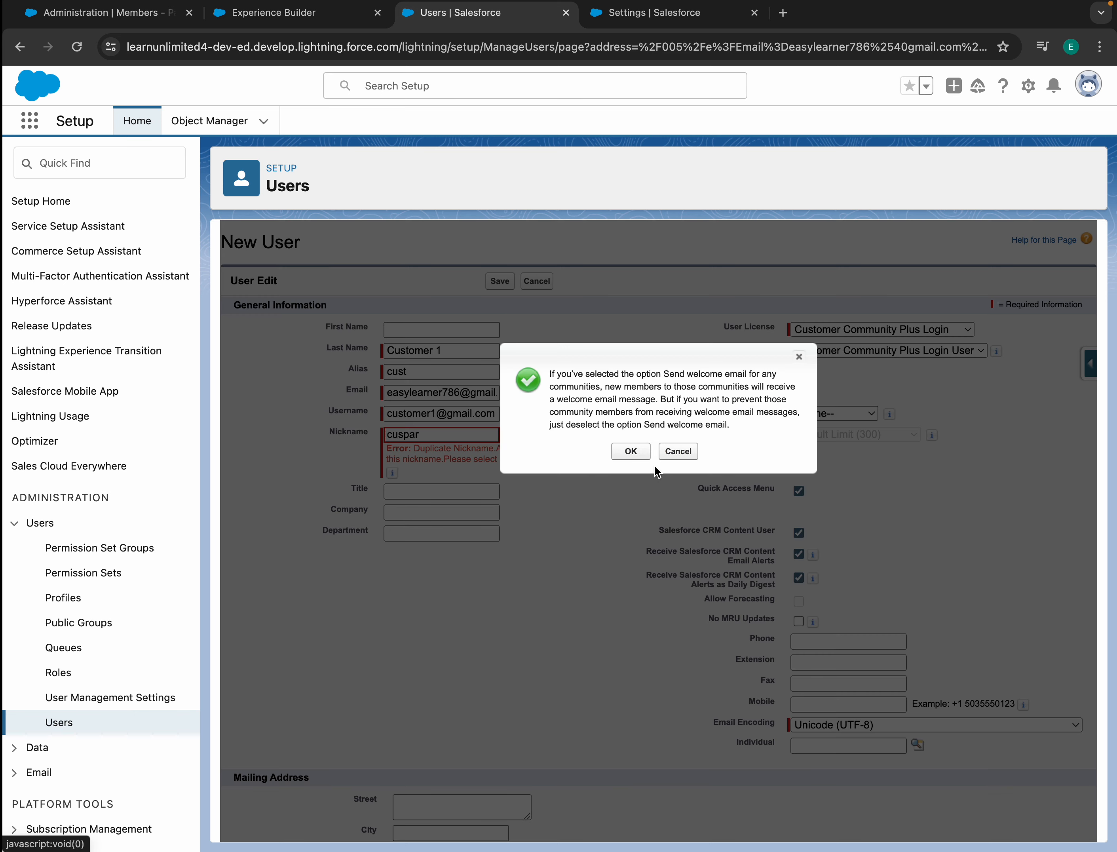
click(637, 455)
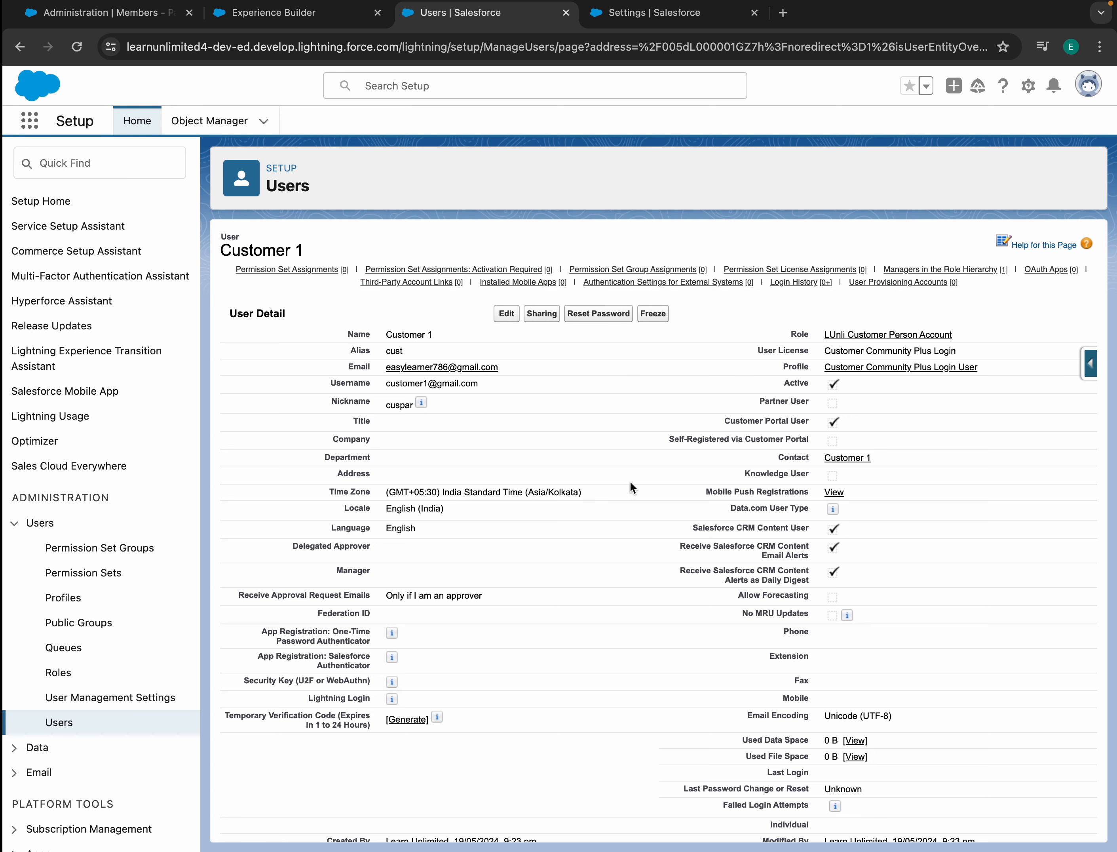
- Open the Customer Community Plus Login User profile and review its object permissions and page layouts
click(914, 367)
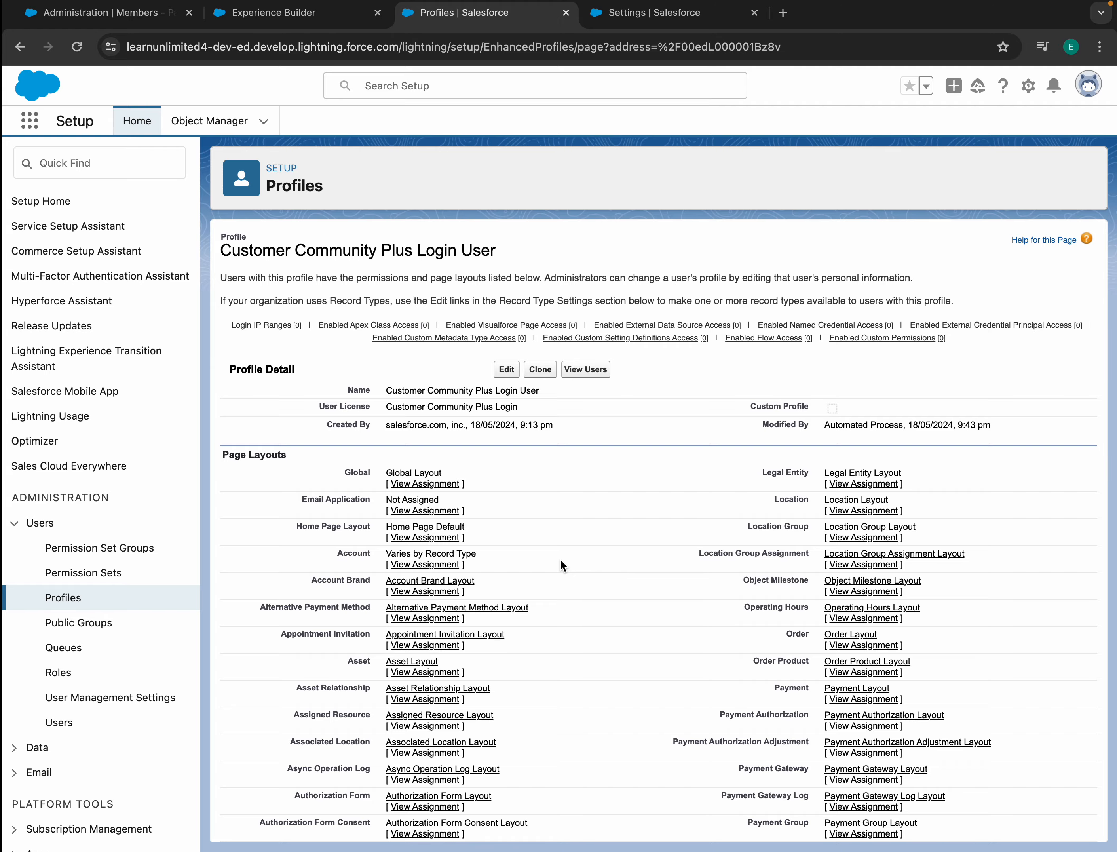
scroll(560, 558, down, 20)
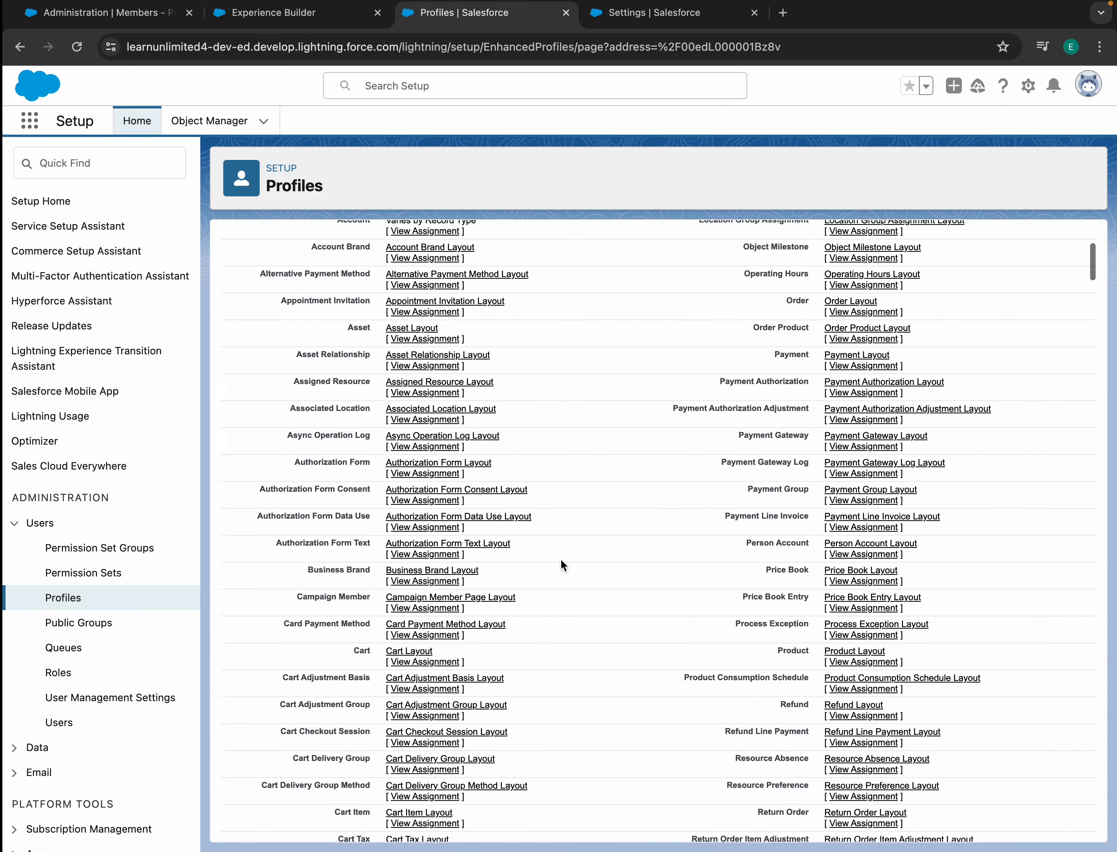
scroll(560, 558, down, 20)
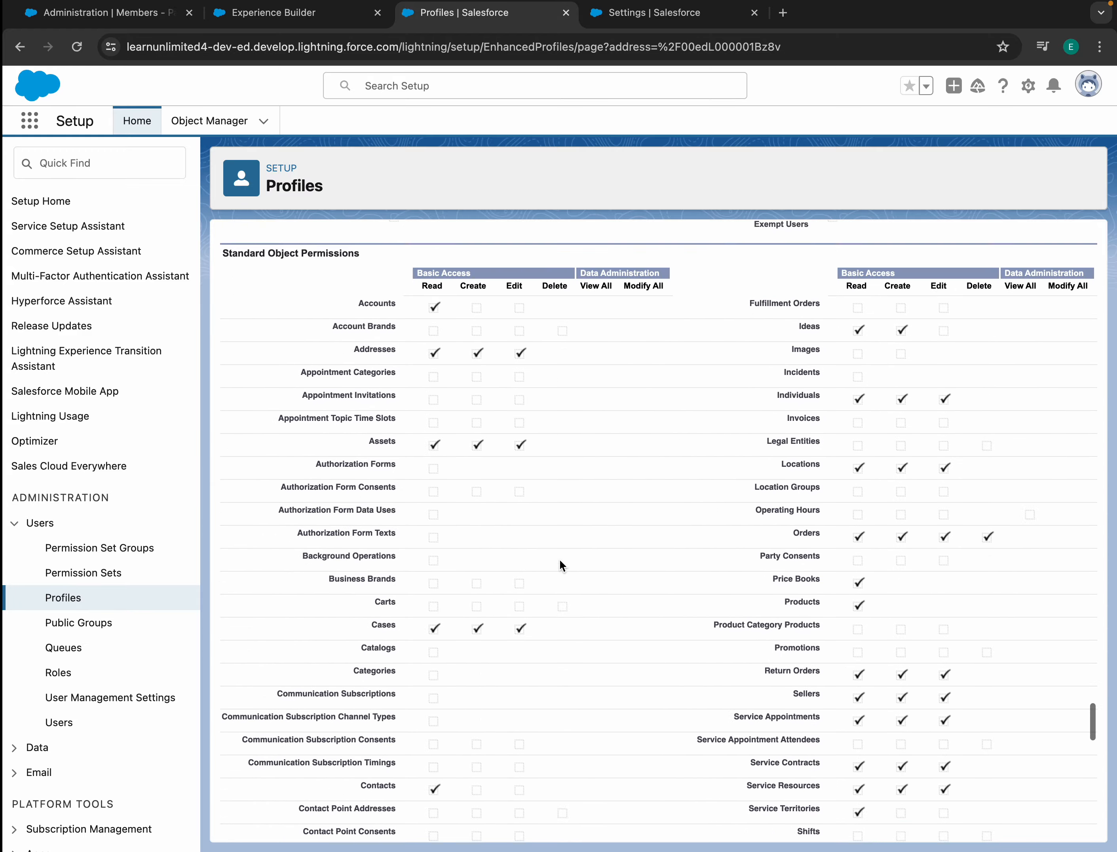
scroll(560, 559, up, 8)
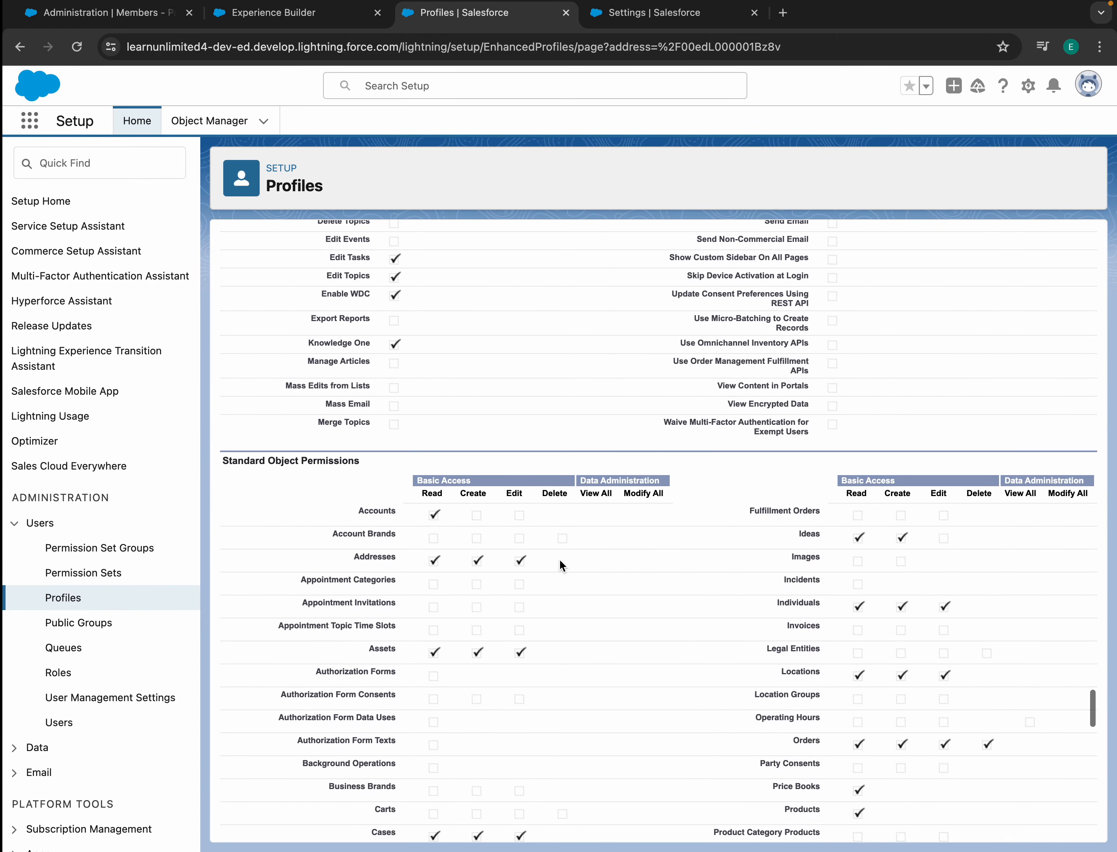
scroll(559, 558, down, 3)
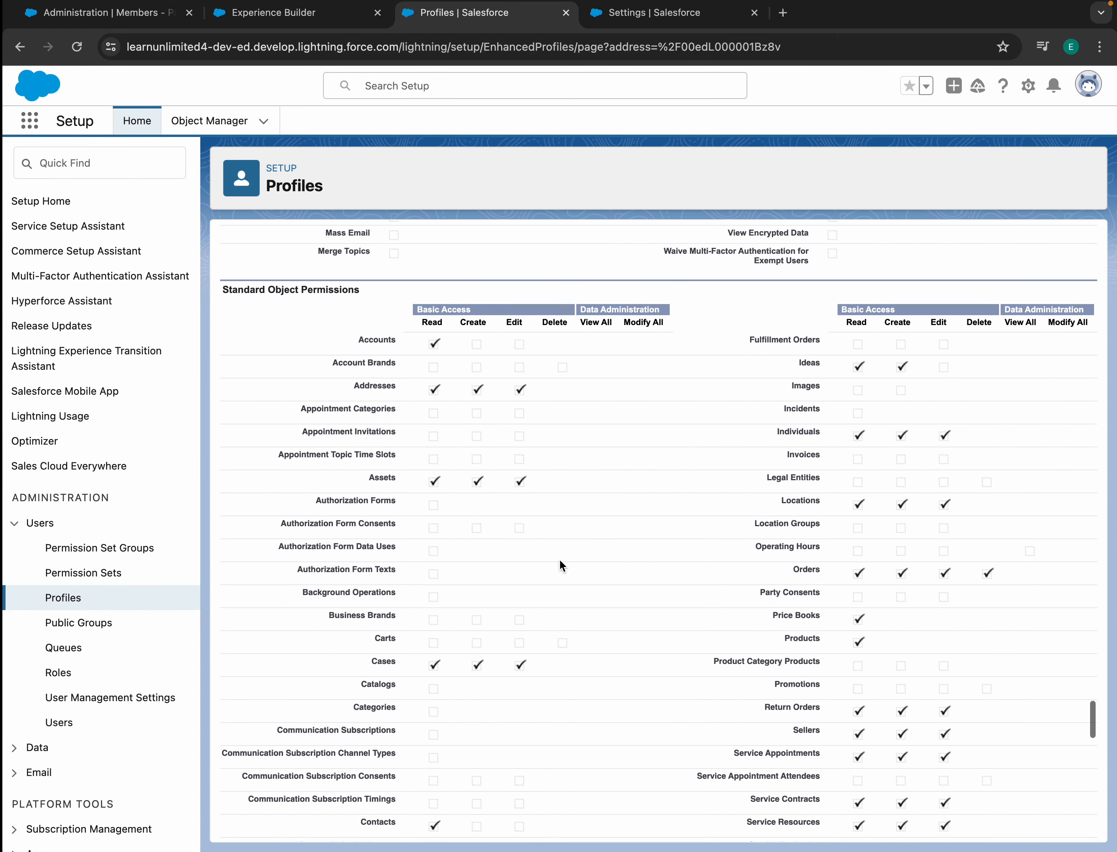
scroll(560, 559, down, 6)
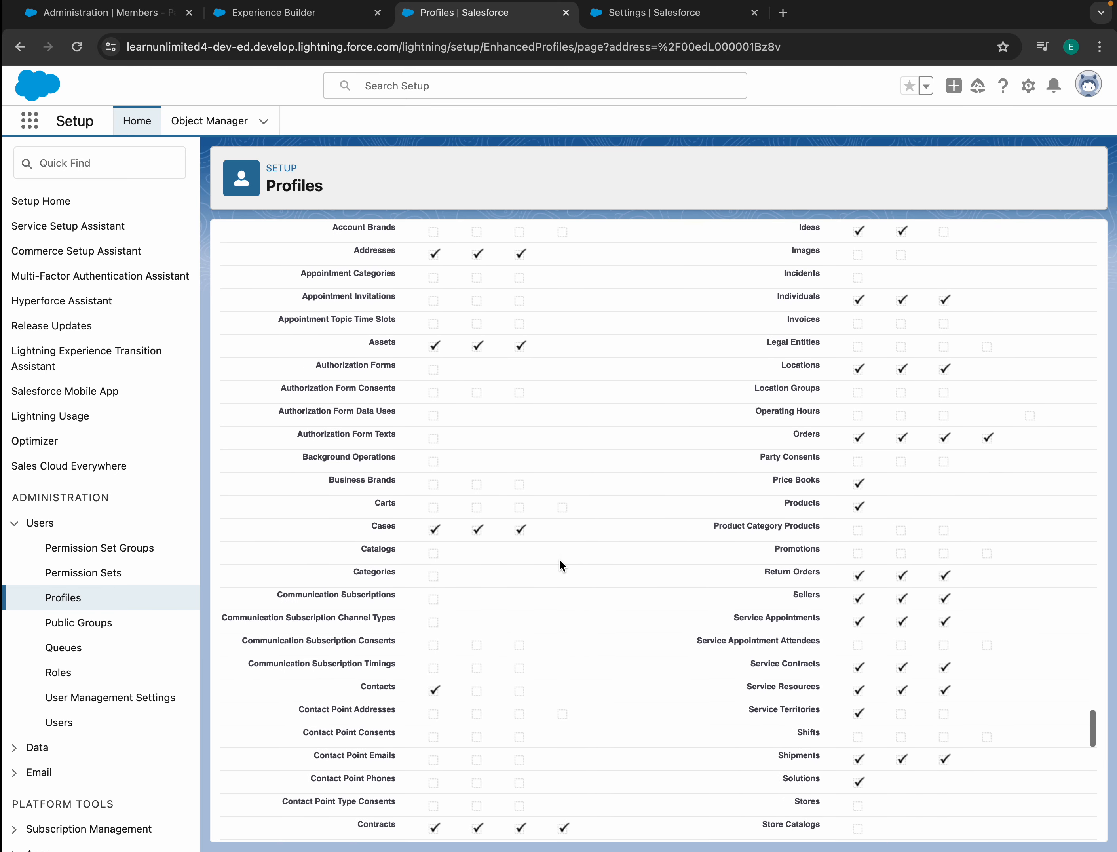
scroll(412, 710, down, 13)
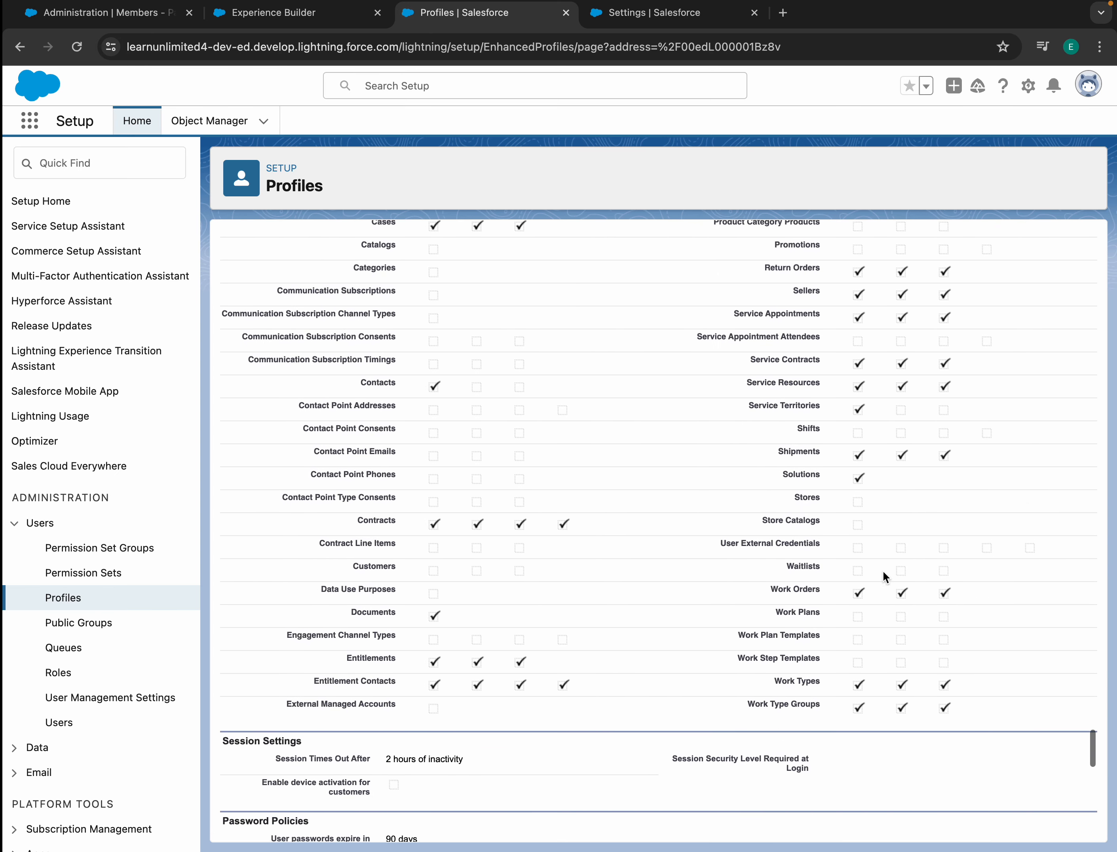
scroll(800, 369, up, 15)
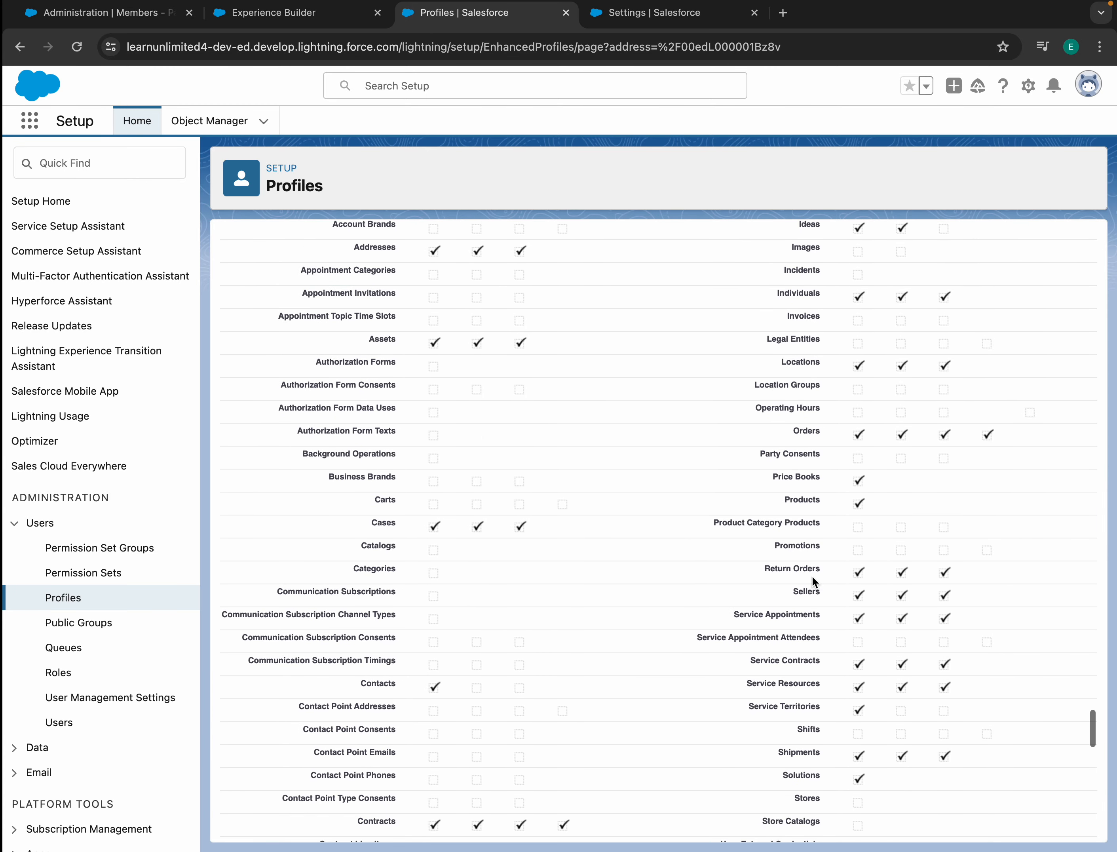
scroll(790, 480, up, 3)
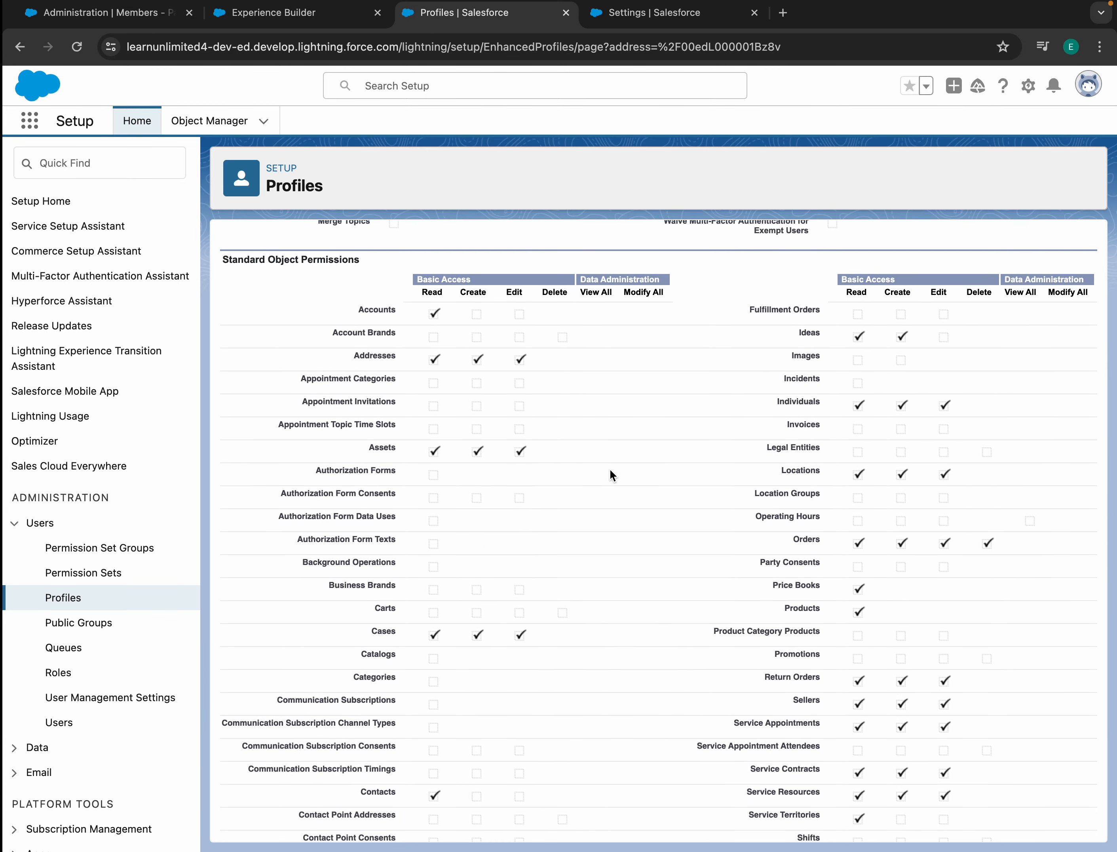
scroll(610, 469, up, 20)
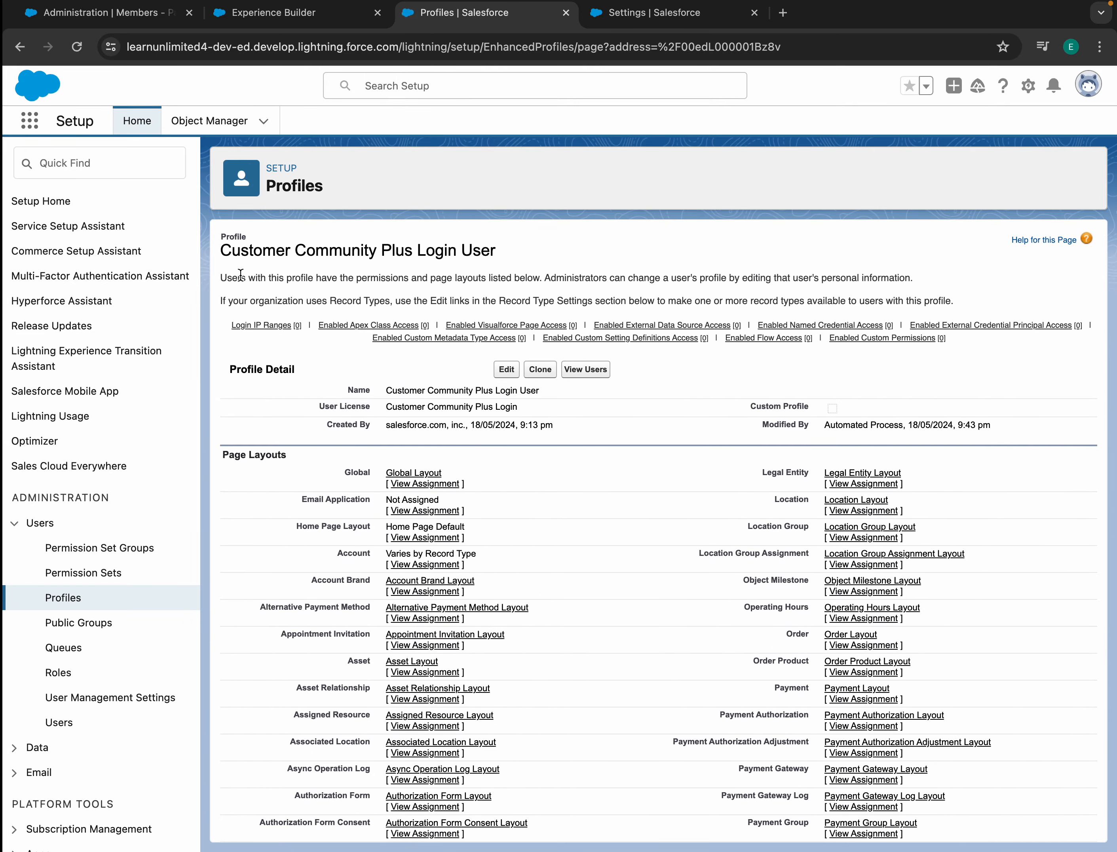
drag(226, 253, 510, 263)
click(511, 261)
mouse_move(806, 326)
- Find Customer 1 via the App Launcher's Contacts and log in to Experience as that user
click(31, 122)
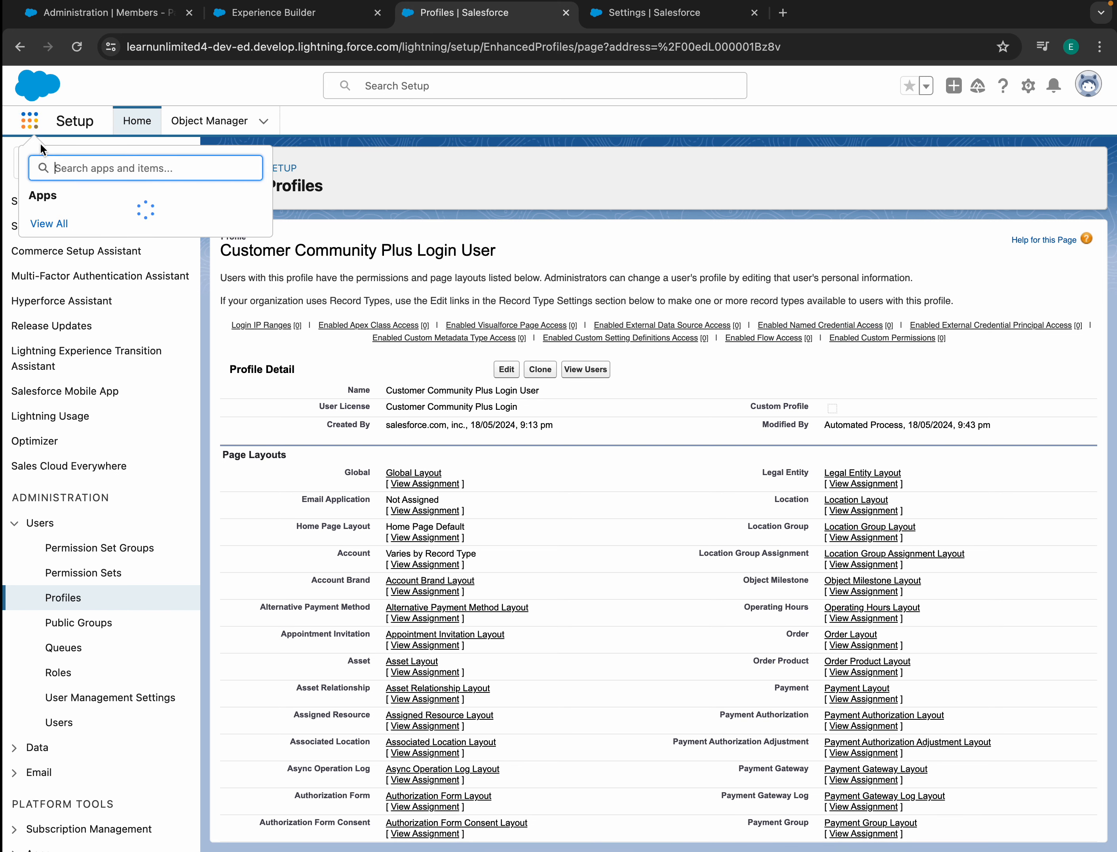
text(conta)
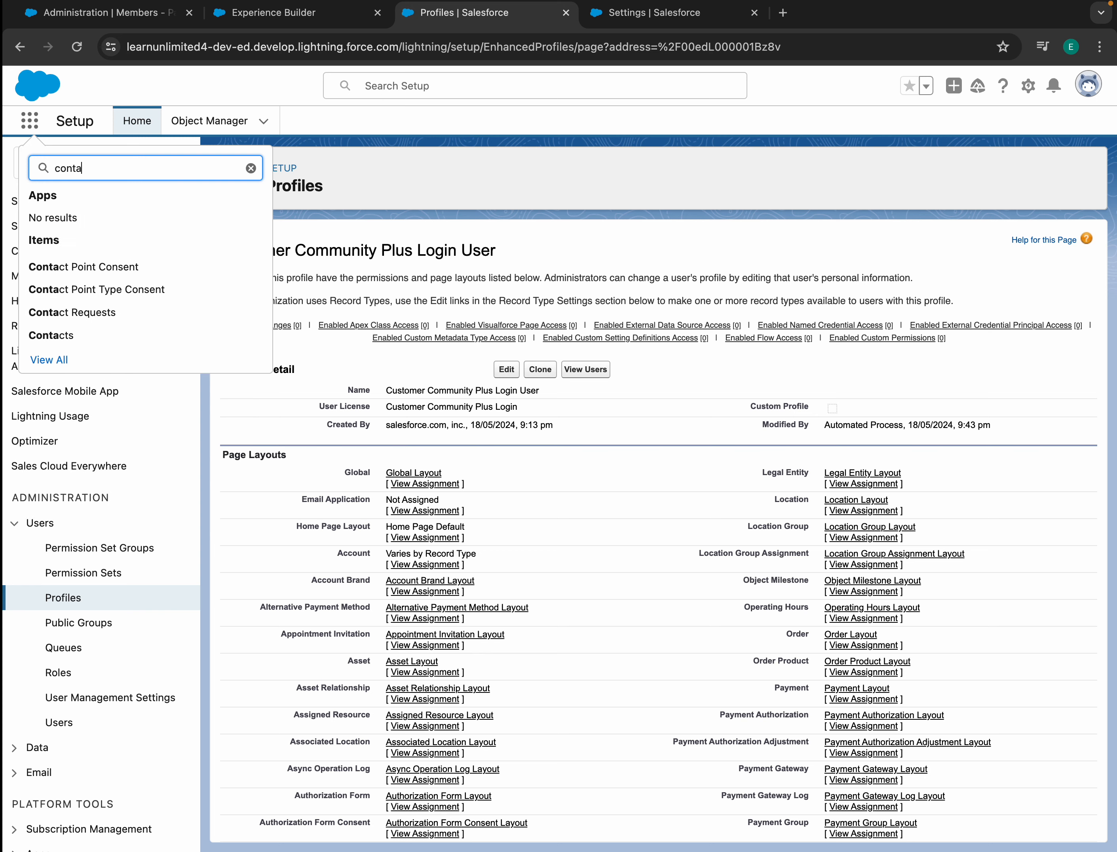
click(69, 335)
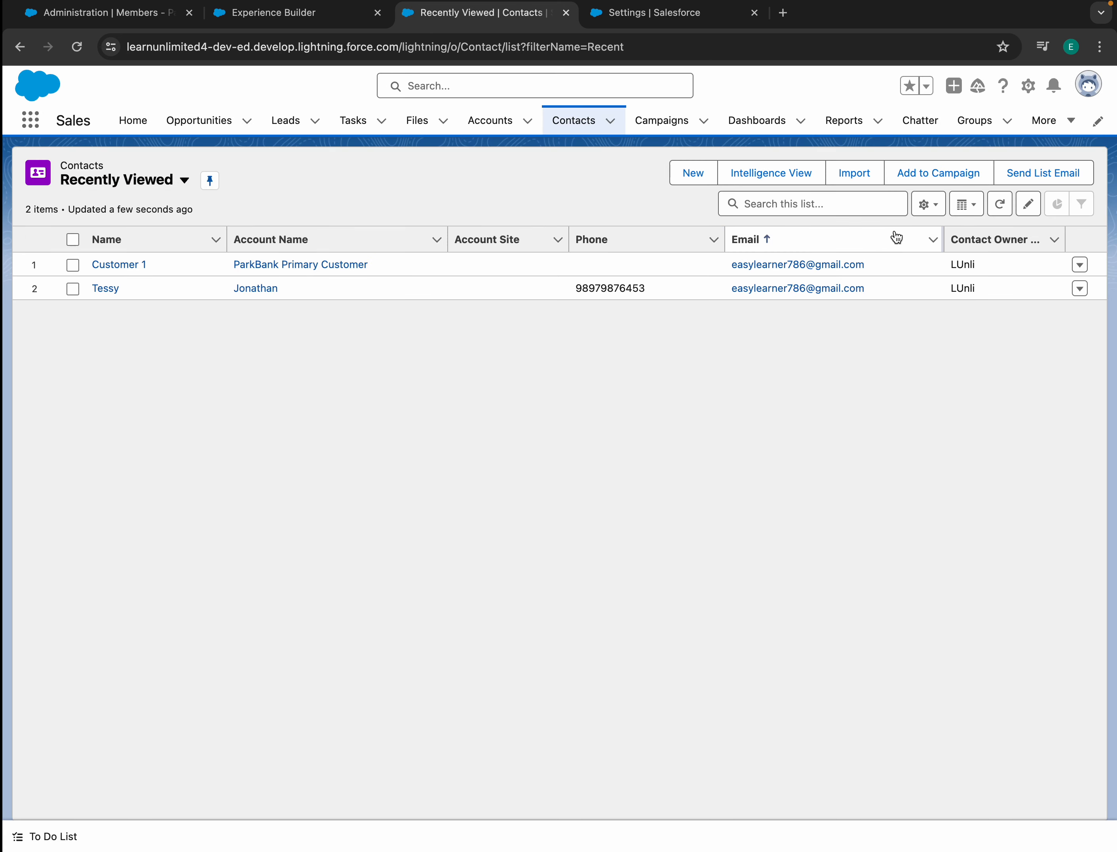
click(124, 265)
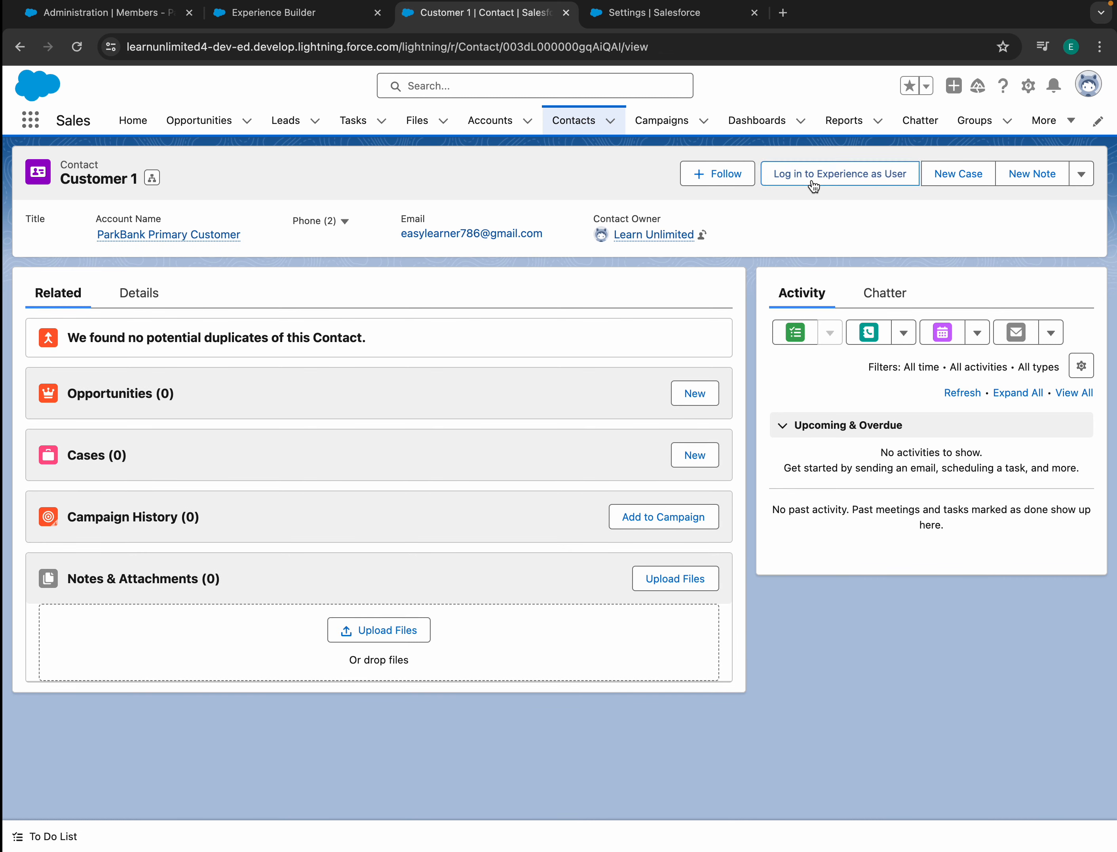
click(813, 183)
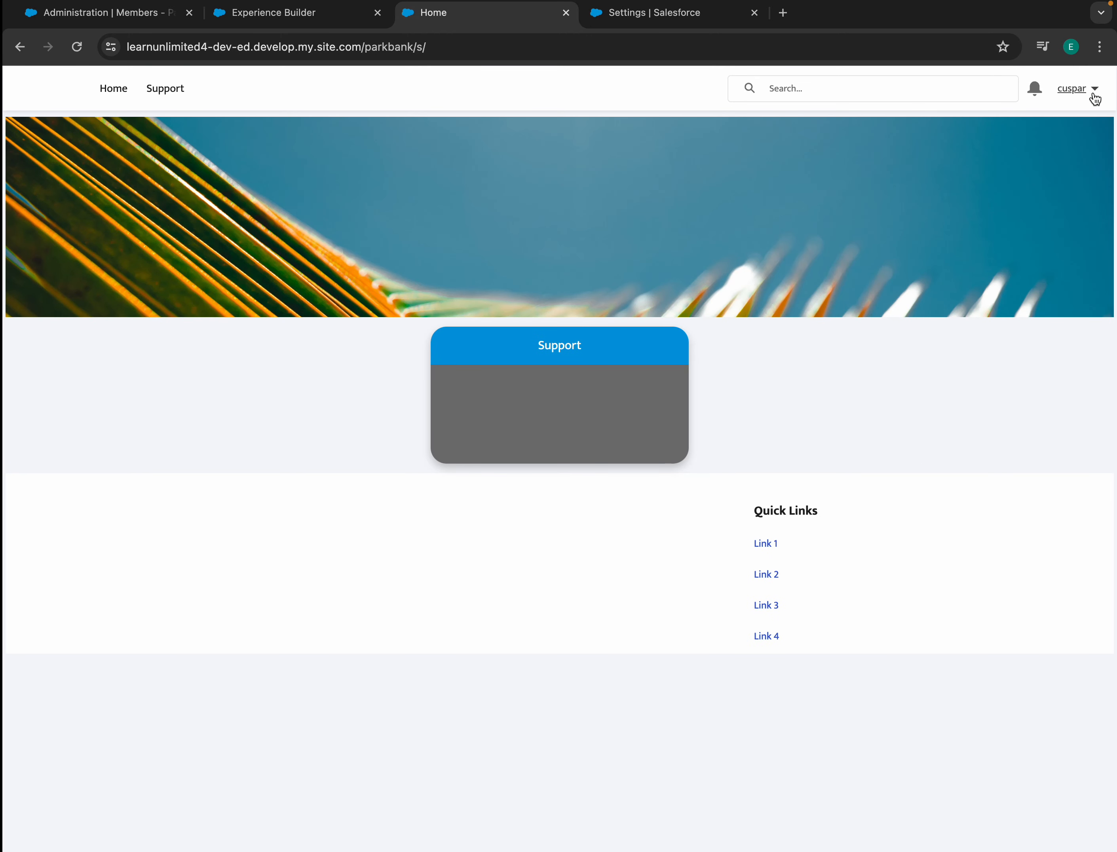
- Log out of the Park Bank site and submit the saved login credentials
click(1068, 98)
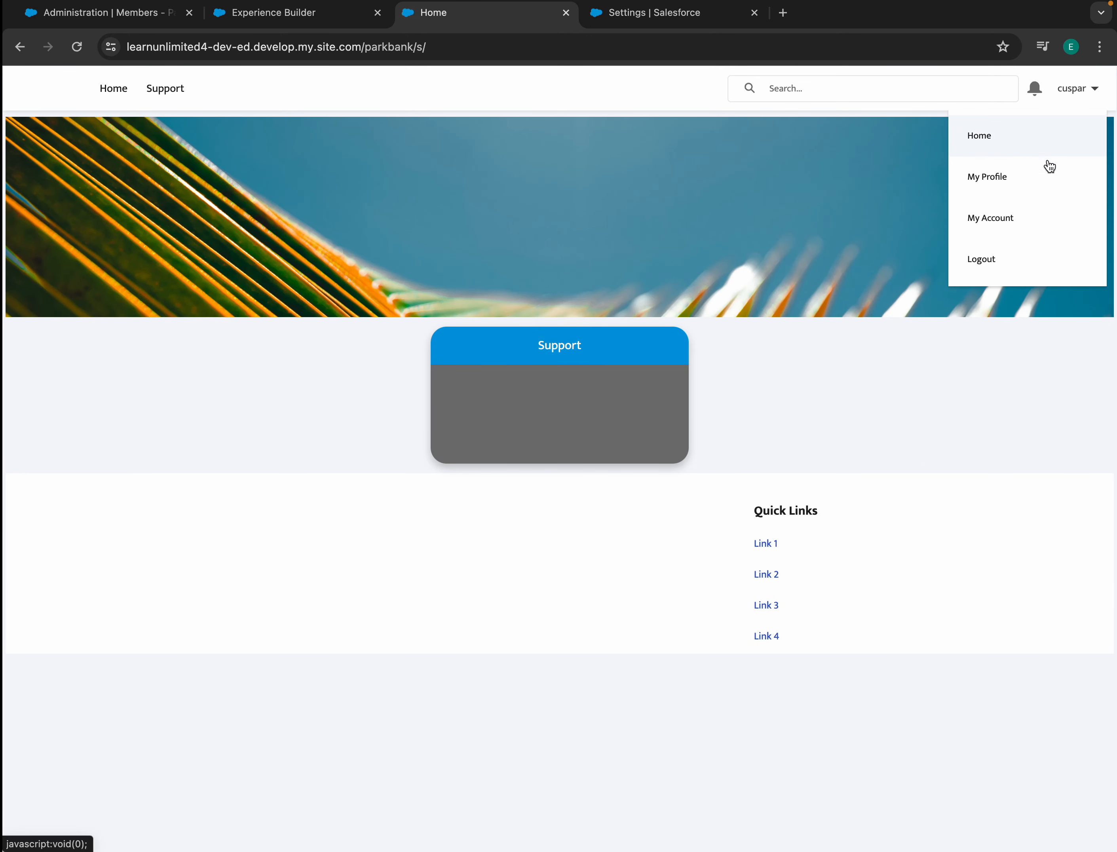
click(978, 261)
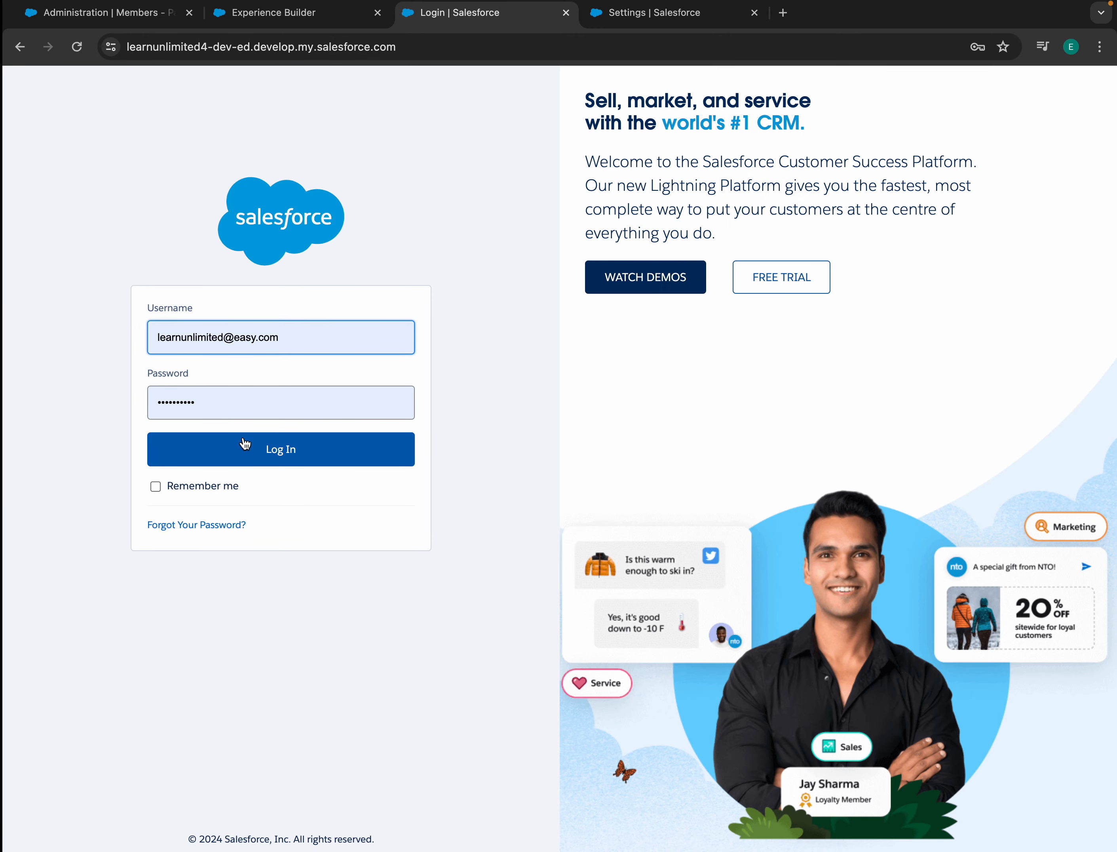
click(244, 452)
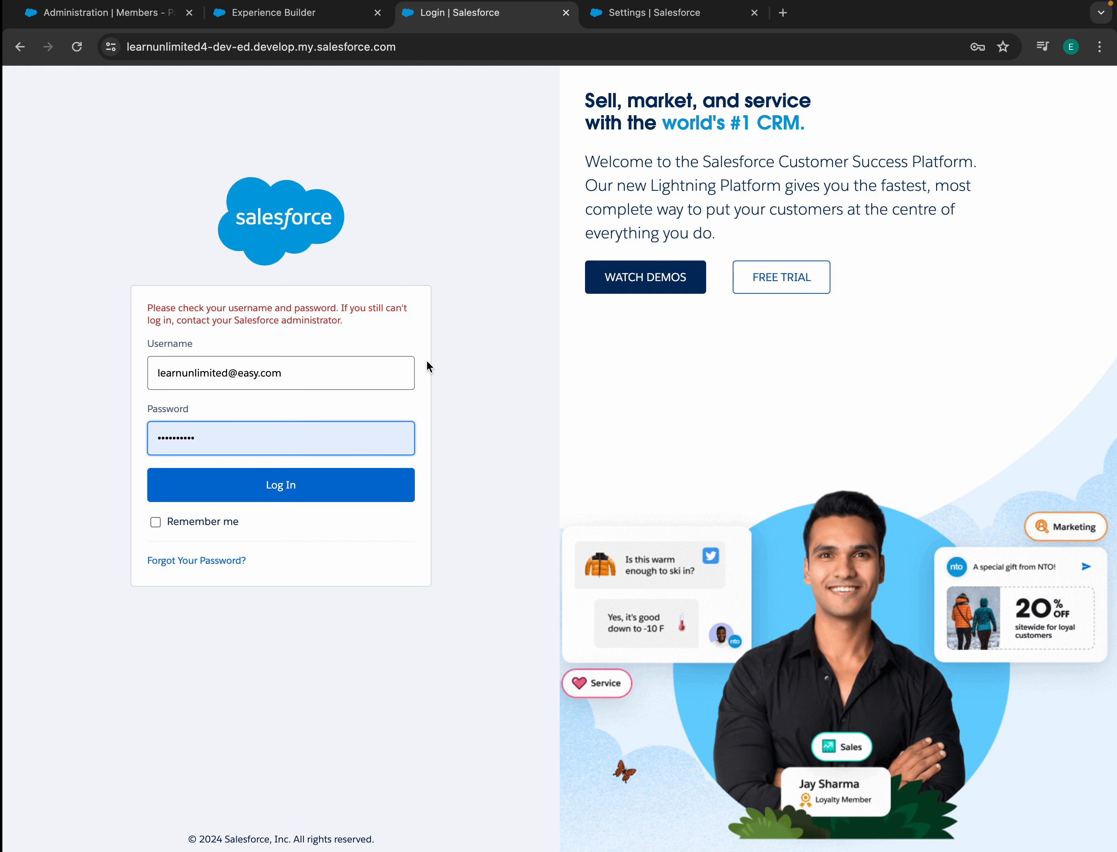
- Go from Experience Builder to Salesforce Setup and sign in again
click(334, 15)
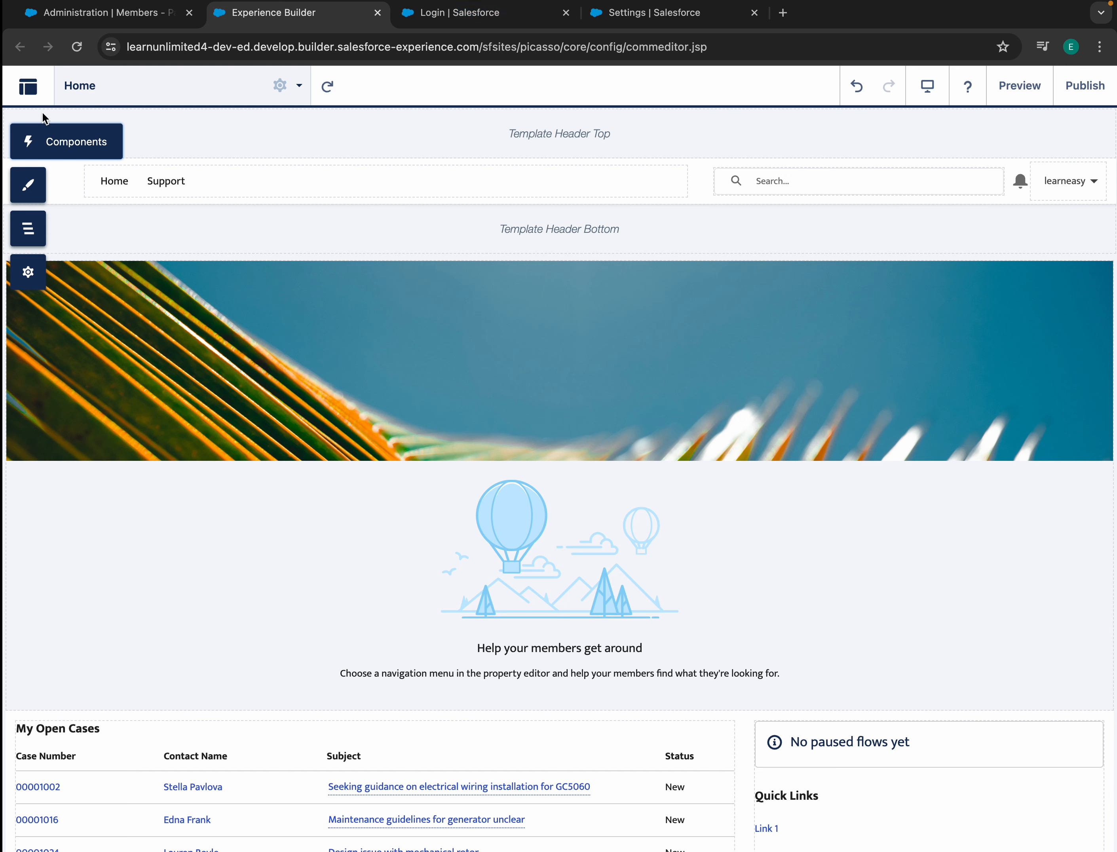
click(28, 86)
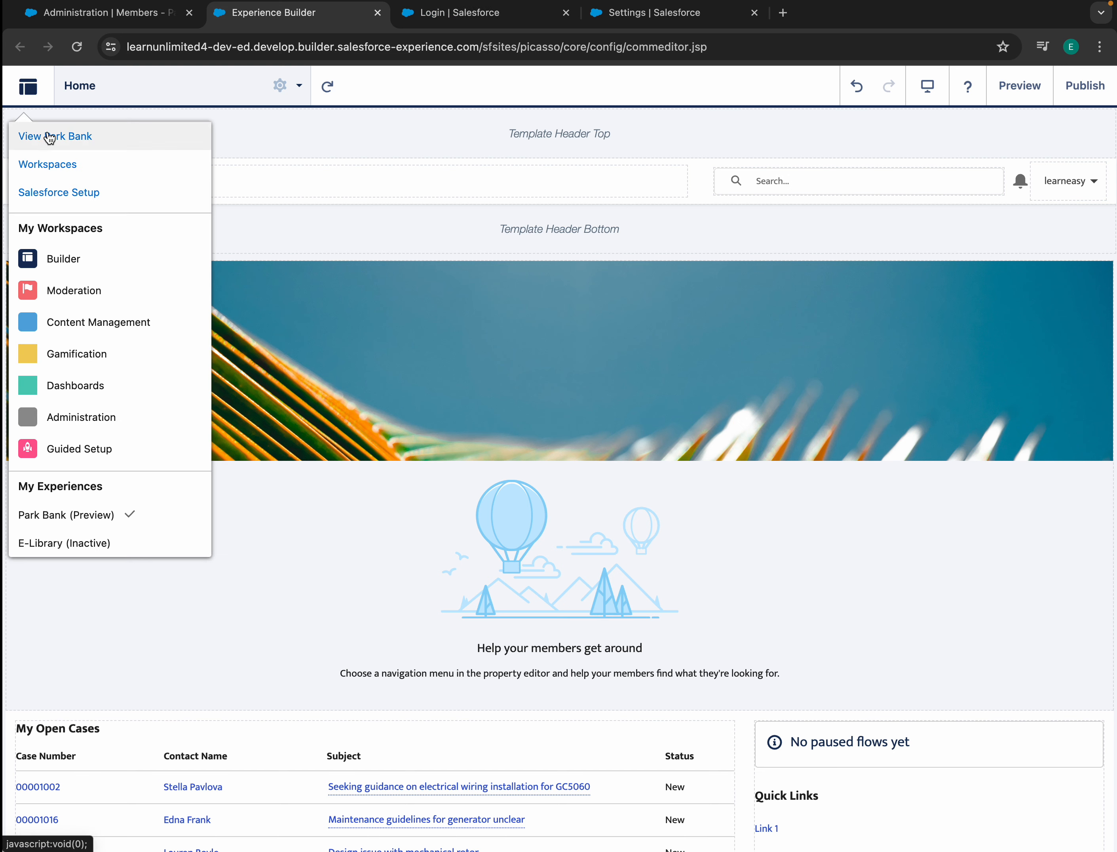
click(59, 193)
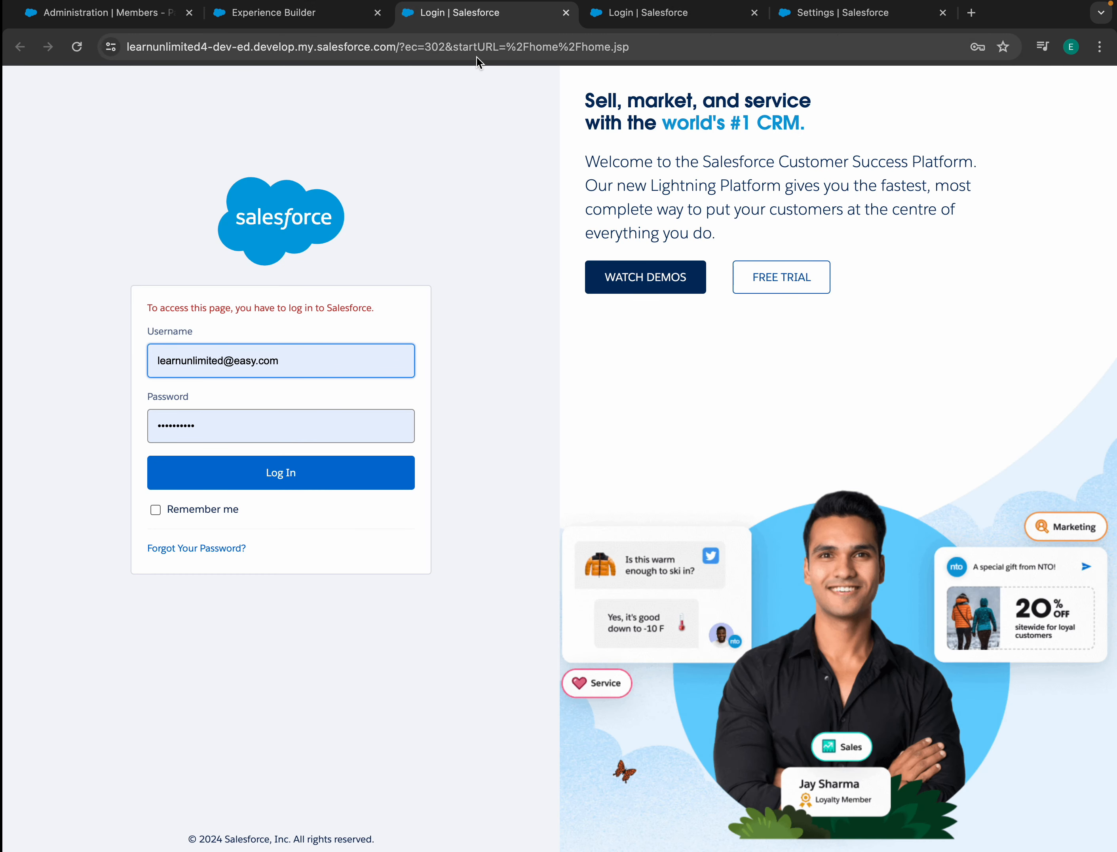
click(330, 480)
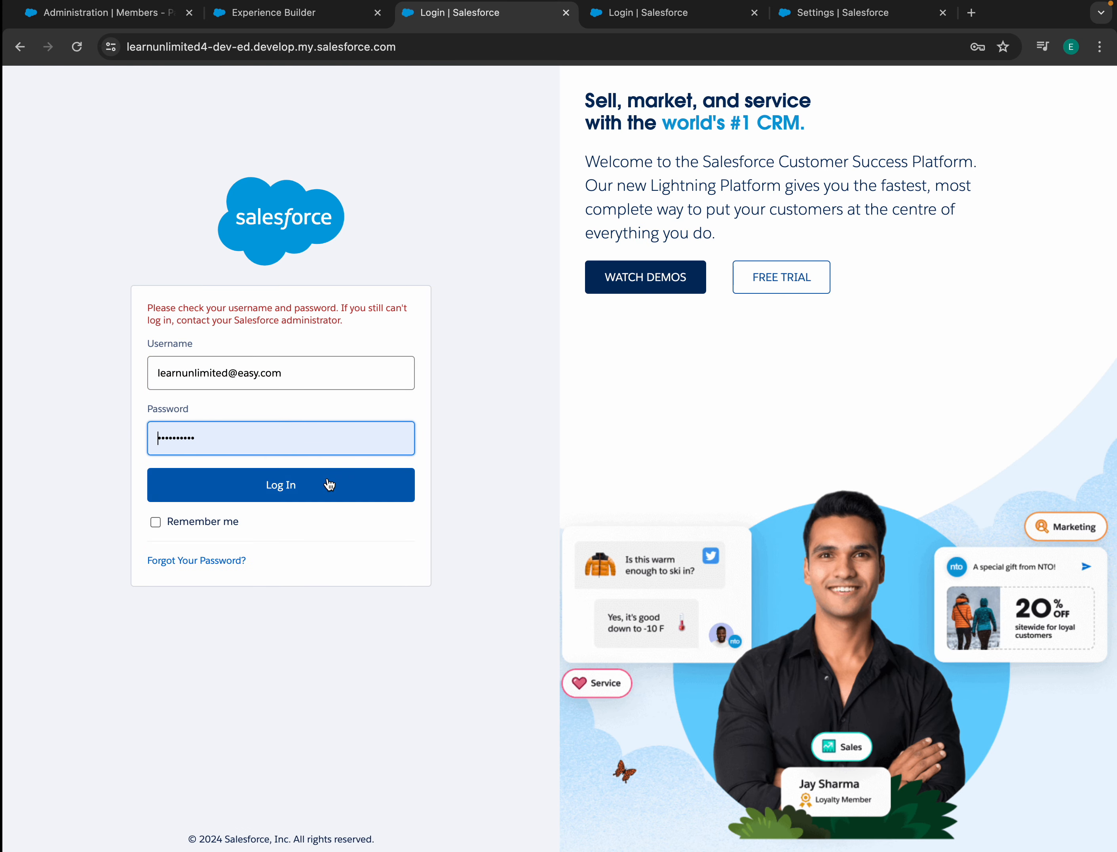
- Return to the site in Experience Builder, select the banner component, then check the login tab
click(801, 15)
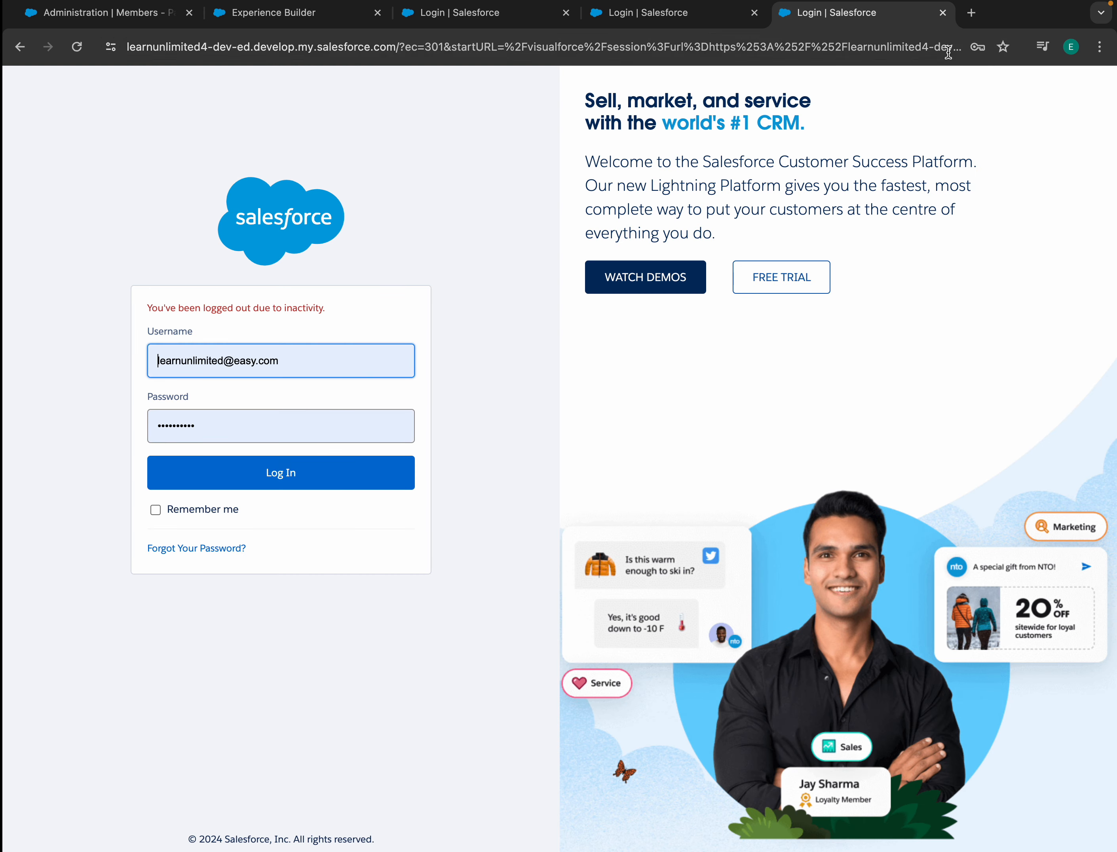
click(279, 18)
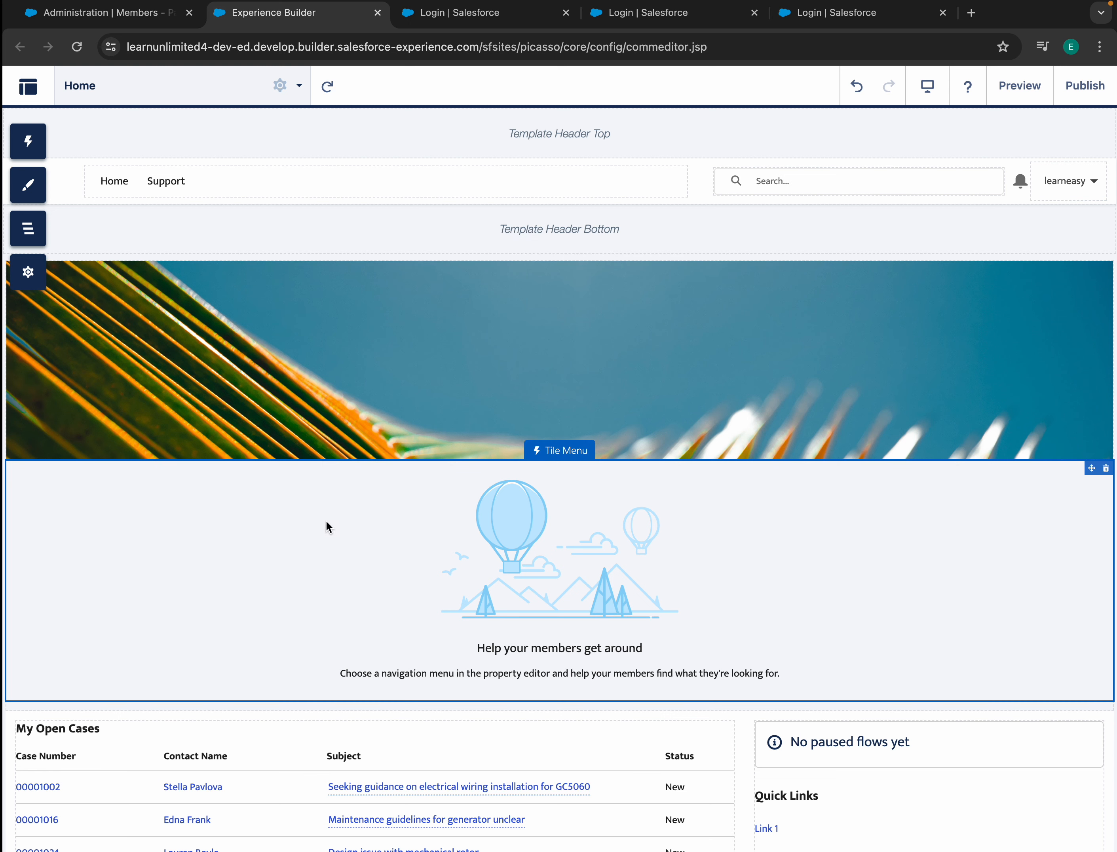
click(215, 421)
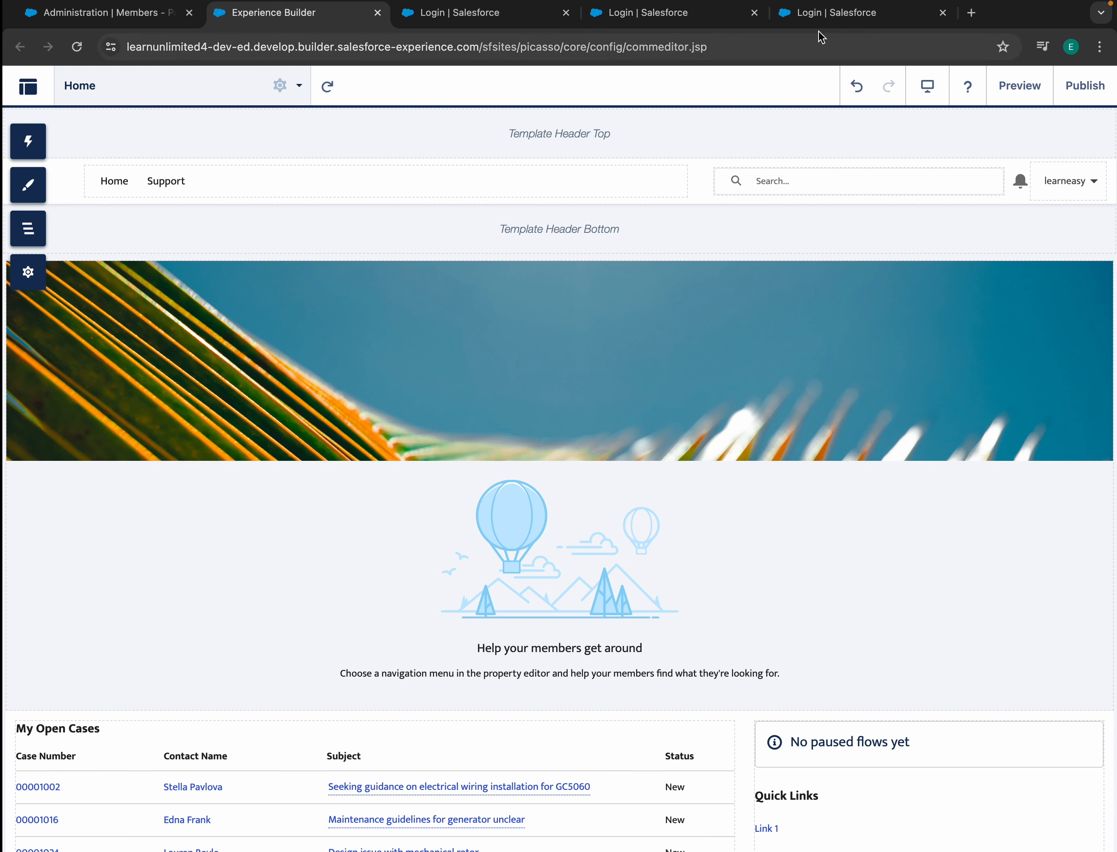
click(830, 16)
- Fill the login from a saved Chrome entry and try signing in with the password
click(303, 356)
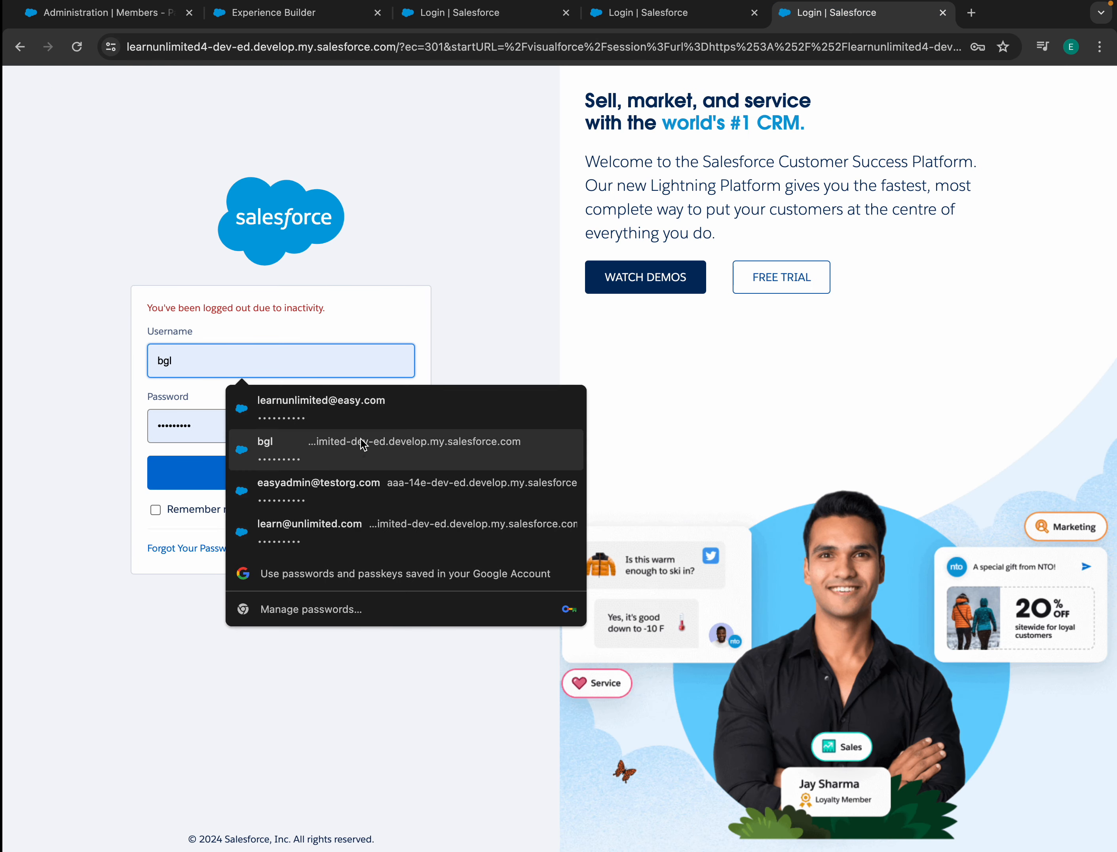
click(317, 534)
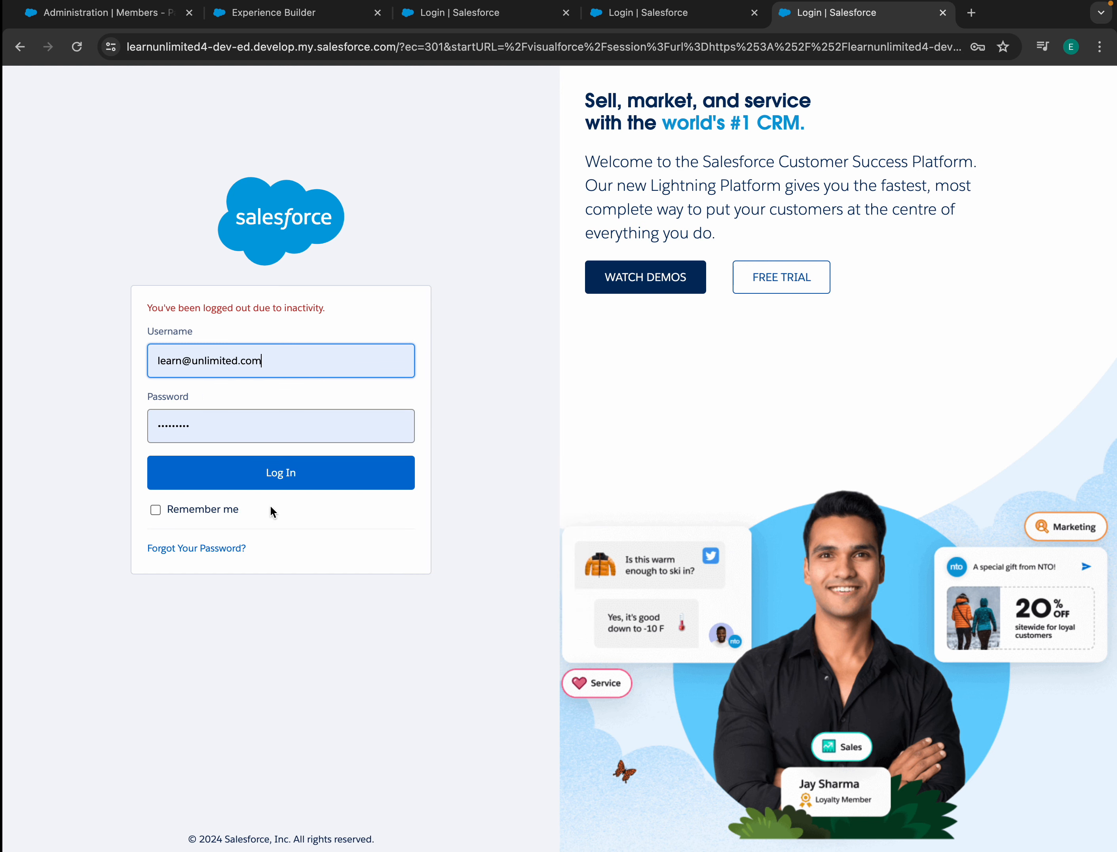
click(279, 484)
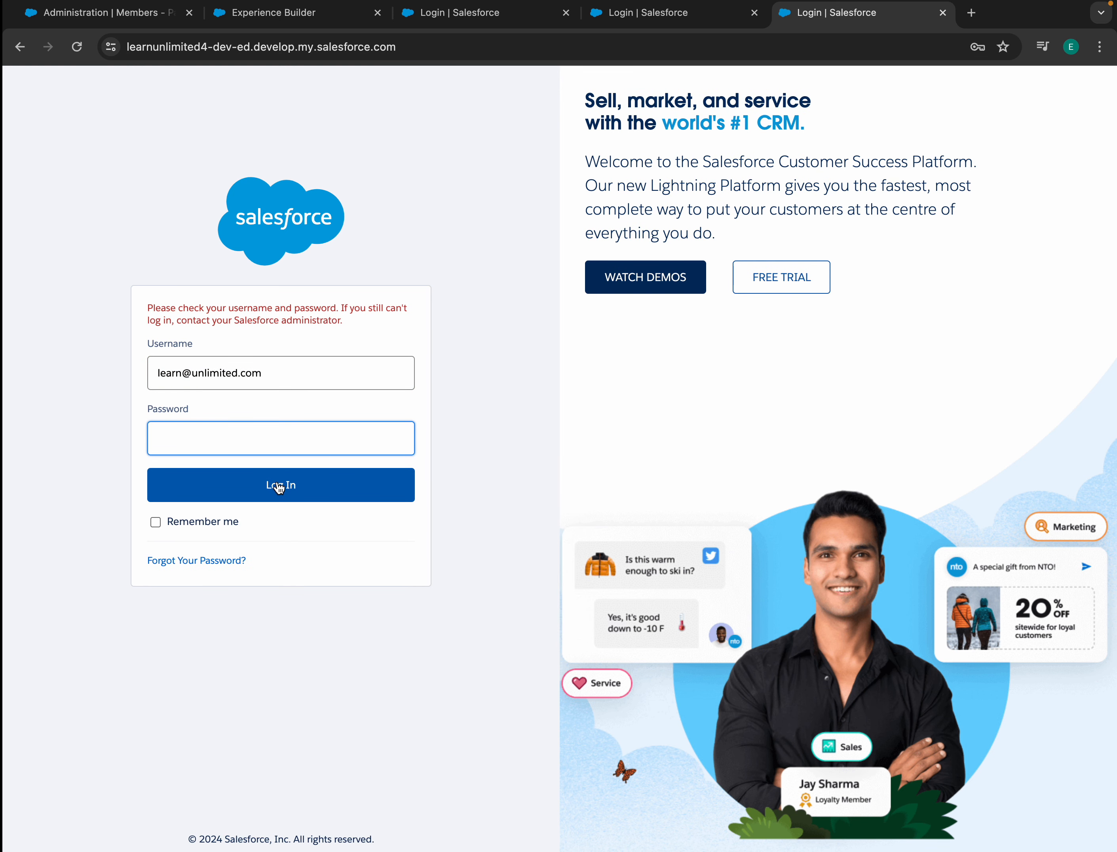
click(255, 433)
text(a)
click(340, 496)
- Correct the username, dismiss the saved-password suggestions, and sign in again
click(208, 433)
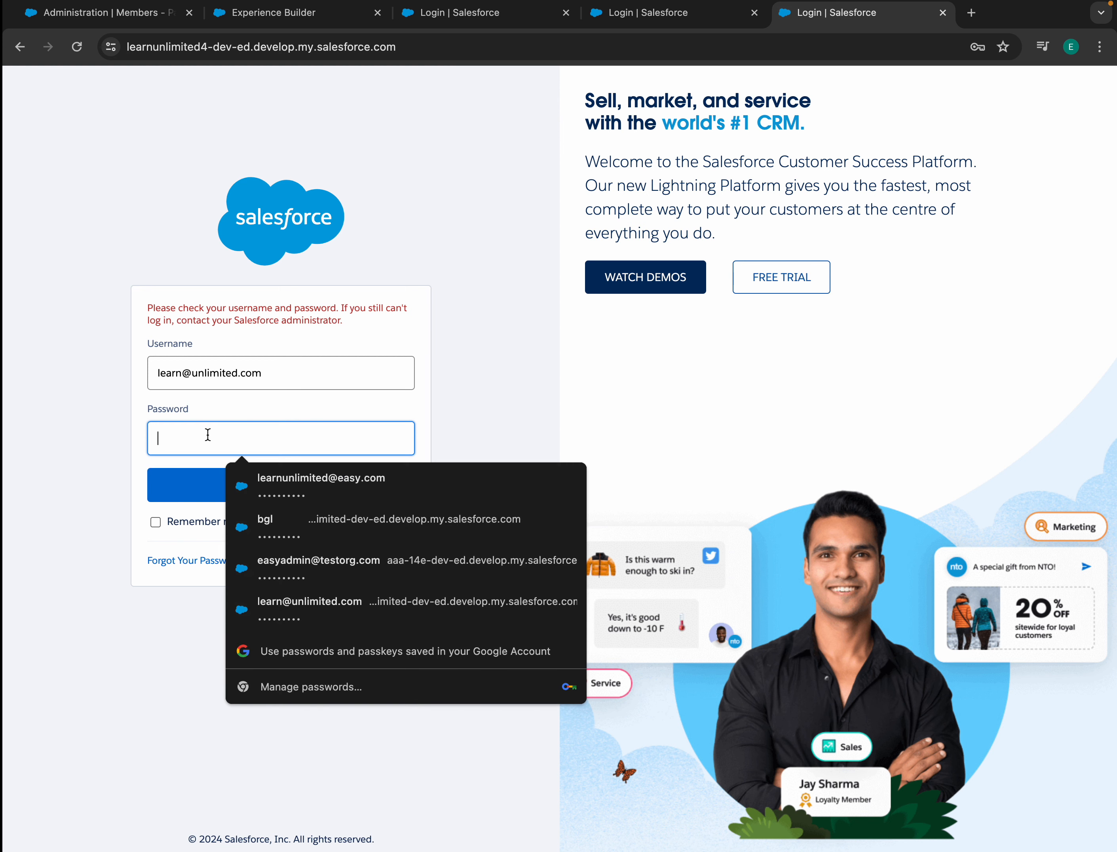
click(181, 374)
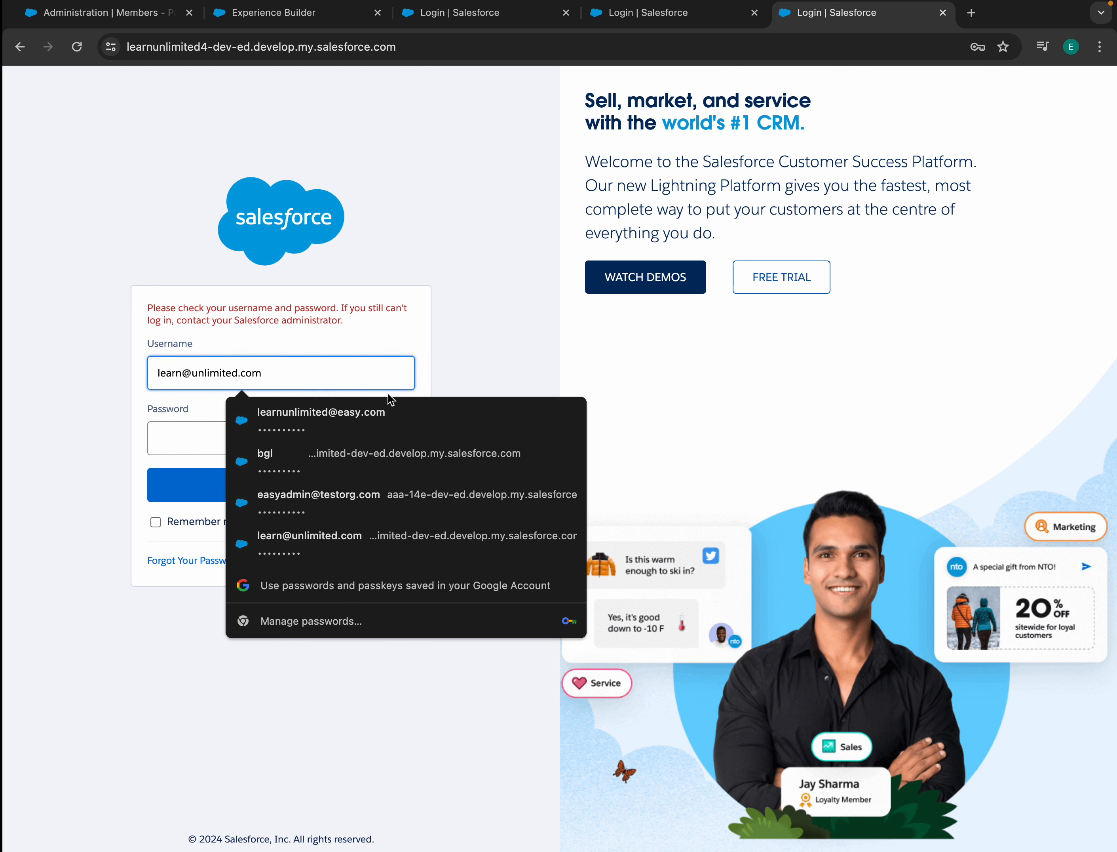
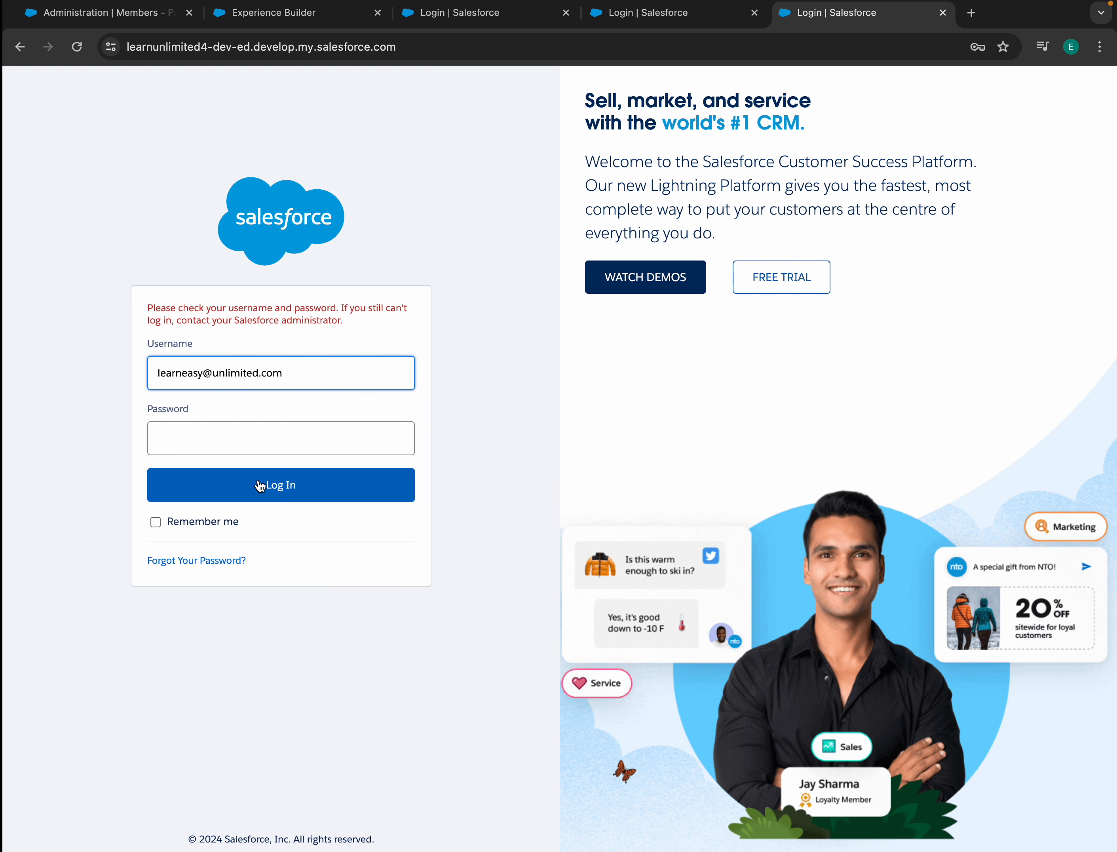
click(208, 433)
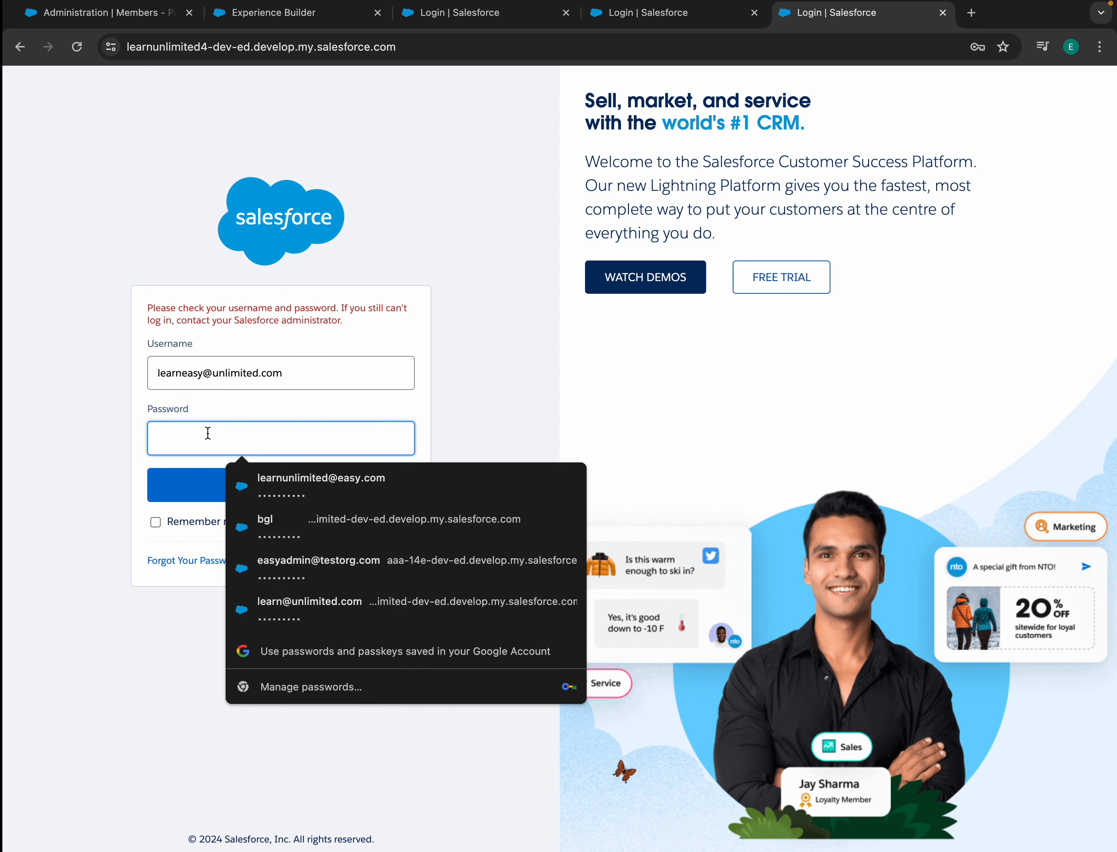
key(Escape)
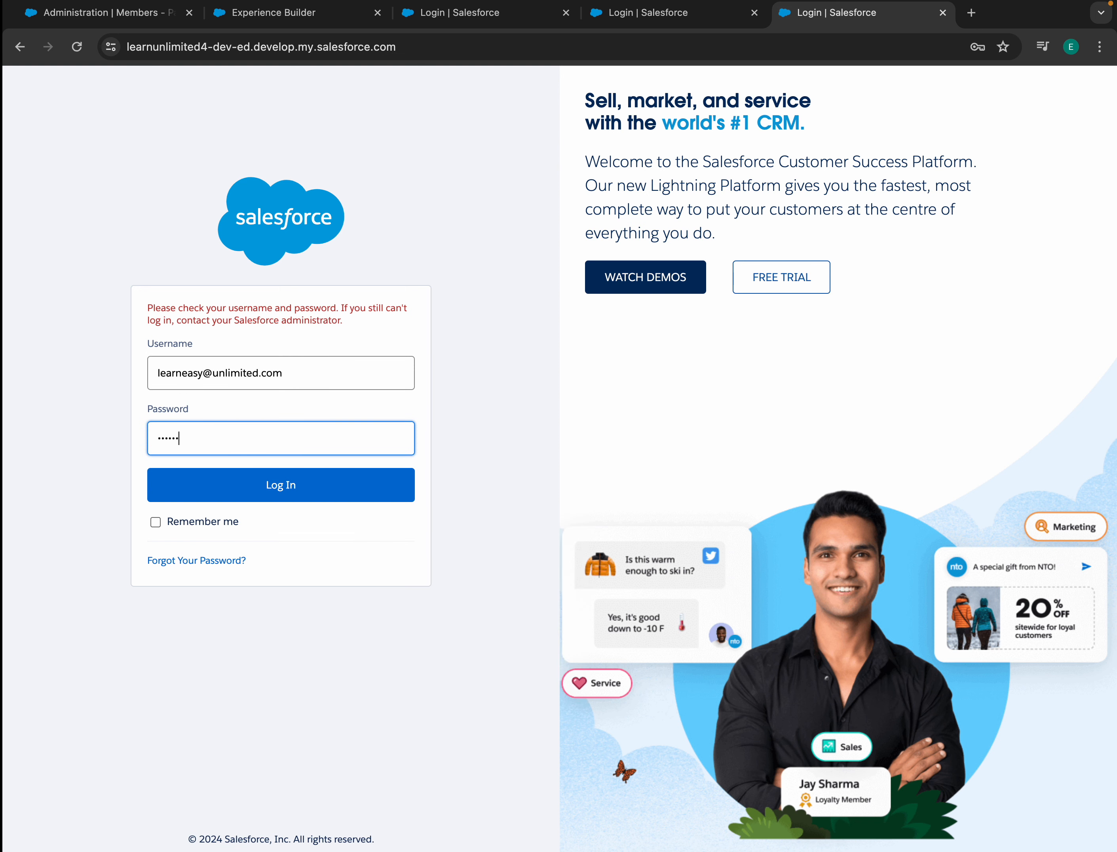
click(287, 489)
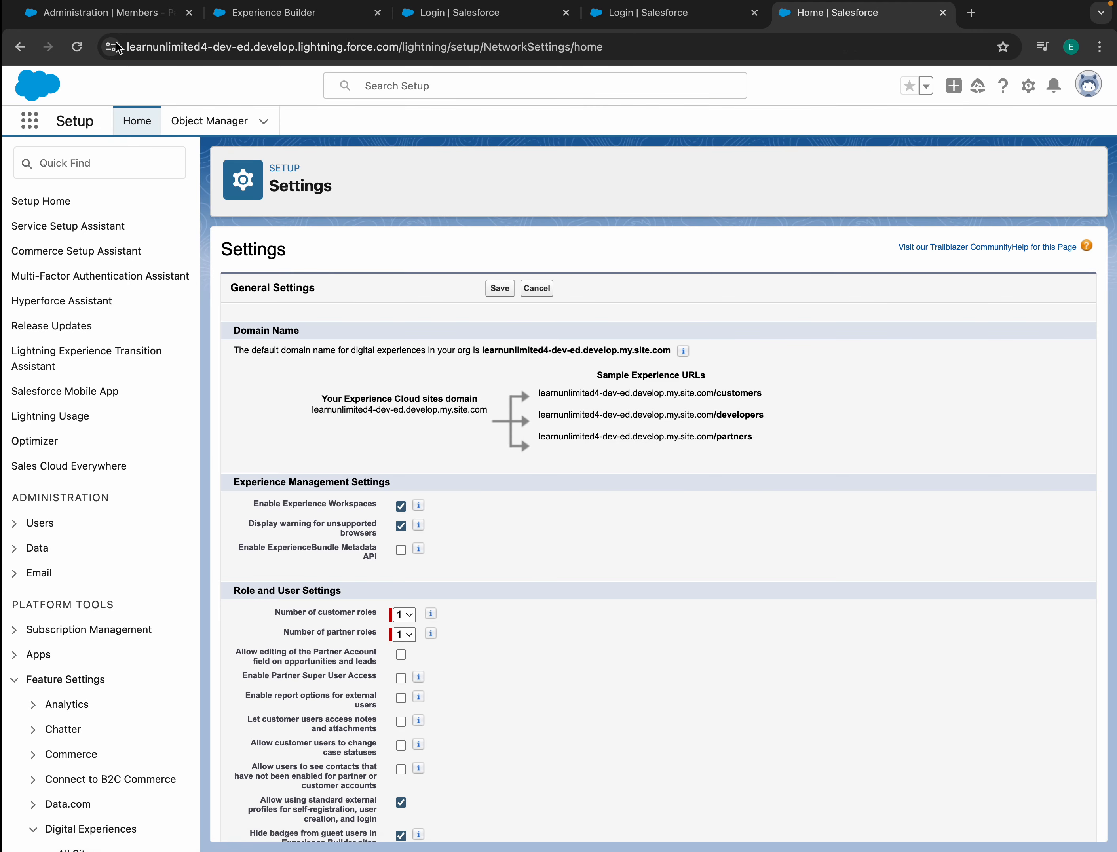
click(164, 16)
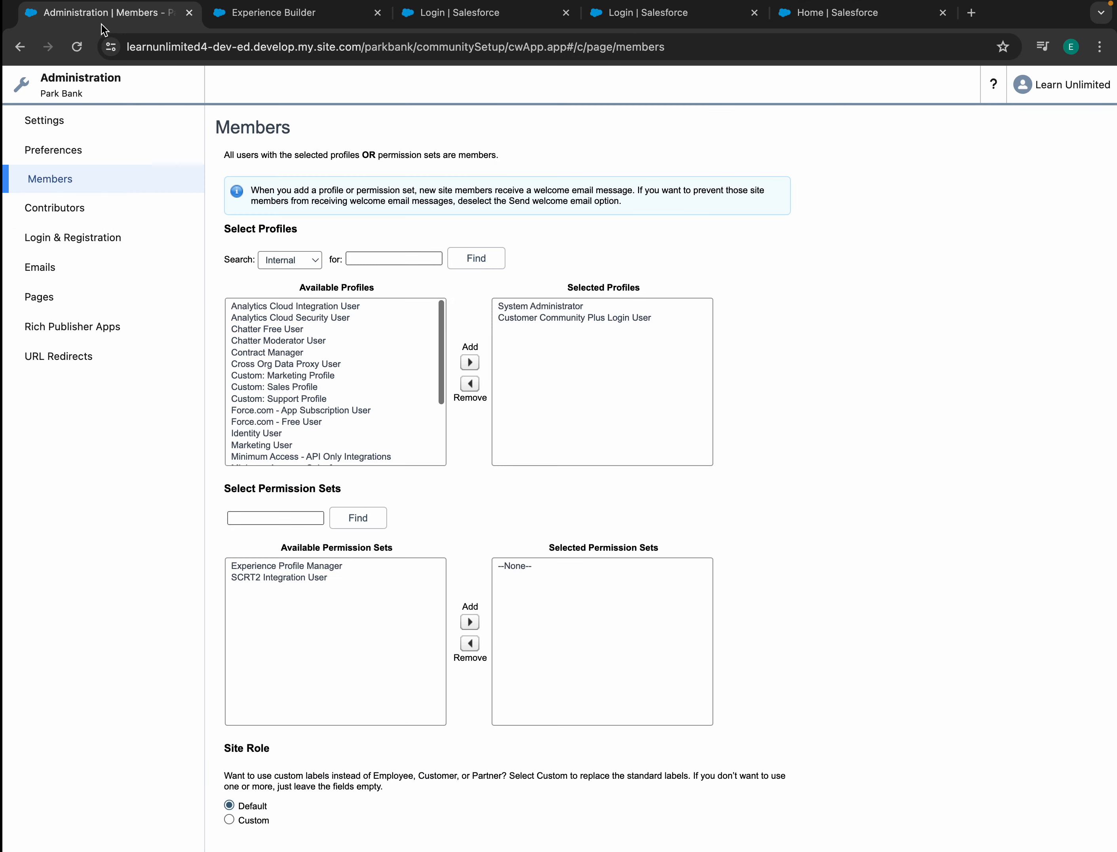
click(445, 15)
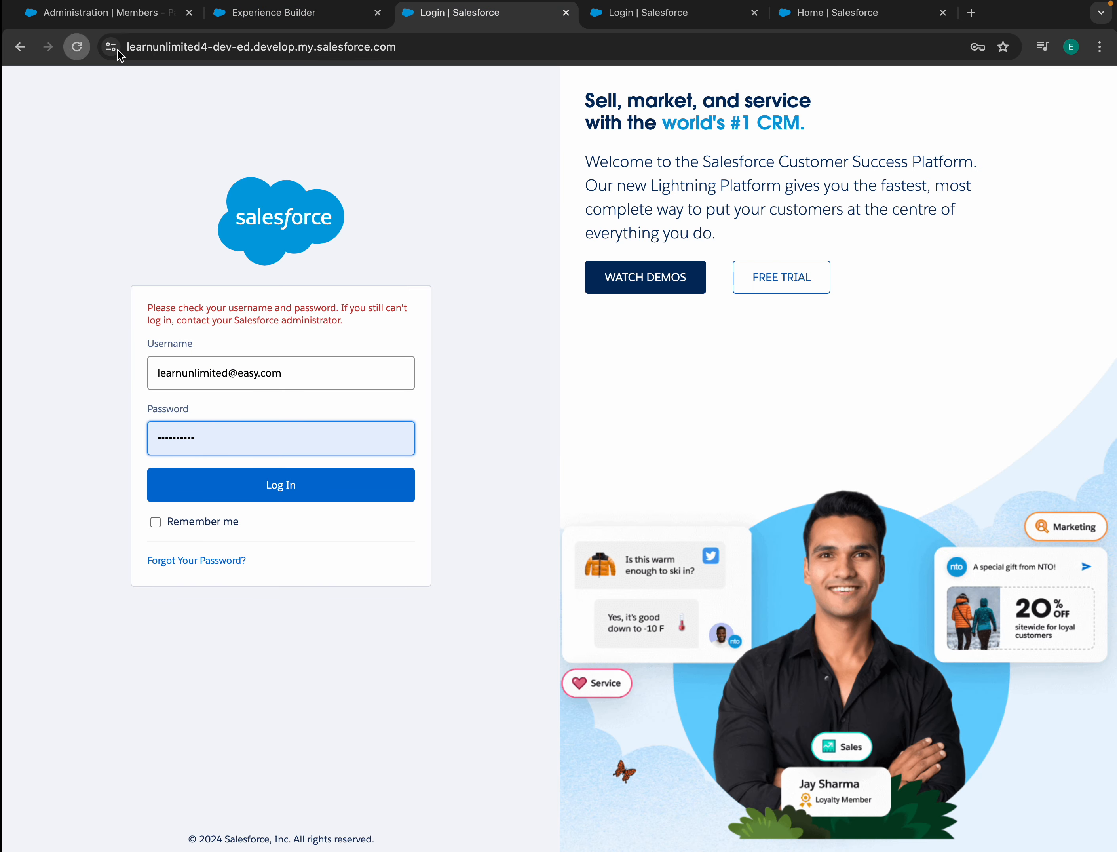
click(77, 47)
click(695, 181)
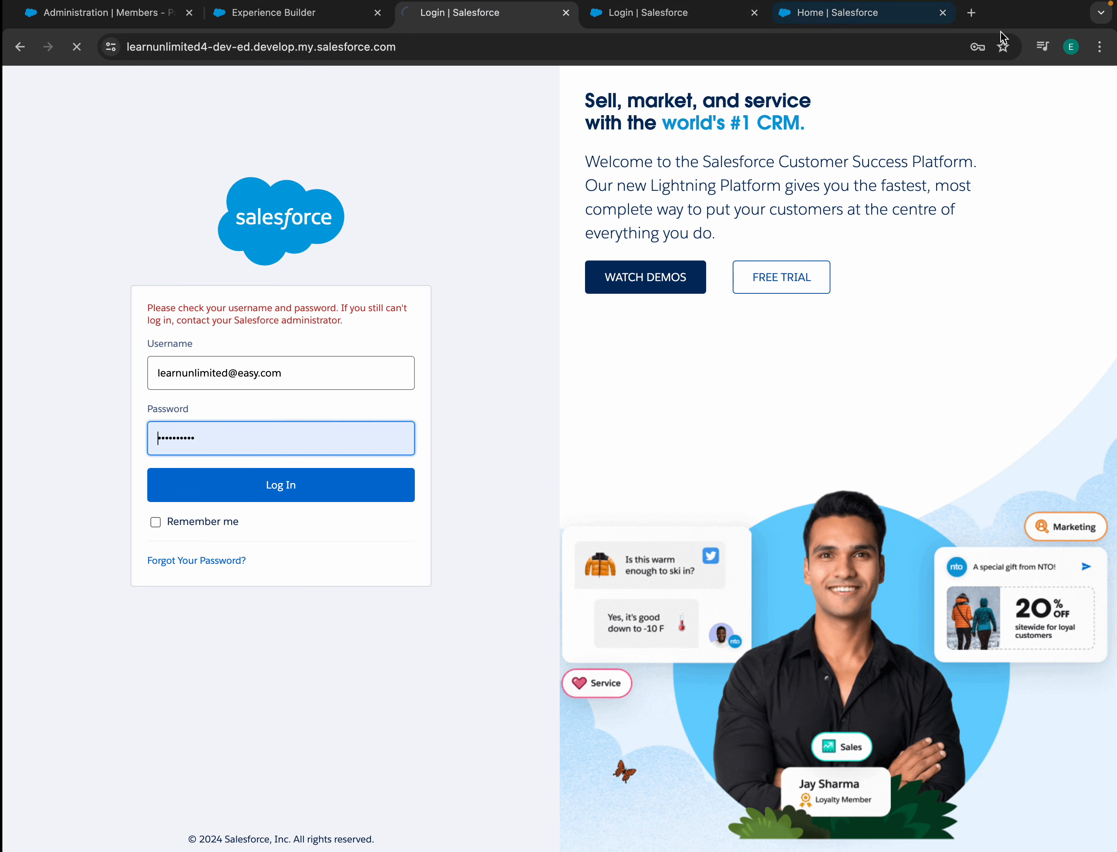
click(880, 15)
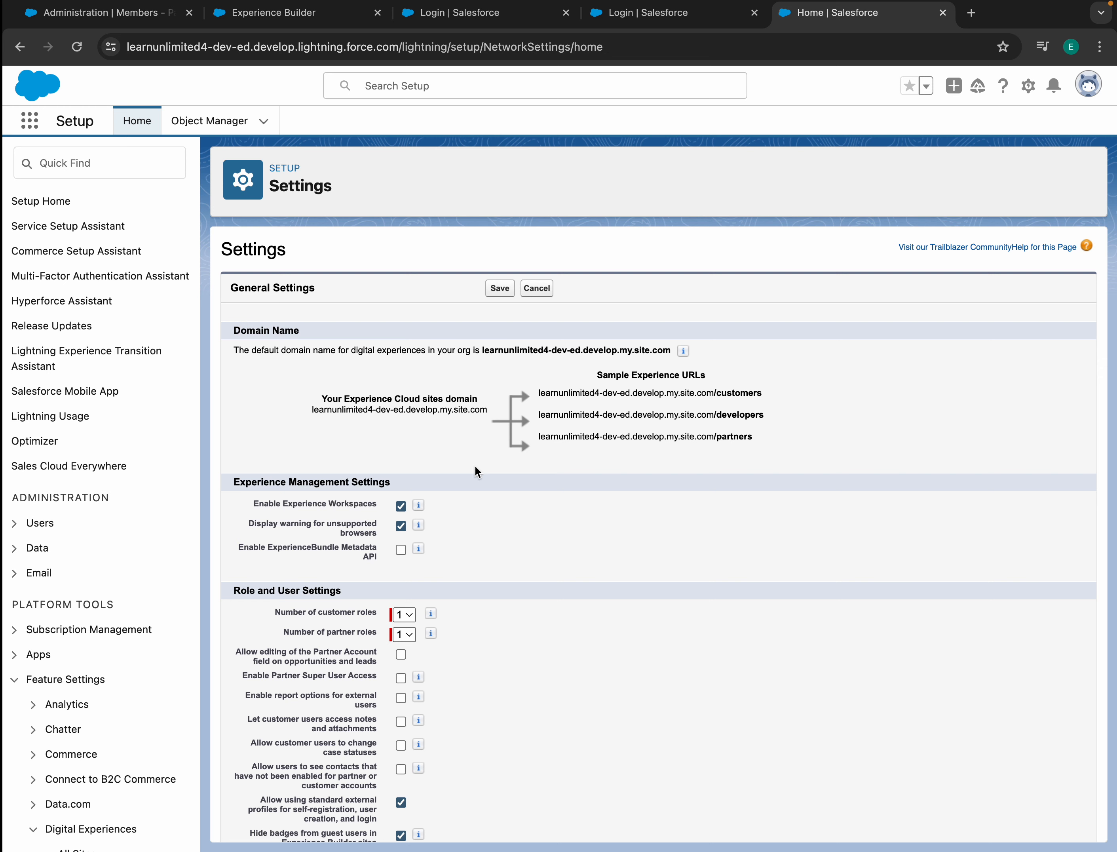
click(307, 13)
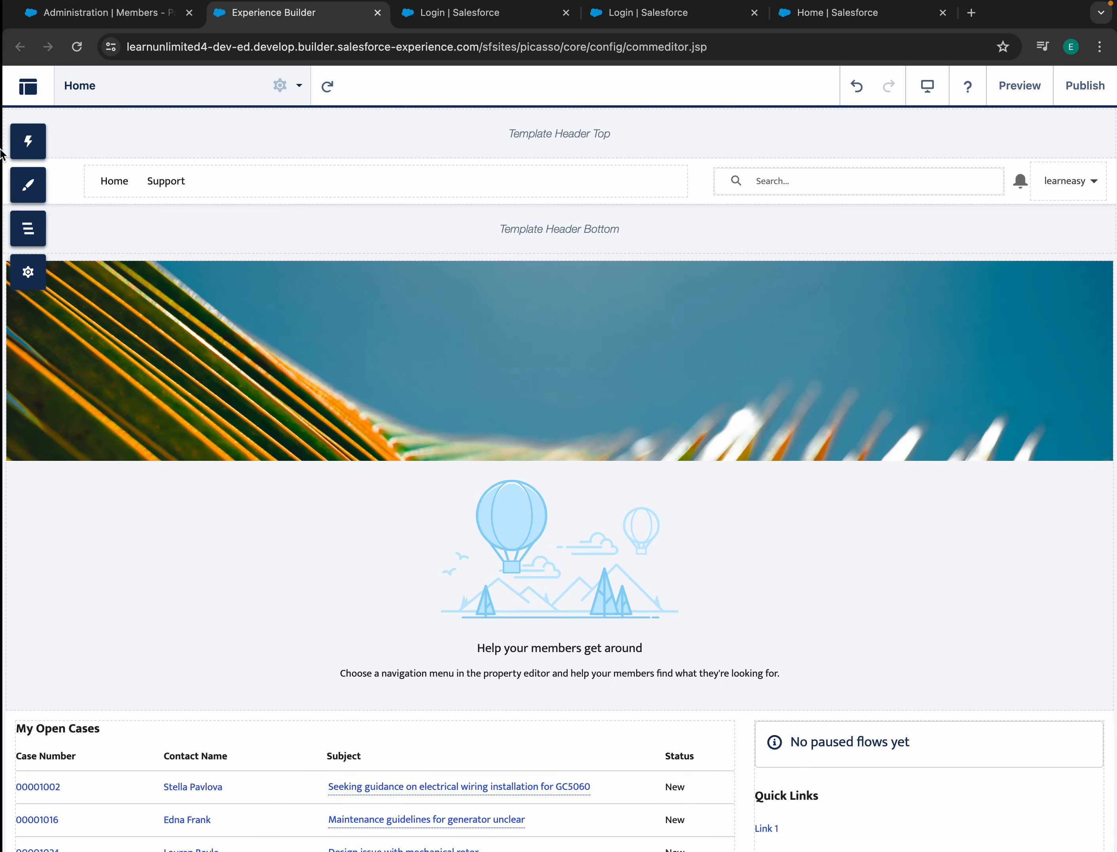
click(42, 150)
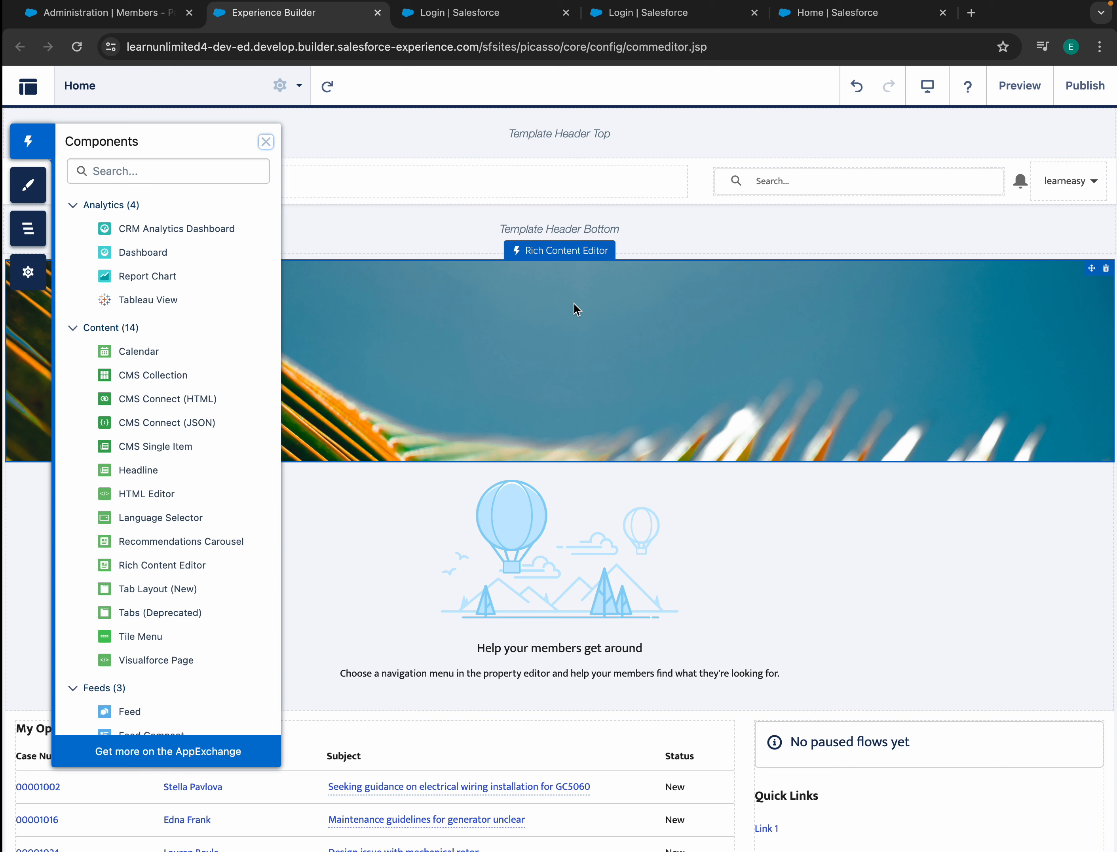
click(819, 20)
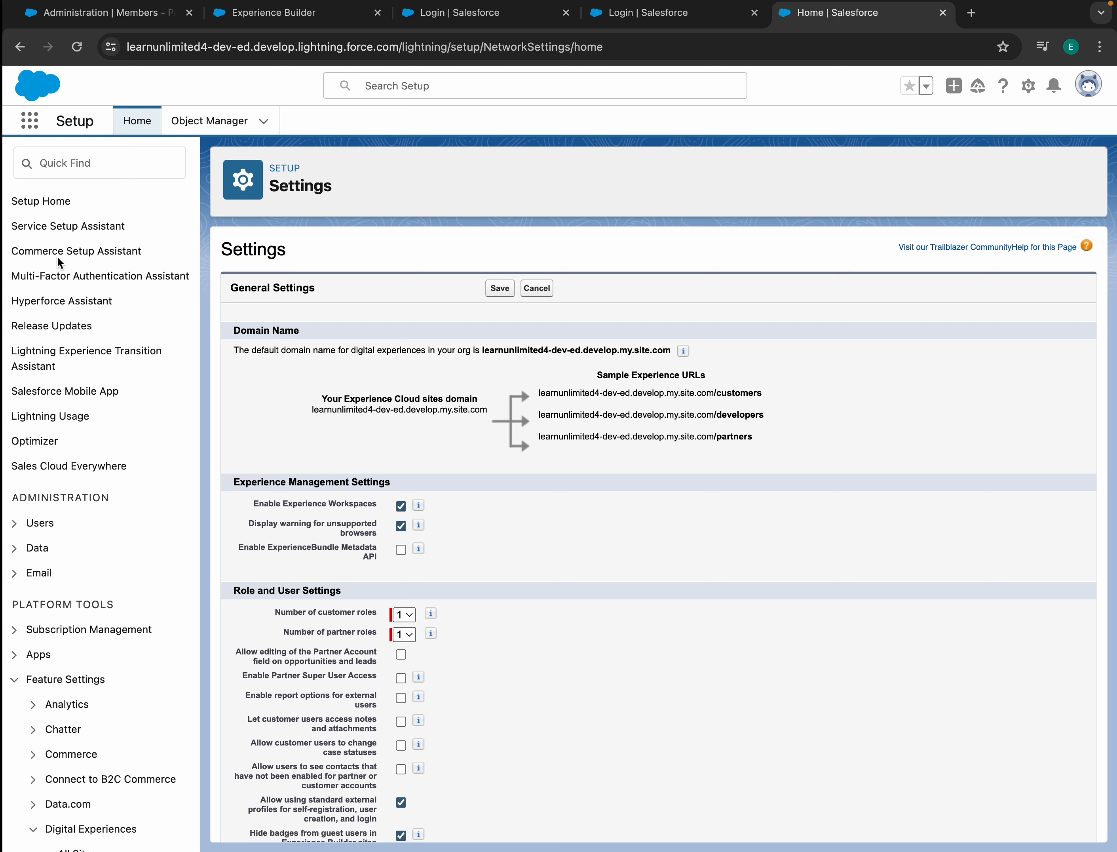
- Search the App Launcher for 'Account' and open the Accounts list
click(29, 120)
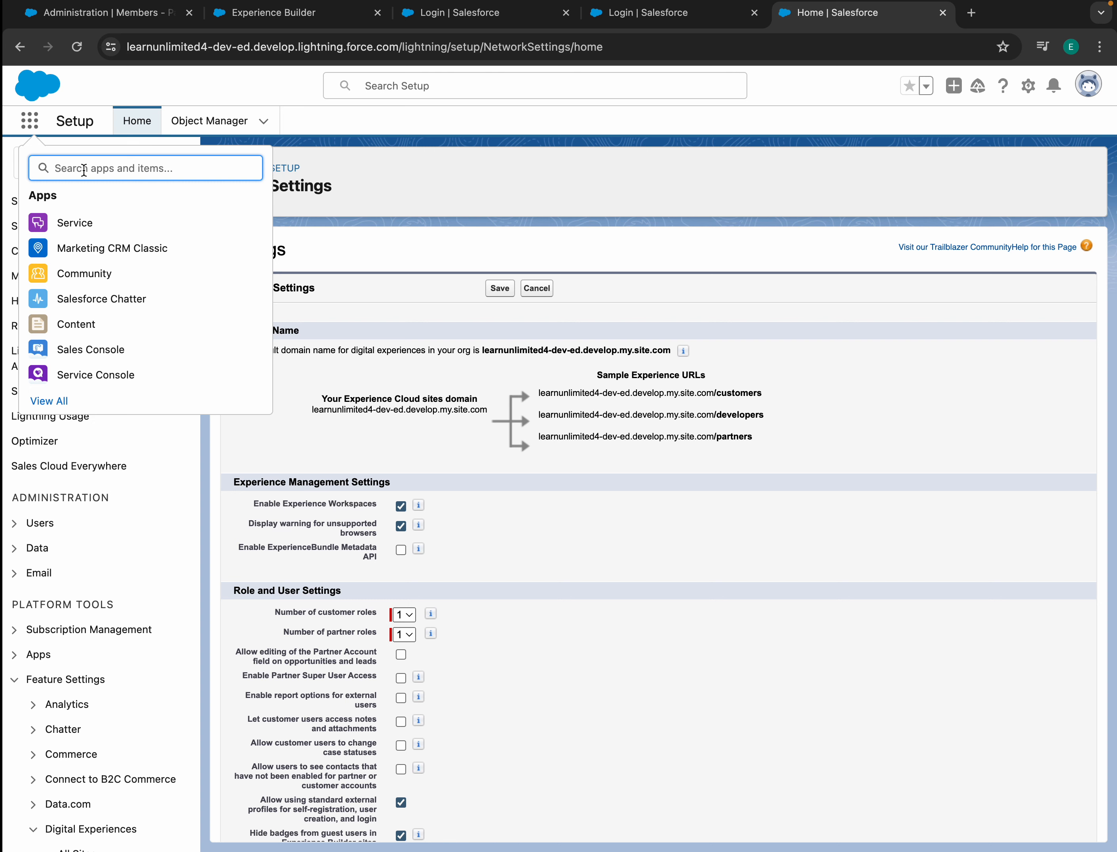
text(Account)
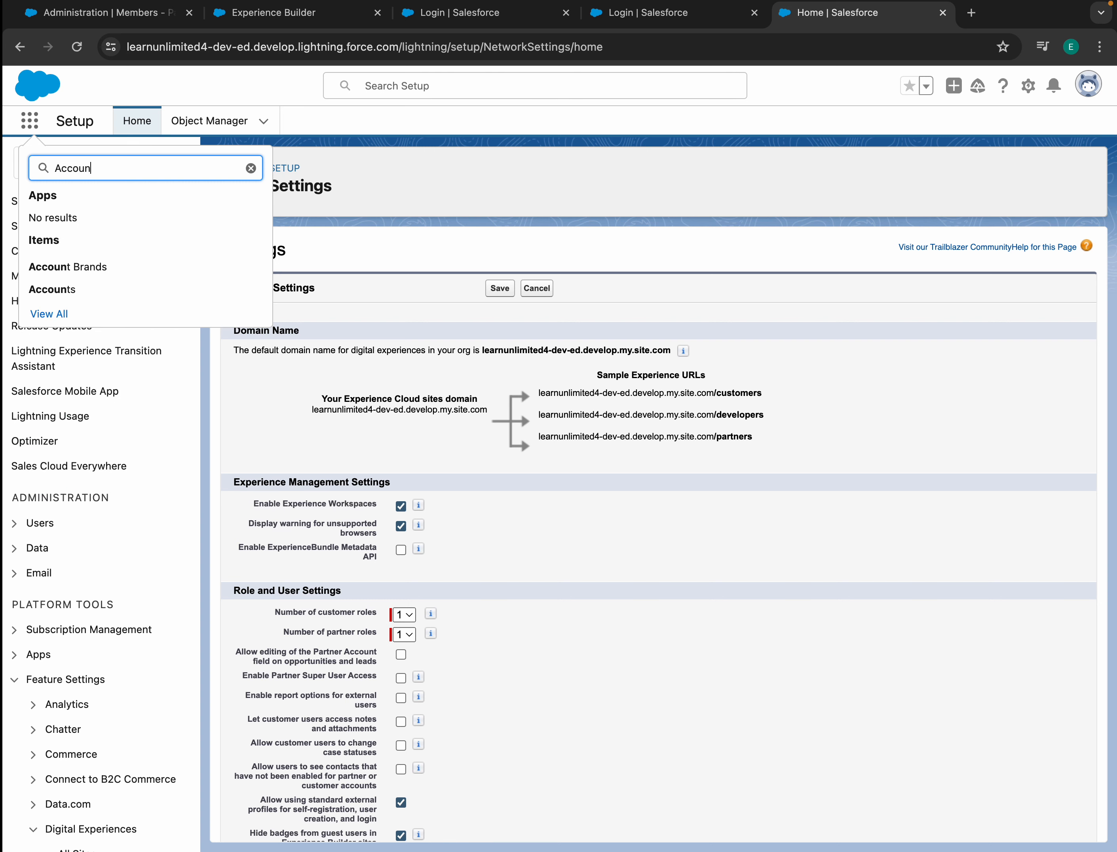
click(47, 299)
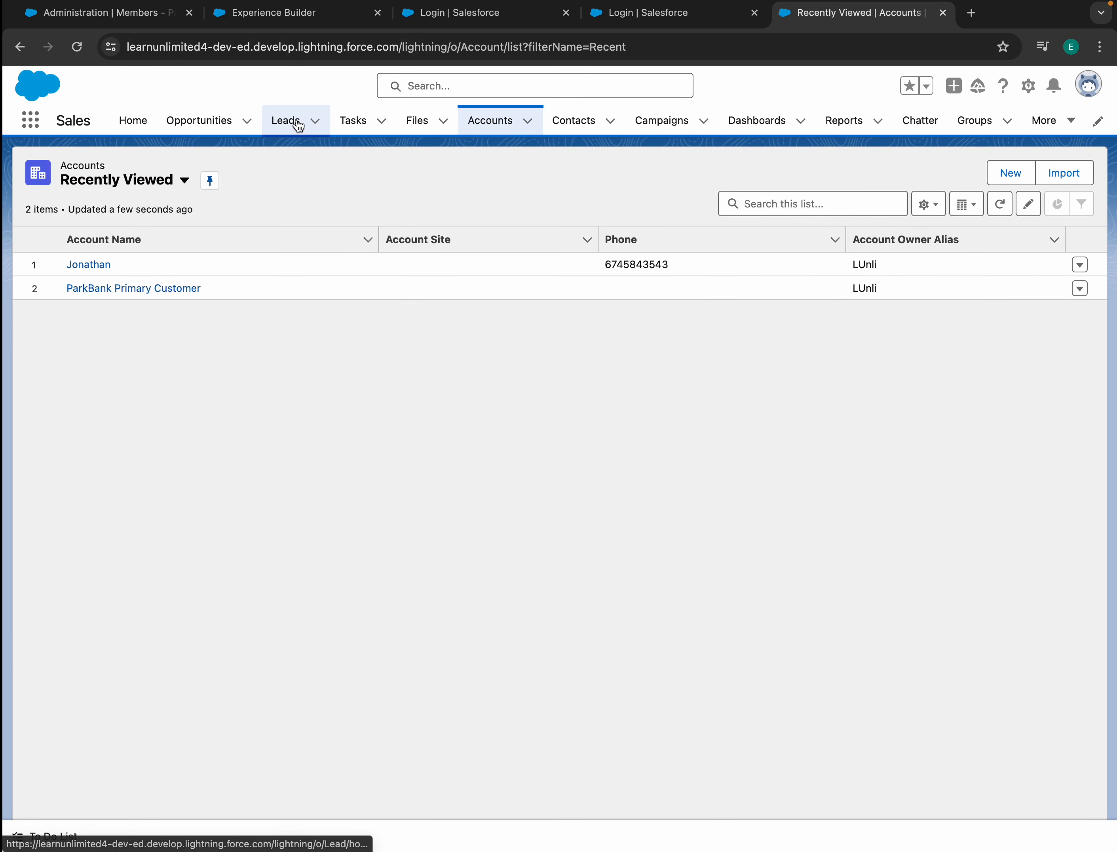
- Close the stale login tab and open the Person Accounts settings in a new Setup tab
click(621, 12)
click(755, 13)
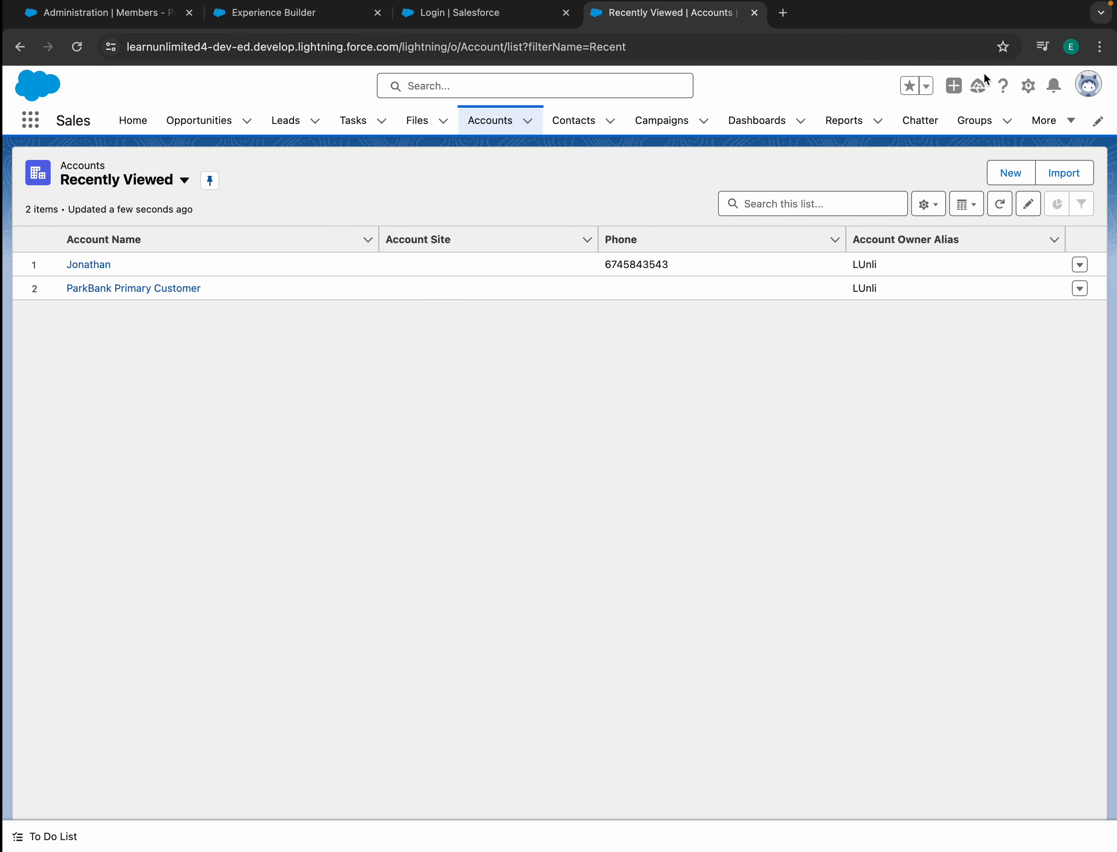
click(1028, 85)
click(980, 144)
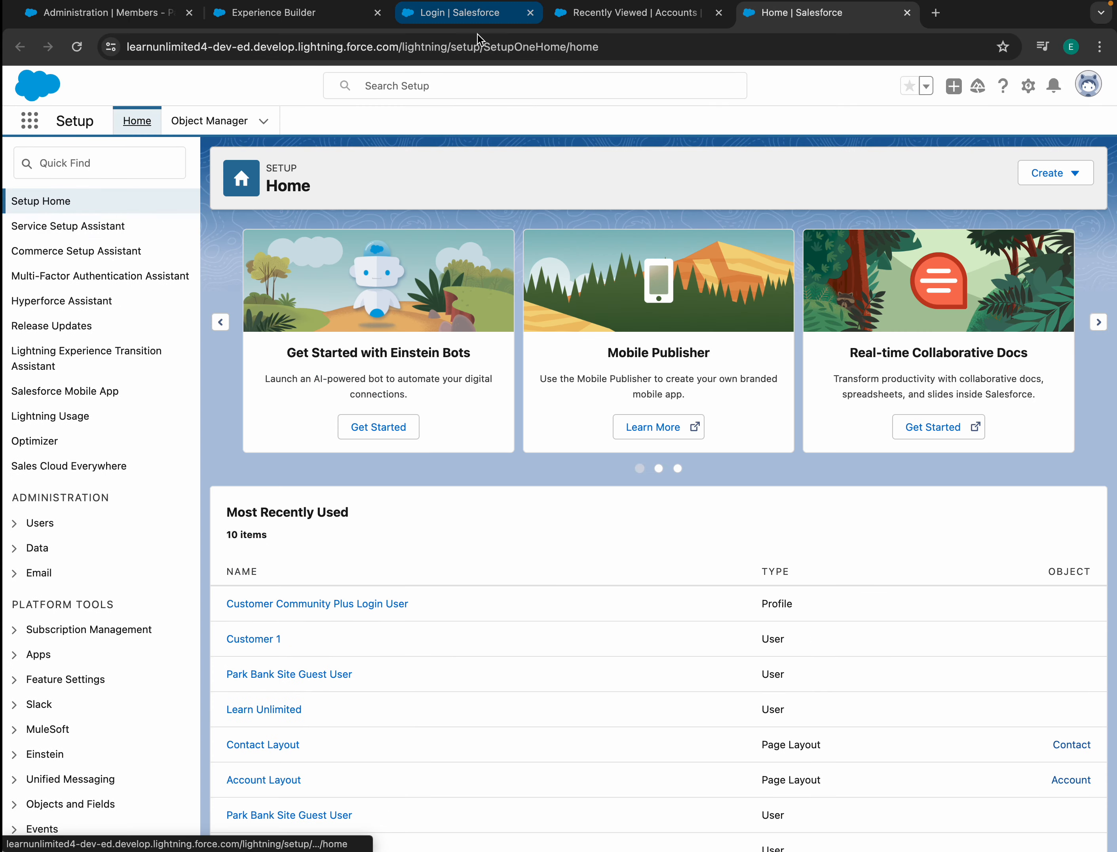
click(101, 159)
text(Pe)
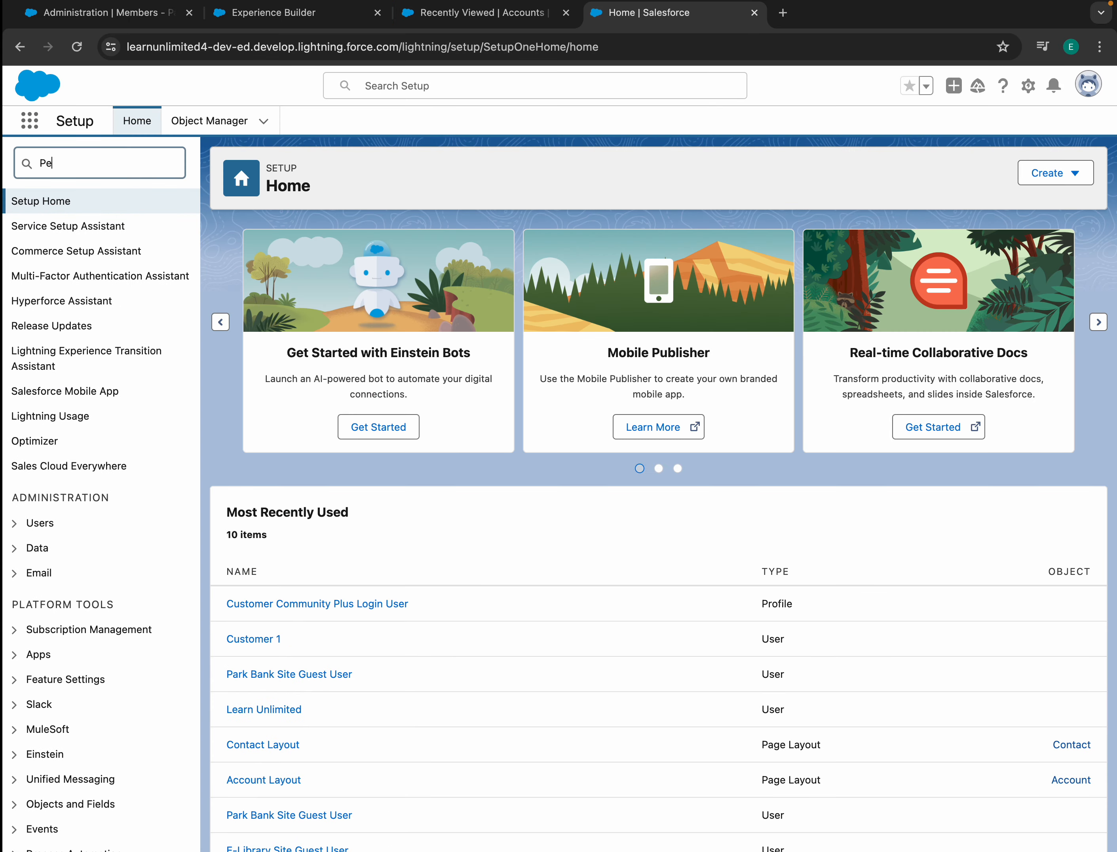
text(rso)
click(119, 277)
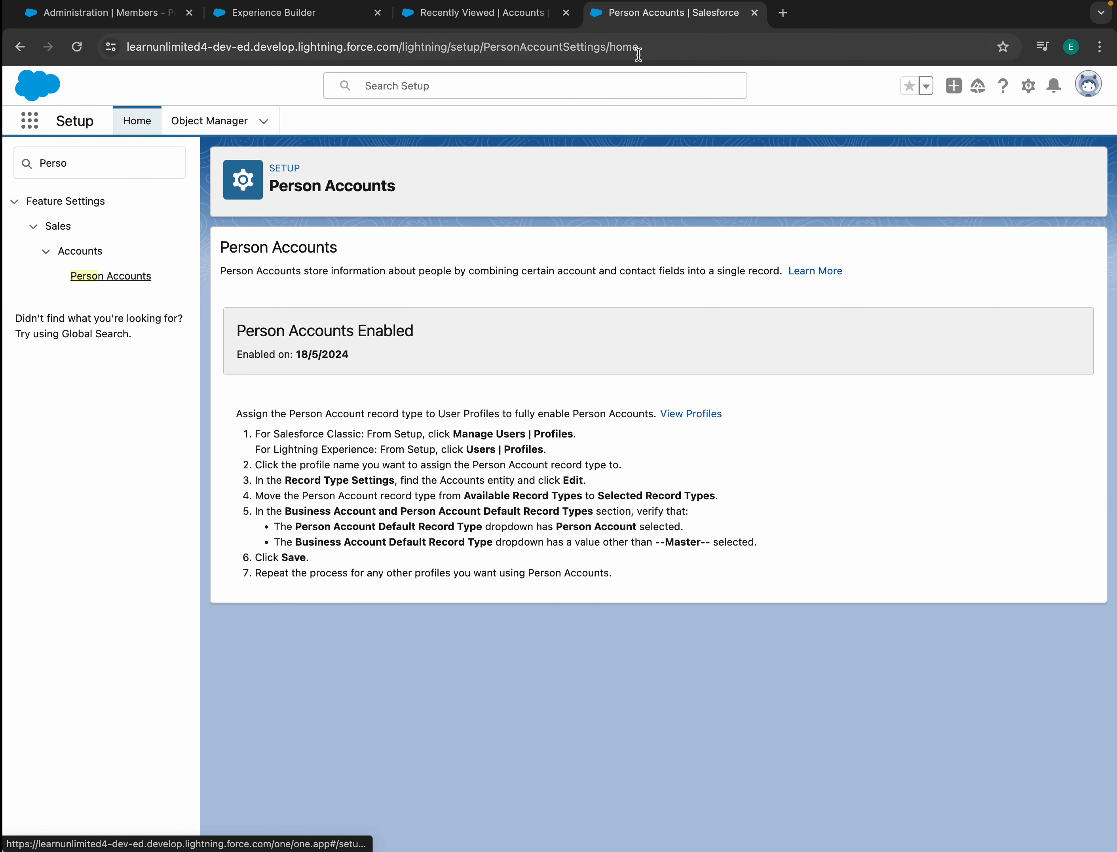
- Open a New Account form, close it without saving, and return to Person Accounts setup
click(463, 13)
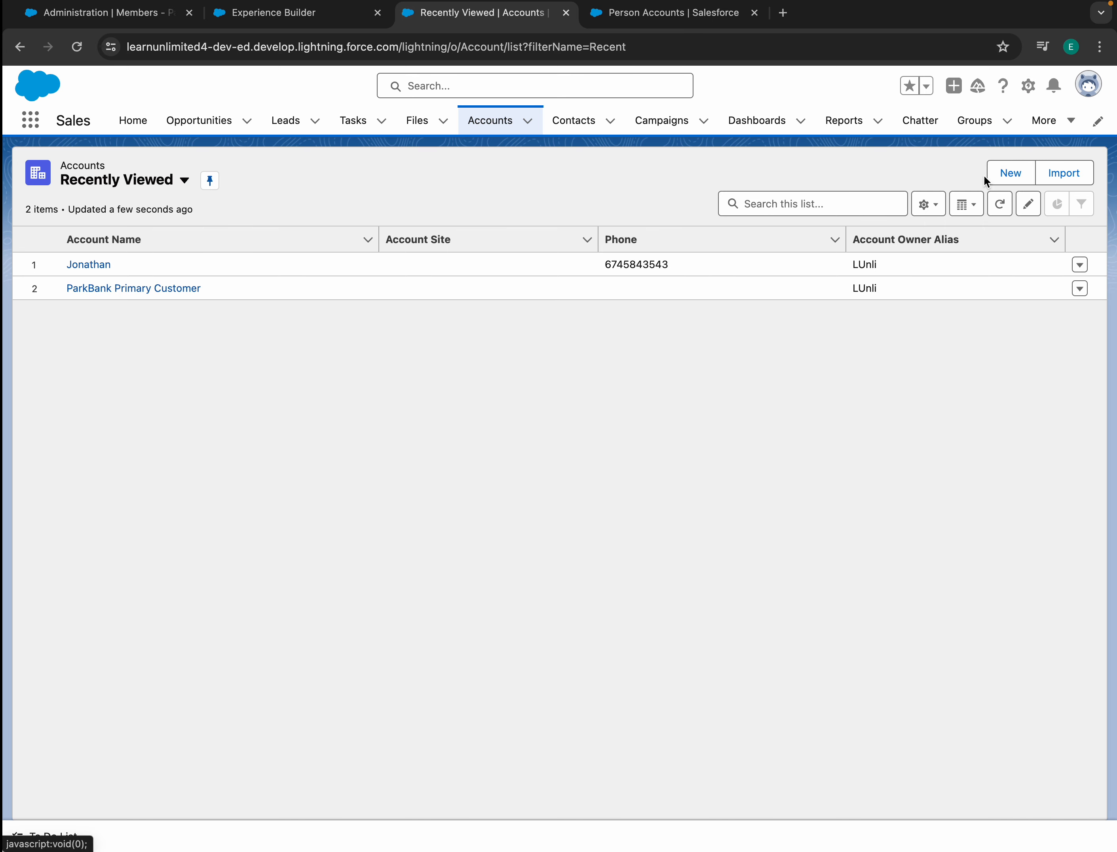
click(1012, 176)
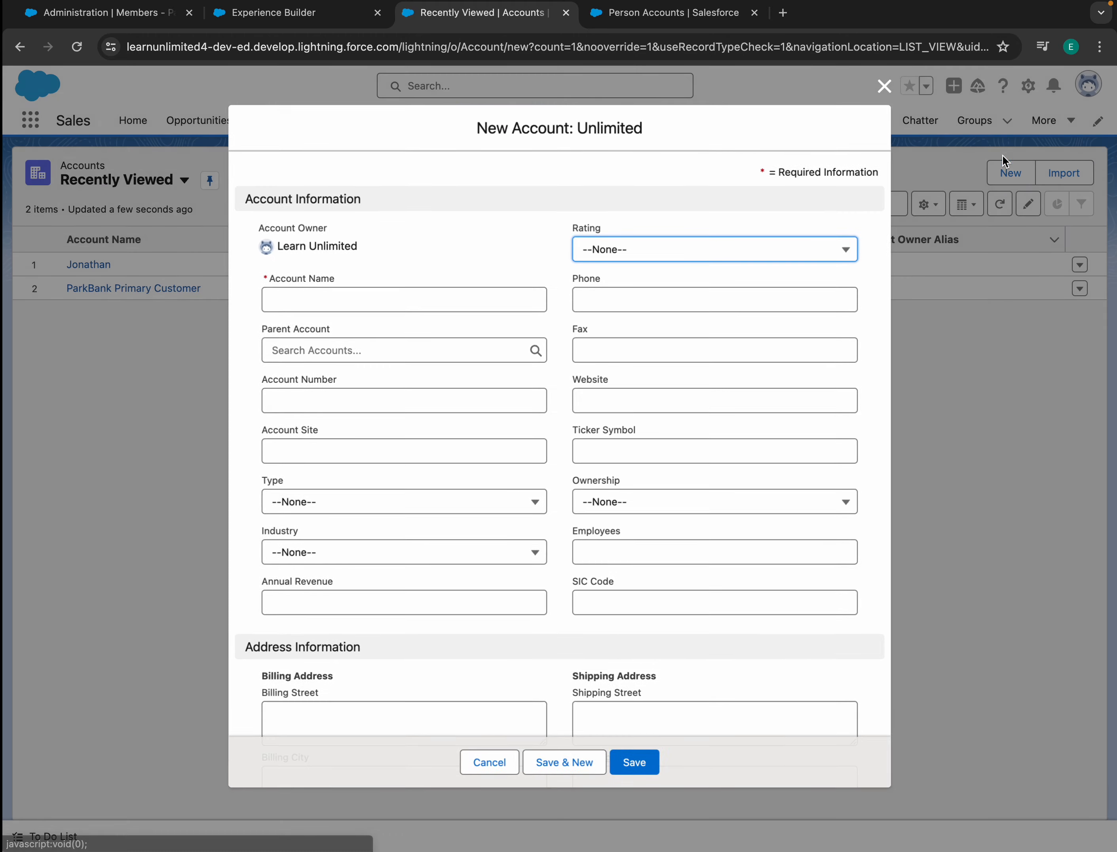
scroll(533, 340, down, 10)
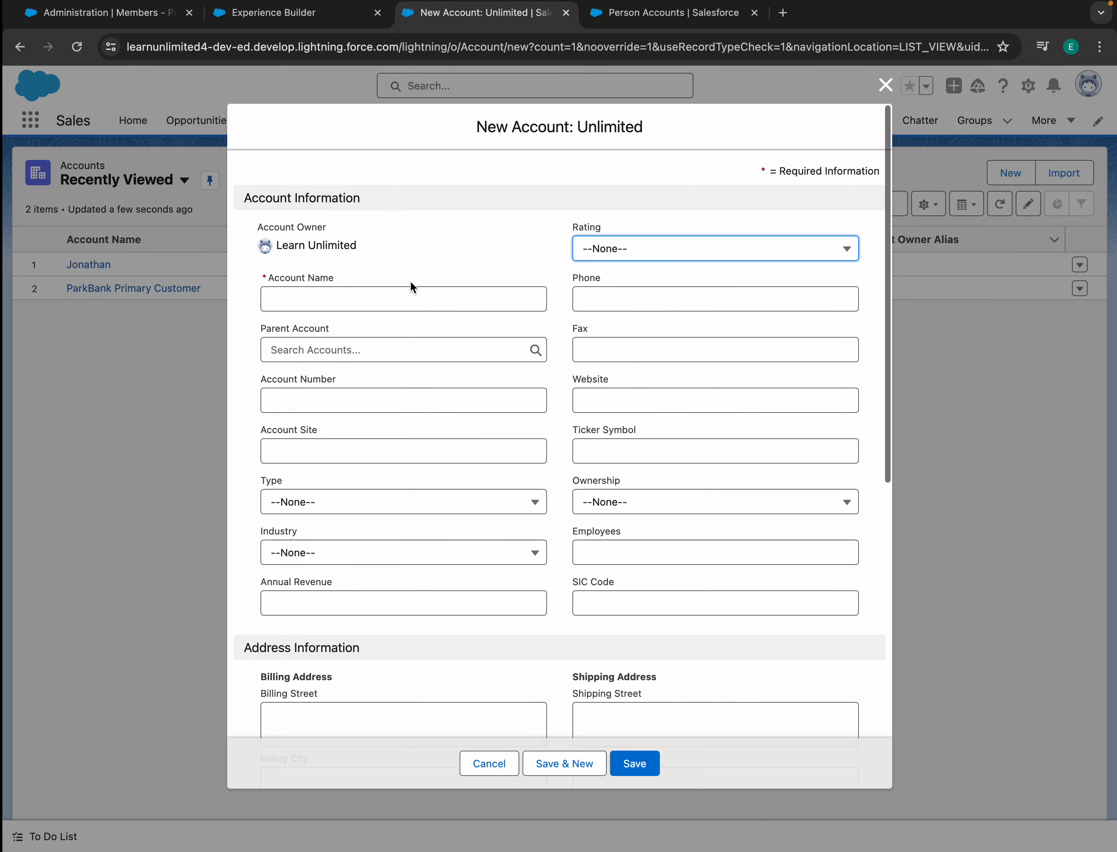
click(886, 85)
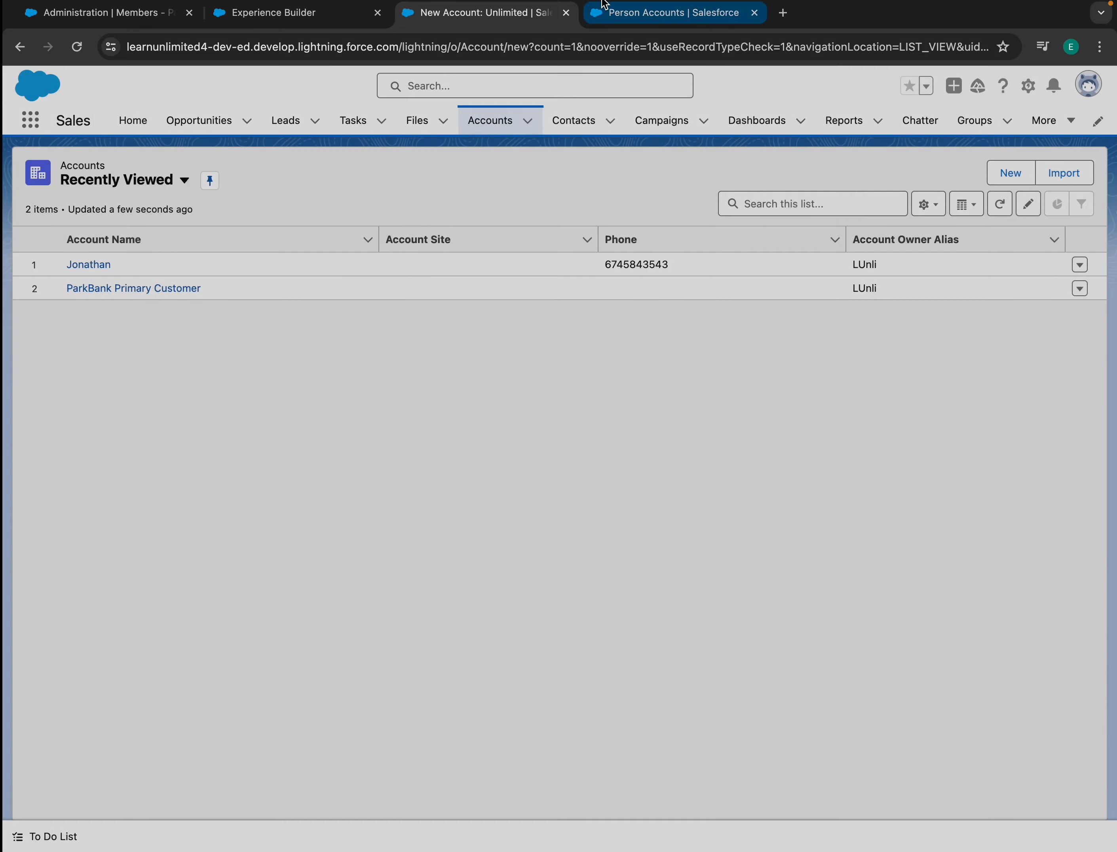
click(639, 18)
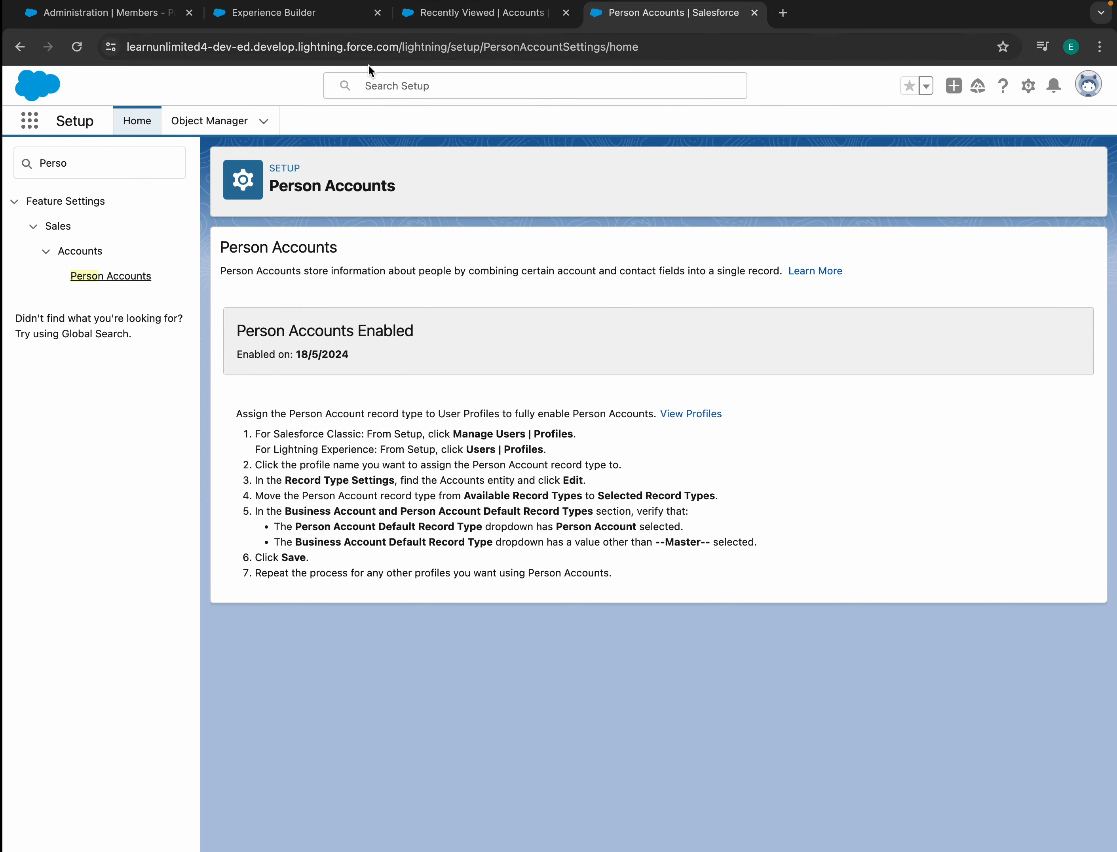
- In Object Manager, view Person Account record types and their page layout assignments
click(205, 120)
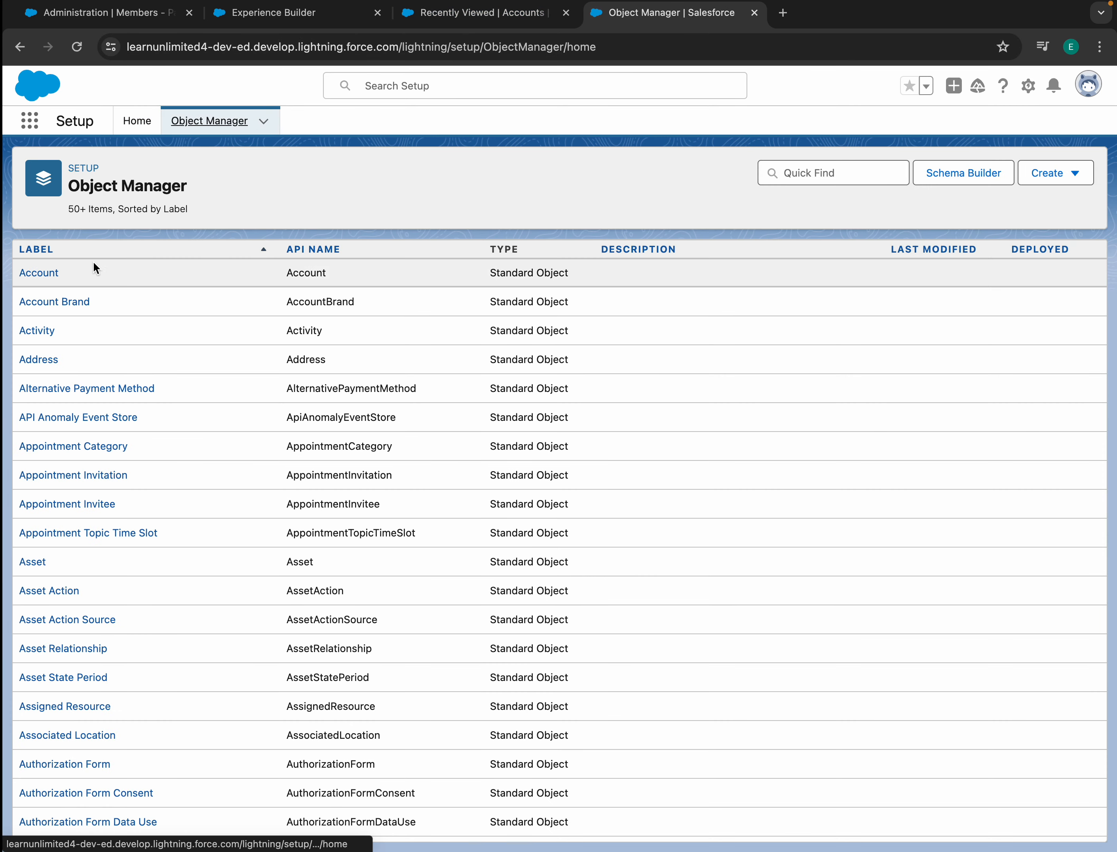
click(31, 277)
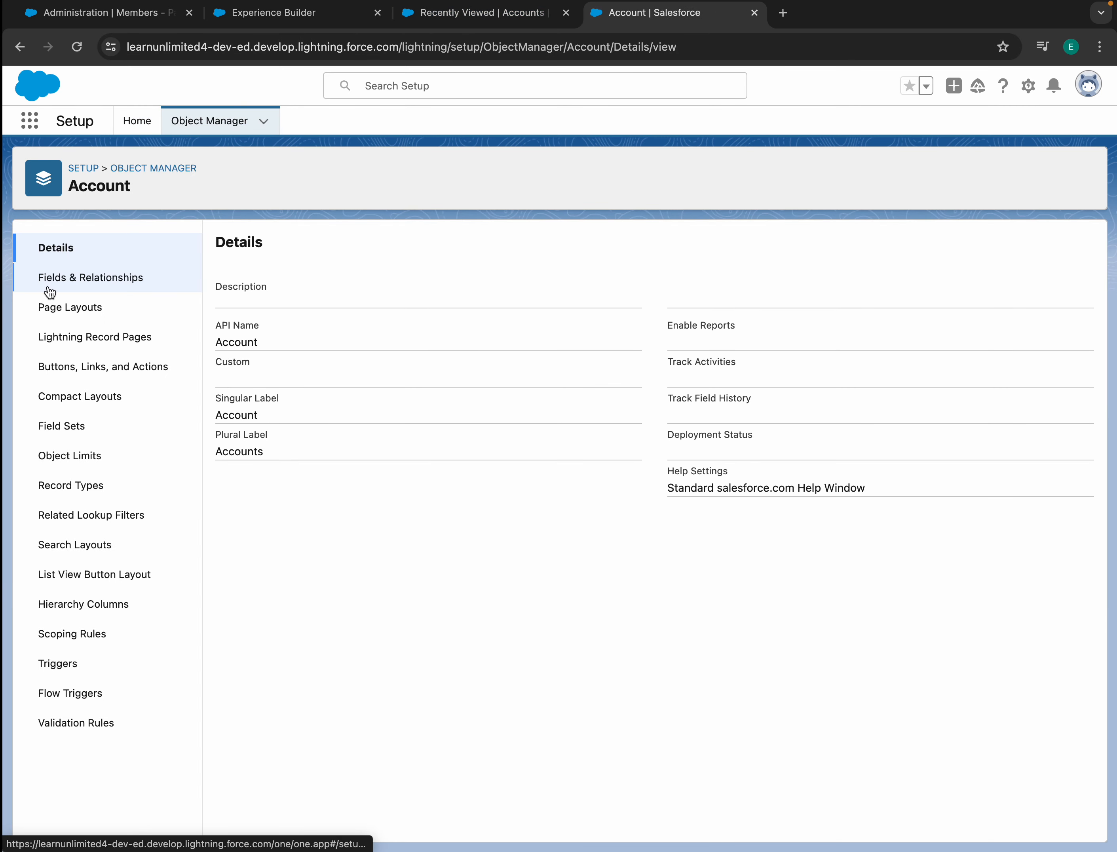
click(86, 488)
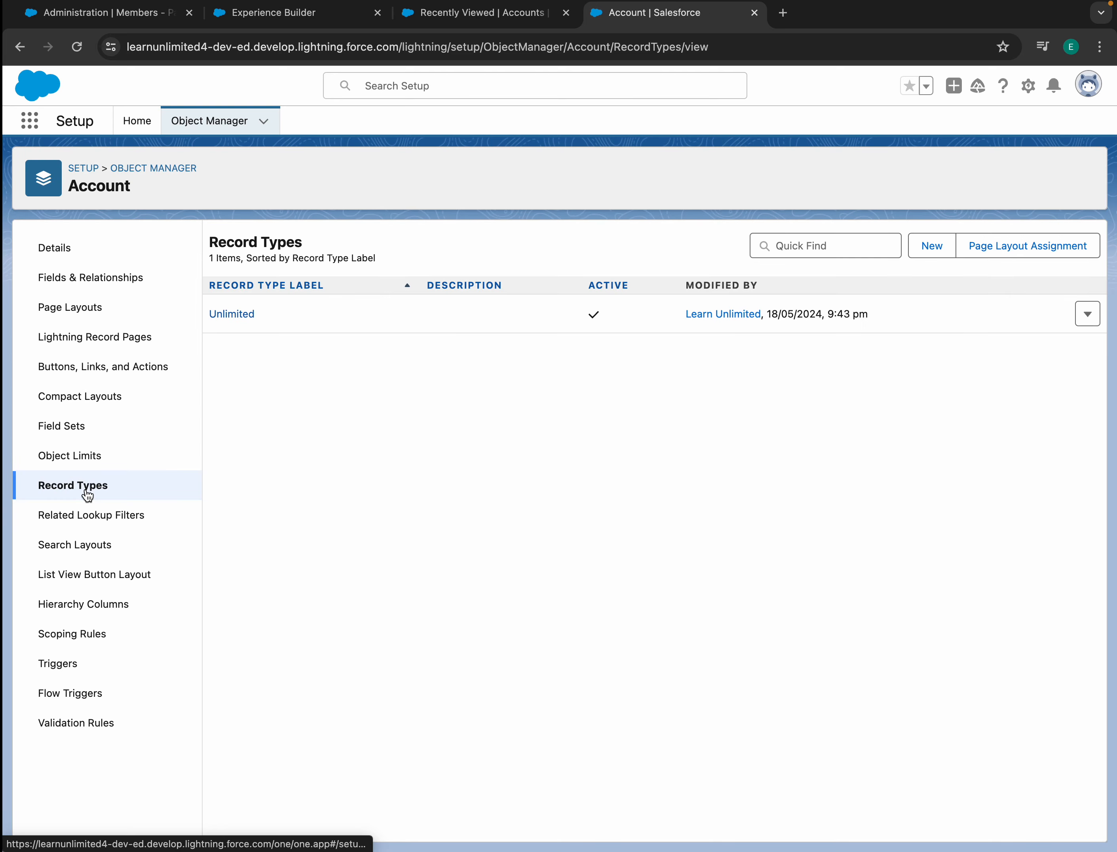
click(220, 122)
click(847, 172)
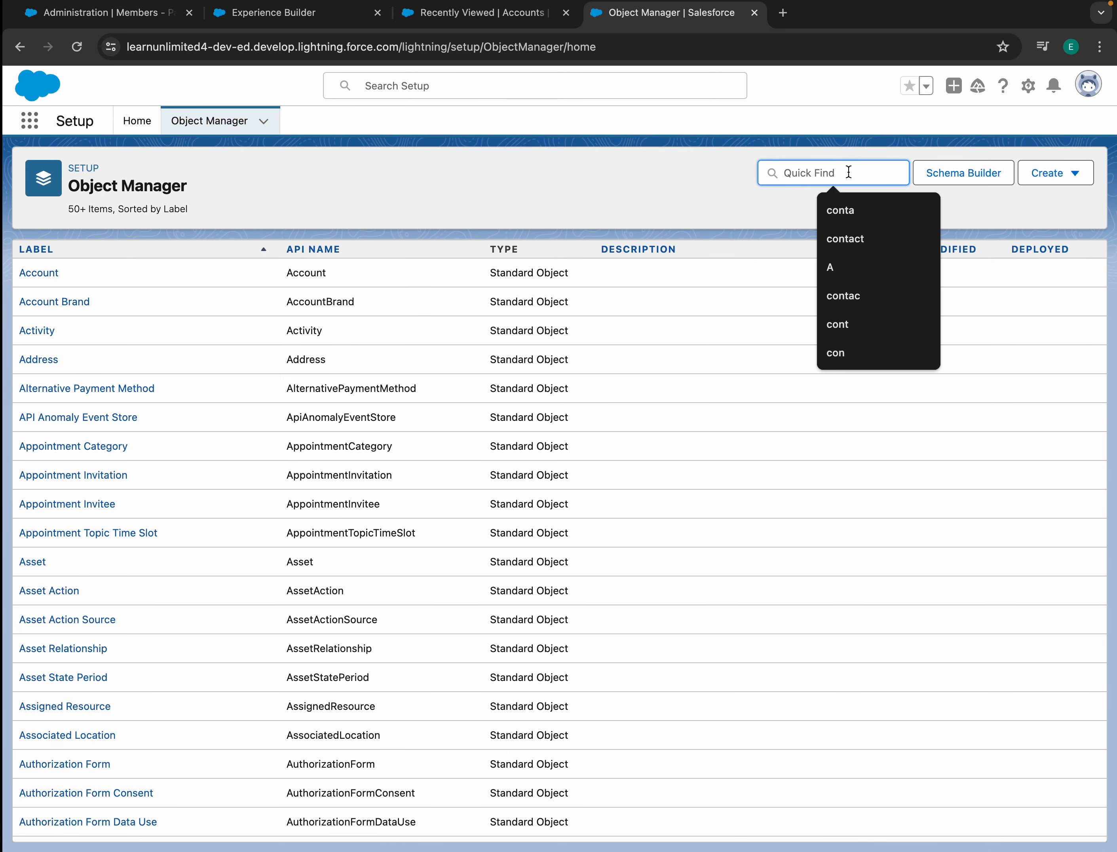
text(Person)
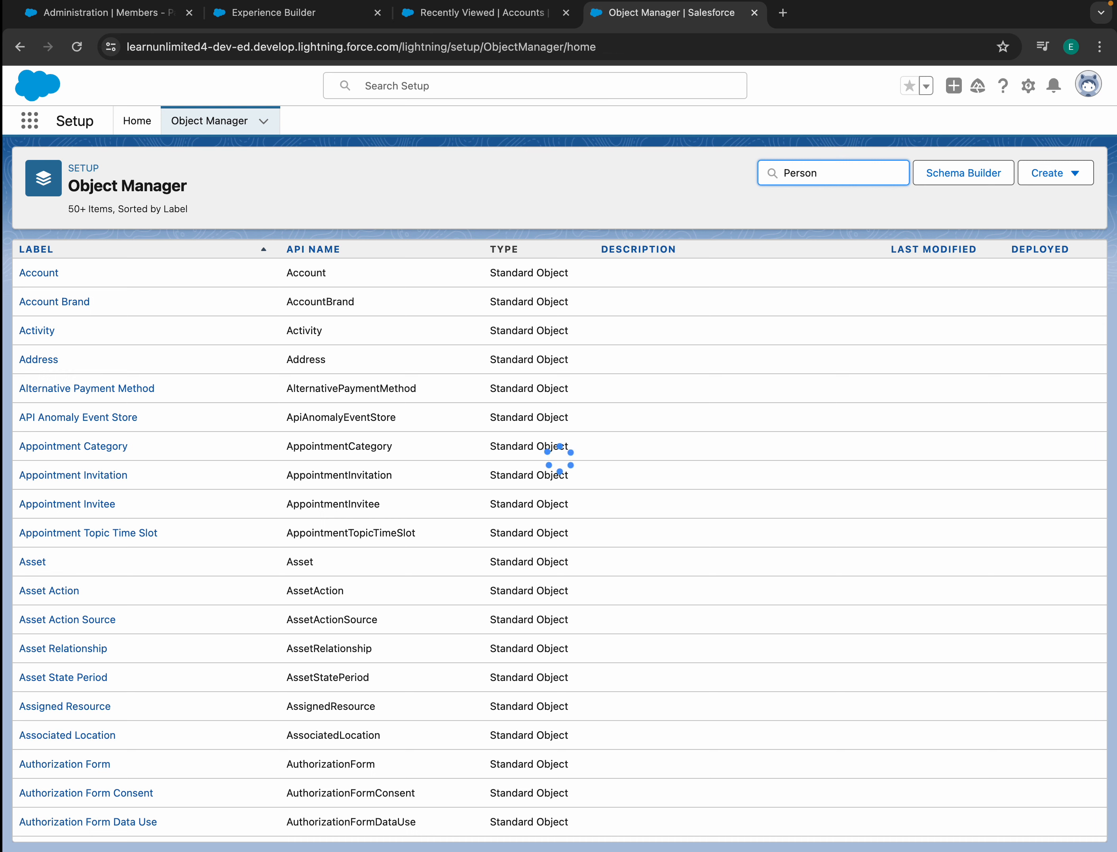
click(47, 346)
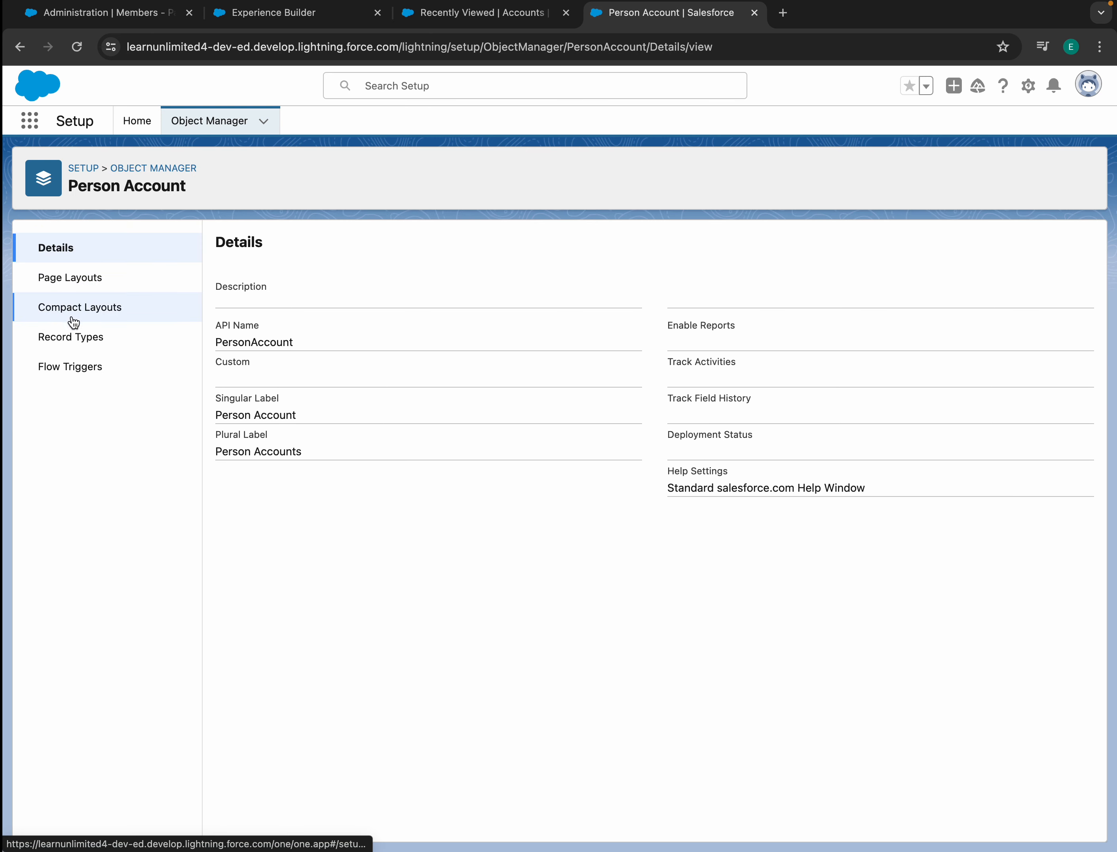
click(79, 337)
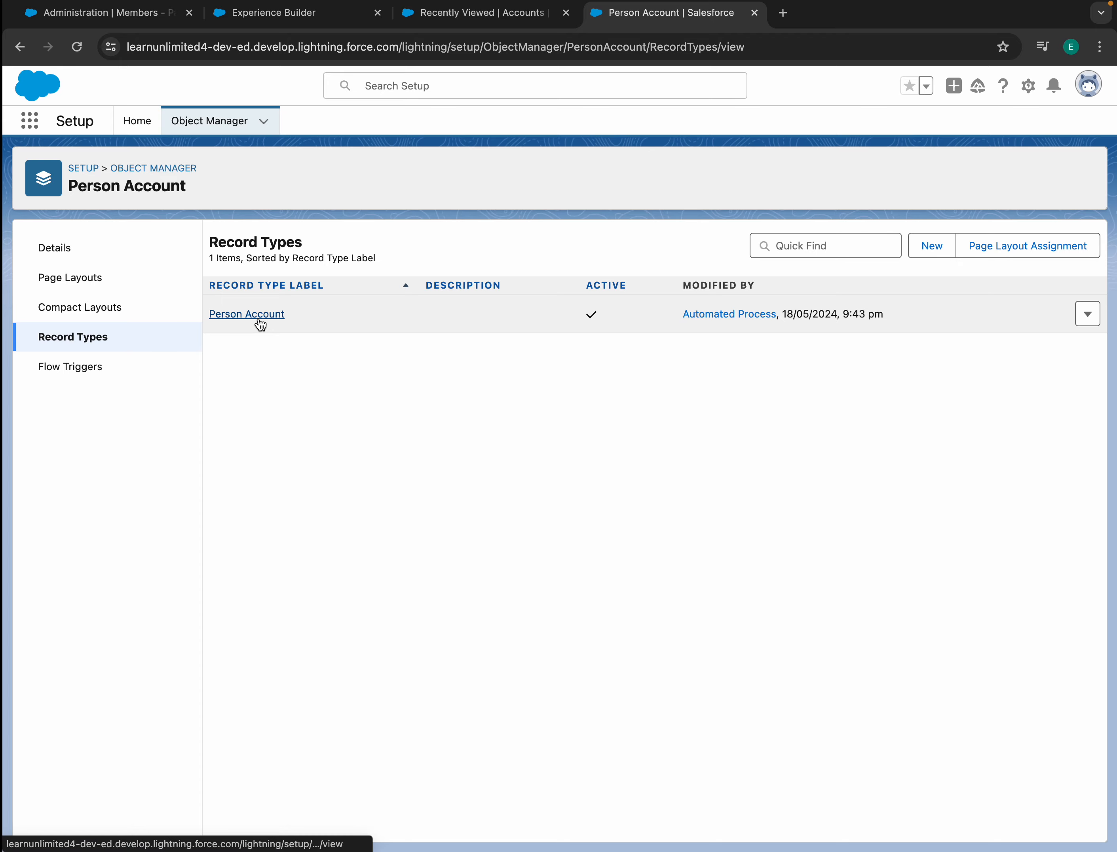
click(1023, 246)
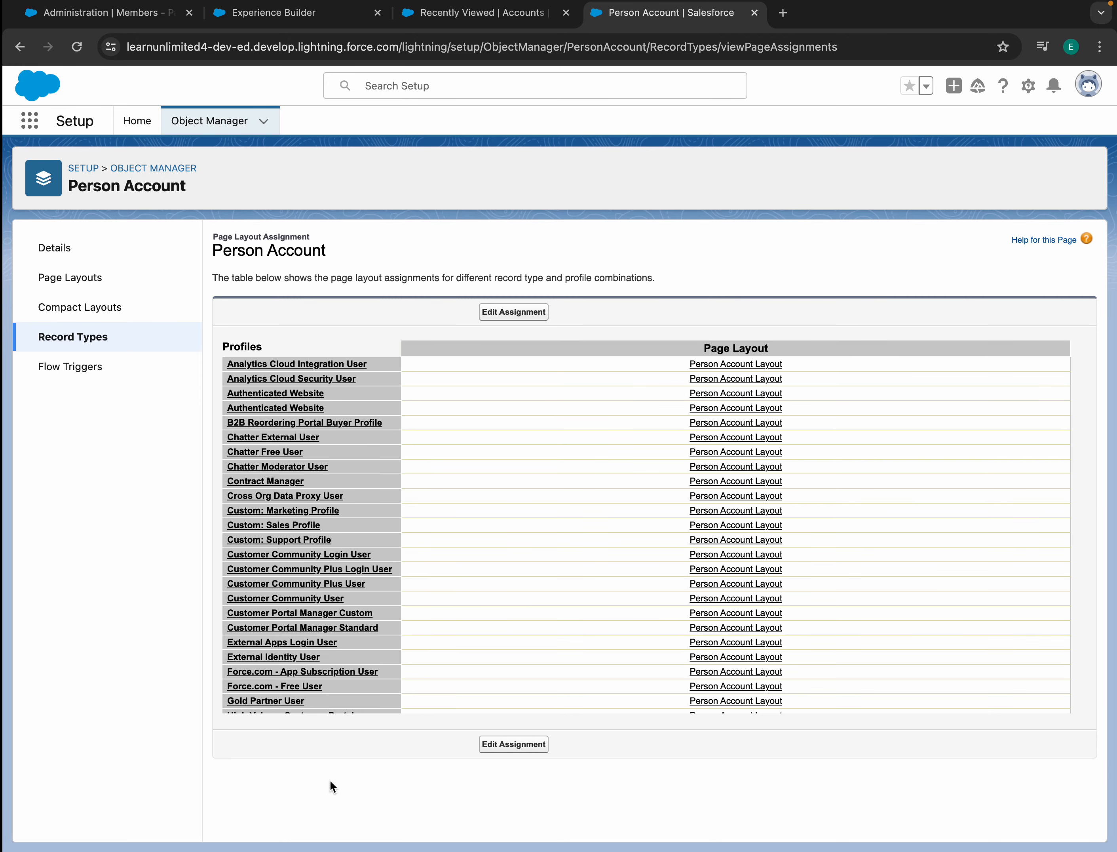
- Assign Person Account Layout in the page layout assignments, save, and return to Accounts
scroll(336, 532, down, 5)
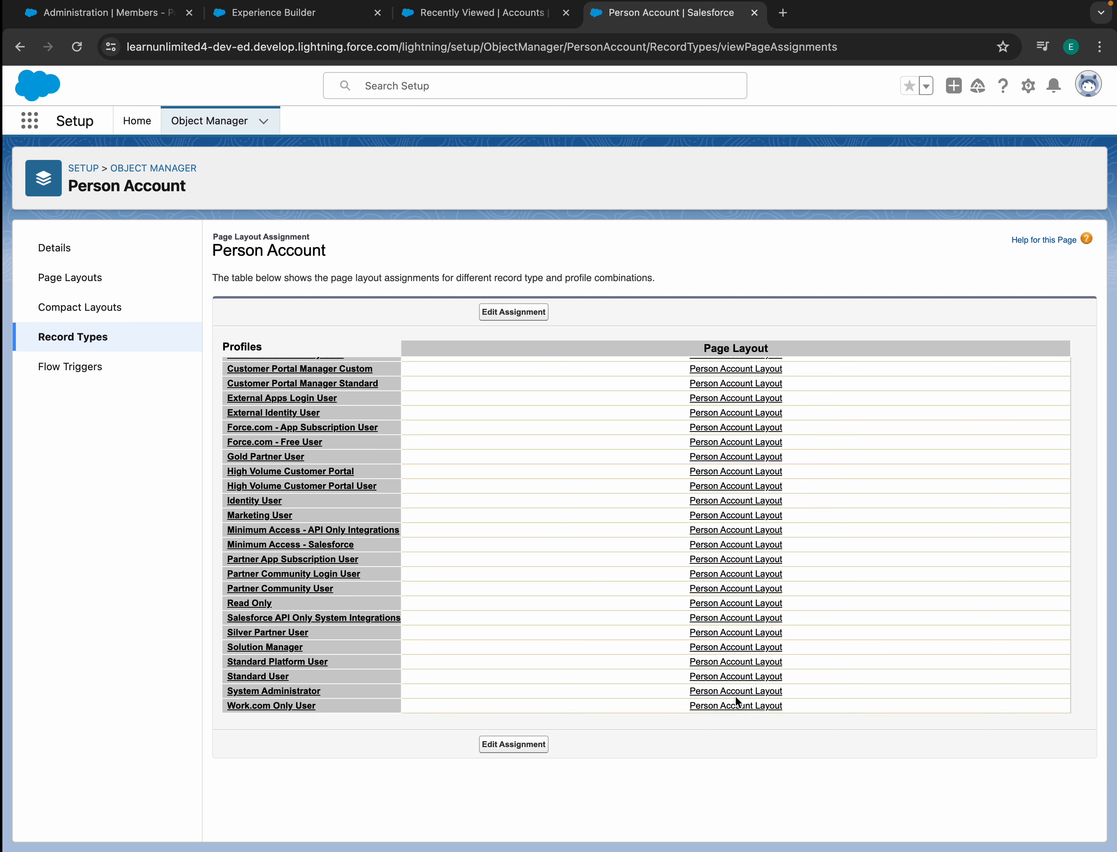
click(514, 744)
click(624, 356)
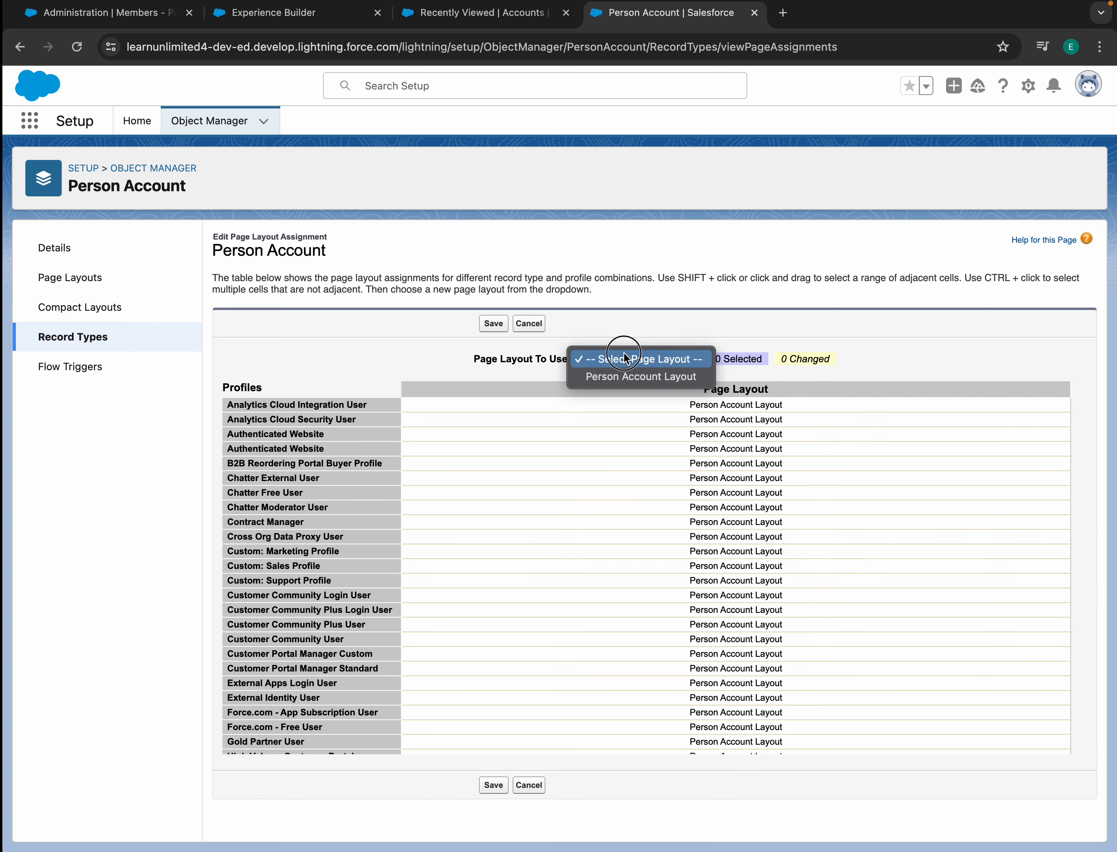
click(625, 375)
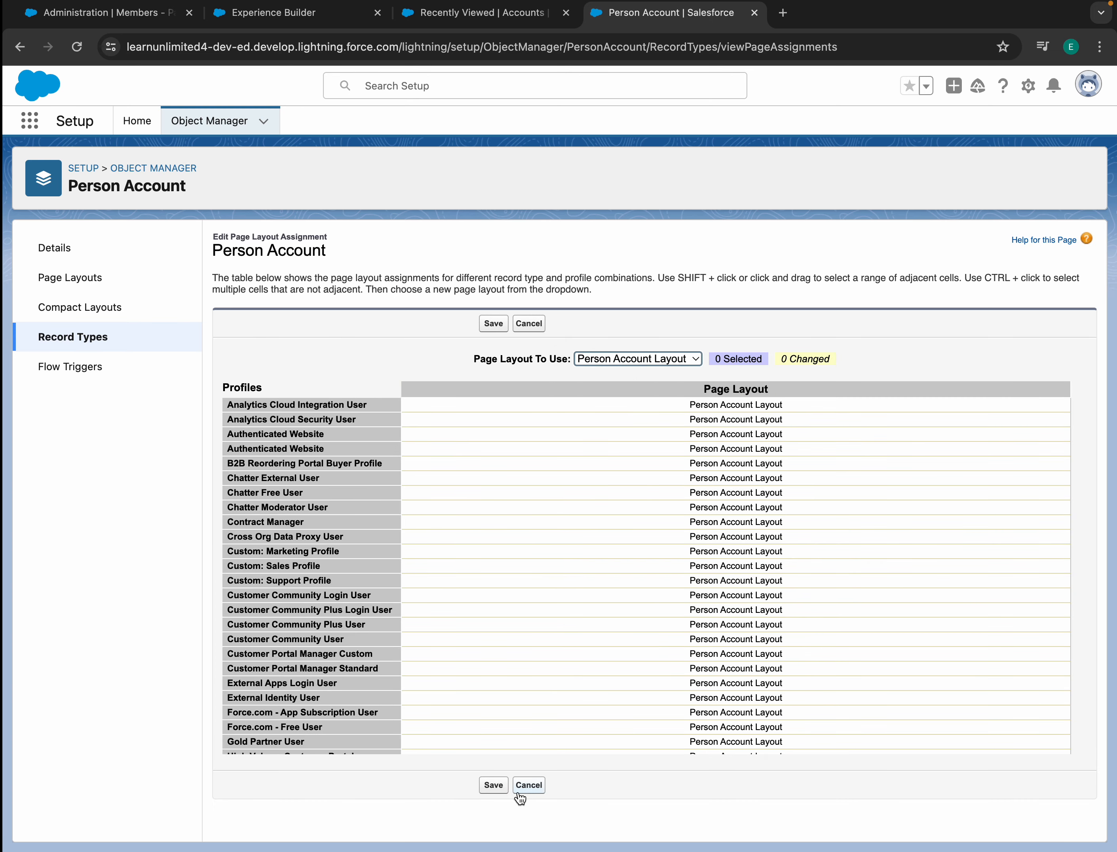
scroll(504, 730, down, 5)
click(494, 785)
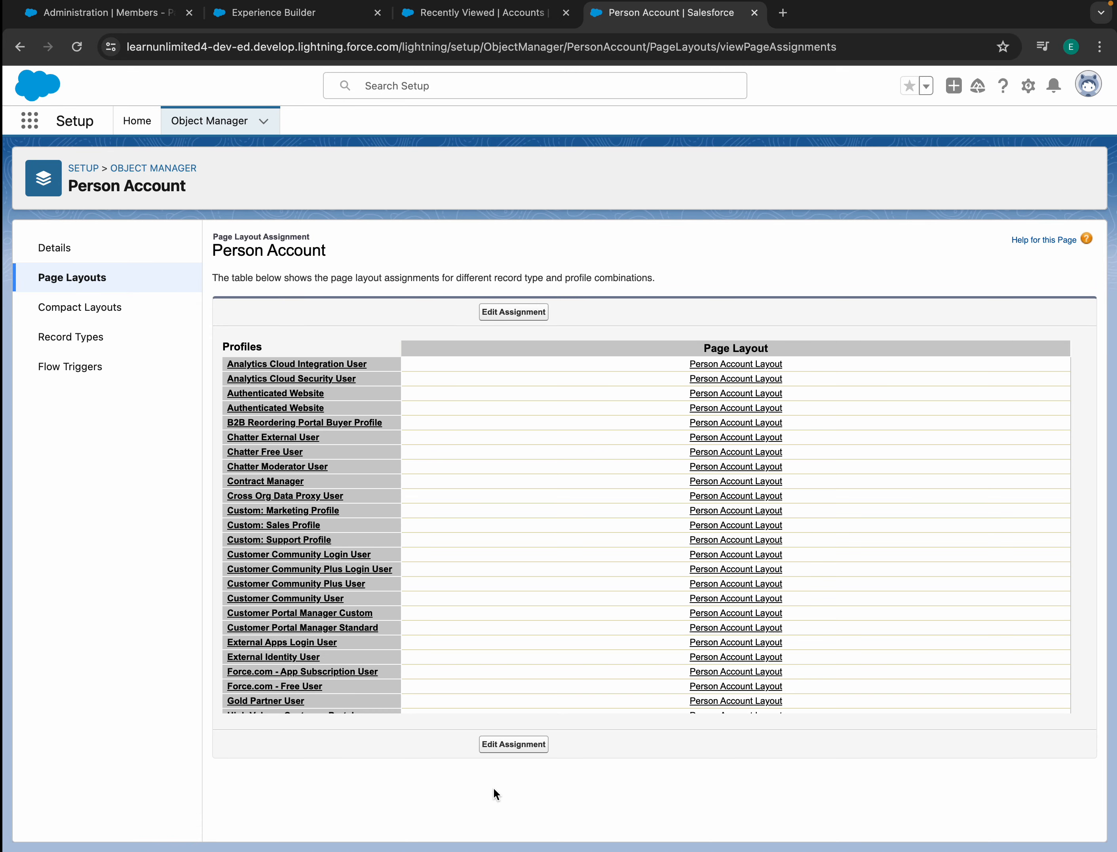
click(483, 14)
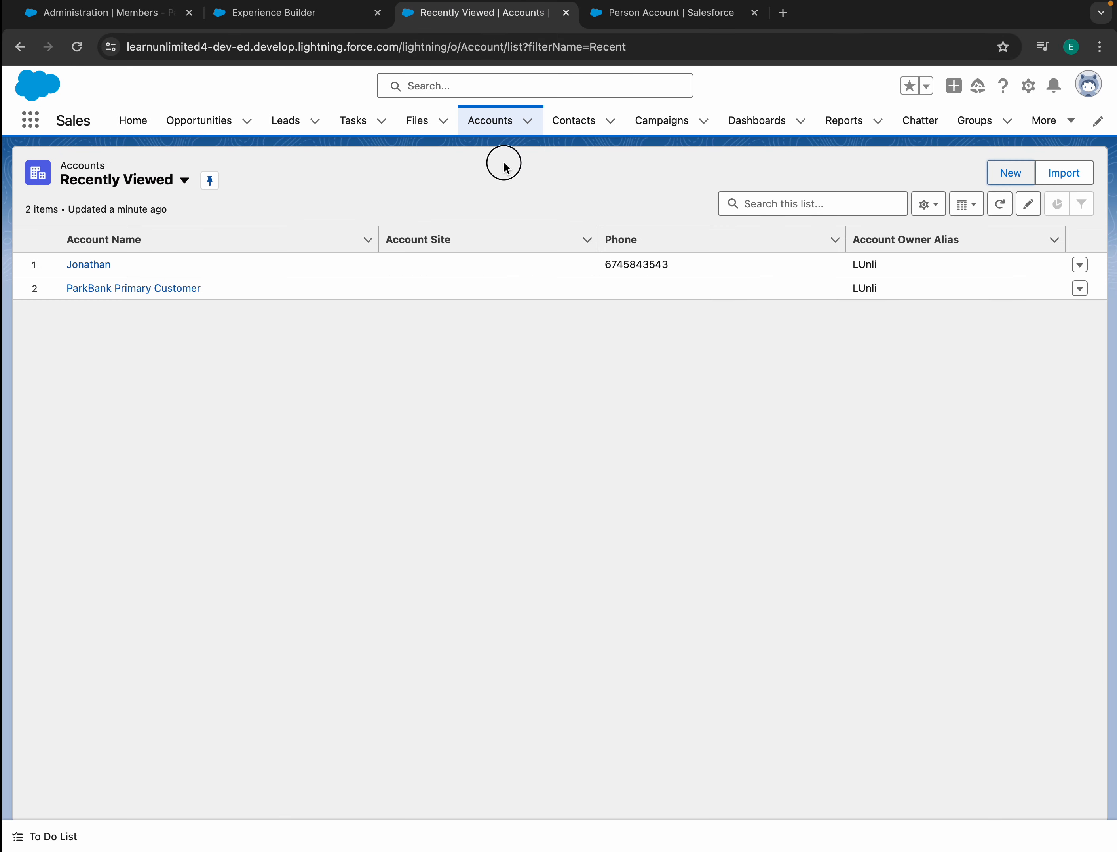
- Refresh Accounts, discard a New Account form, and reopen the Account object settings
click(77, 46)
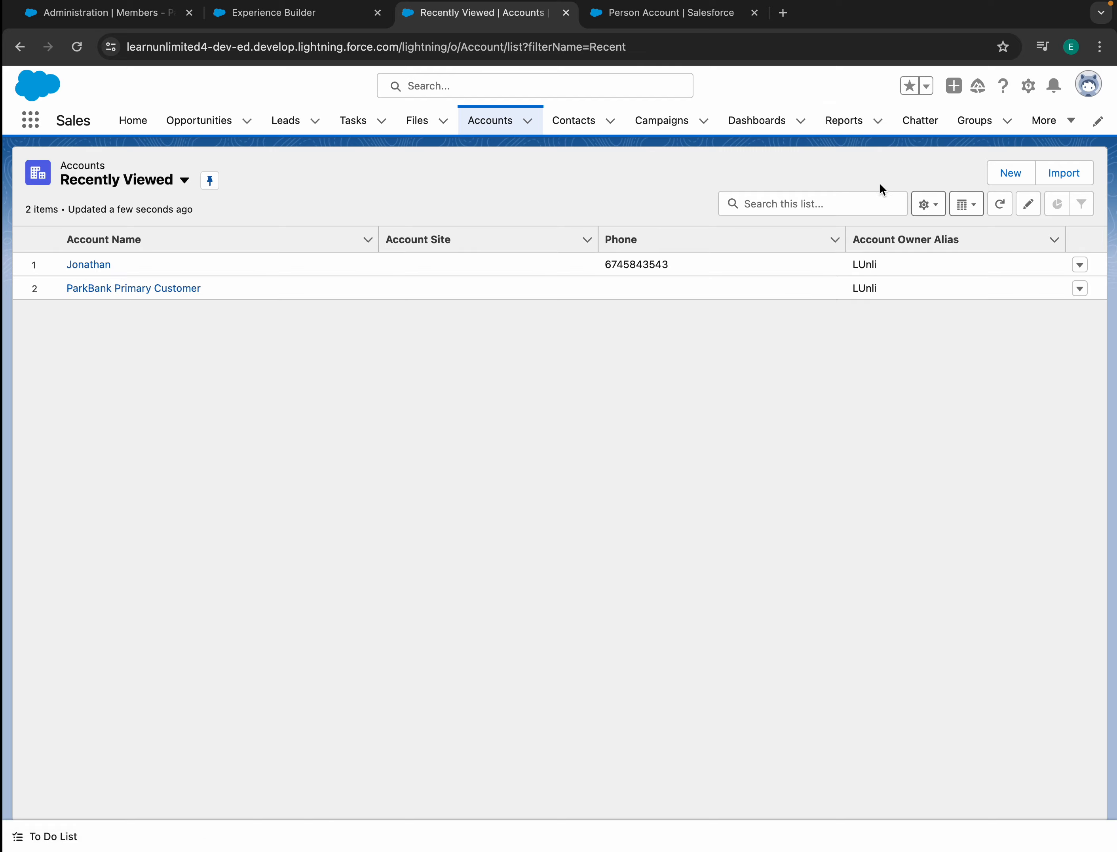
click(1017, 170)
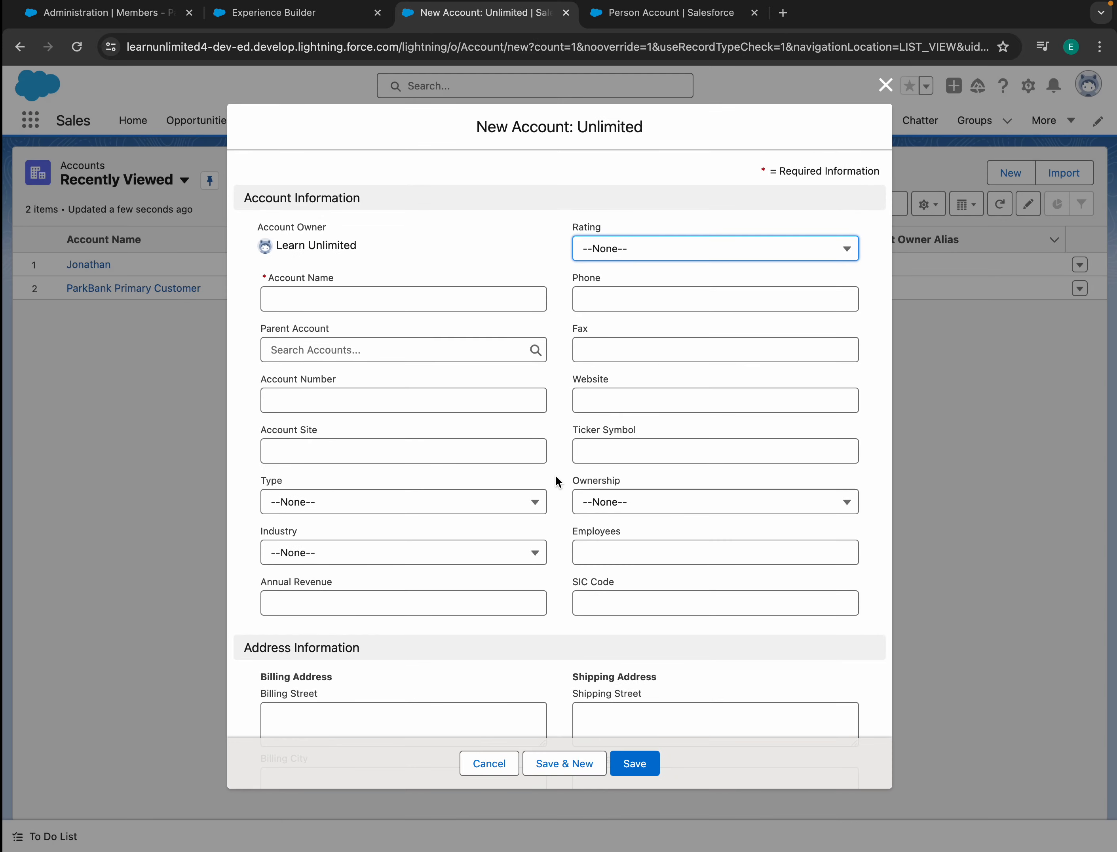
scroll(555, 475, down, 10)
scroll(555, 474, up, 10)
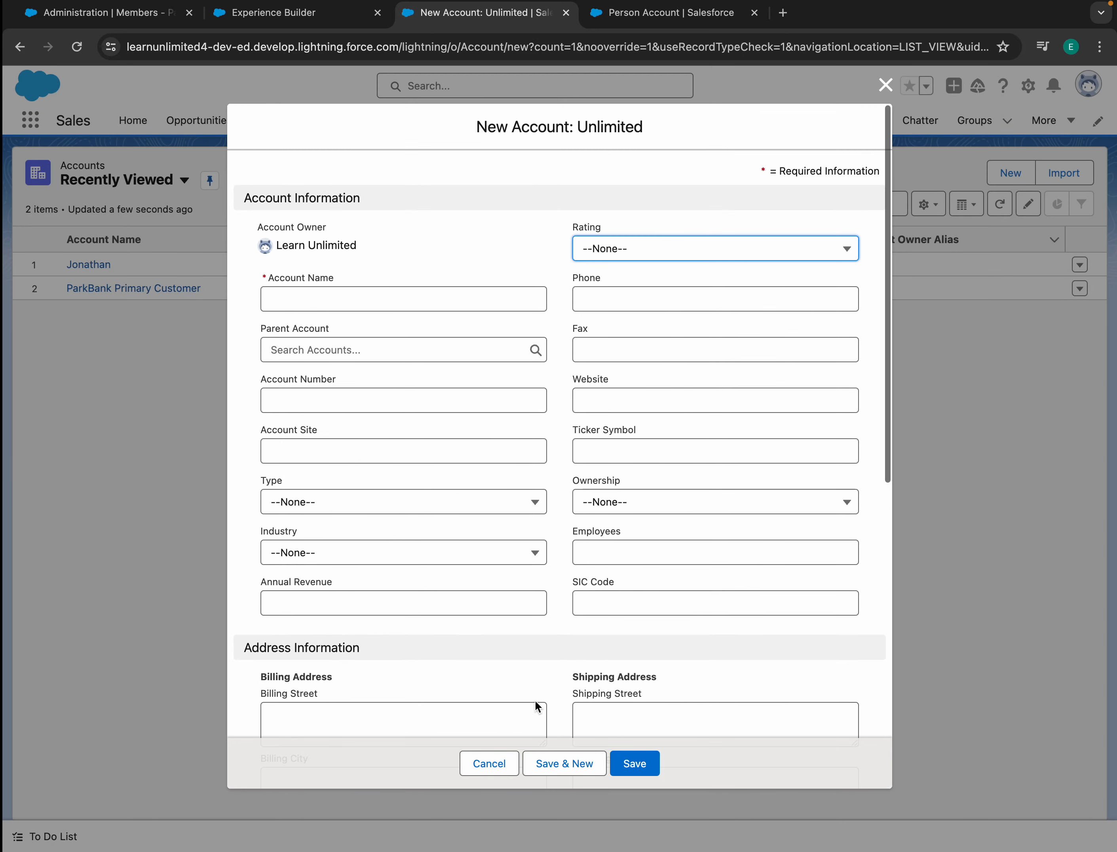
click(488, 764)
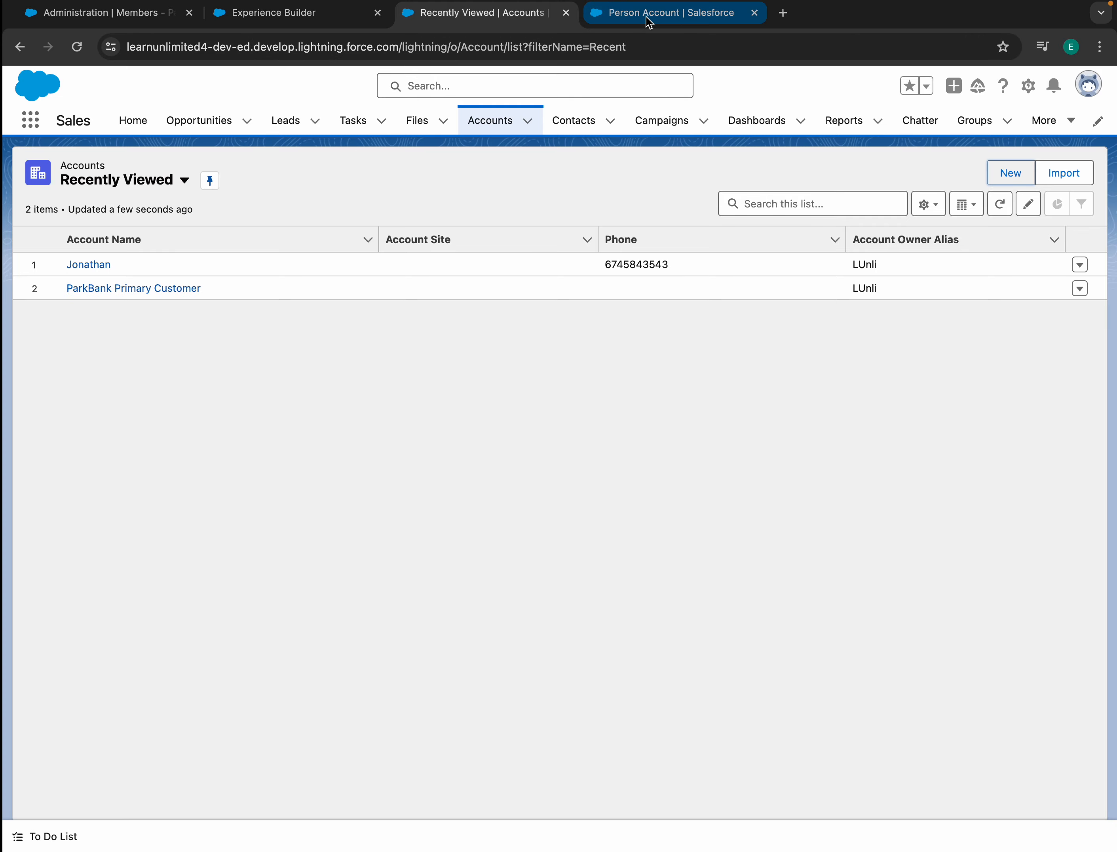
click(649, 15)
click(211, 121)
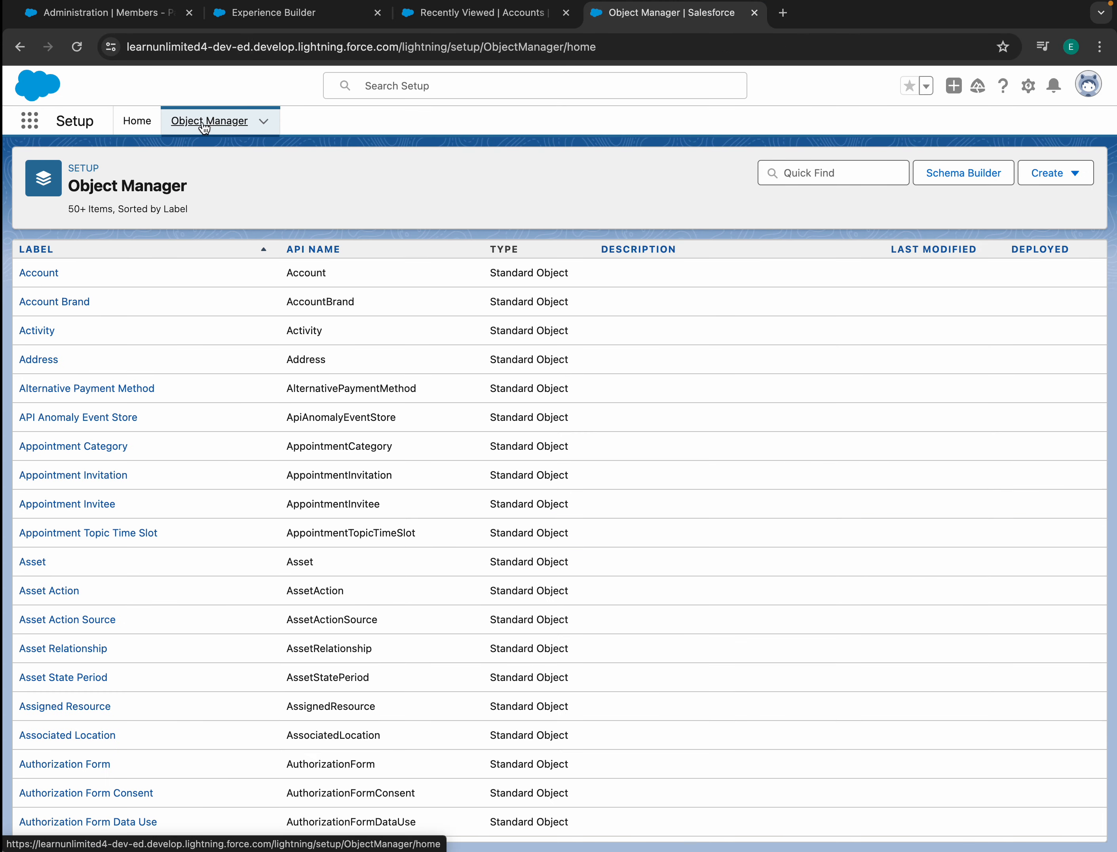
click(38, 274)
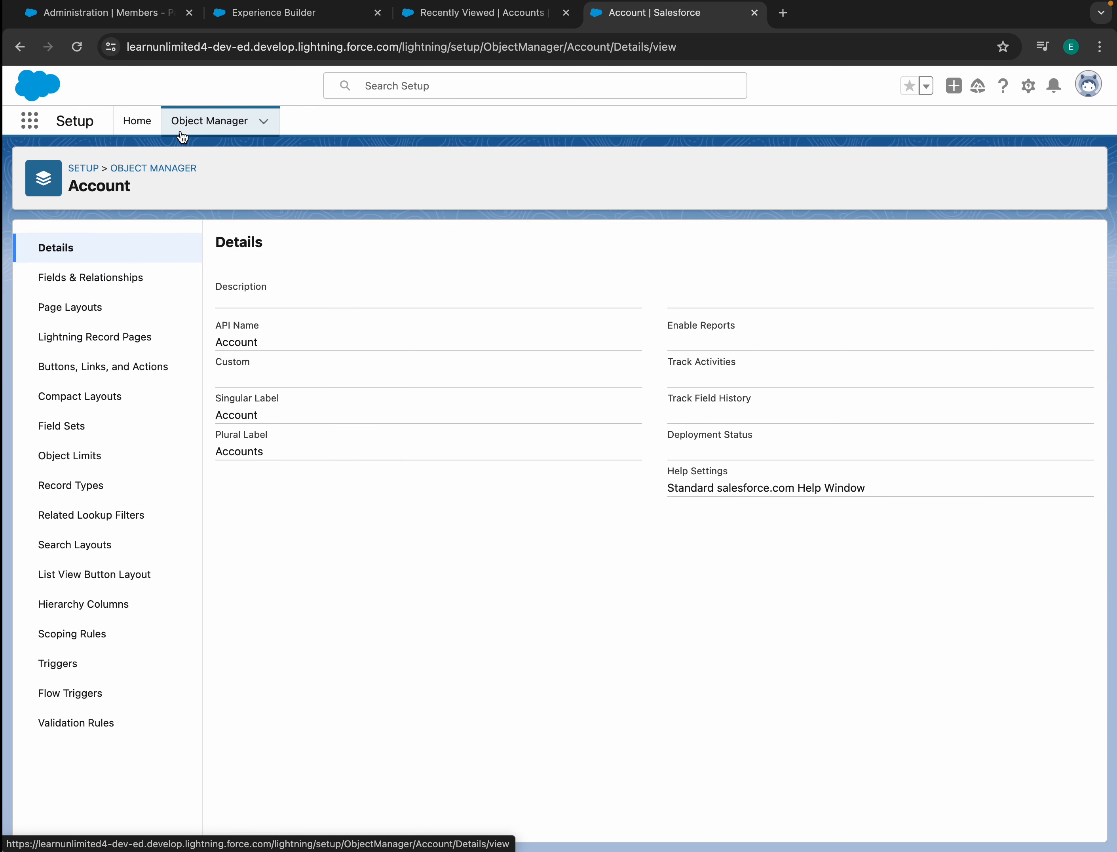
- Find Profiles through Quick Find and open the System Administrator profile
click(131, 123)
drag(100, 169, 1, 164)
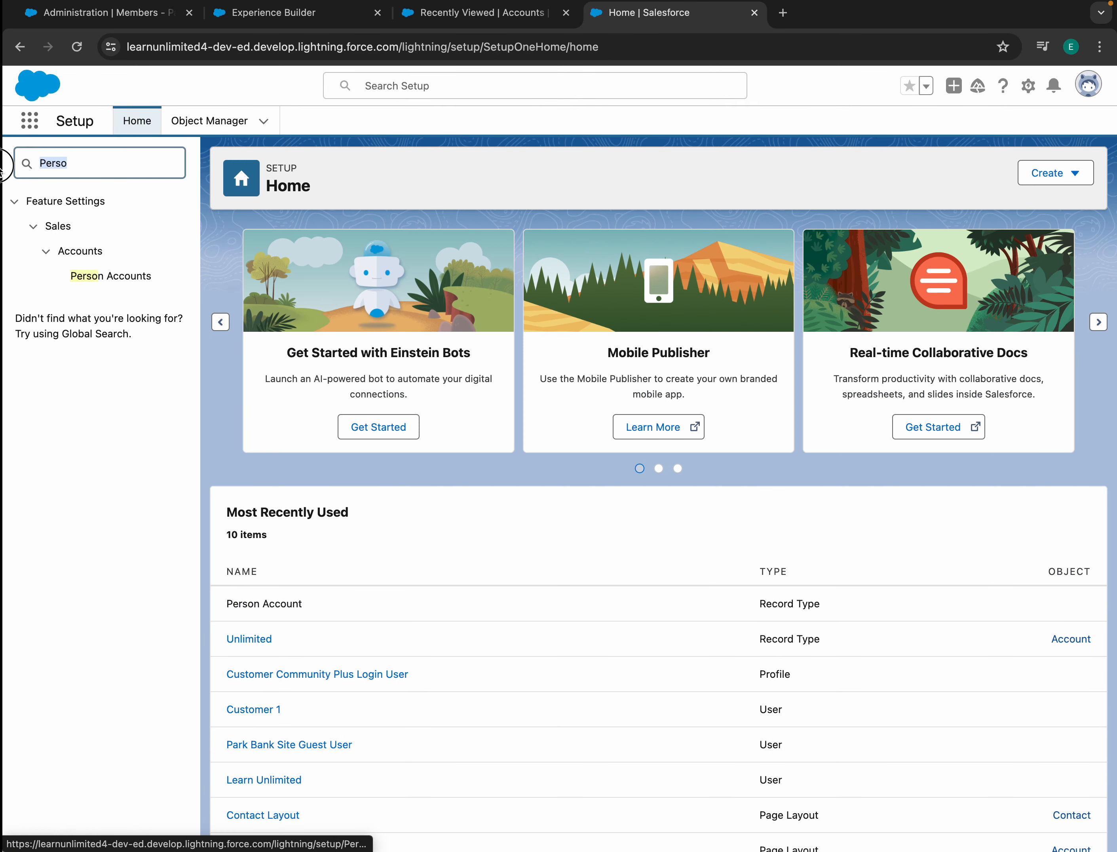
text(Profil)
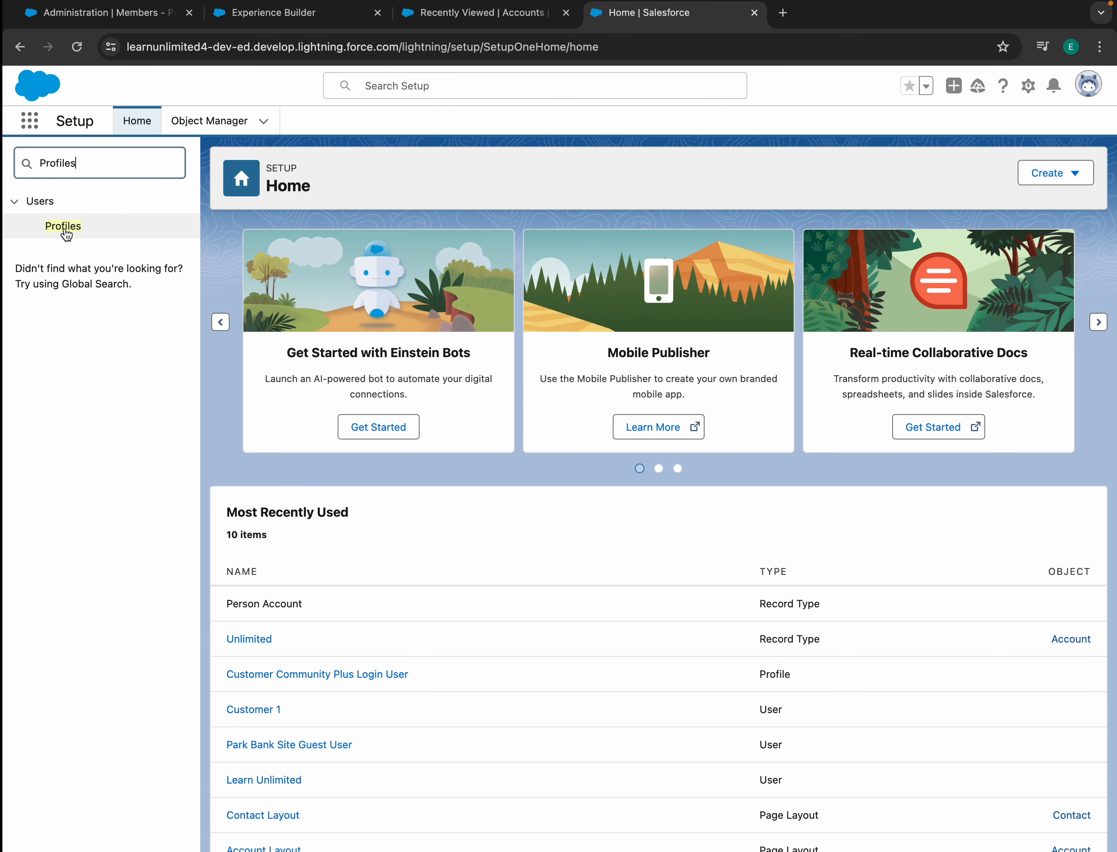
click(65, 227)
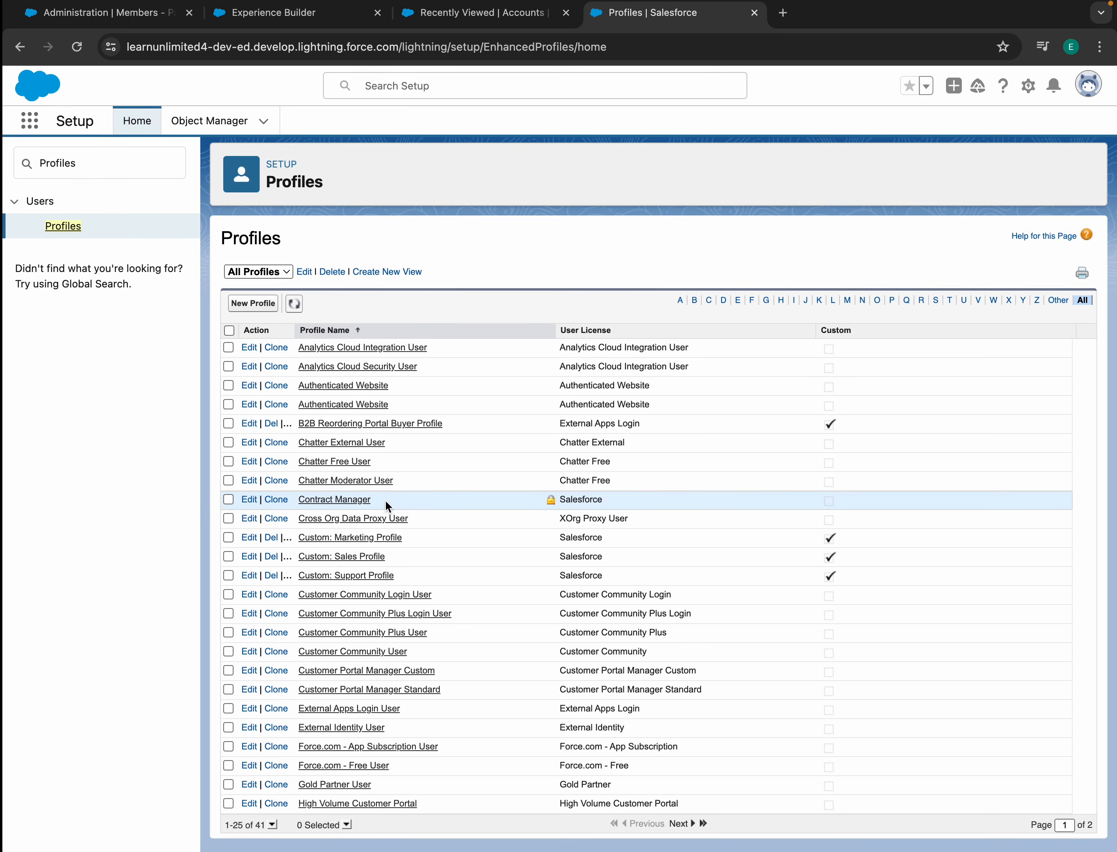
click(935, 305)
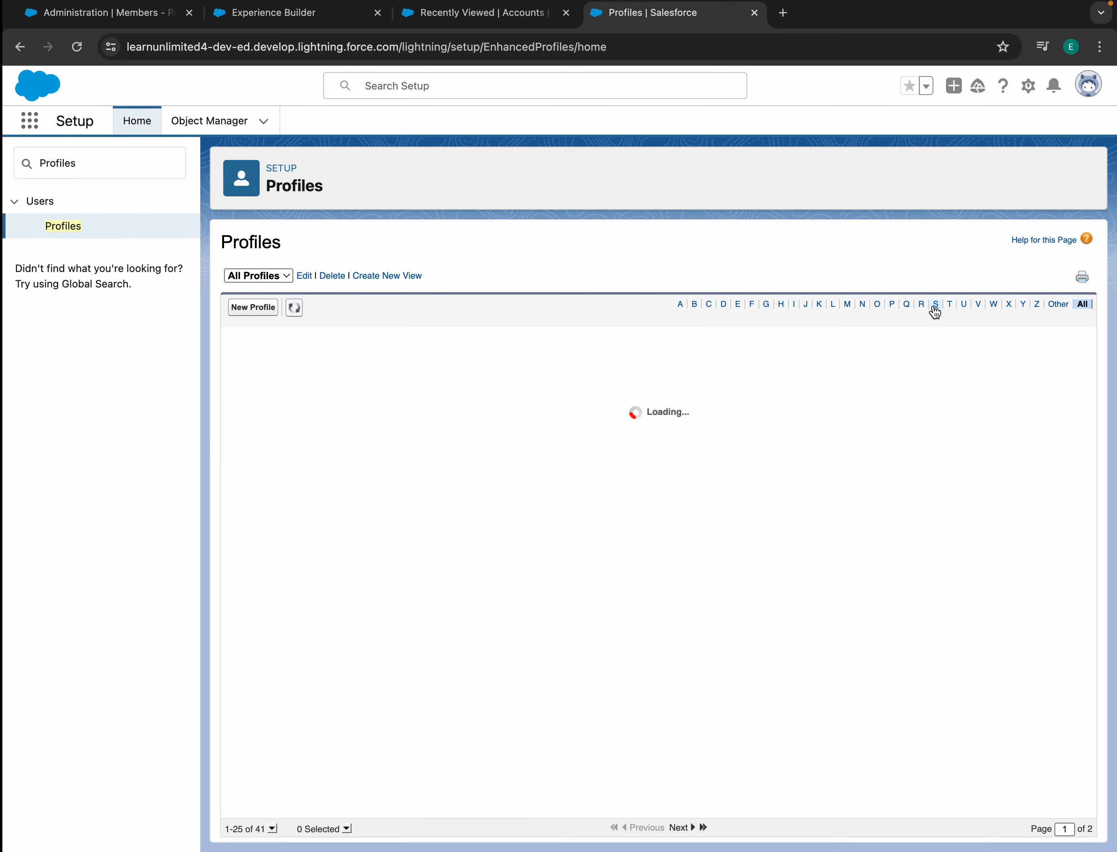
click(329, 447)
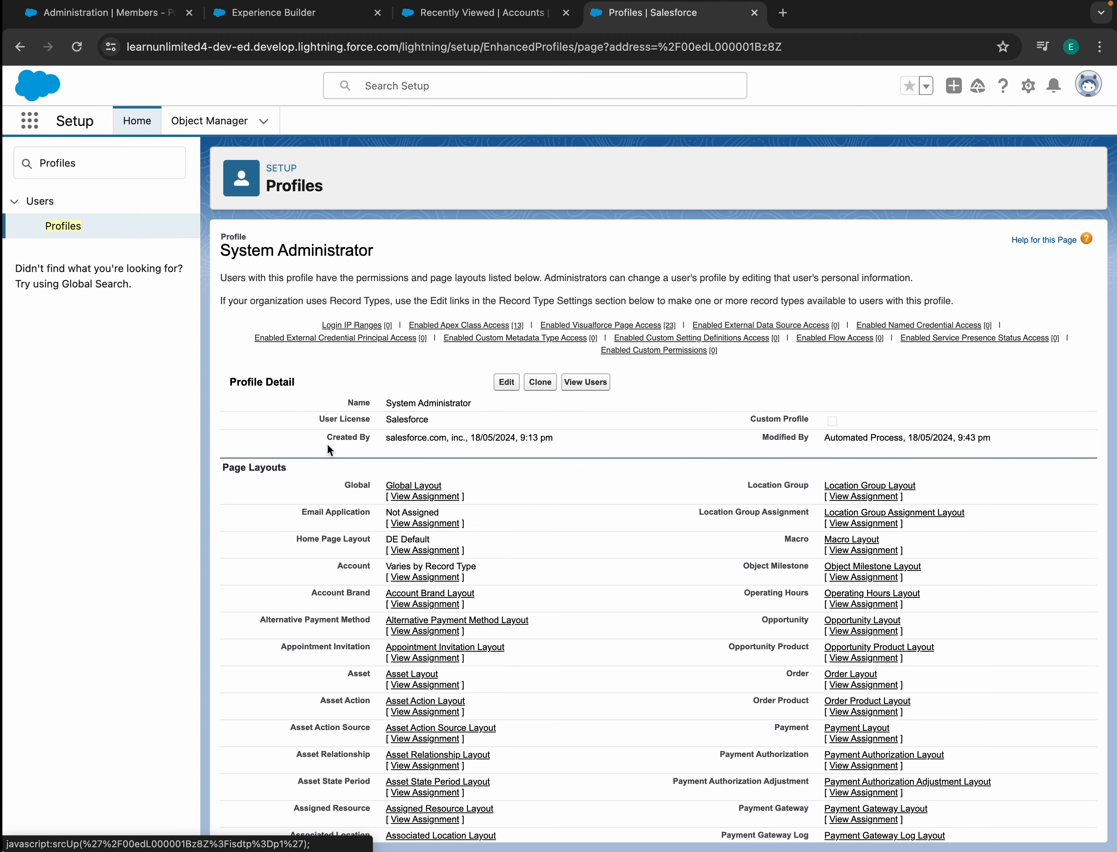
- Add Person Account to the profile's Account record types and save
scroll(328, 443, down, 20)
scroll(328, 446, down, 20)
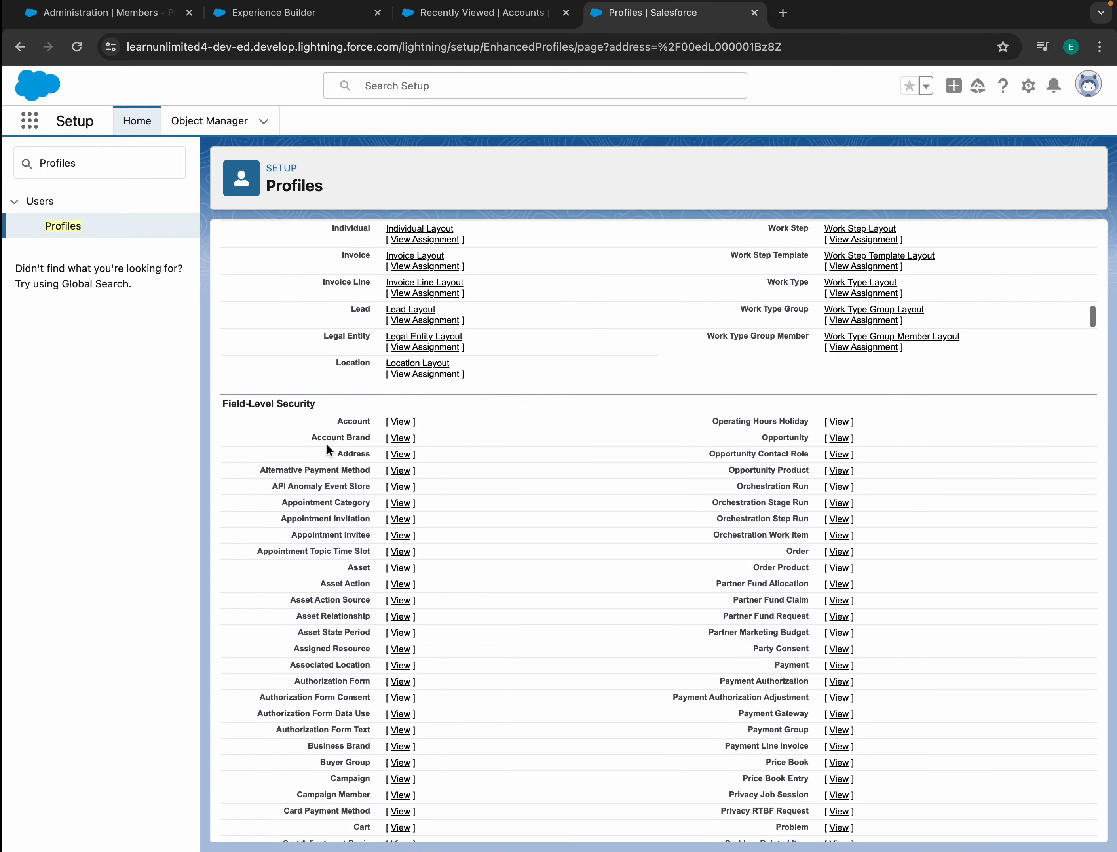
scroll(326, 443, down, 20)
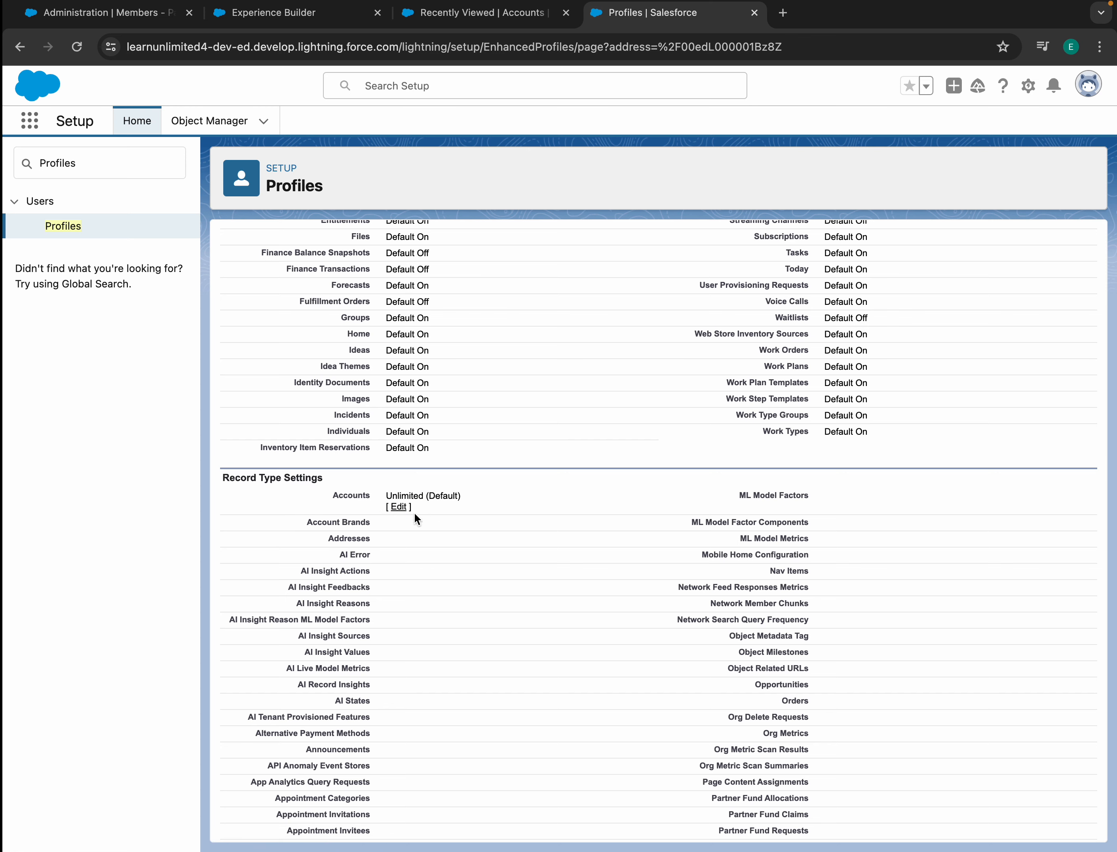
click(400, 506)
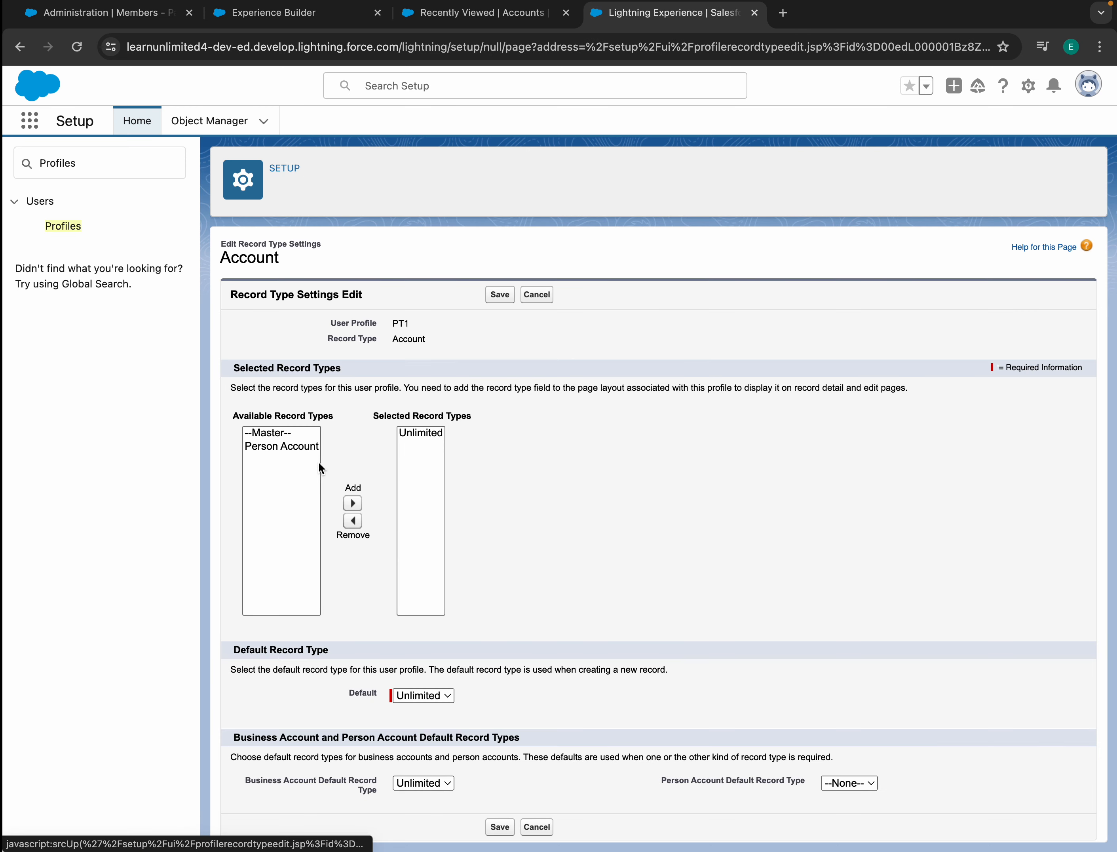
click(313, 447)
click(352, 503)
click(498, 295)
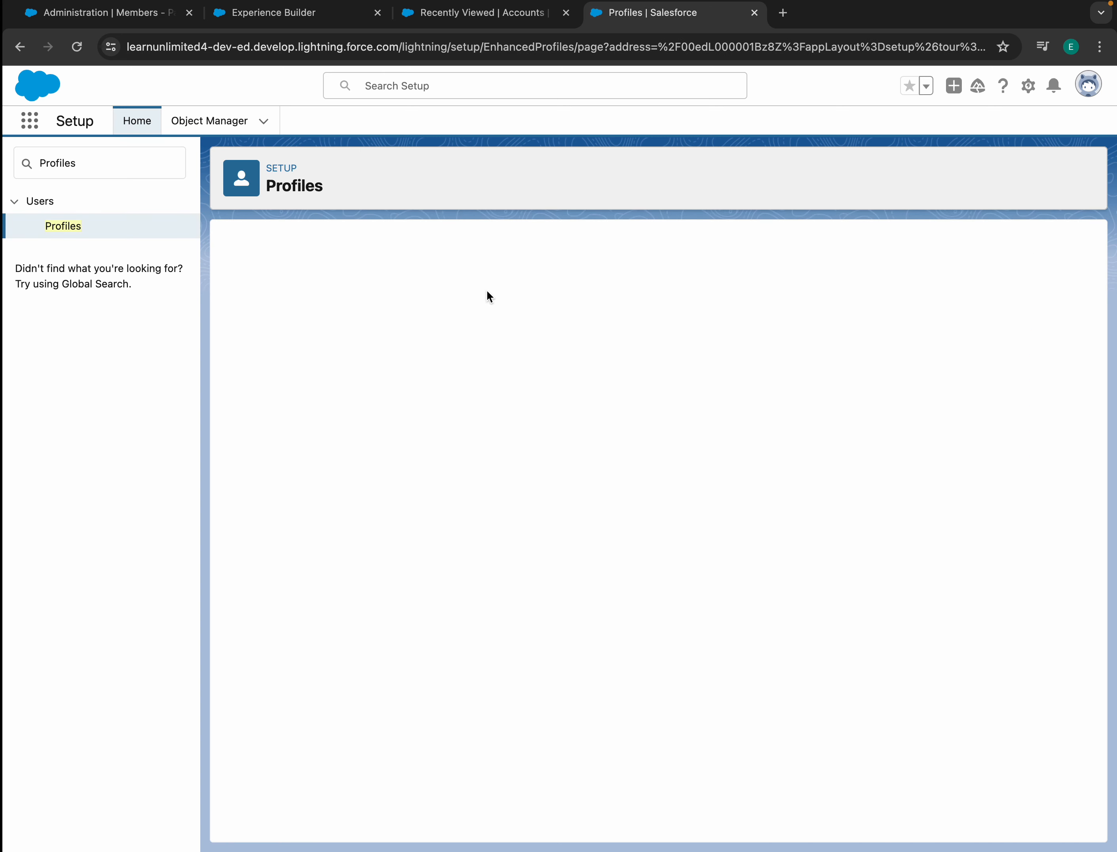
- Reload the Accounts list, back out of the import wizard, and return to Profiles
click(513, 16)
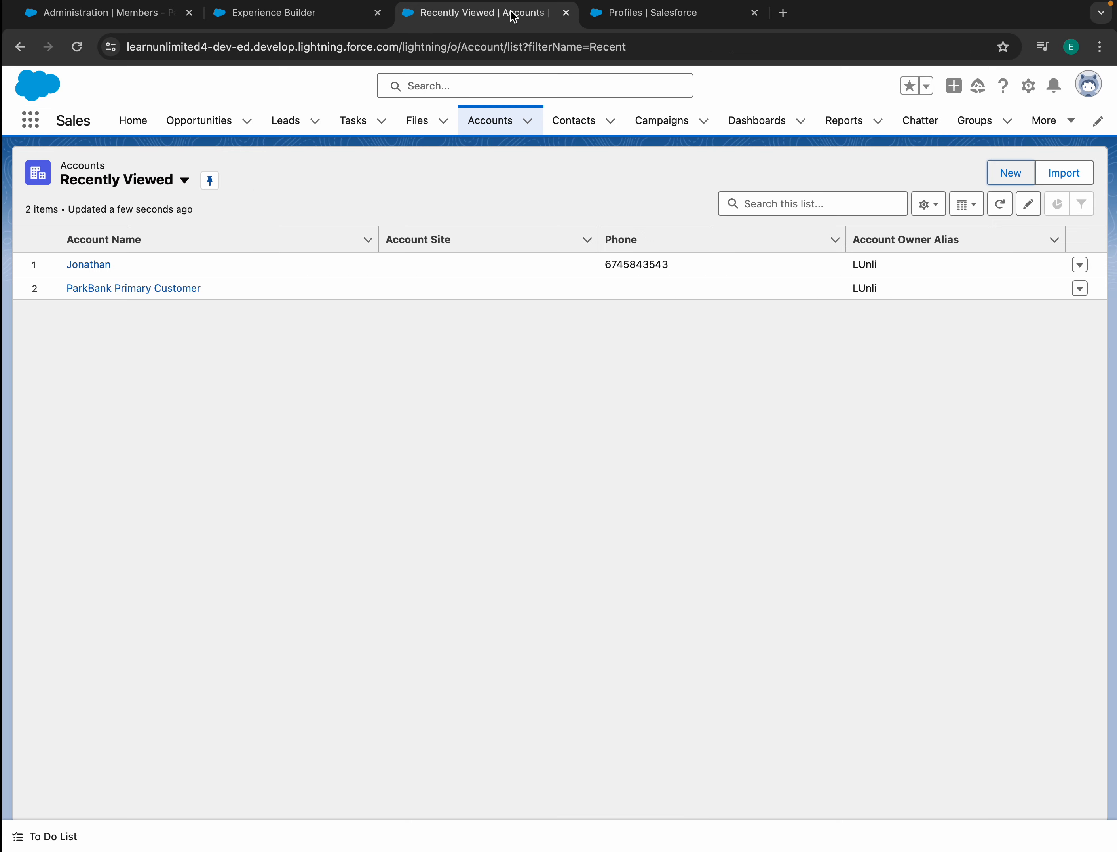
click(77, 47)
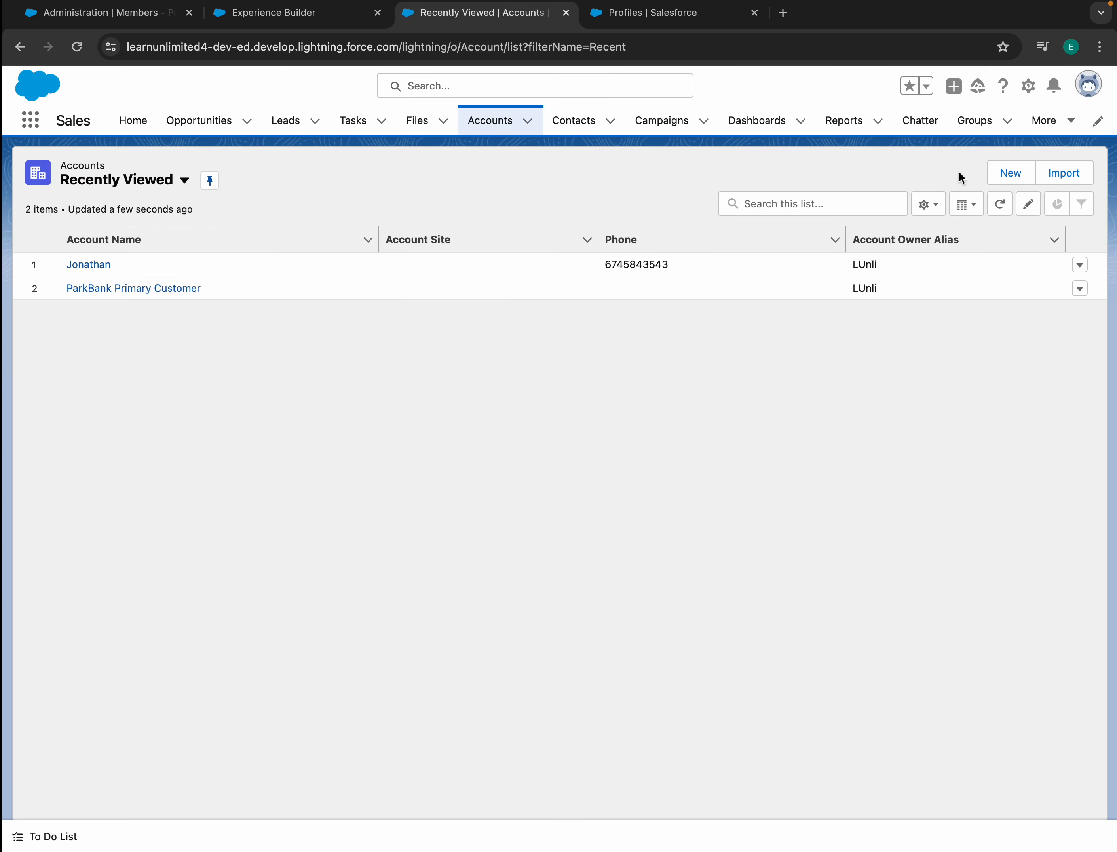
click(1062, 174)
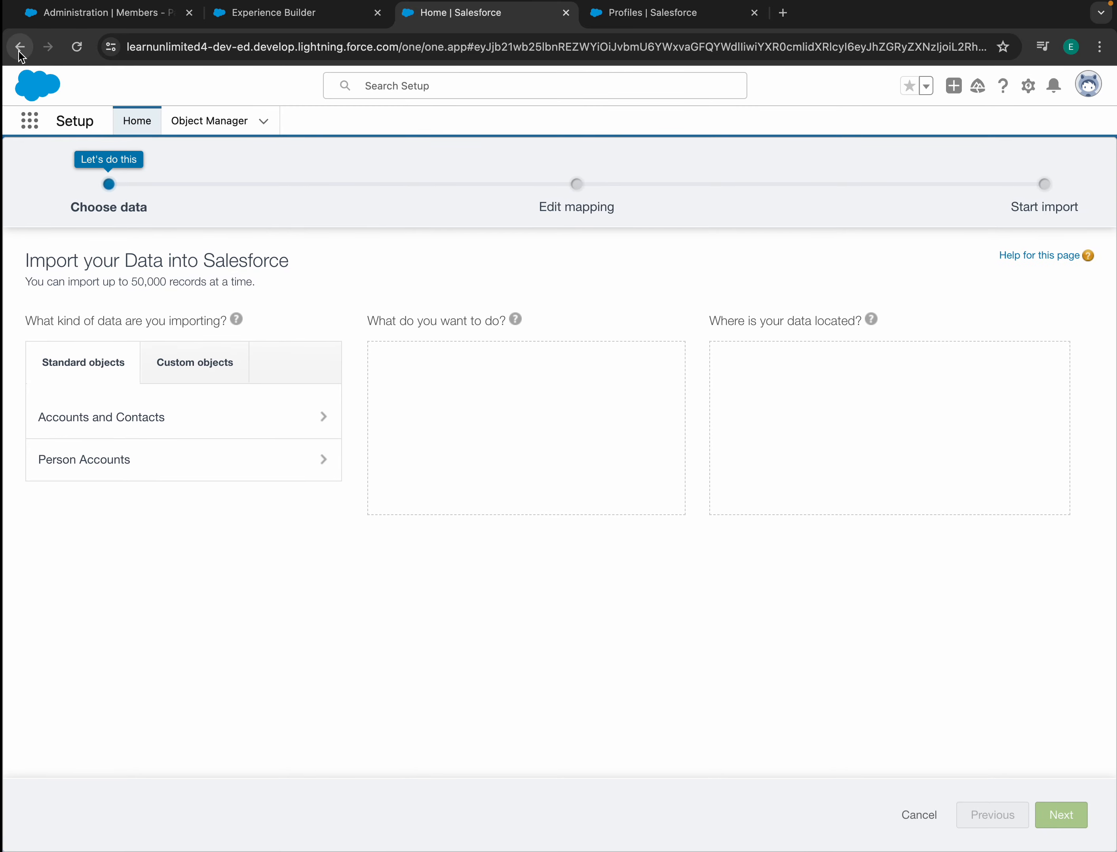
click(19, 47)
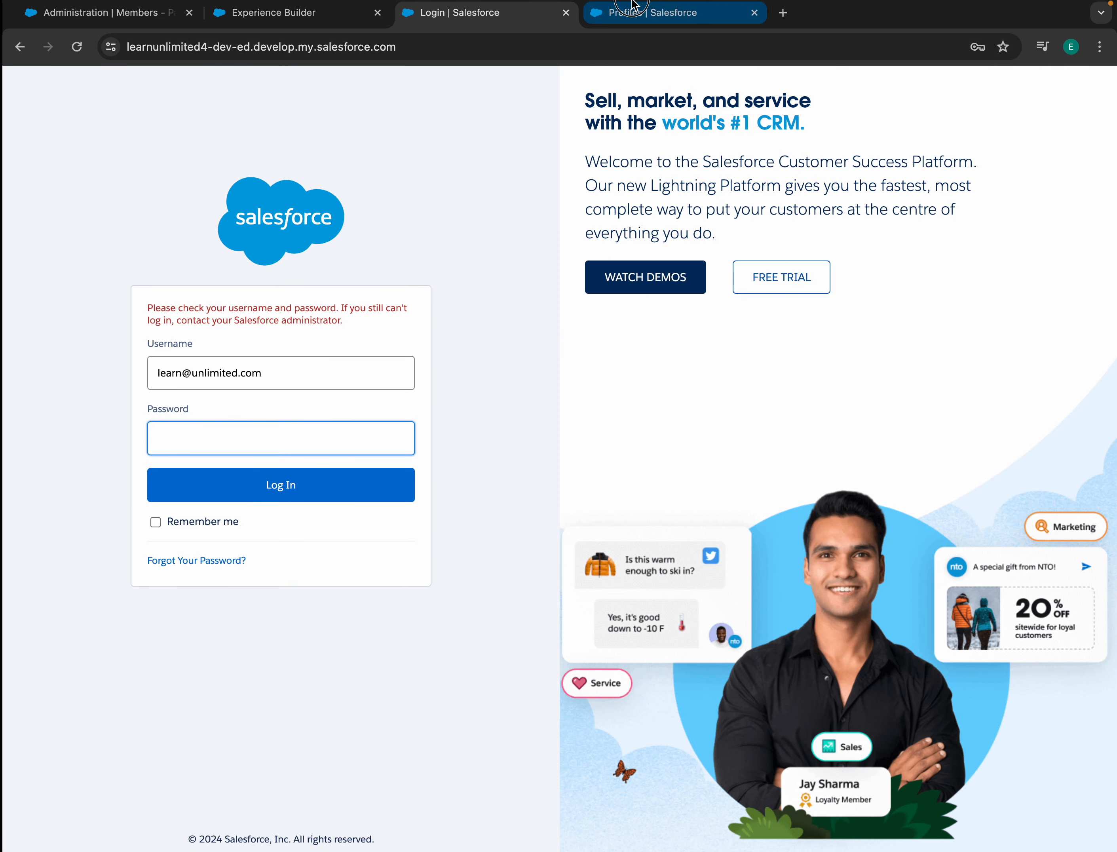
click(637, 11)
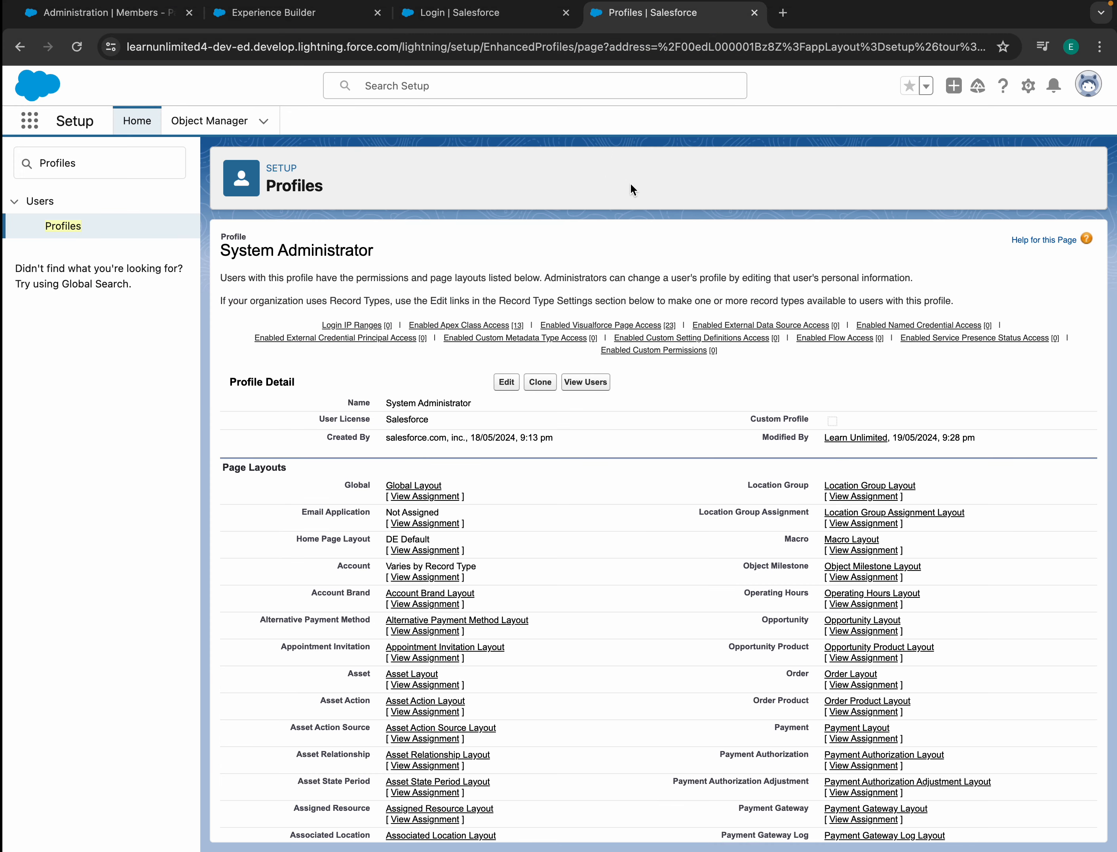
- Open Accounts via the App Launcher and start a New Account with Person Account record type
click(26, 123)
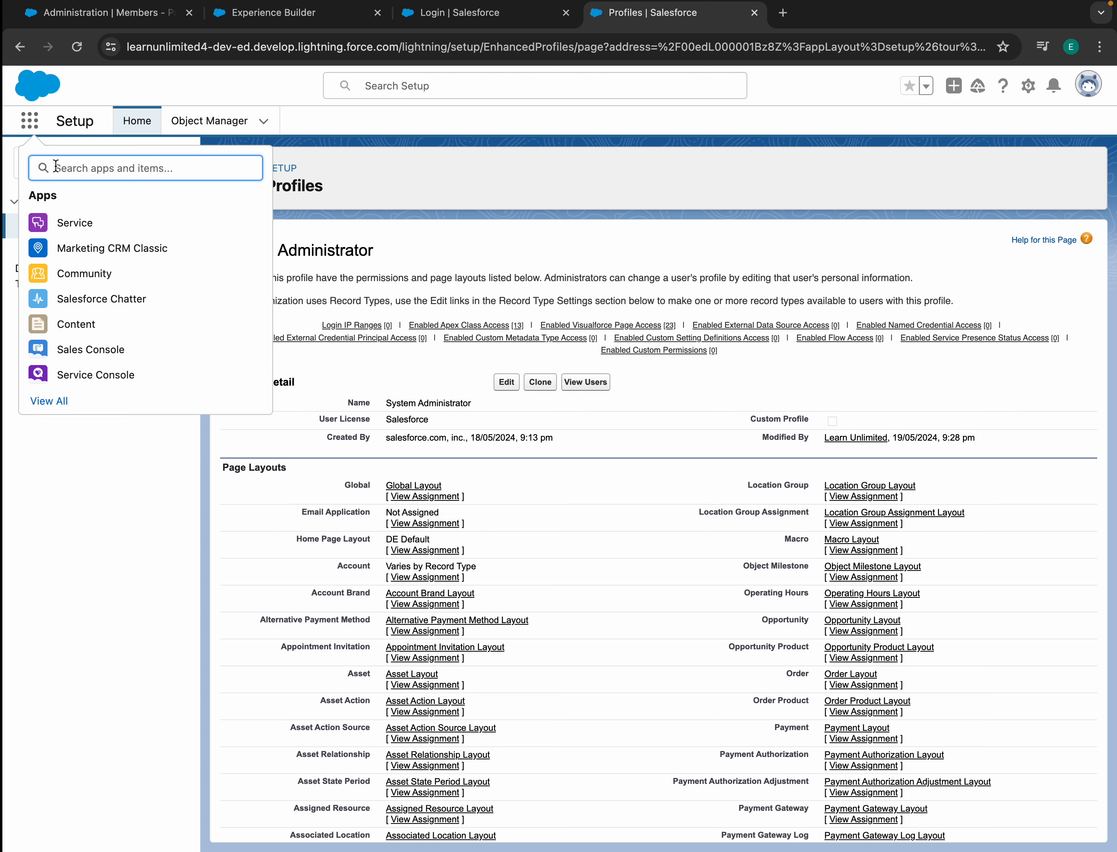
text(Acc)
click(50, 284)
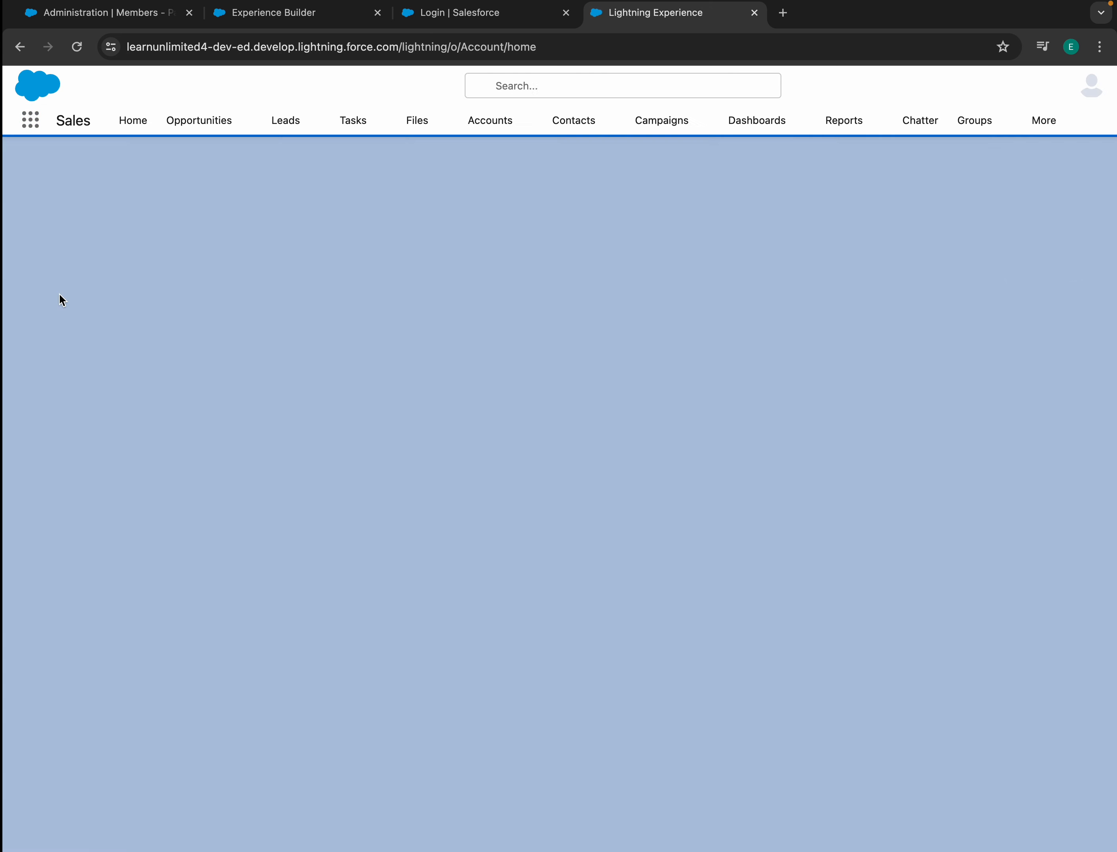
click(1002, 169)
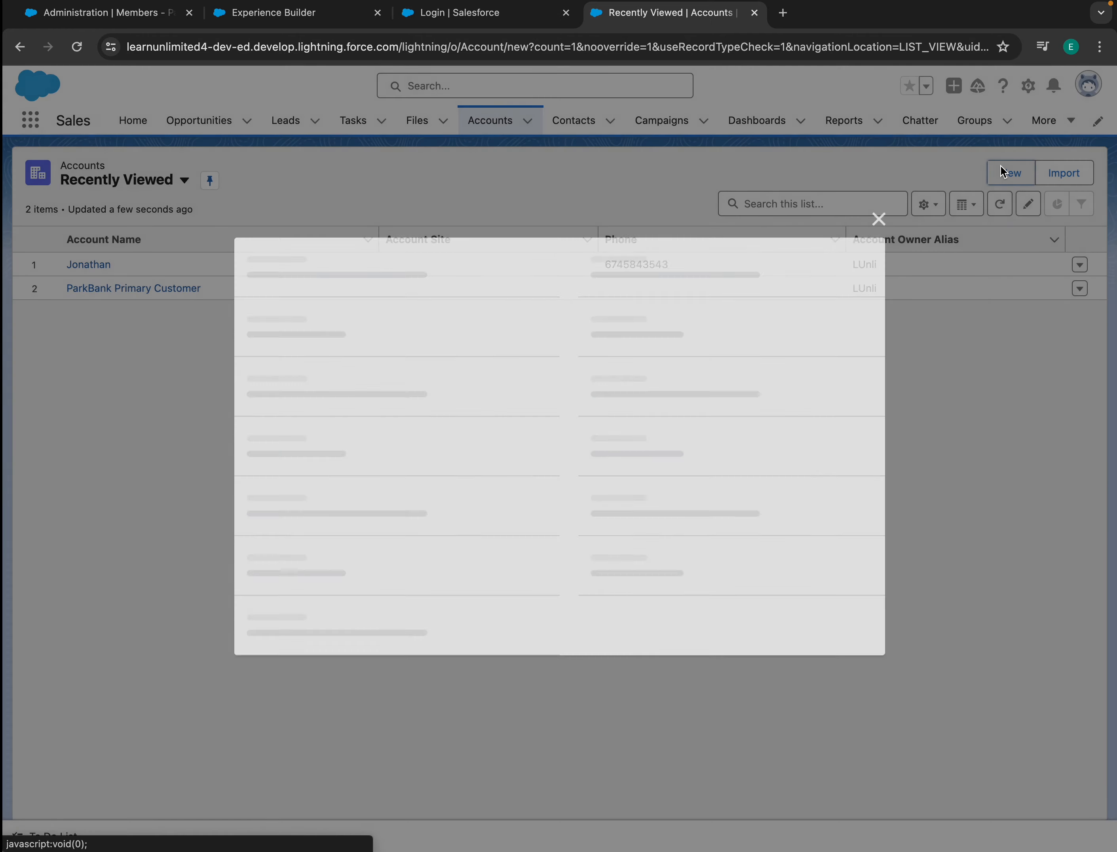
scroll(553, 384, down, 10)
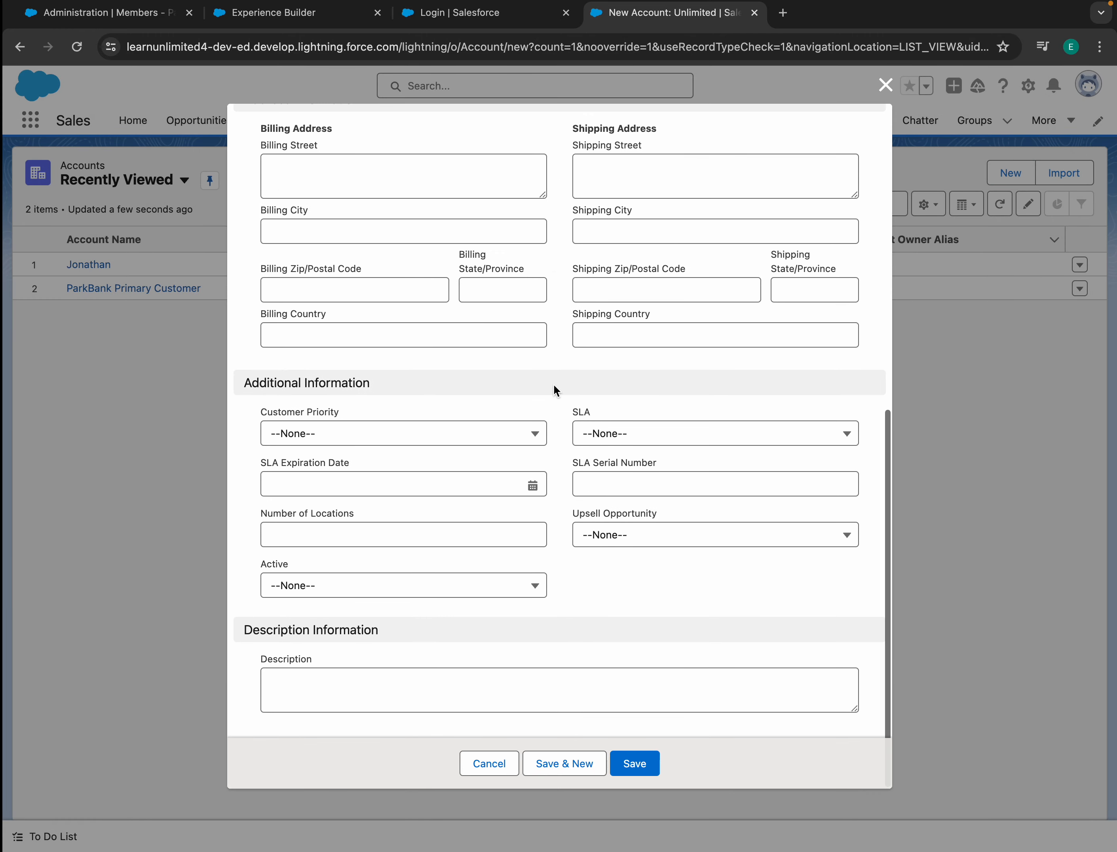
scroll(548, 358, up, 10)
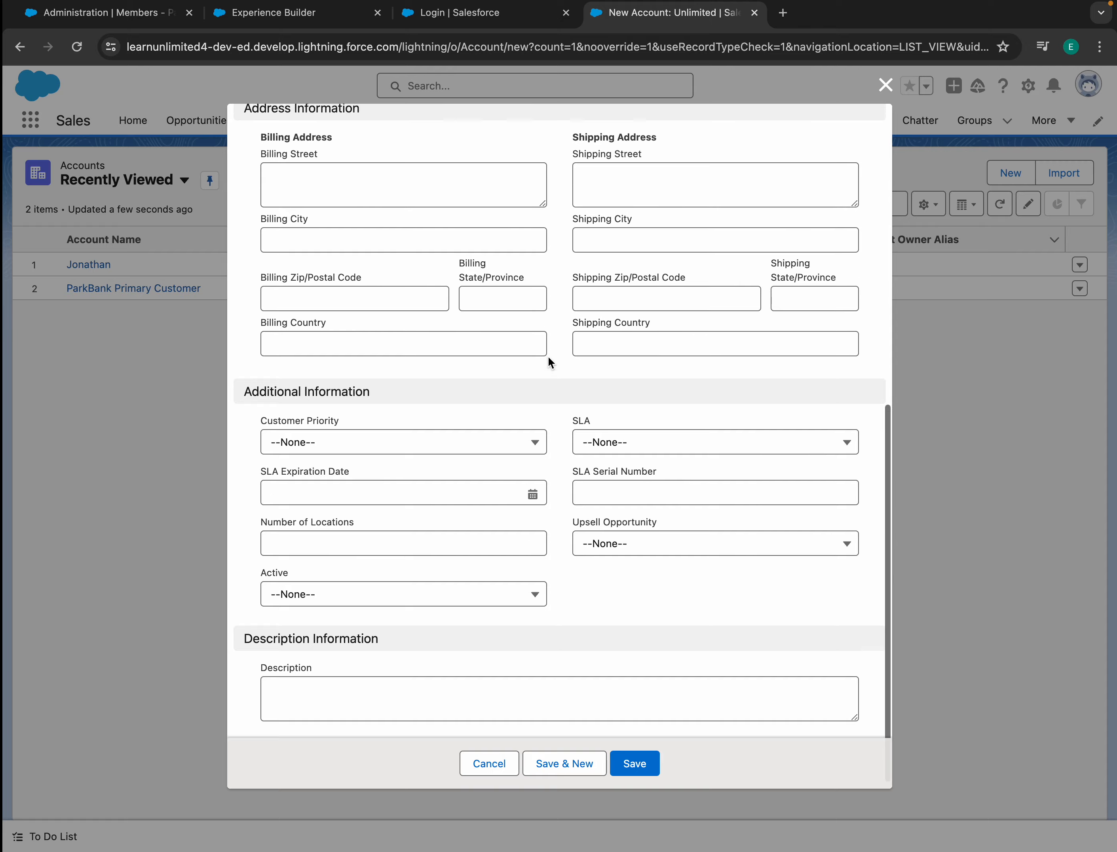
click(496, 765)
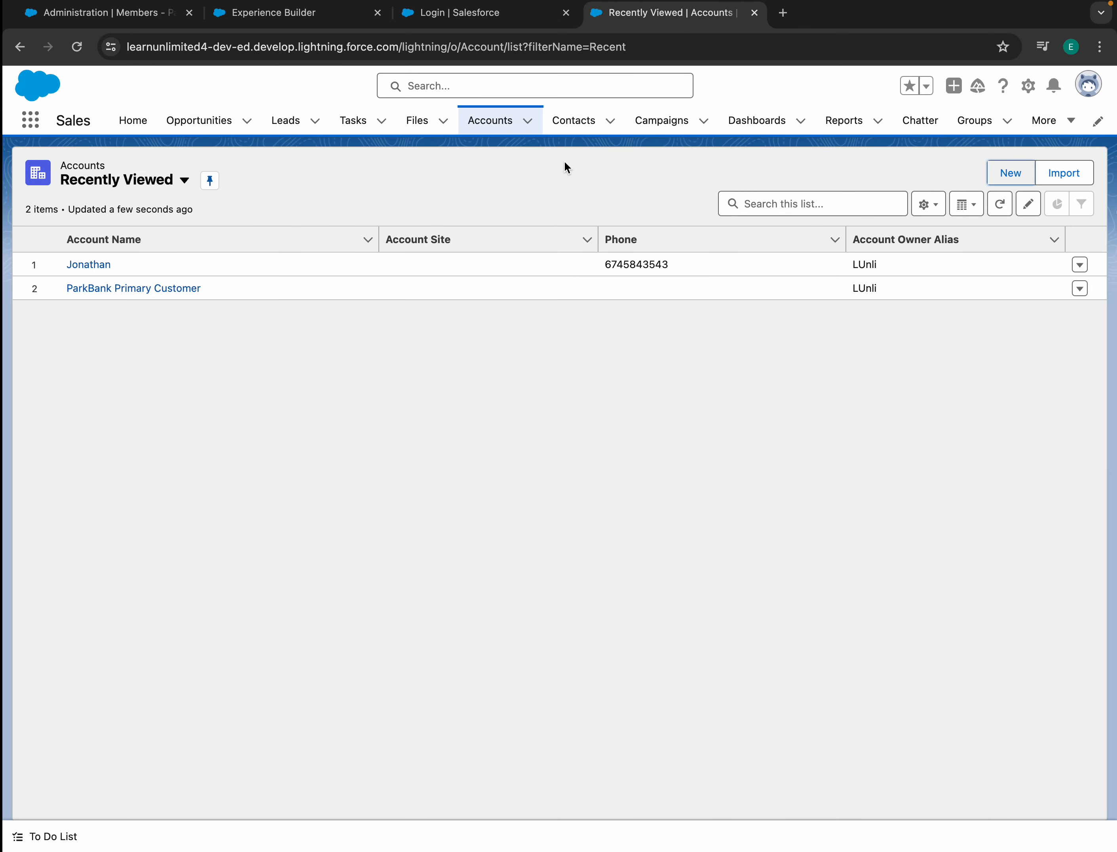
click(482, 125)
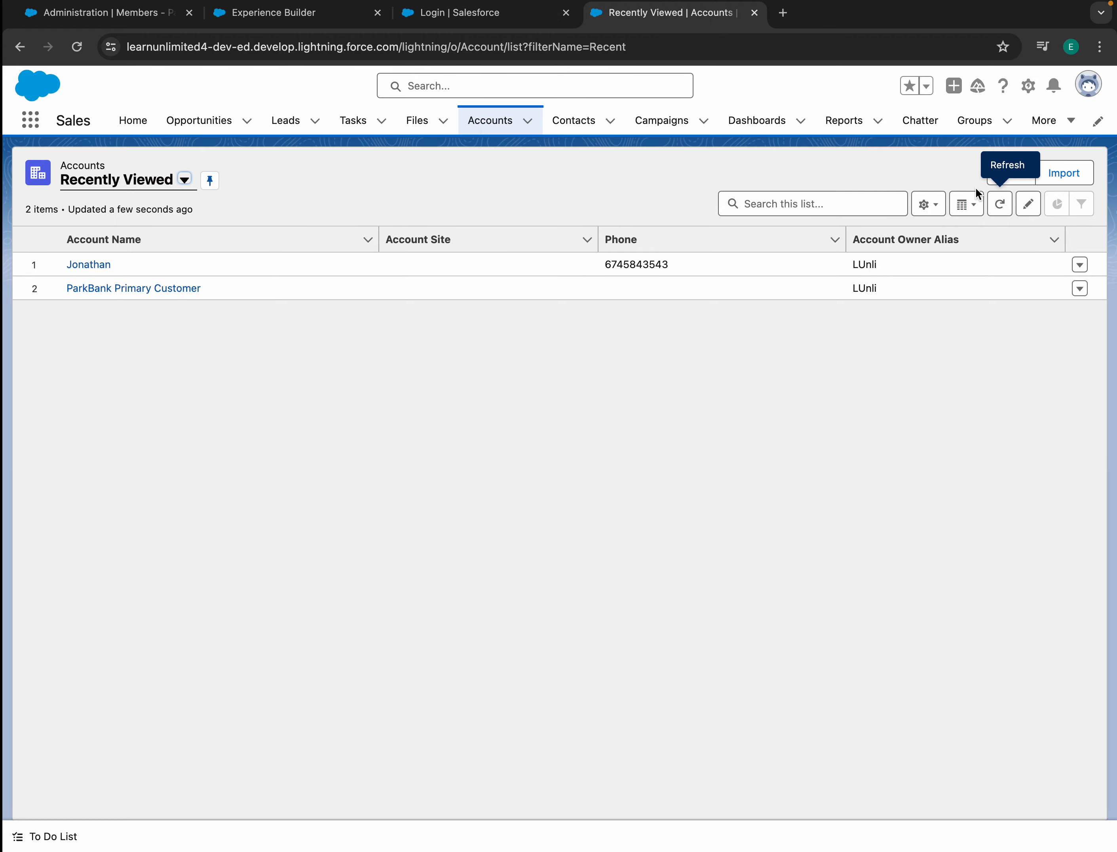
click(1015, 178)
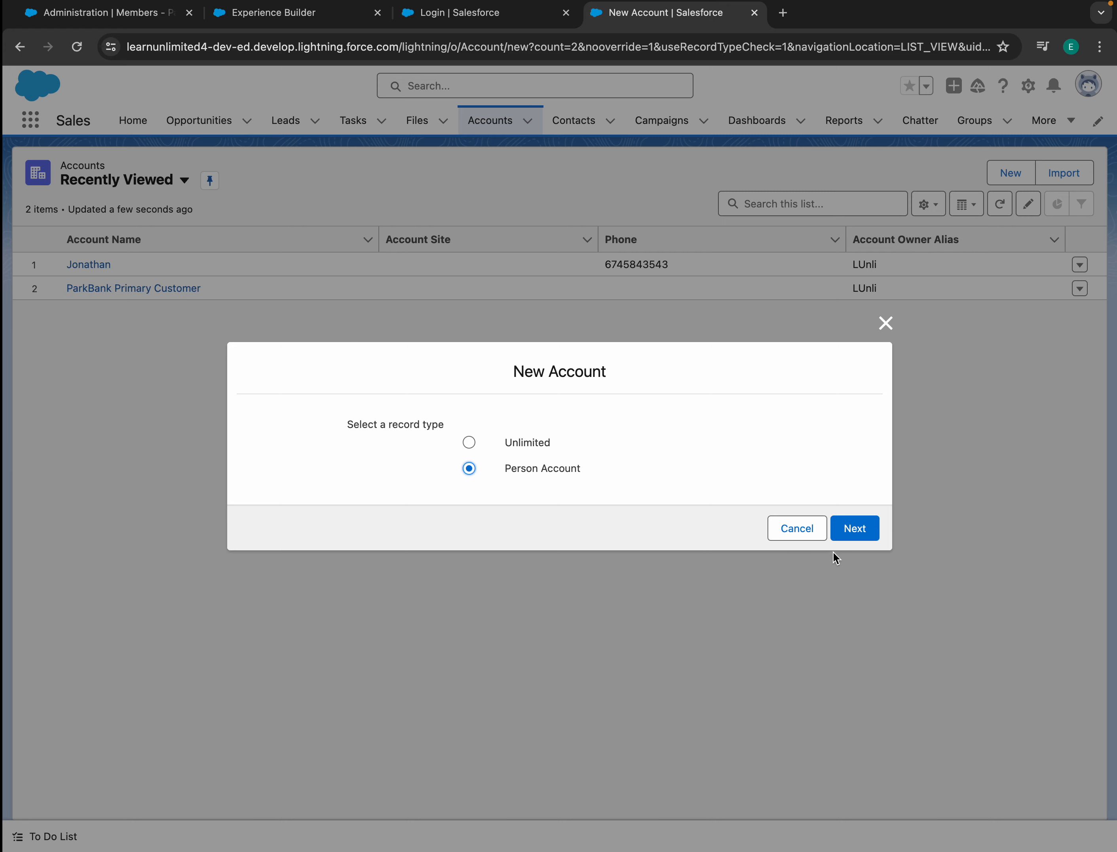
- Create the Person Account with Last Name 'PersonAcc' and save it
click(869, 529)
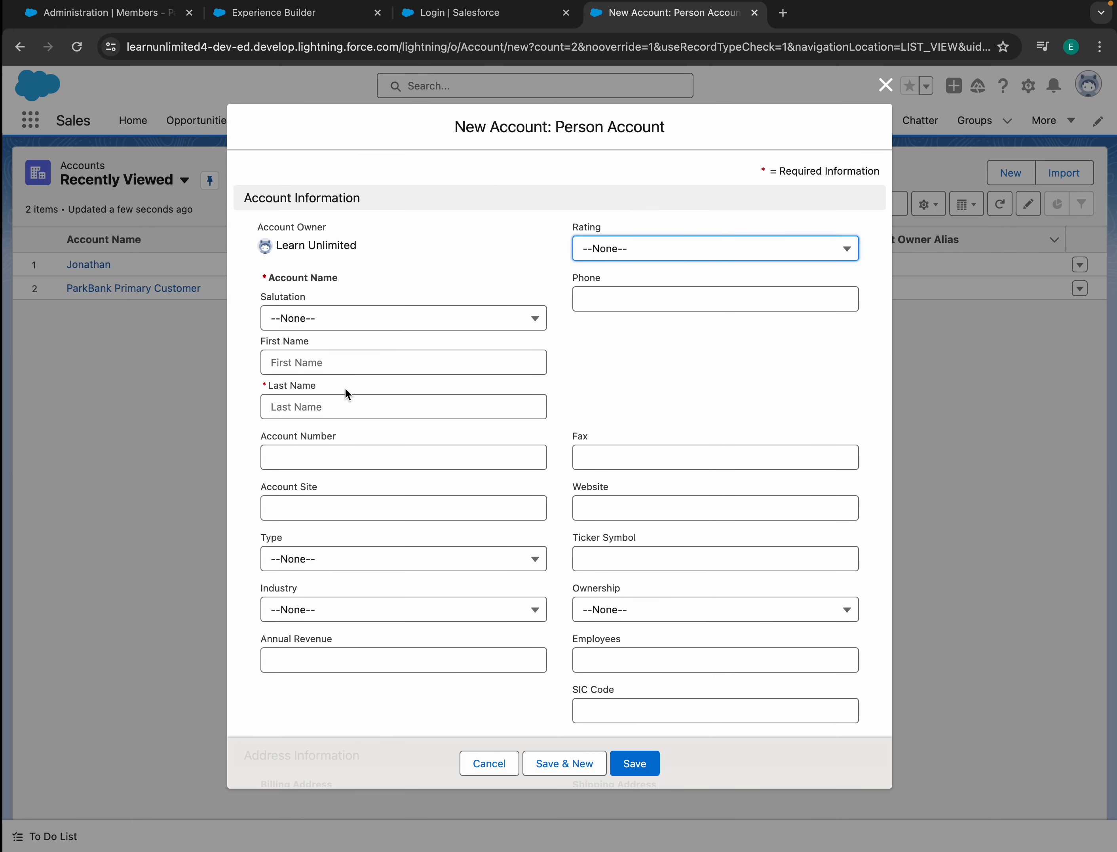
click(333, 411)
text(PersonAcc)
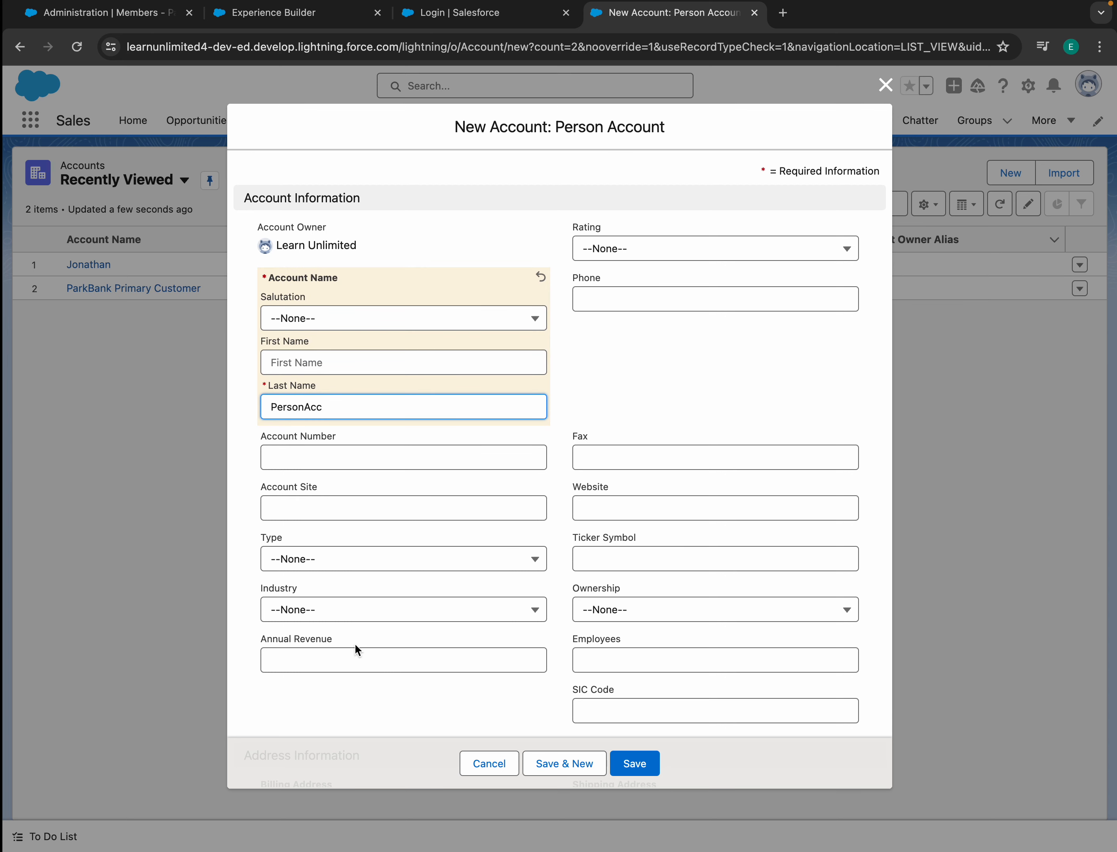
scroll(358, 592, down, 7)
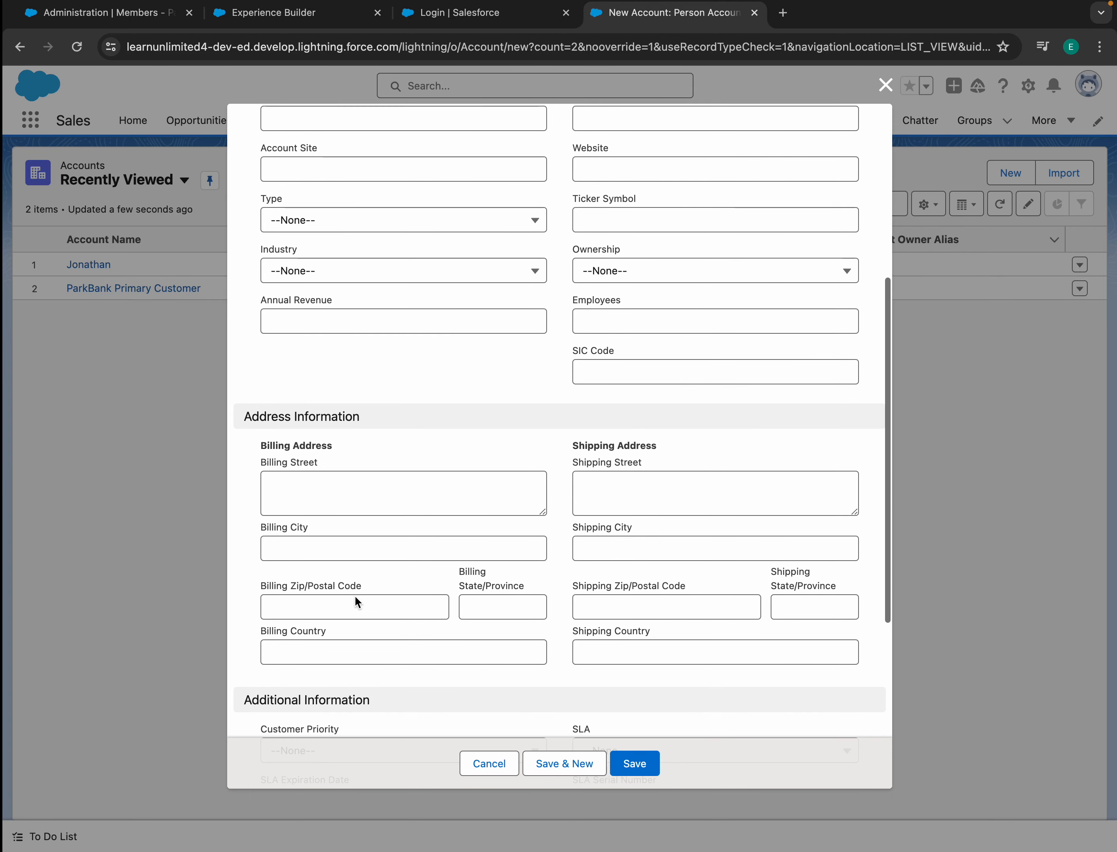
scroll(356, 598, down, 6)
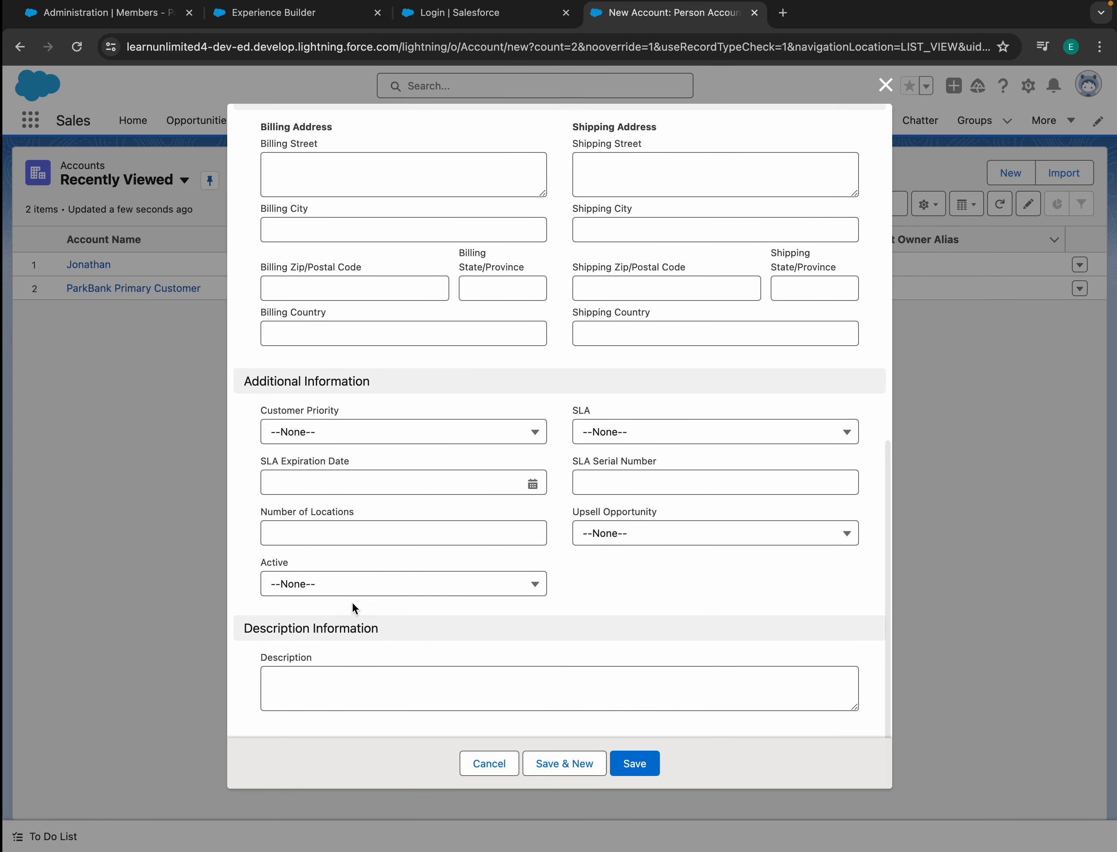
scroll(357, 593, up, 10)
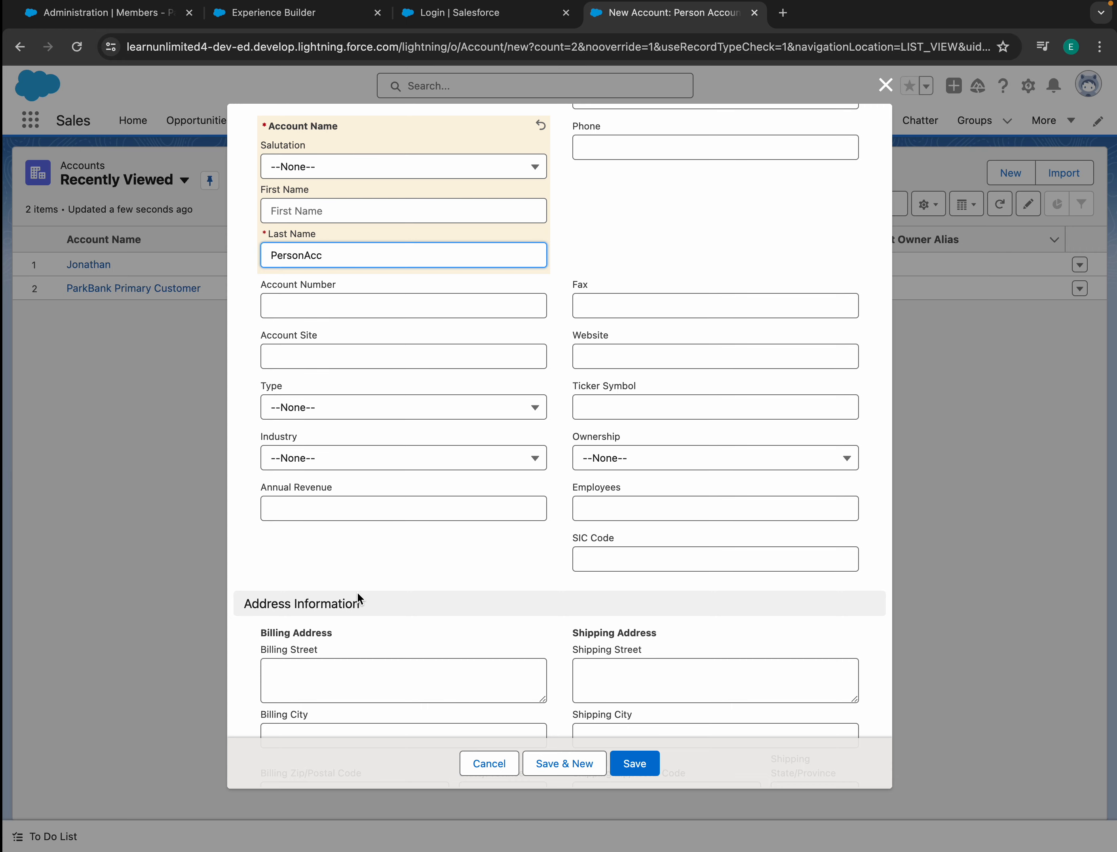
scroll(357, 593, up, 3)
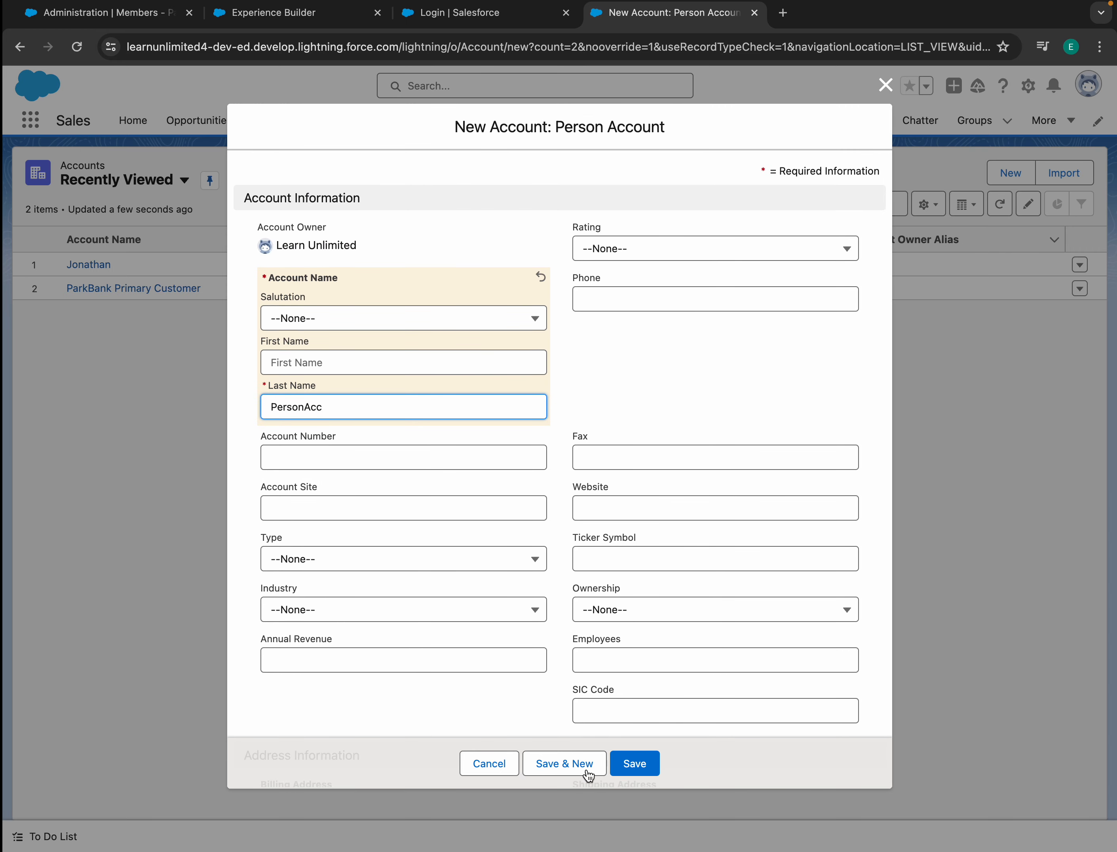
click(649, 764)
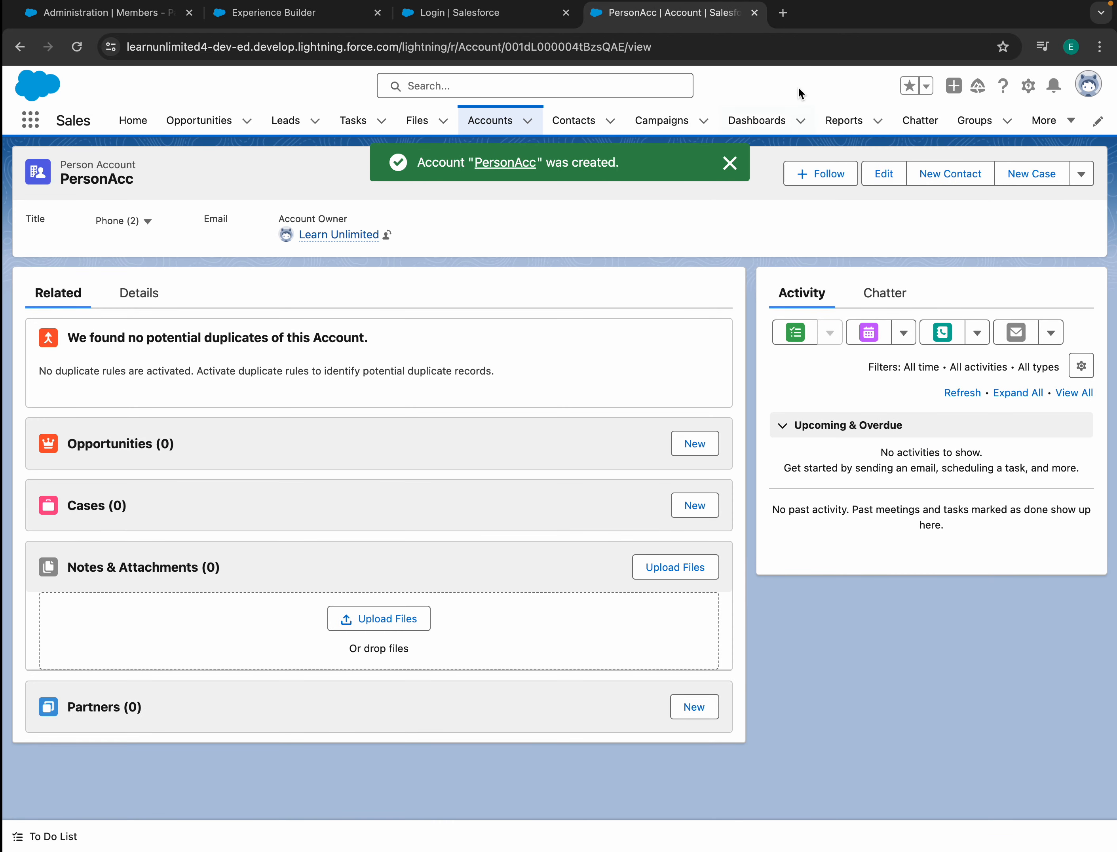
- Reopen the PersonAcc record and choose to enable it as a customer community user
click(1084, 184)
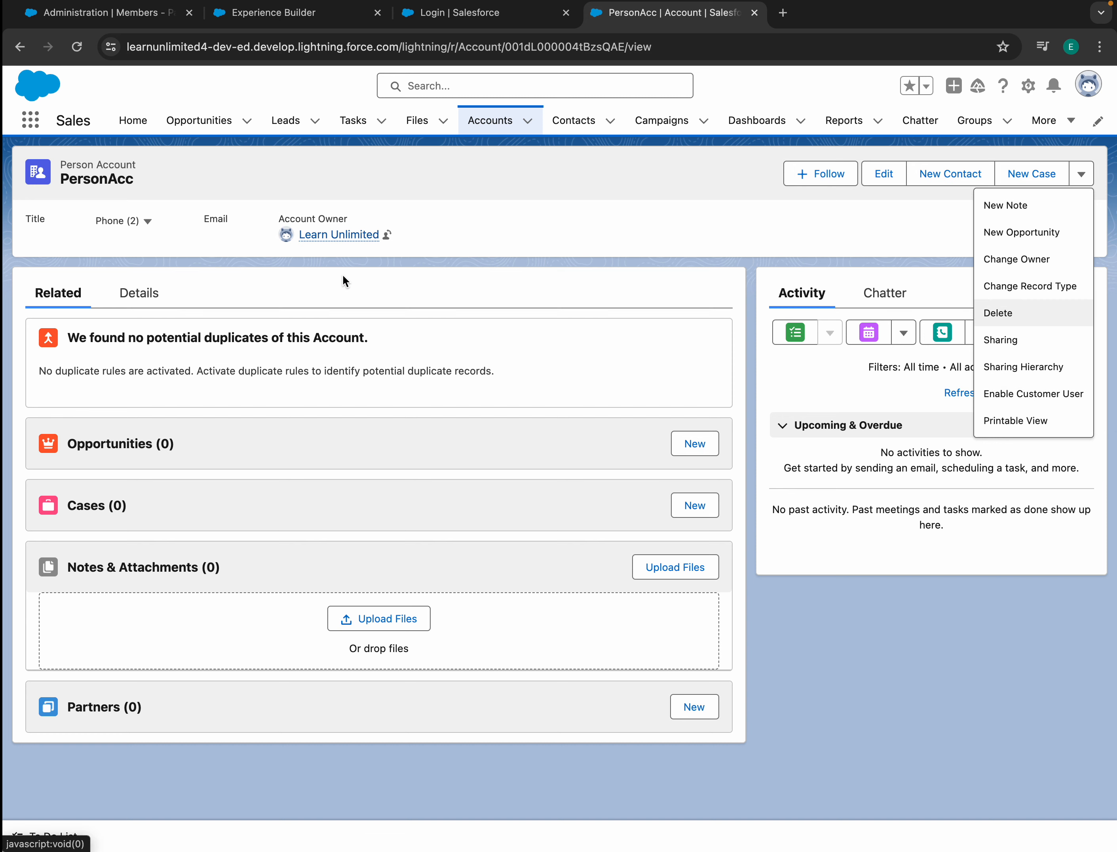
click(490, 119)
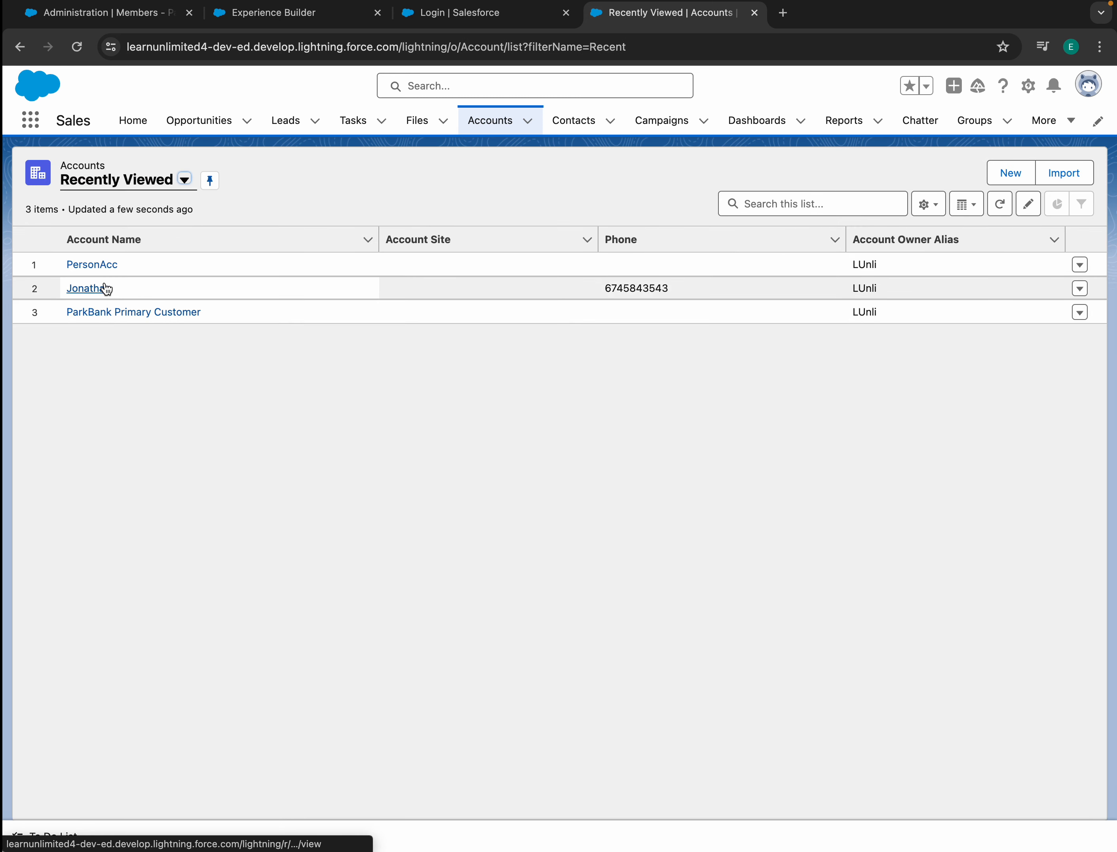
click(92, 289)
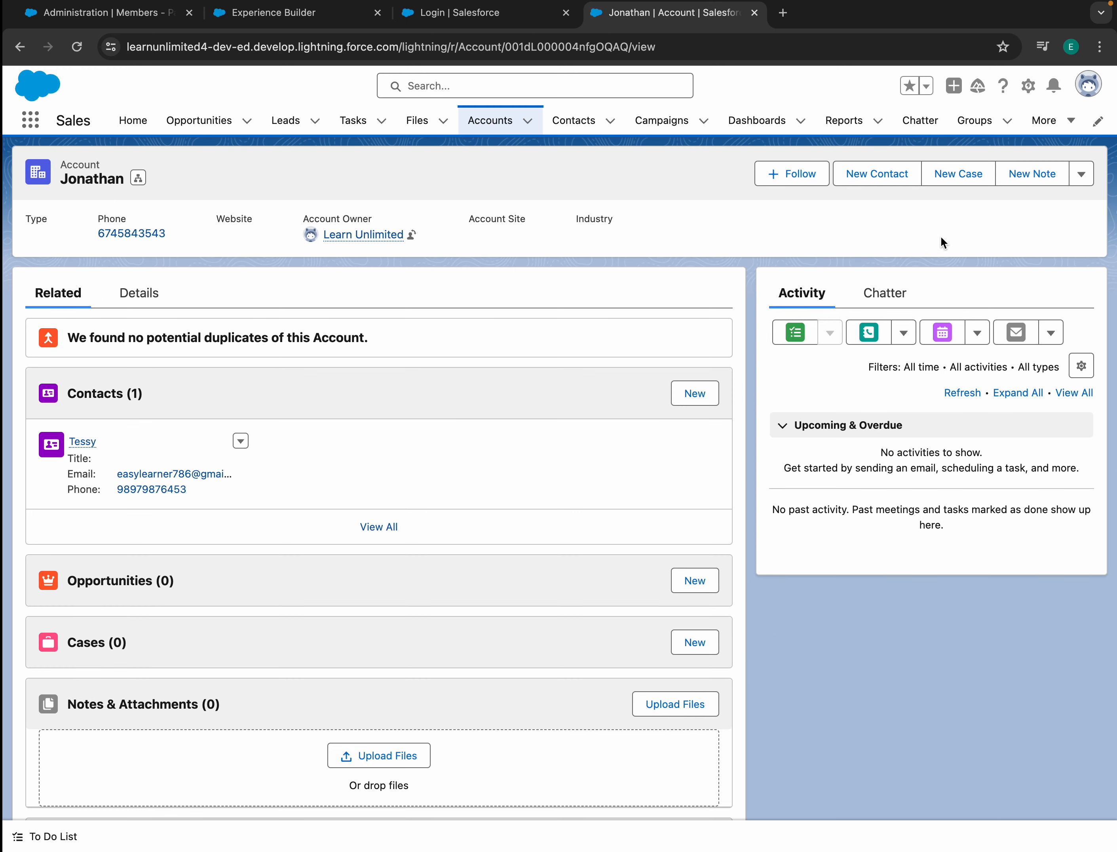
click(1081, 173)
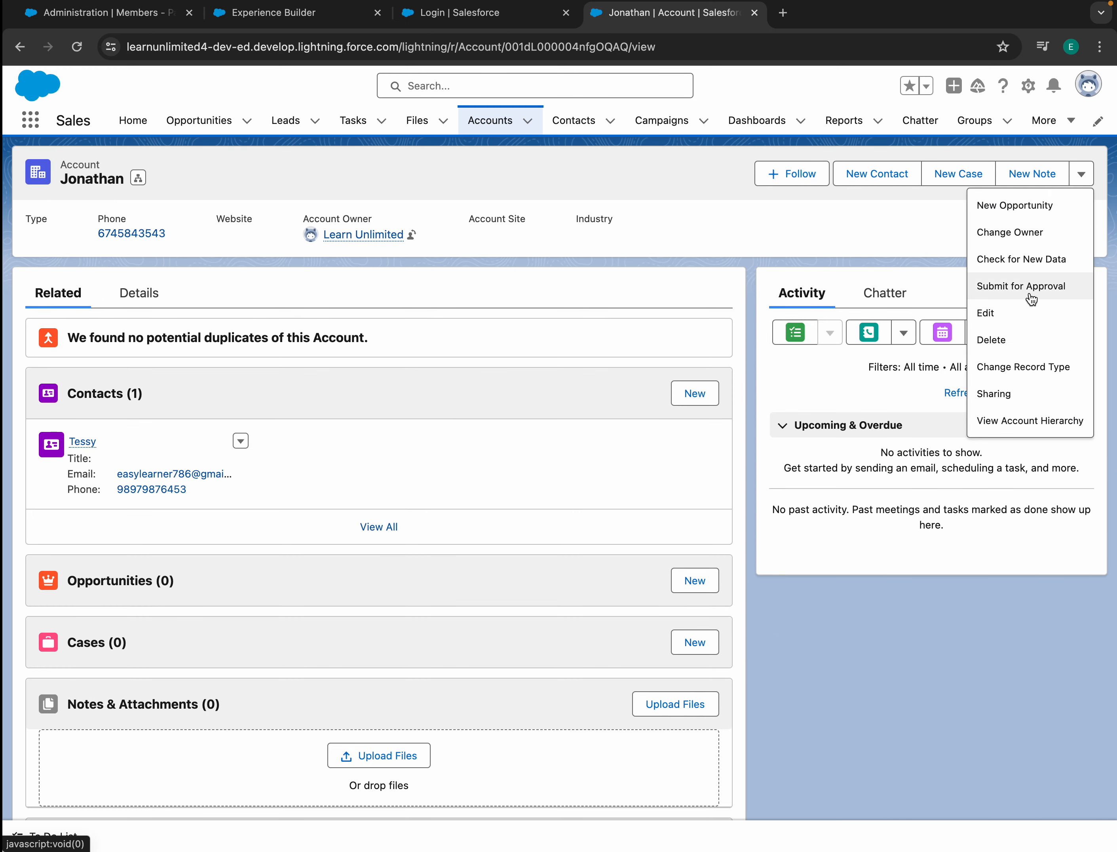
click(478, 123)
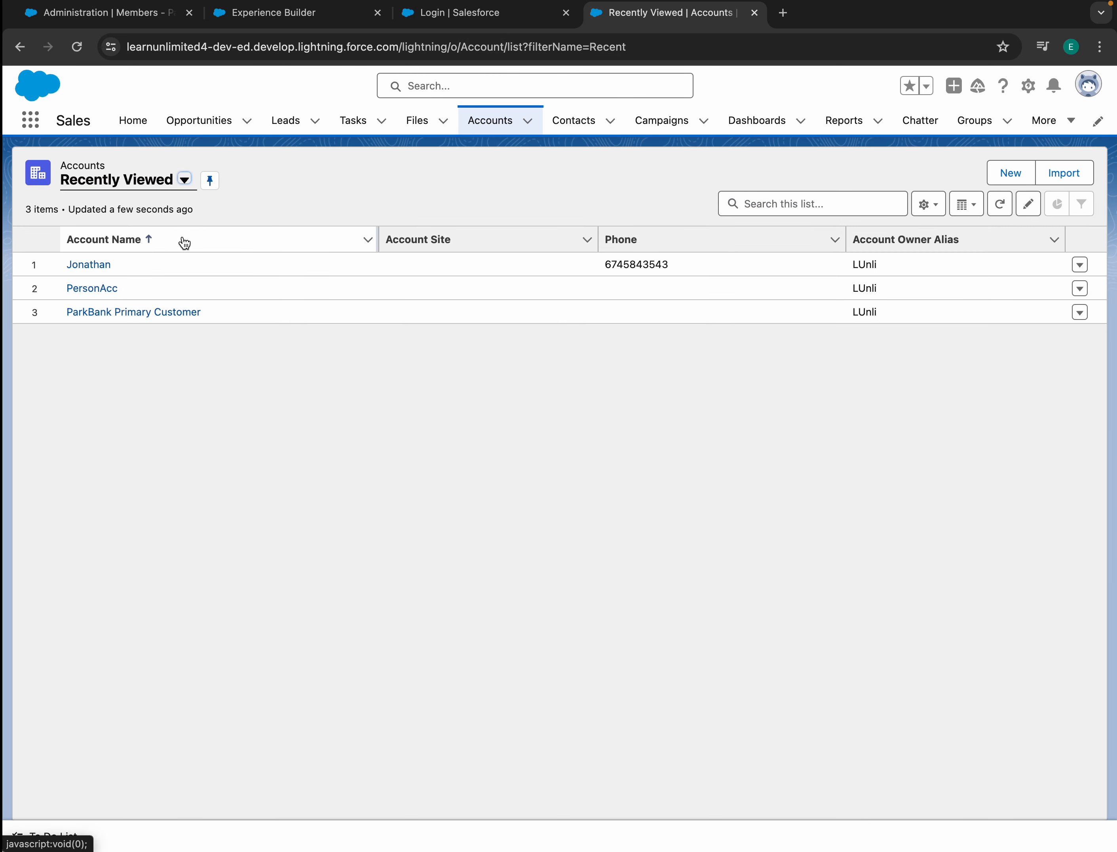
click(93, 289)
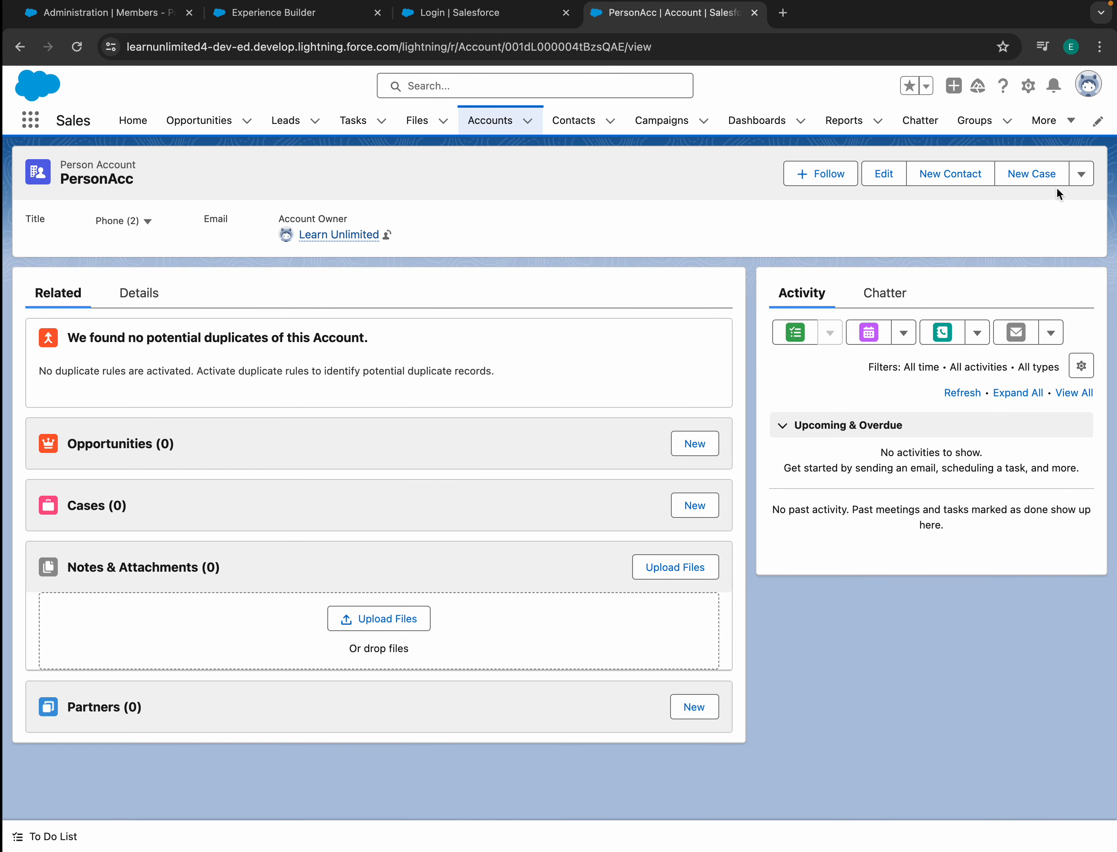
click(1081, 176)
click(1017, 394)
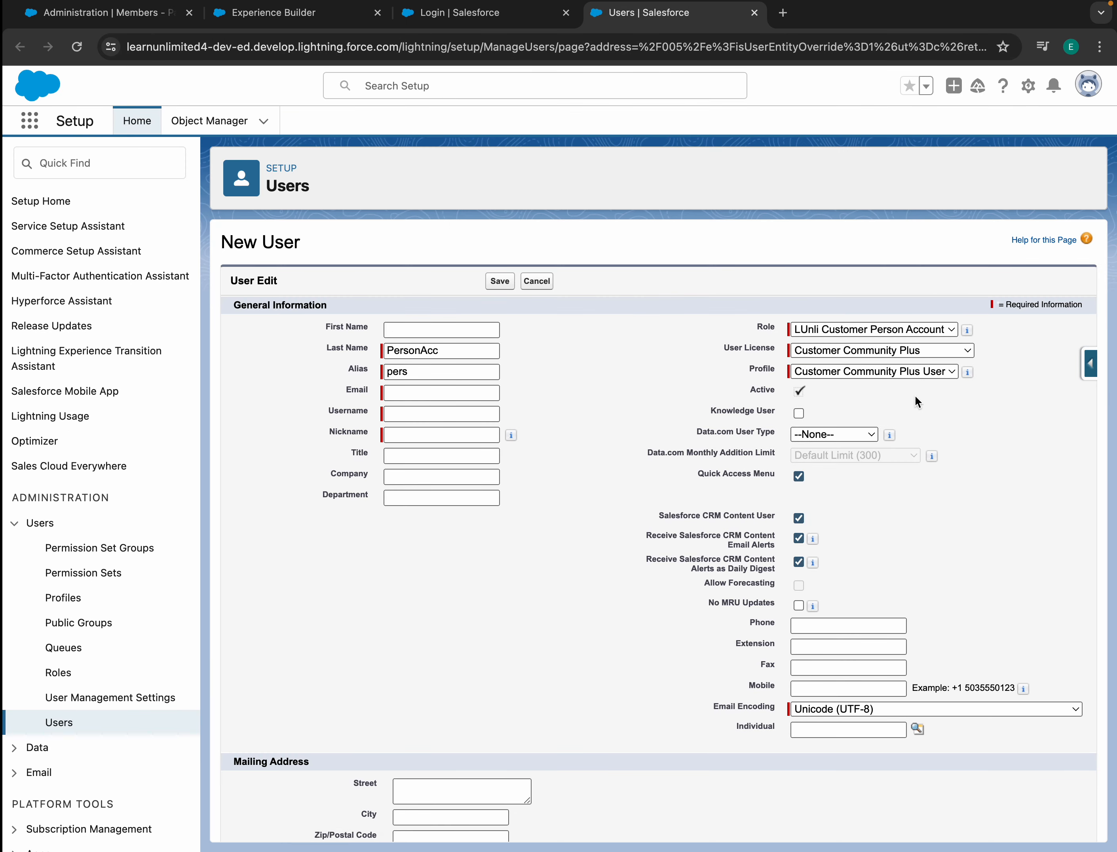
click(912, 353)
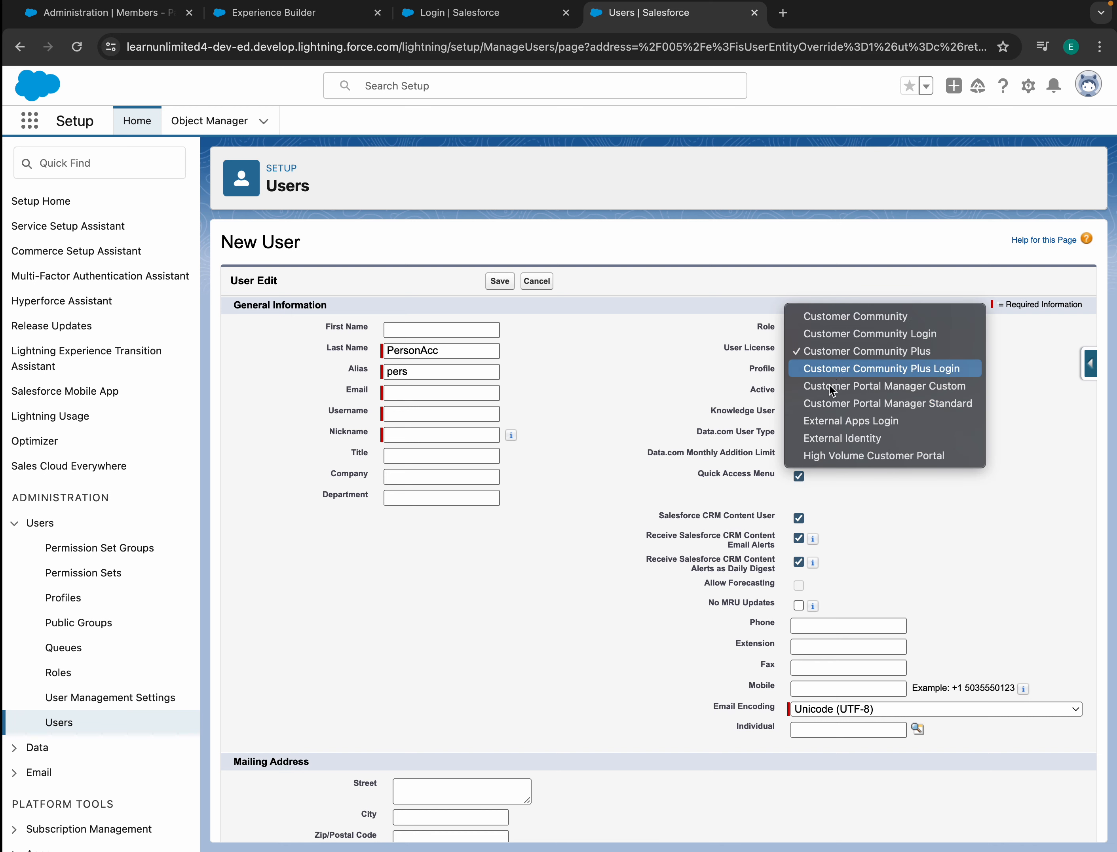
click(926, 368)
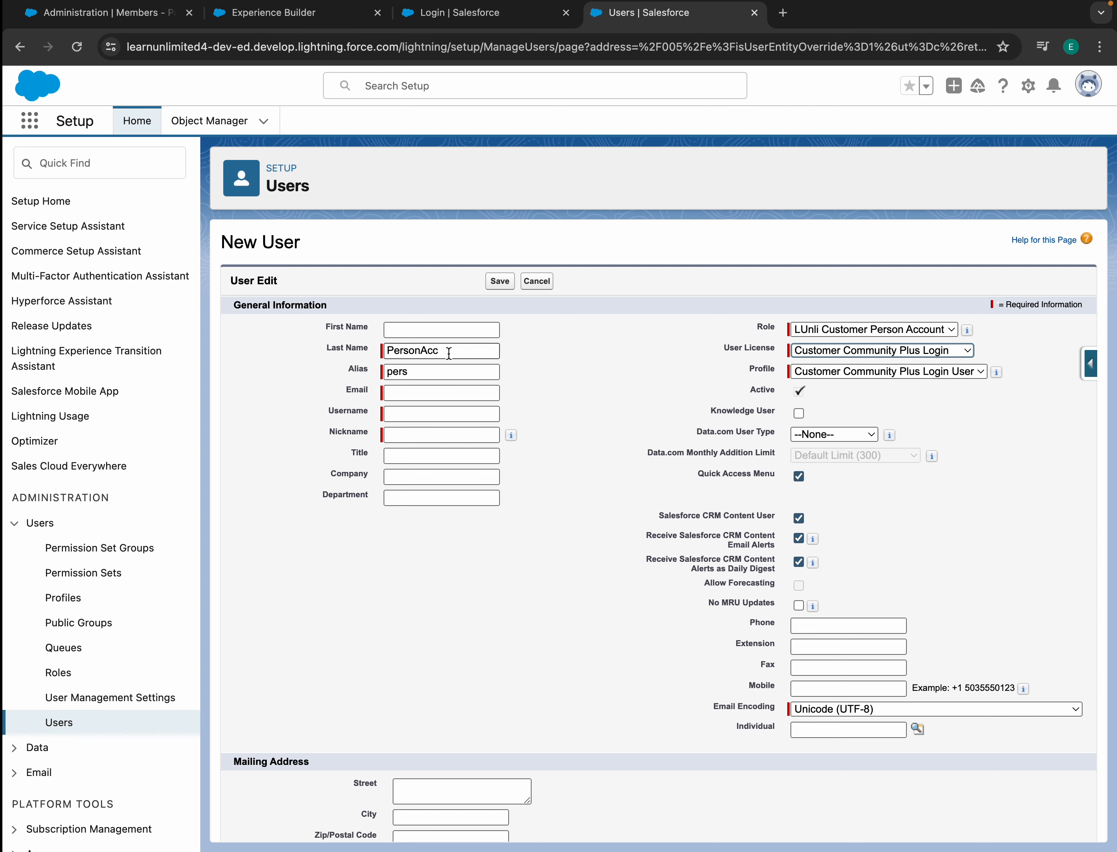
click(534, 281)
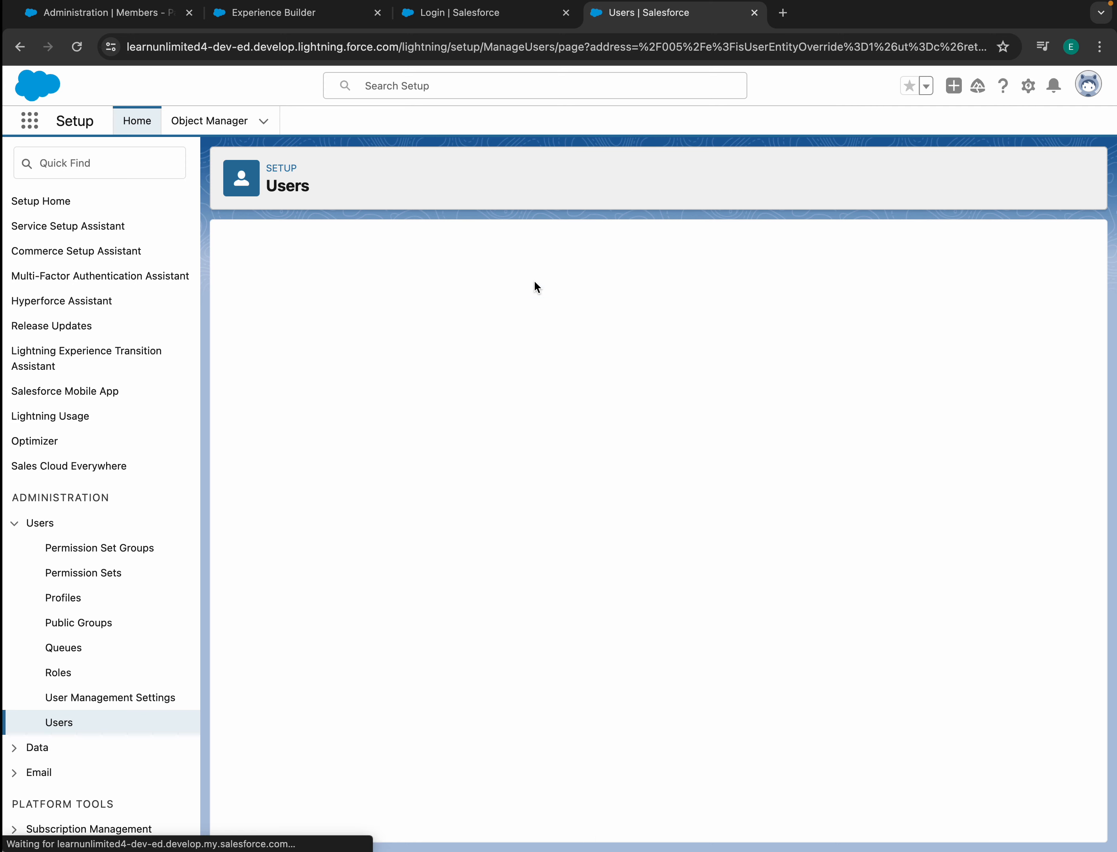